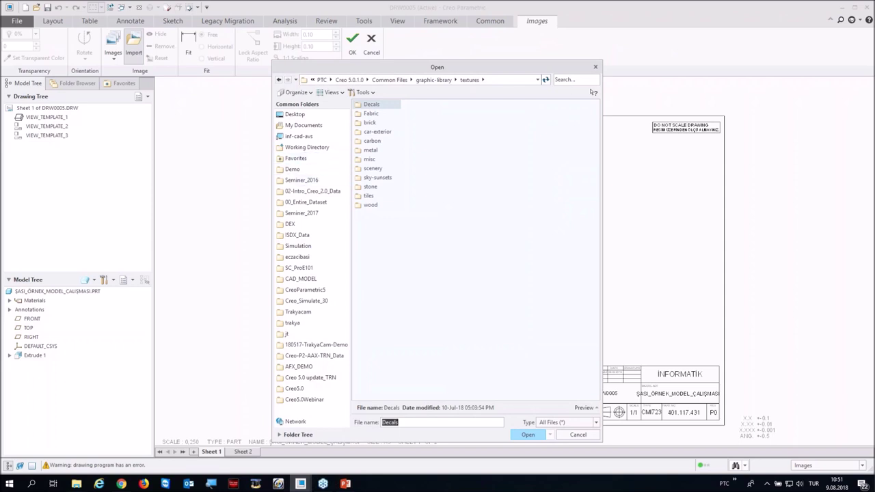
# Step: Import license-plate.tx4 from the car-exterior textures folder and resize it at the sheet's lower-left corner
pyautogui.click(362, 132)
pyautogui.doubleClick(368, 134)
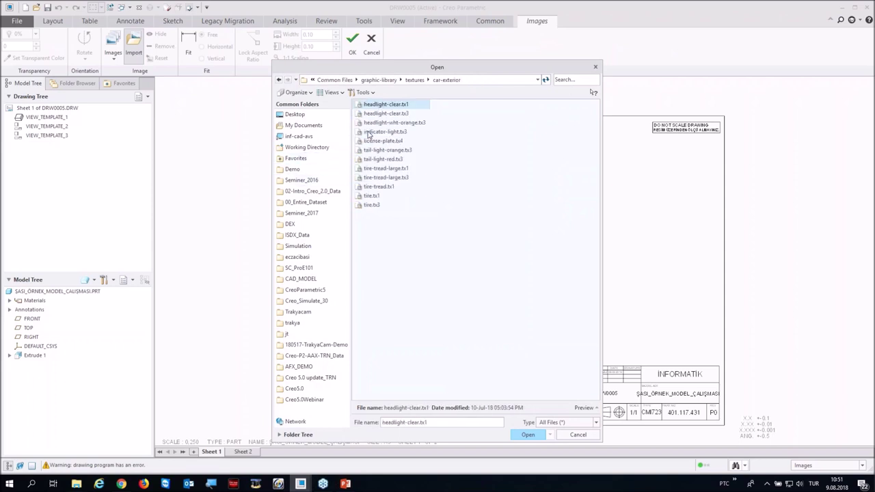
pyautogui.doubleClick(369, 141)
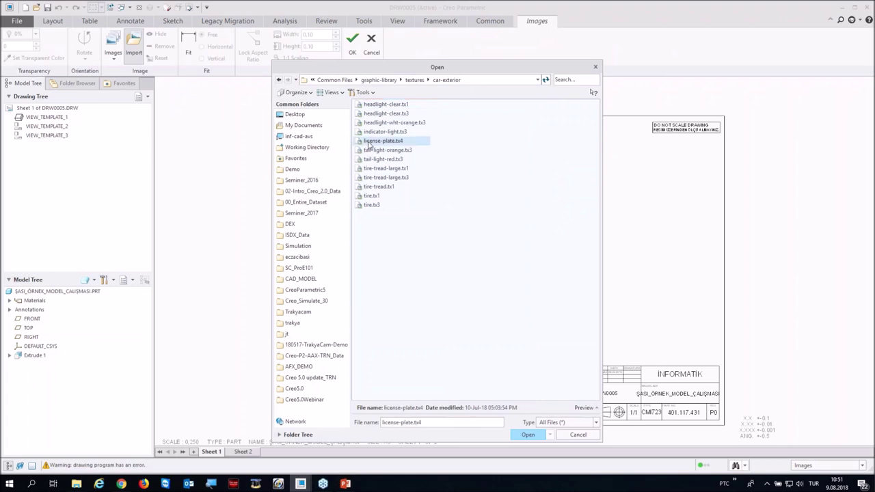
pyautogui.moveTo(287, 336); pyautogui.dragTo(302, 410)
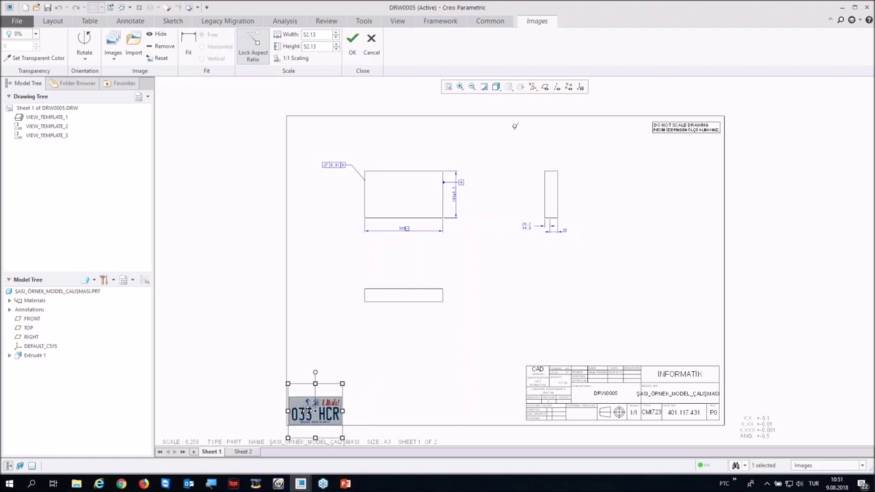
pyautogui.moveTo(341, 383); pyautogui.dragTo(368, 356)
pyautogui.moveTo(314, 402); pyautogui.dragTo(327, 404)
pyautogui.click(237, 328)
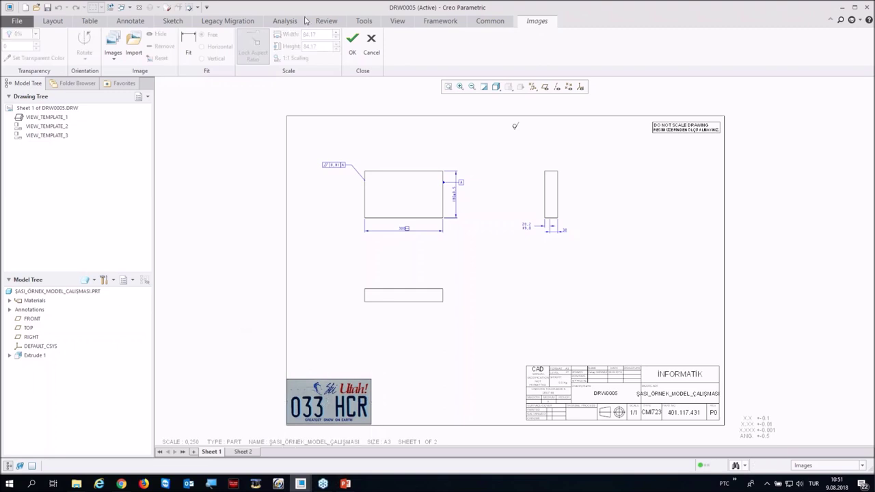
# Step: Make the license-plate image 50% transparent and confirm the image changes
pyautogui.click(309, 413)
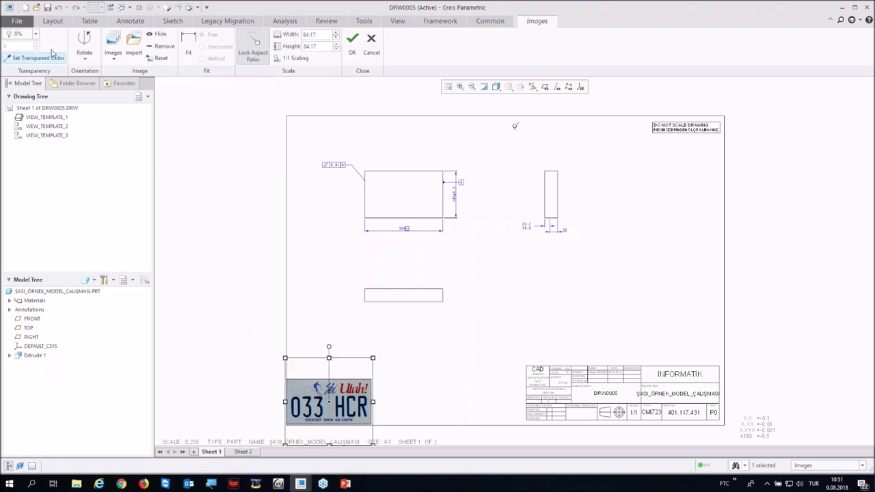
pyautogui.click(35, 34)
pyautogui.click(20, 69)
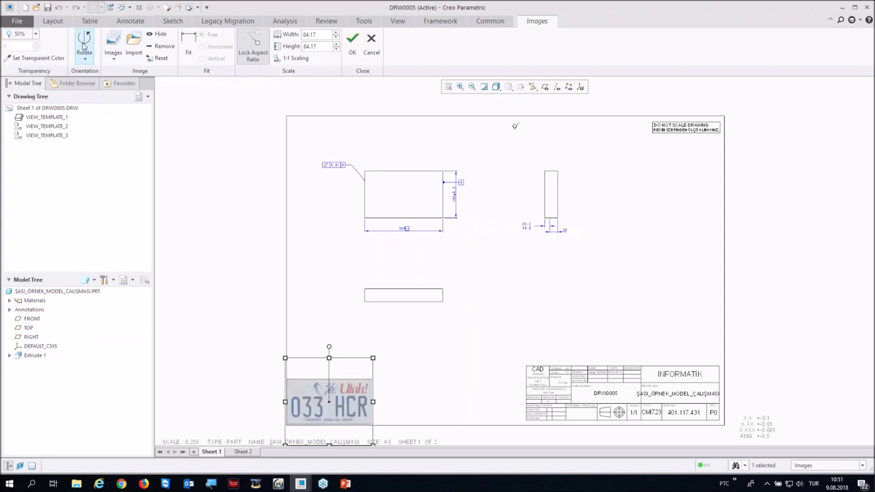
pyautogui.click(351, 39)
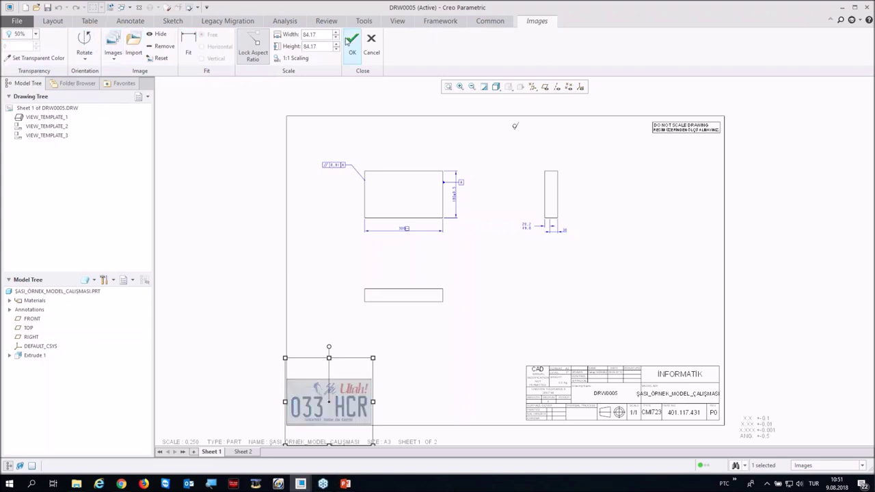
pyautogui.scroll(-3, 261, 214)
pyautogui.scroll(3, 261, 214)
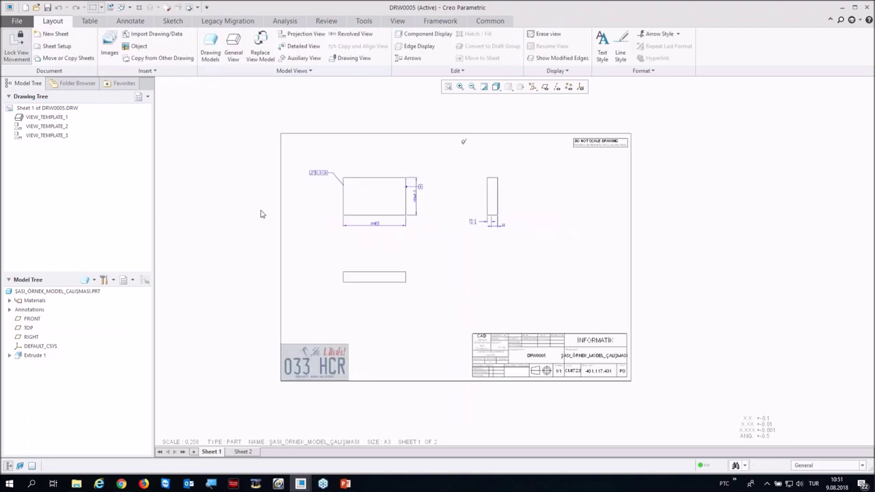
# Step: Delete the license-plate image with Remove and close the Images tab with OK
pyautogui.scroll(2, 330, 369)
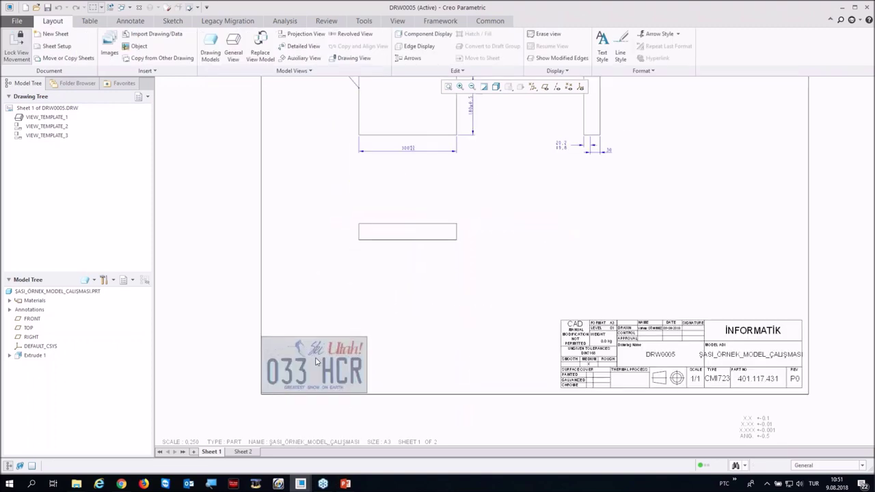
pyautogui.scroll(-3, 304, 369)
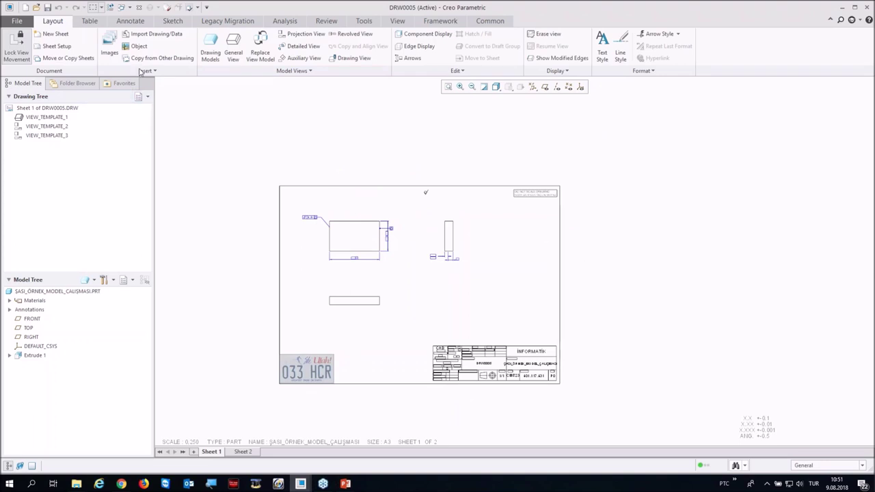
pyautogui.click(110, 44)
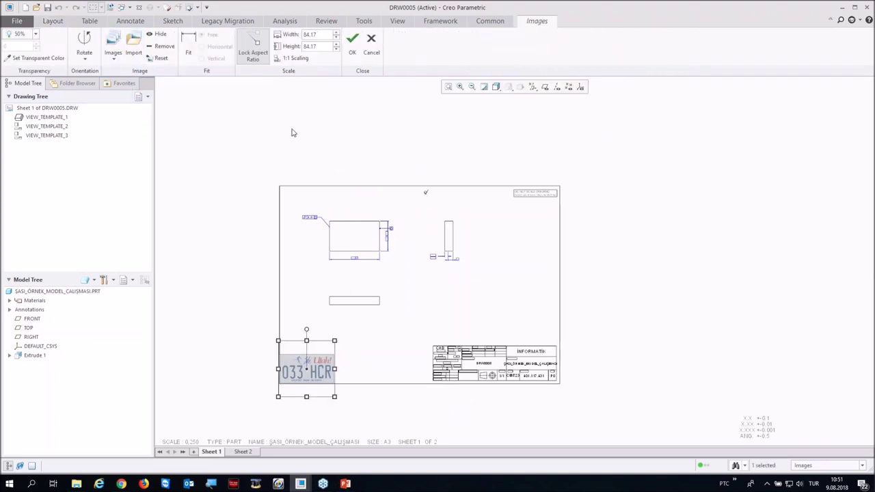
pyautogui.click(162, 47)
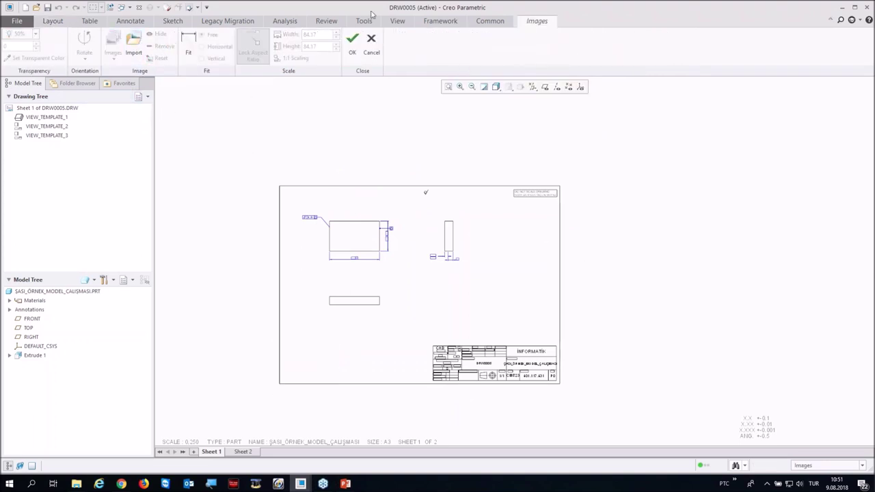
pyautogui.click(352, 39)
pyautogui.scroll(-1, 252, 213)
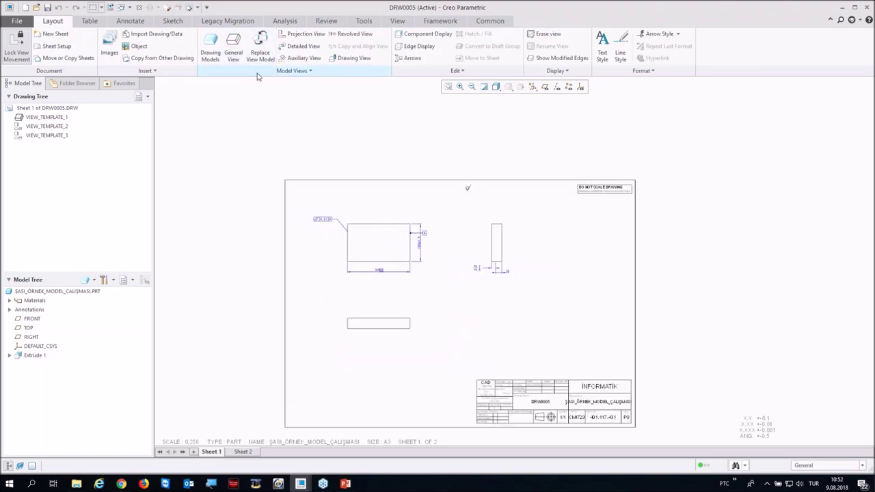
pyautogui.click(81, 292)
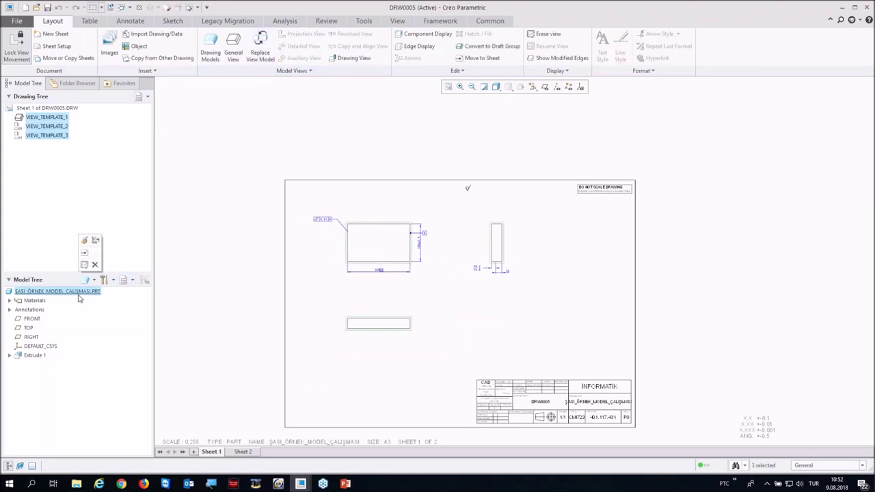
# Step: Open the part and add the d4 (180 height) and d3 (30 thickness) columns to its family table
pyautogui.rightClick(80, 290)
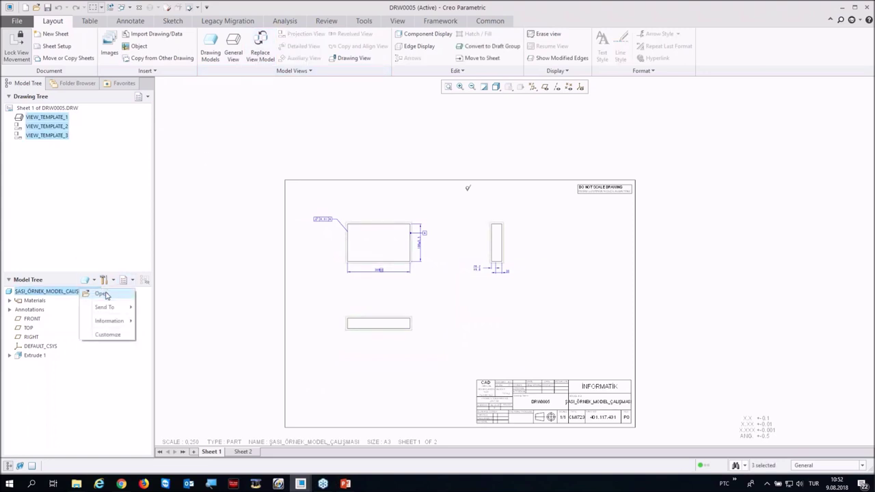
pyautogui.click(99, 293)
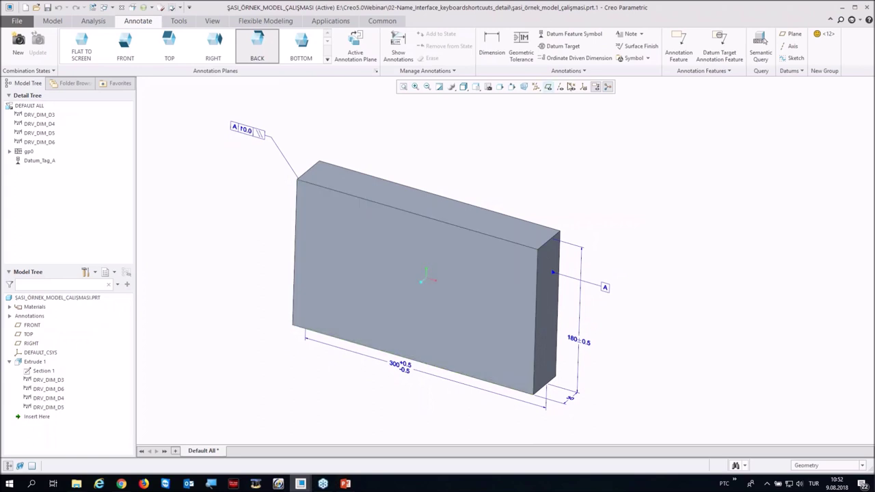
pyautogui.click(187, 24)
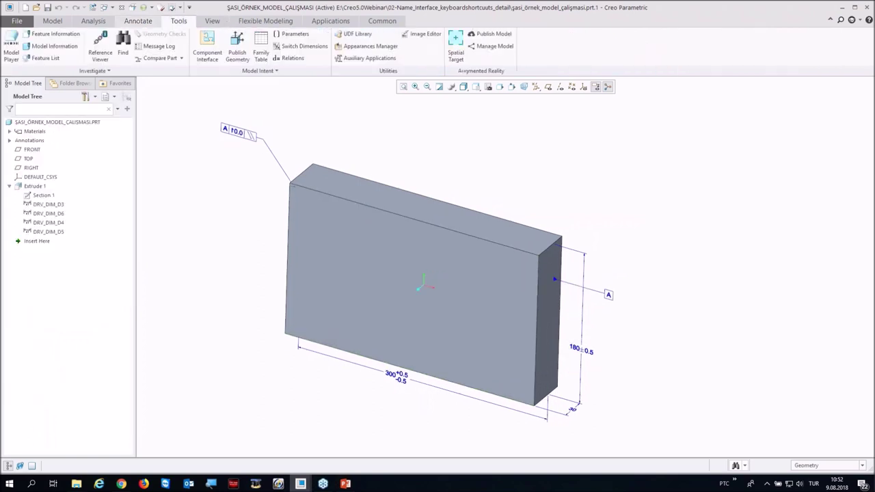
pyautogui.click(261, 48)
pyautogui.moveTo(441, 86); pyautogui.dragTo(635, 29)
pyautogui.click(680, 72)
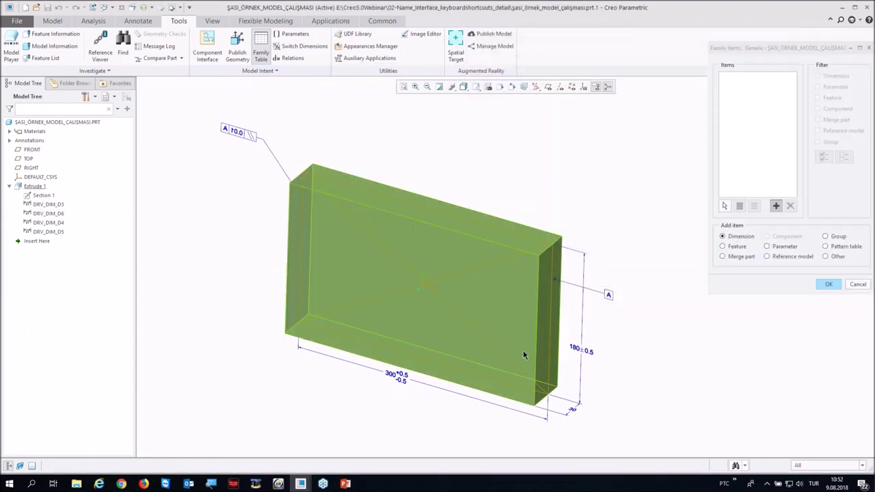
pyautogui.click(579, 351)
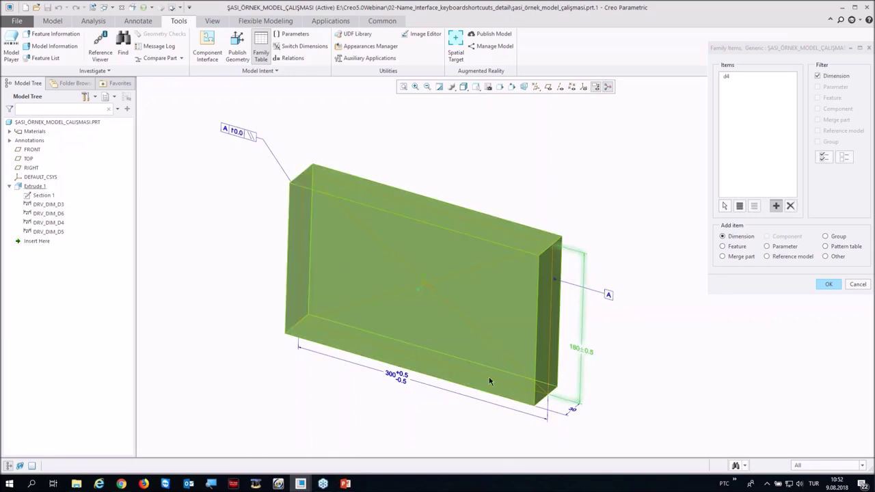
pyautogui.click(573, 411)
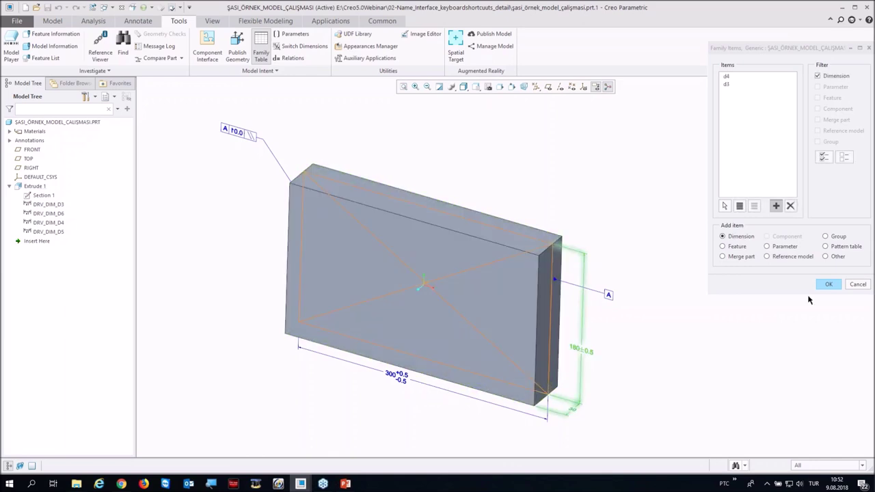
pyautogui.click(823, 285)
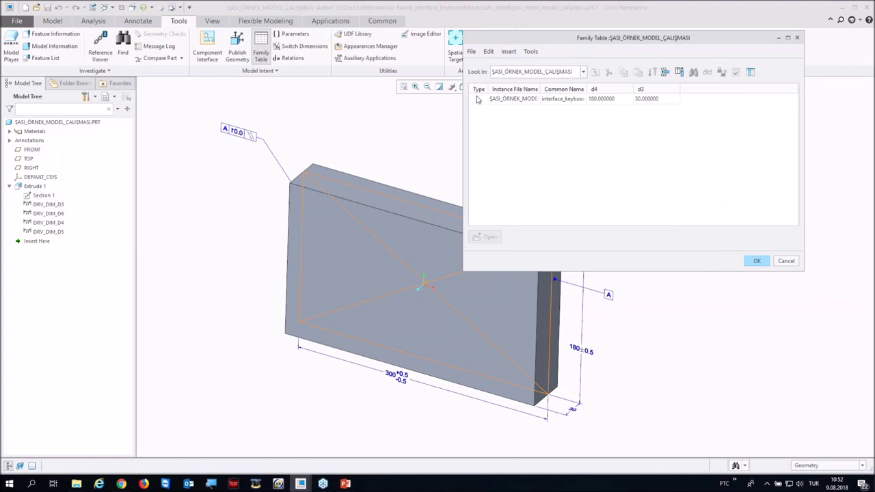
# Step: Insert two instances with d4/d3 values 200/40 and 210/50
pyautogui.click(511, 99)
pyautogui.hotkey('ctrl', 'i')
pyautogui.click(605, 110)
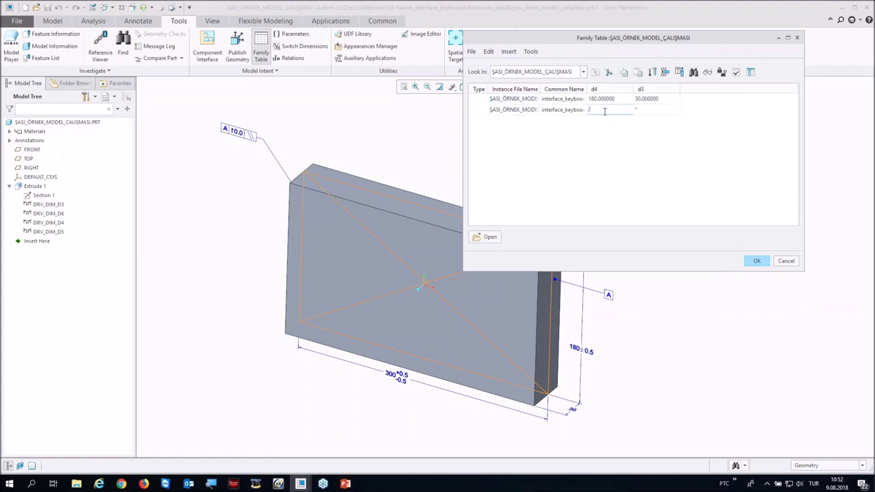
pyautogui.click(636, 109)
pyautogui.click(519, 109)
pyautogui.hotkey('ctrl', 'i')
pyautogui.click(594, 121)
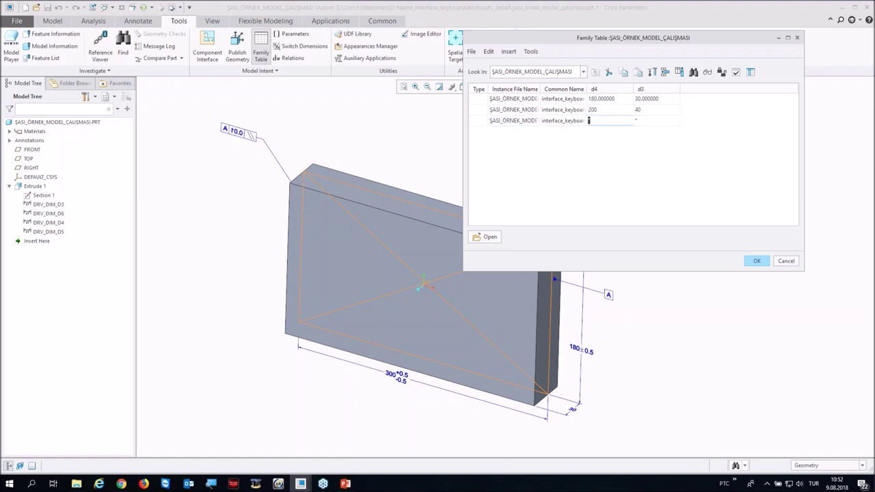
pyautogui.click(658, 120)
# Step: Verify the instances, accept the family table, and switch back to drawing DRW0005
pyautogui.click(736, 72)
pyautogui.click(418, 320)
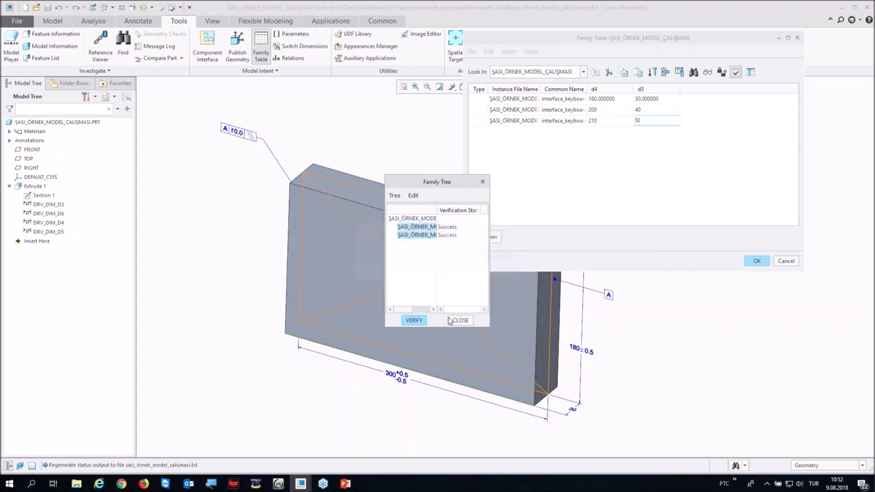
pyautogui.click(453, 320)
pyautogui.click(745, 264)
pyautogui.click(96, 8)
pyautogui.click(157, 30)
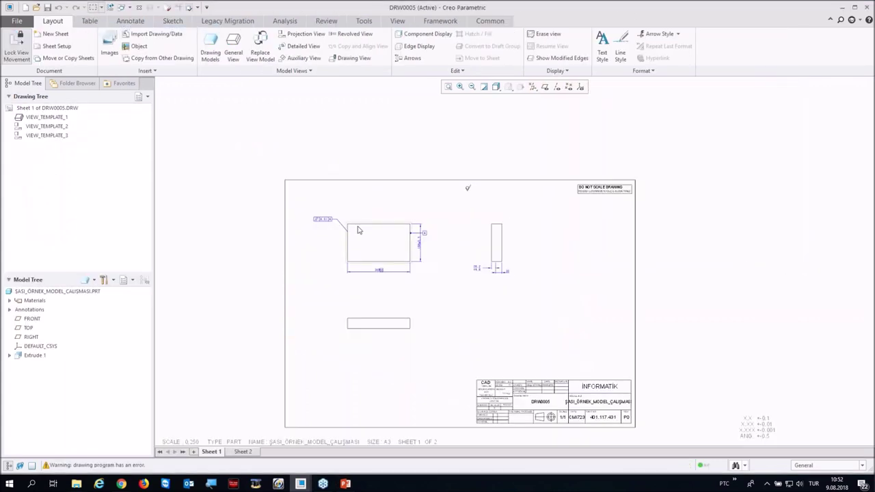
pyautogui.scroll(-2, 271, 168)
pyautogui.scroll(4, 324, 285)
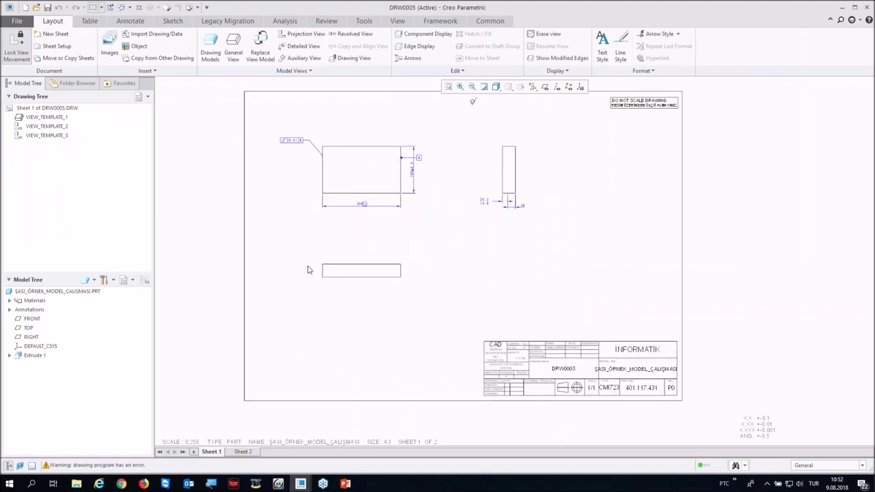
pyautogui.click(261, 46)
pyautogui.click(375, 186)
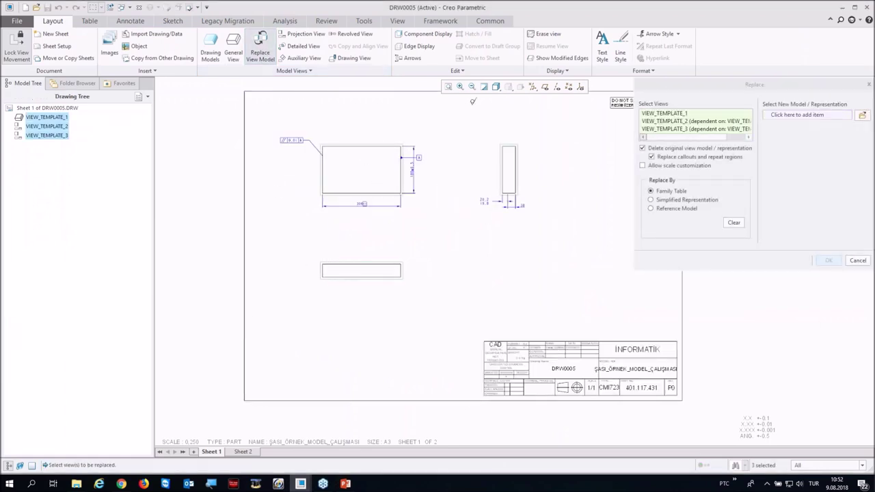
pyautogui.click(682, 83)
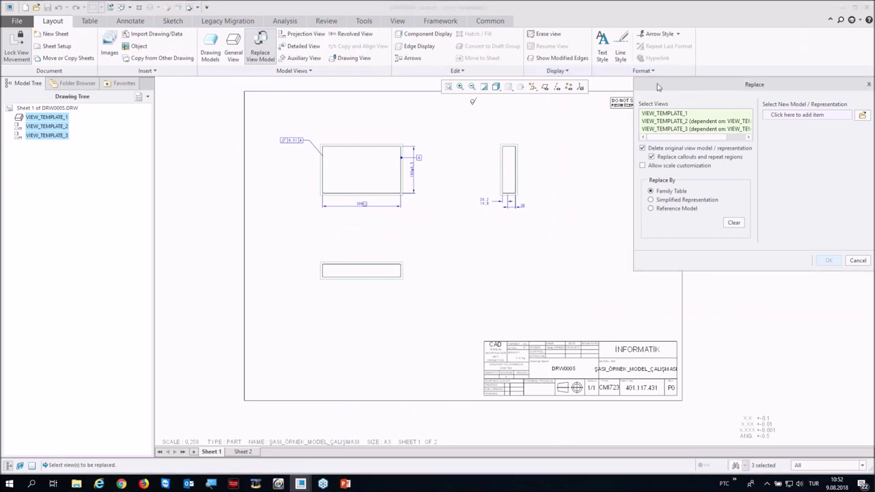
pyautogui.moveTo(658, 87); pyautogui.dragTo(522, 104)
pyautogui.click(724, 132)
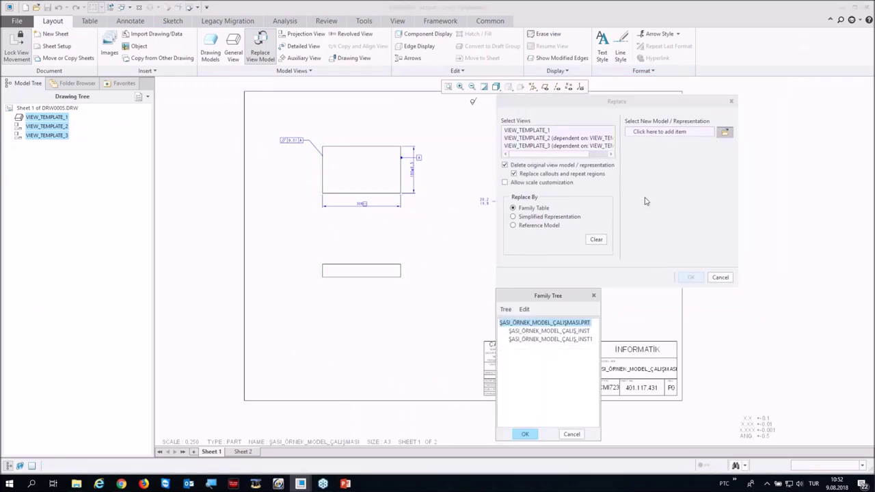
pyautogui.click(540, 340)
pyautogui.click(525, 433)
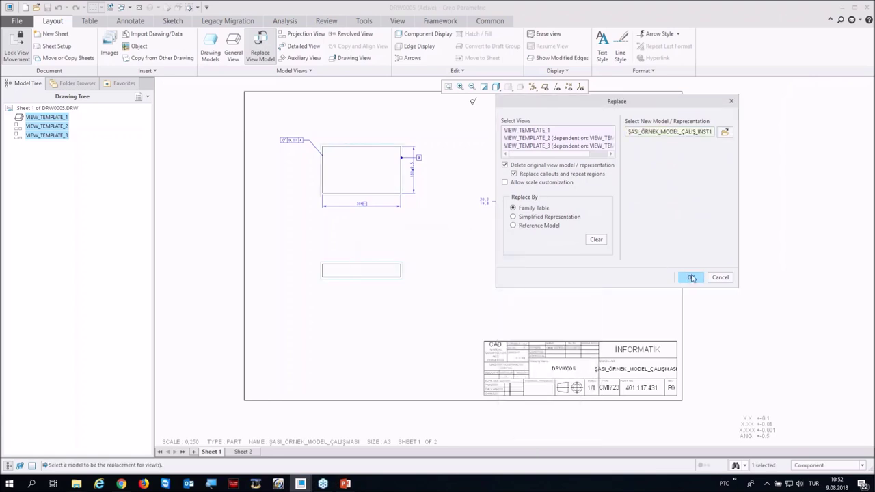
pyautogui.click(691, 278)
pyautogui.scroll(3, 376, 198)
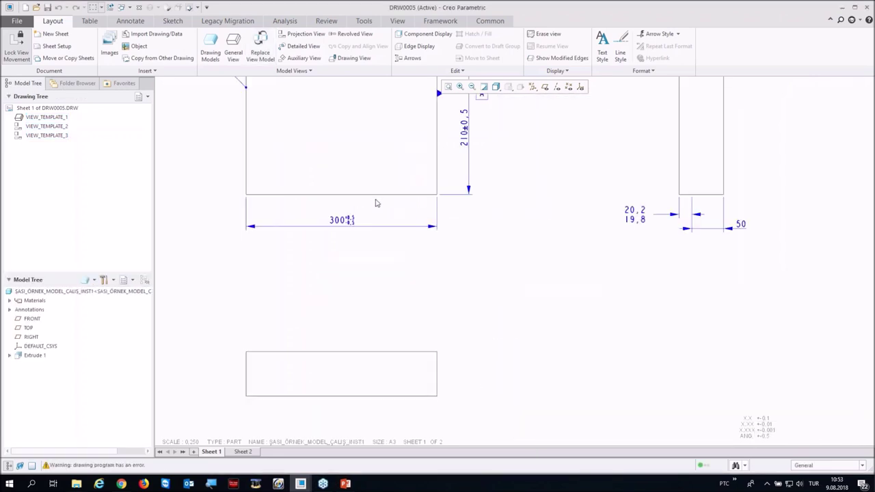
pyautogui.scroll(-2, 377, 219)
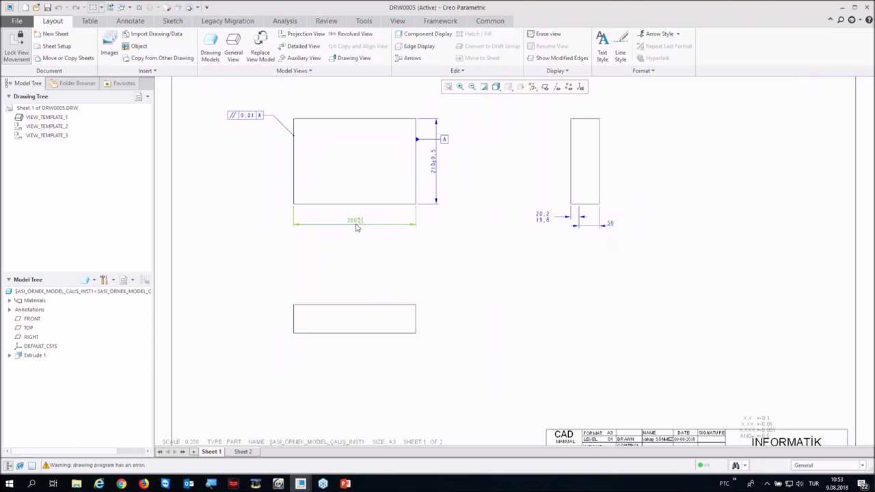
pyautogui.scroll(-2, 412, 280)
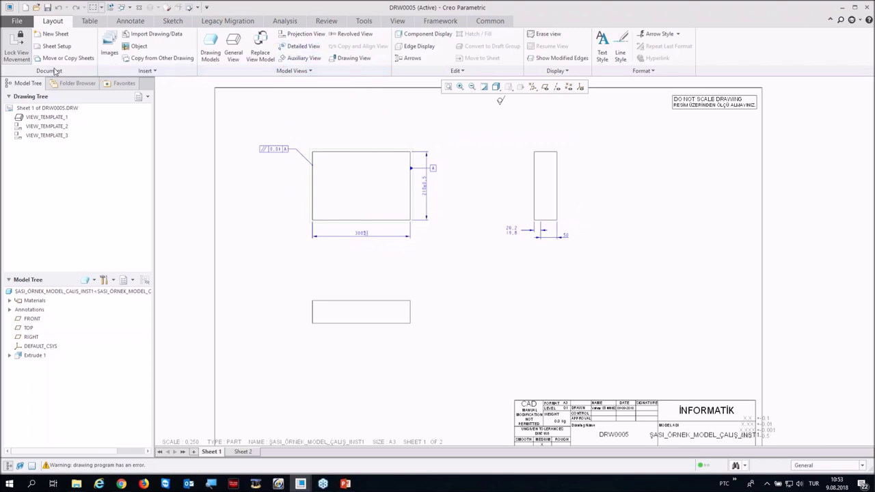
# Step: Close drawing DRW0005 to return to the part window showing the block
pyautogui.click(868, 21)
pyautogui.click(138, 9)
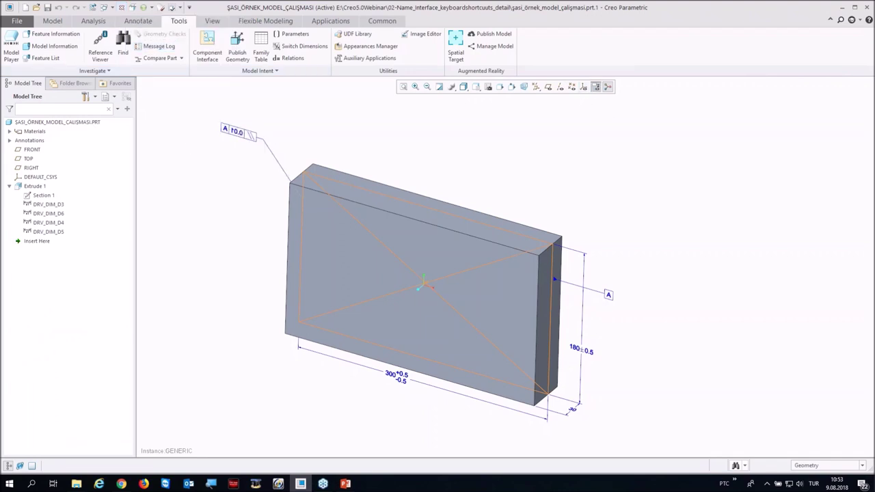
# Step: Turn on datum plane display and start an extrude sketched on the FRONT plane
pyautogui.moveTo(574, 116); pyautogui.dragTo(553, 151, button='middle')
pyautogui.click(547, 87)
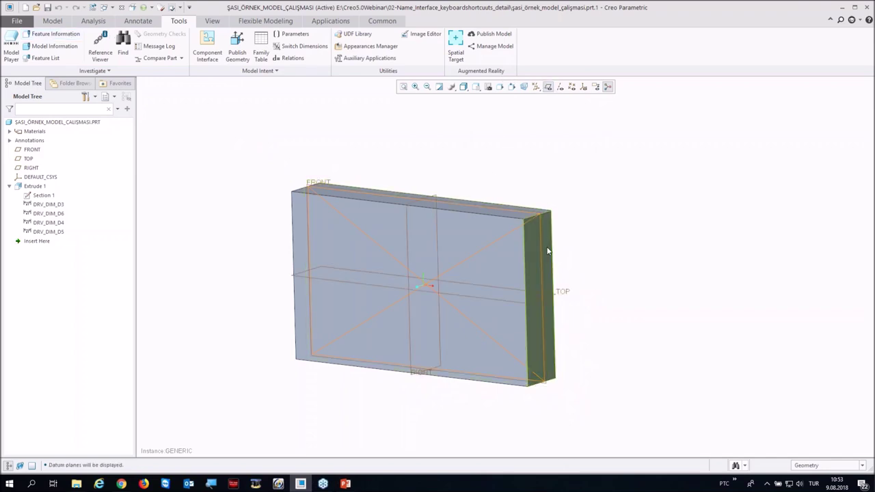
pyautogui.scroll(4, 541, 224)
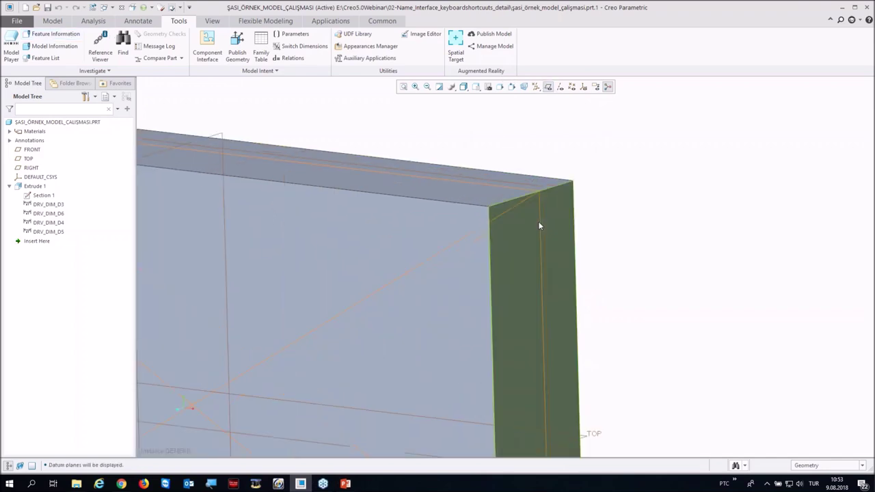
pyautogui.click(529, 188)
pyautogui.scroll(-4, 531, 189)
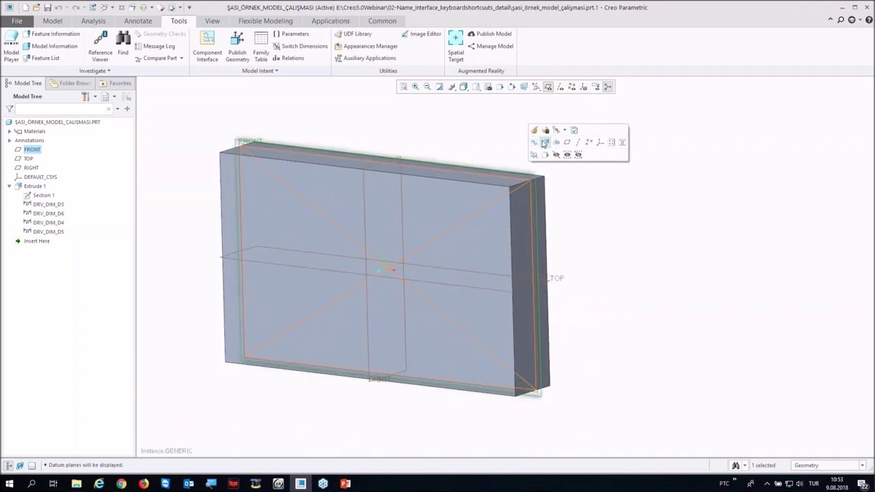
pyautogui.click(545, 143)
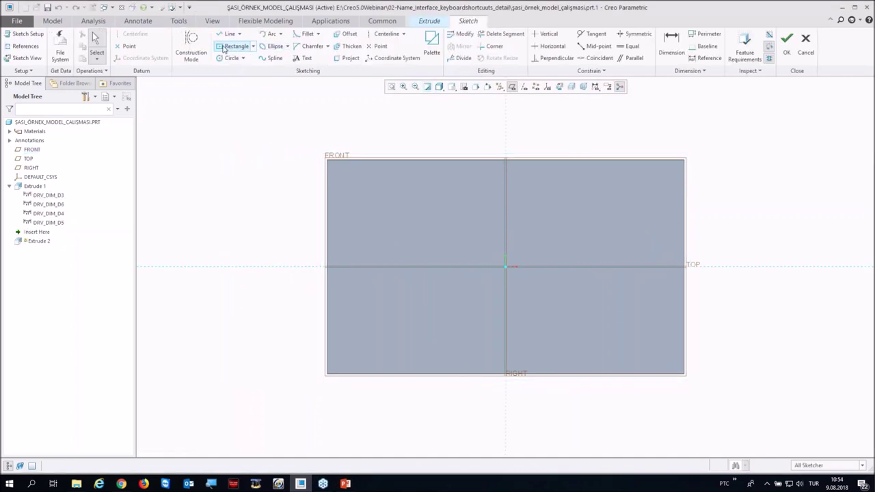
# Step: Sketch a center rectangle at the block's right-edge midpoint sized 50 by 120
pyautogui.click(235, 46)
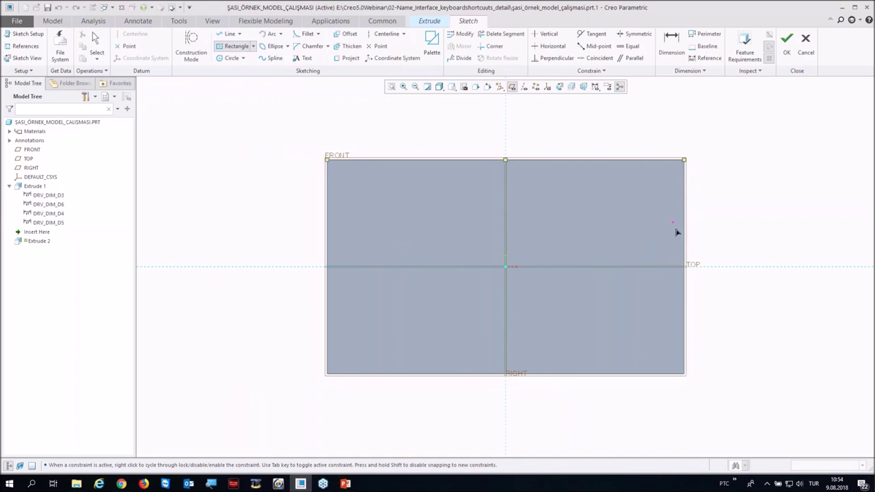
pyautogui.click(684, 268)
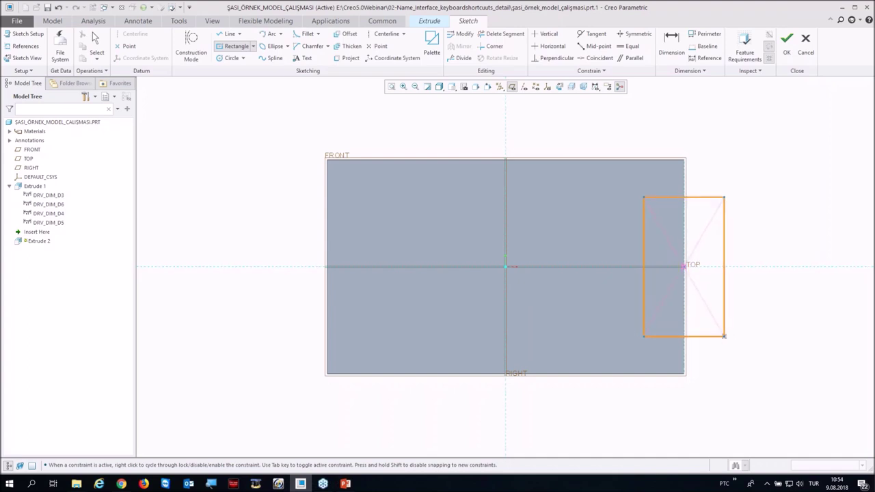
pyautogui.click(724, 336)
pyautogui.middleClick(704, 318)
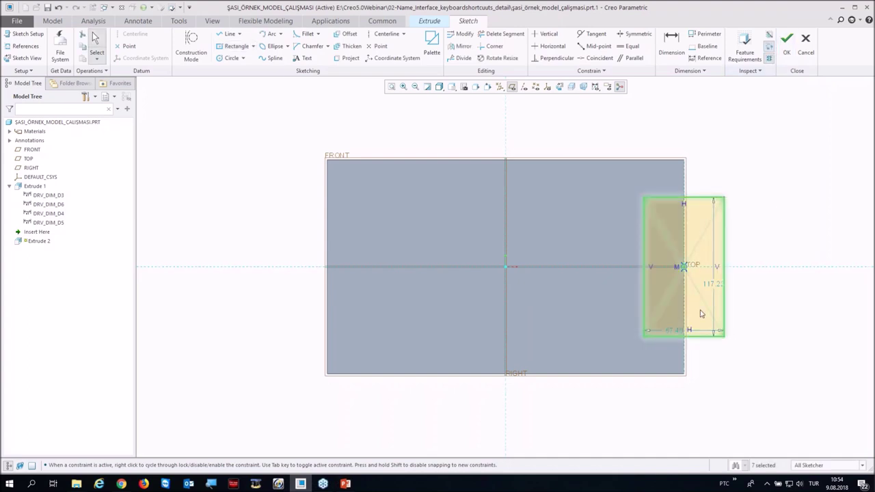
pyautogui.click(672, 333)
pyautogui.write('50')
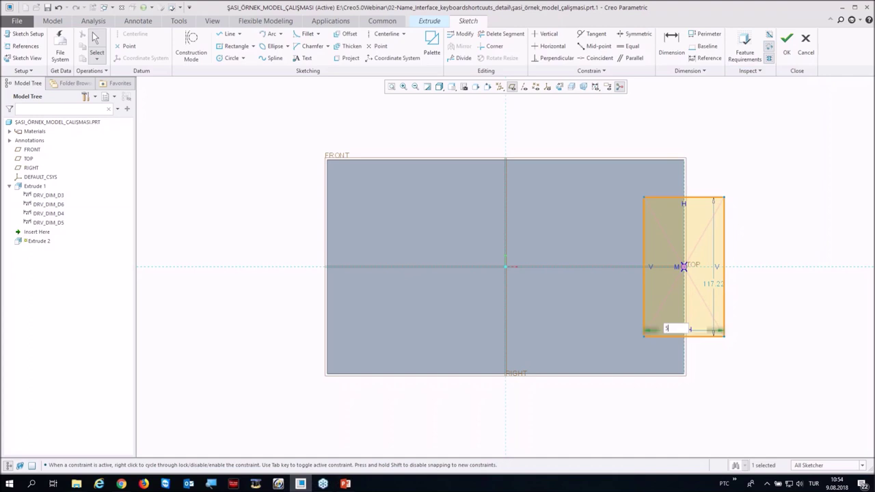
pyautogui.press('Return')
pyautogui.doubleClick(704, 286)
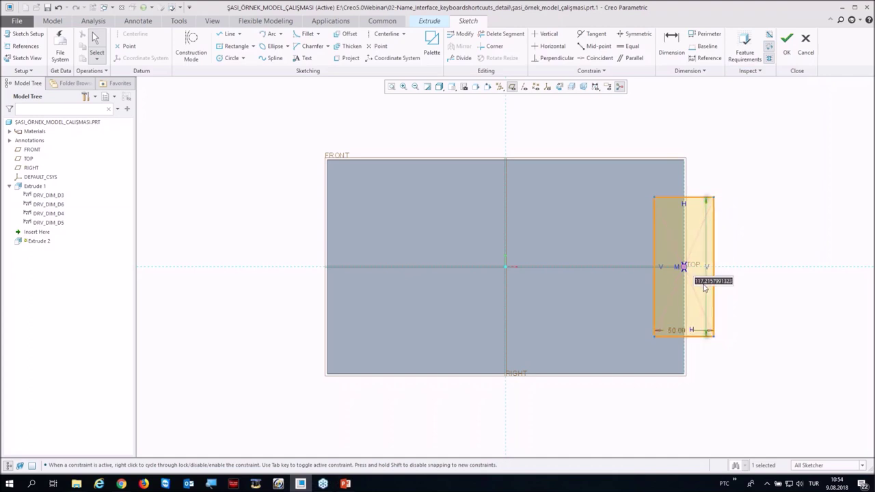
pyautogui.write('120')
pyautogui.press('Return')
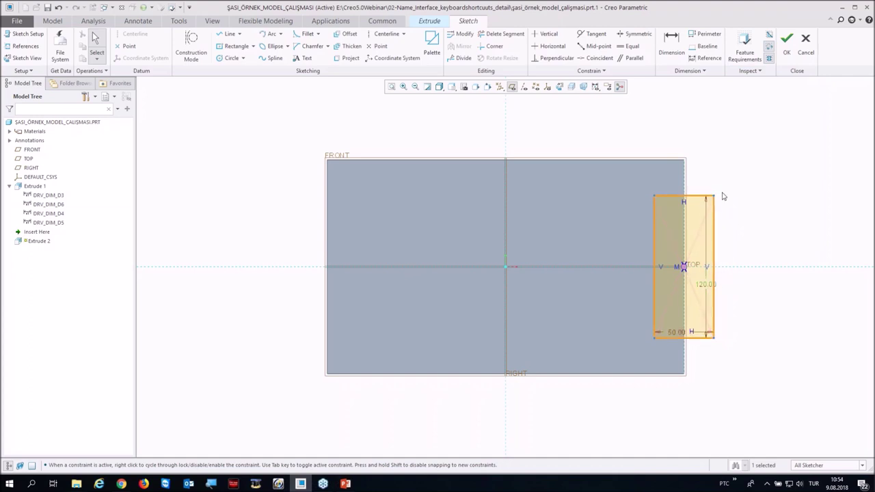
# Step: Extrude the rectangle symmetrically about 10.30 deep to form the side slot
pyautogui.click(786, 41)
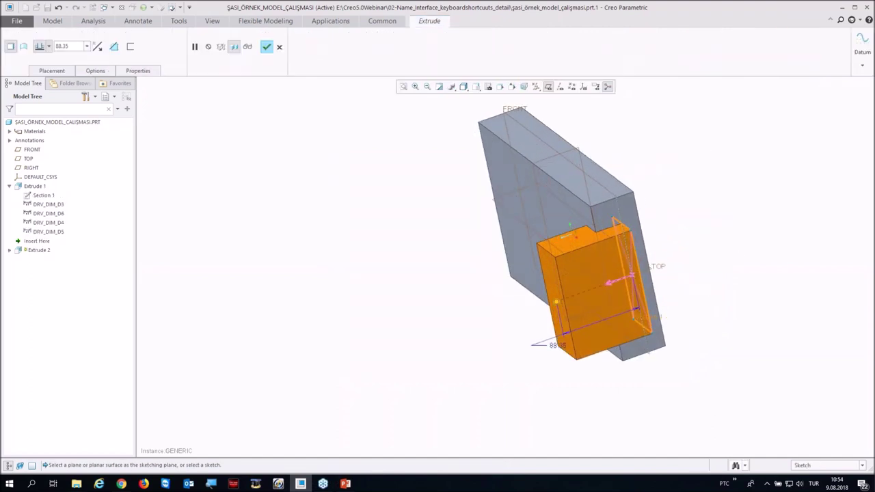
pyautogui.click(50, 49)
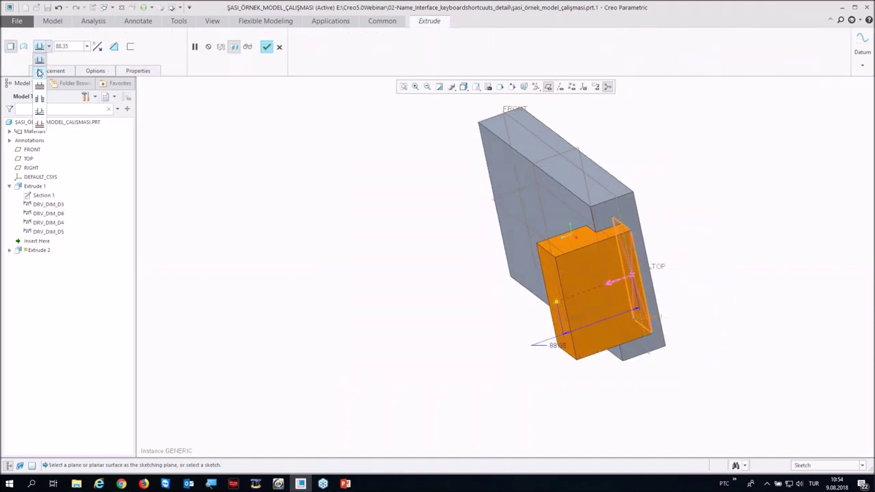
pyautogui.click(40, 71)
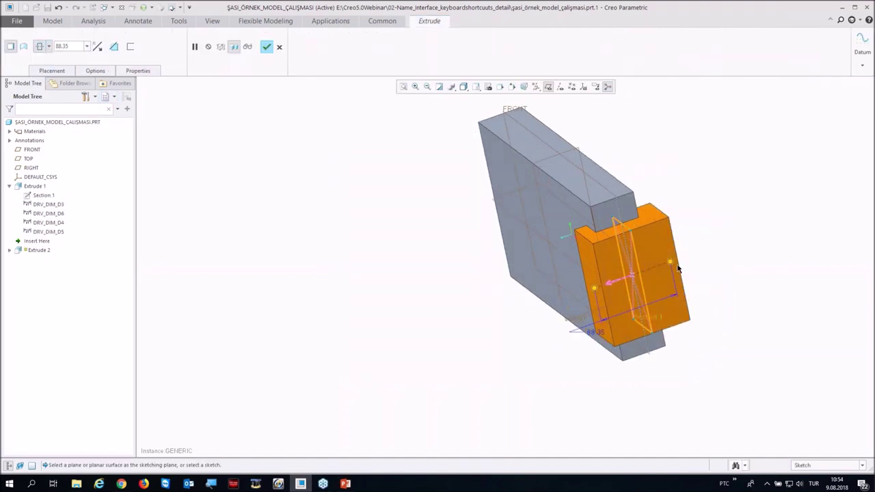
pyautogui.moveTo(593, 289); pyautogui.dragTo(626, 277)
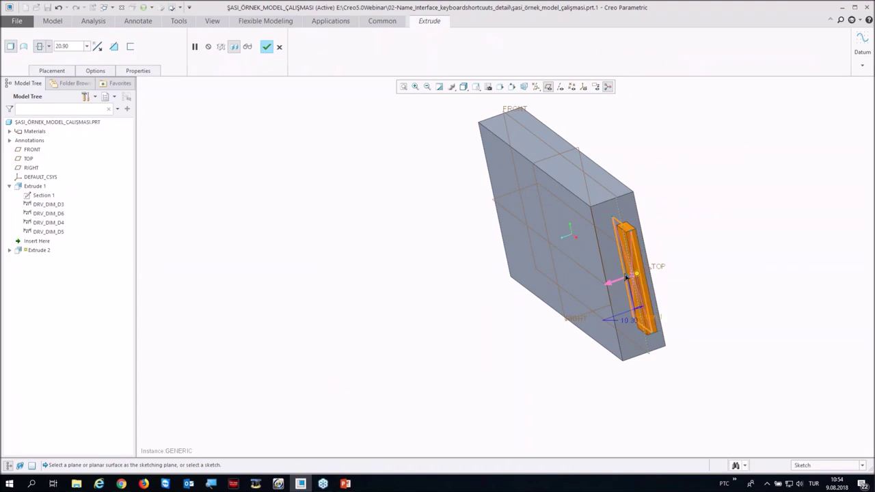
pyautogui.scroll(3, 653, 265)
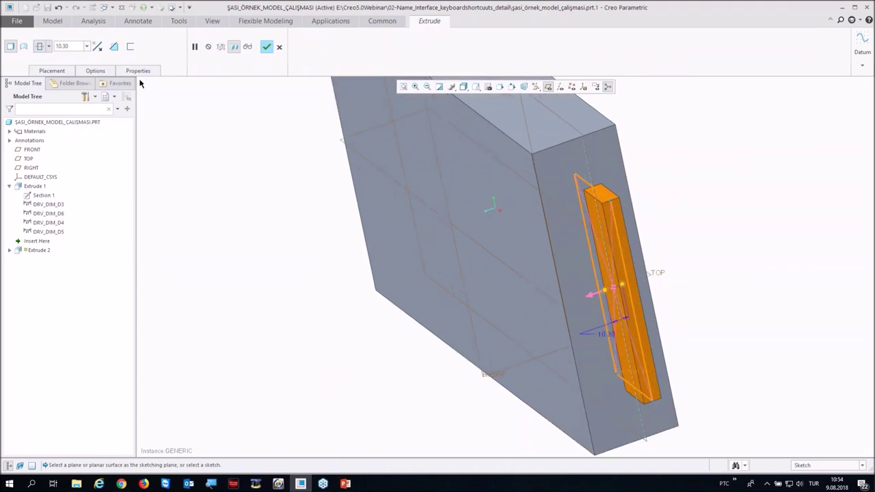
pyautogui.click(267, 46)
pyautogui.moveTo(280, 171); pyautogui.dragTo(293, 237, button='middle')
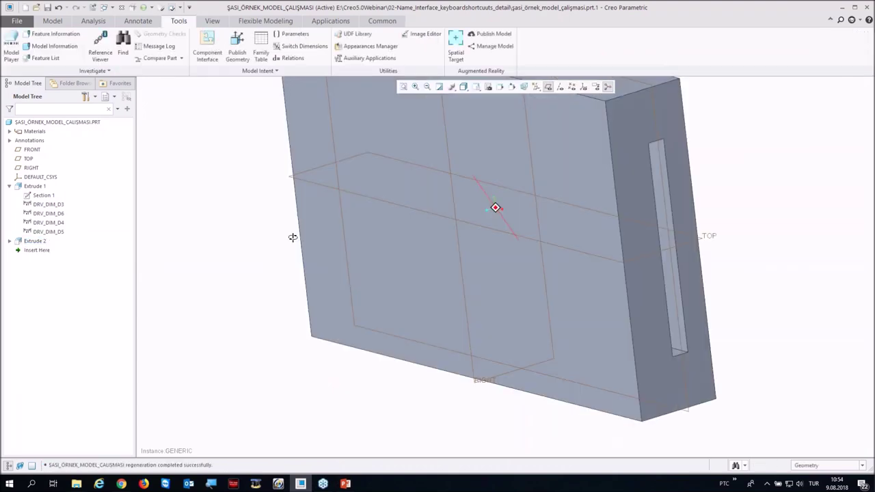
pyautogui.hotkey('ctrl', 'd')
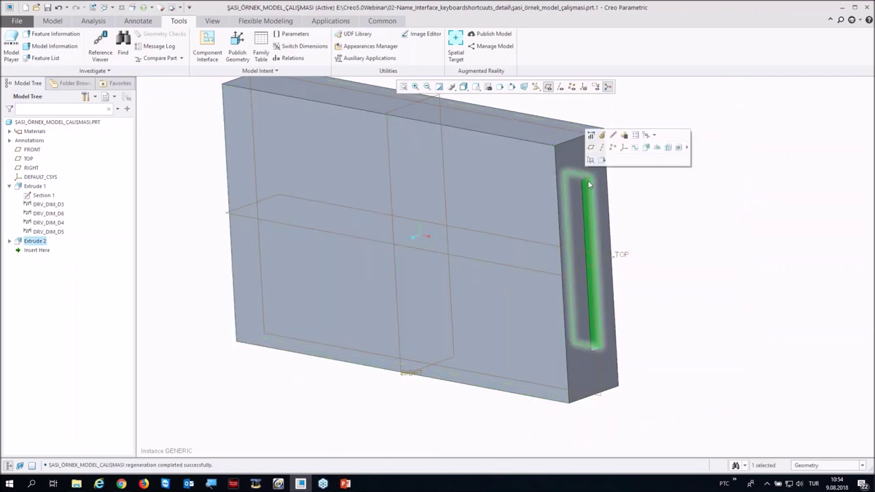
pyautogui.hotkey('ctrl', 'd')
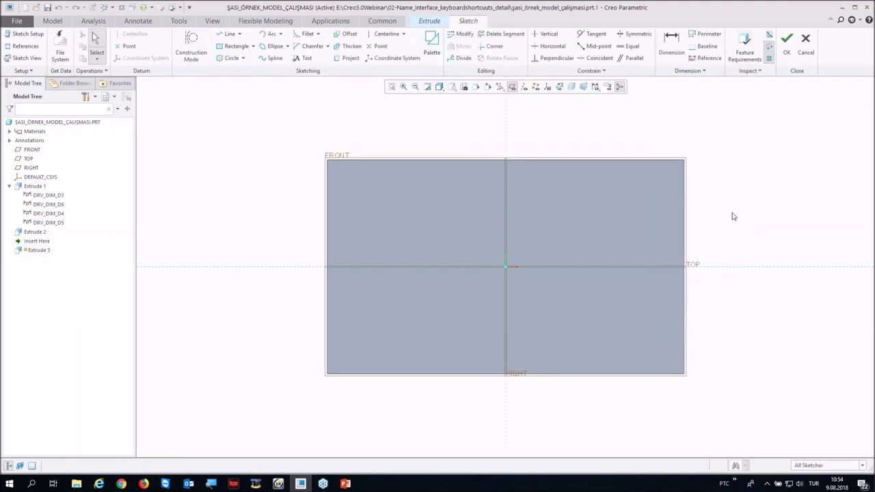
# Step: Flip the sketching plane and section orientation, and clip the model in front of the sketch
pyautogui.rightClick(728, 214)
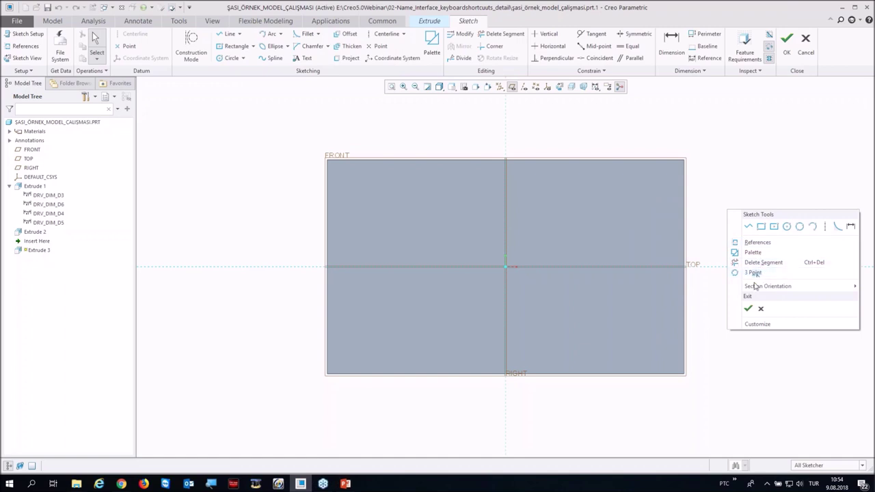
pyautogui.moveTo(727, 287)
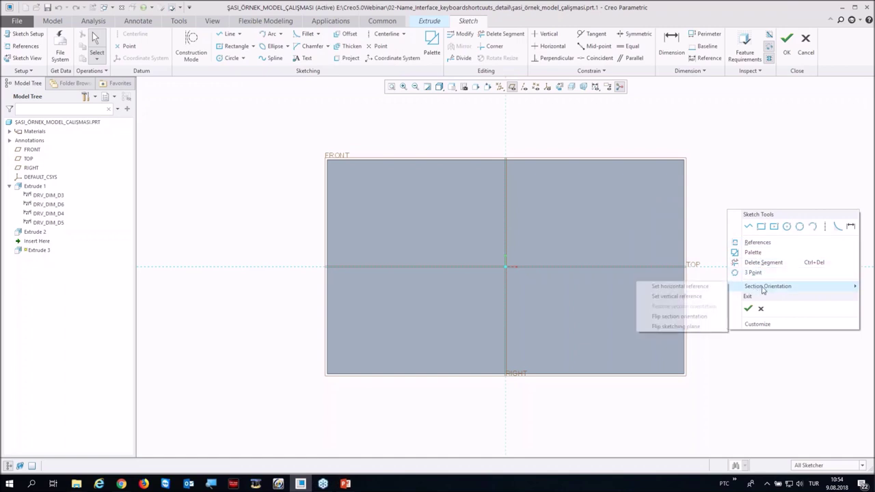
pyautogui.click(676, 327)
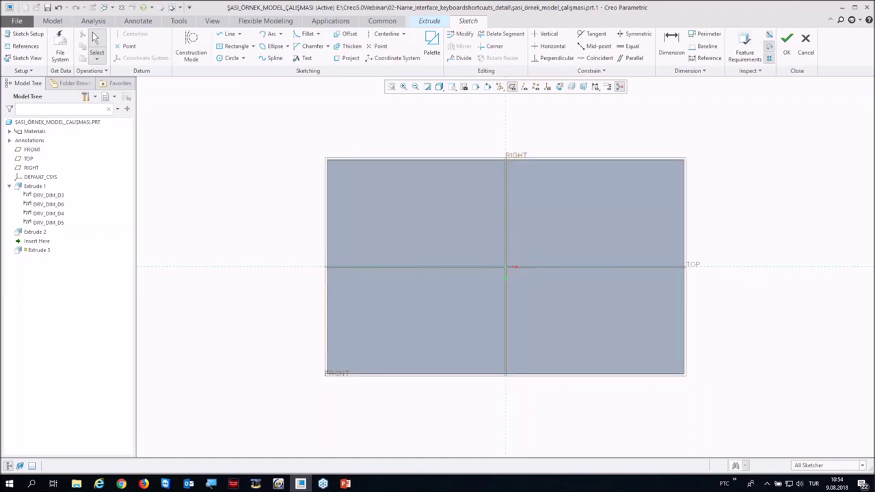
pyautogui.rightClick(726, 184)
pyautogui.moveTo(748, 256)
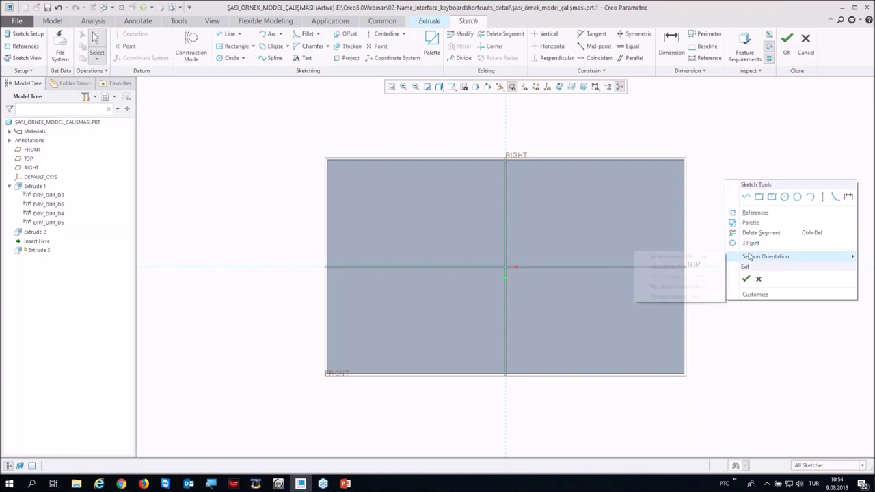
pyautogui.click(696, 287)
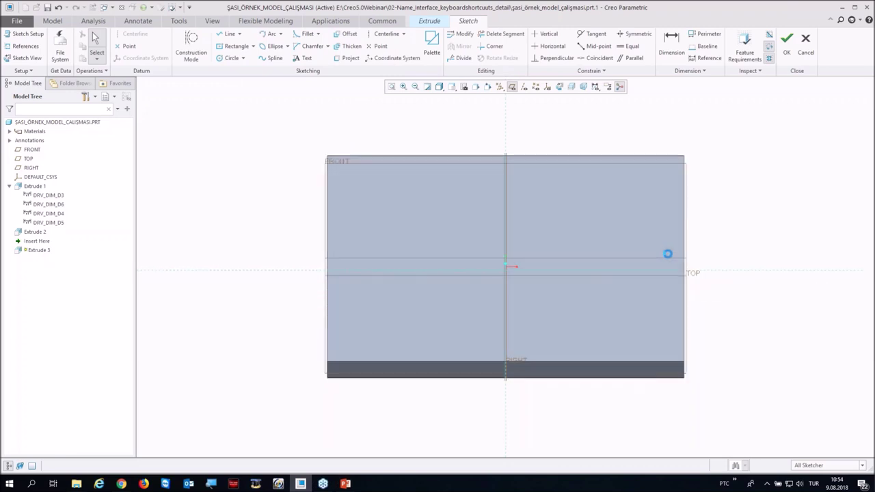
pyautogui.scroll(-3, 516, 277)
pyautogui.scroll(3, 625, 283)
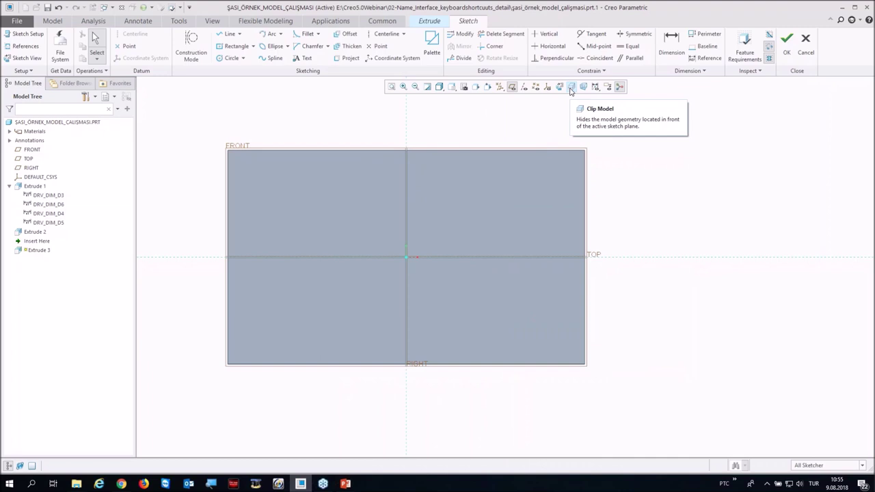
pyautogui.click(571, 87)
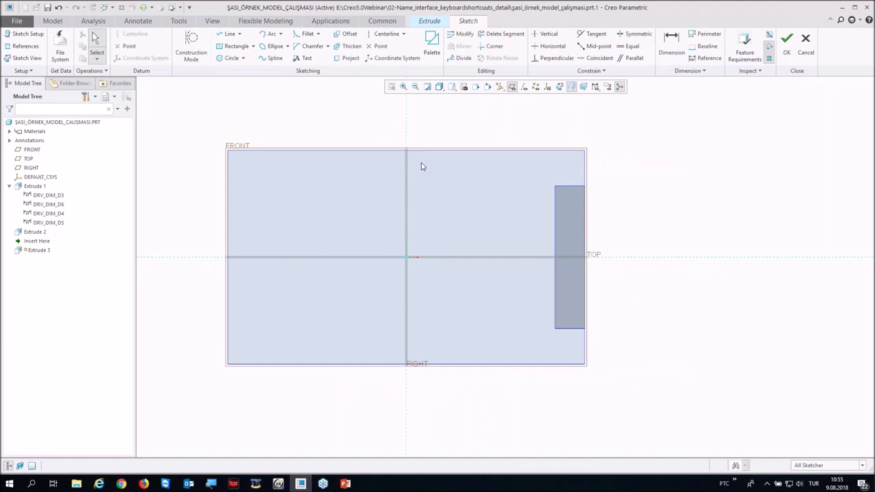
# Step: Sketch a circle at the rectangle's edge midpoint and extrude it 15.40 deep
pyautogui.click(230, 58)
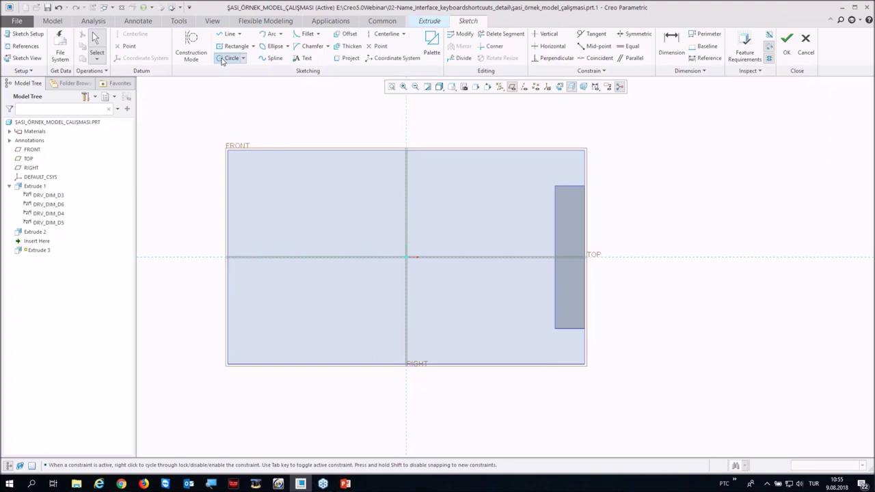
pyautogui.click(555, 257)
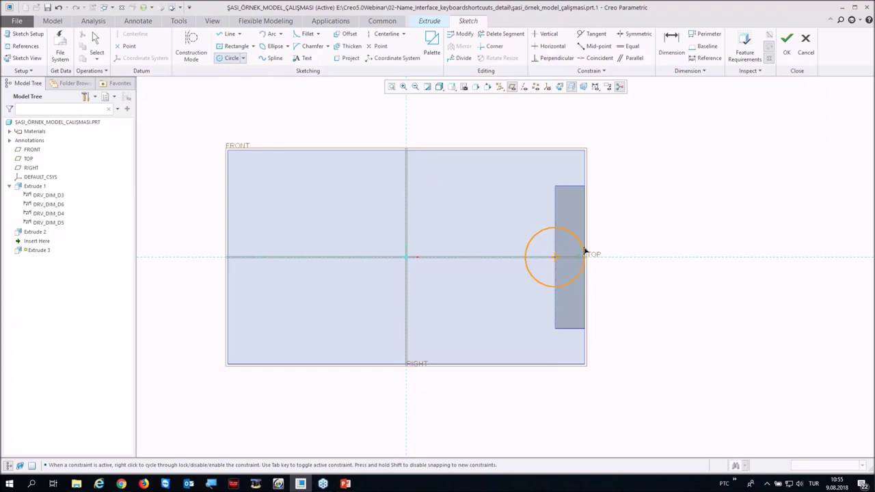
pyautogui.click(582, 257)
pyautogui.middleClick(582, 257)
pyautogui.click(787, 45)
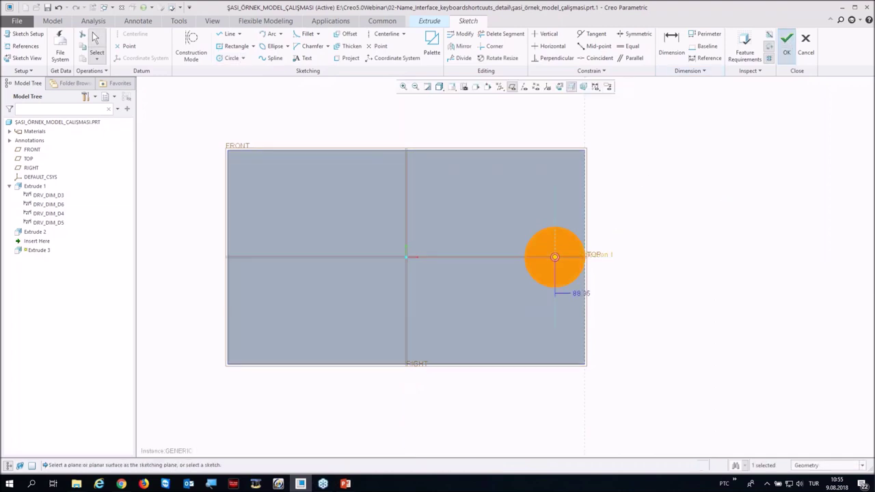
pyautogui.moveTo(490, 336); pyautogui.dragTo(453, 320, button='middle')
pyautogui.moveTo(443, 314); pyautogui.dragTo(530, 279)
pyautogui.middleClick(530, 279)
pyautogui.moveTo(530, 279); pyautogui.dragTo(543, 157, button='middle')
pyautogui.click(542, 156)
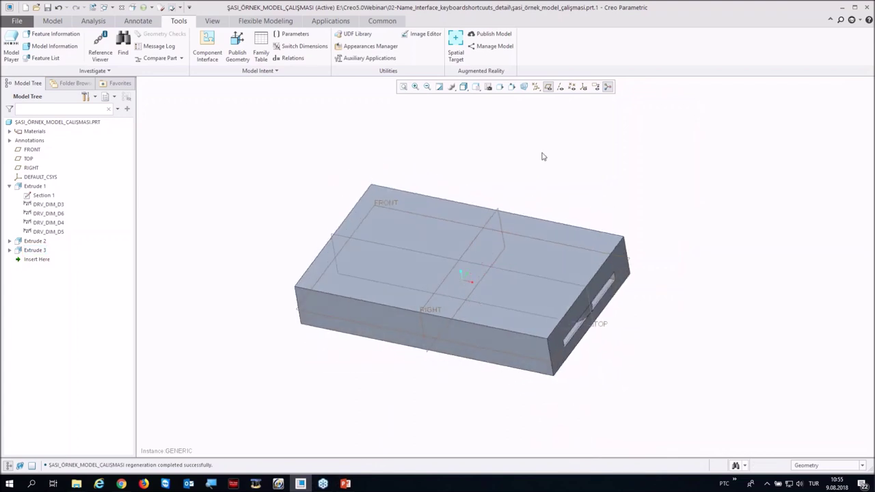
pyautogui.click(523, 87)
pyautogui.moveTo(445, 353)
pyautogui.mouseDown(button='middle')
pyautogui.moveTo(451, 322)
pyautogui.moveTo(439, 342)
pyautogui.mouseUp(button='middle')
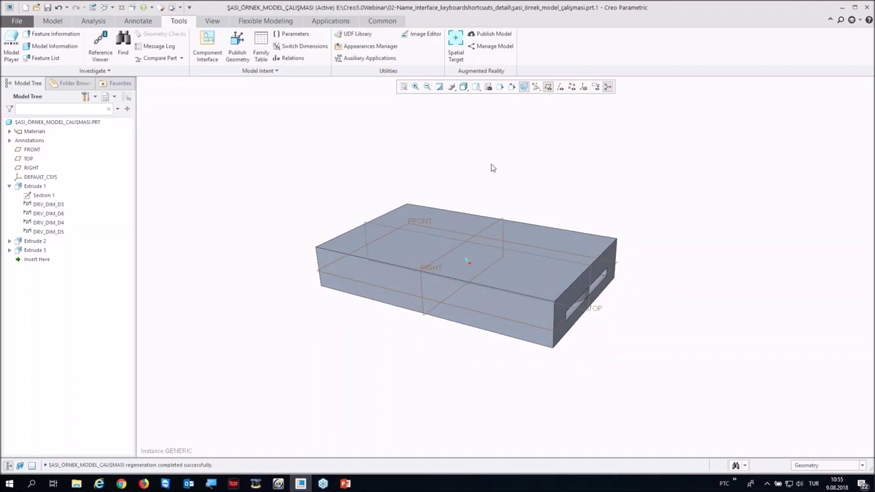
pyautogui.scroll(2, 492, 167)
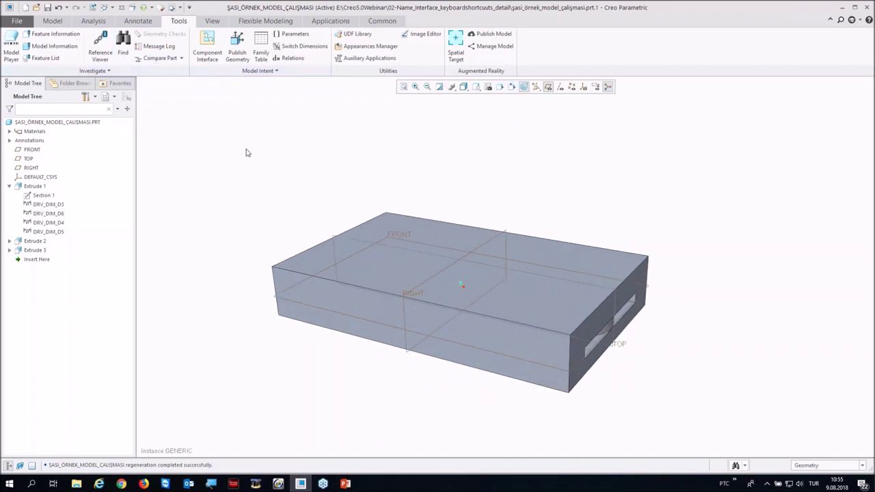
# Step: Start an extrude on the front face and place the 'sketch' profile from the profiller palette at the origin
pyautogui.press('e')
pyautogui.press('x')
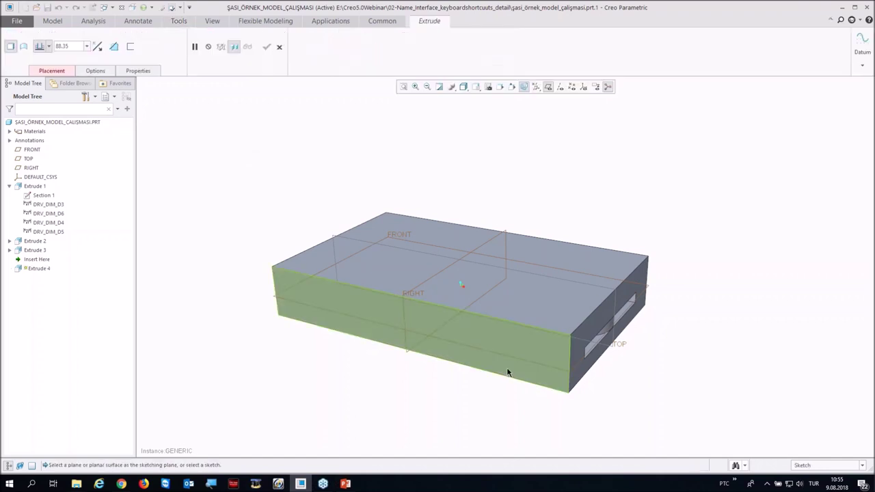
pyautogui.click(496, 345)
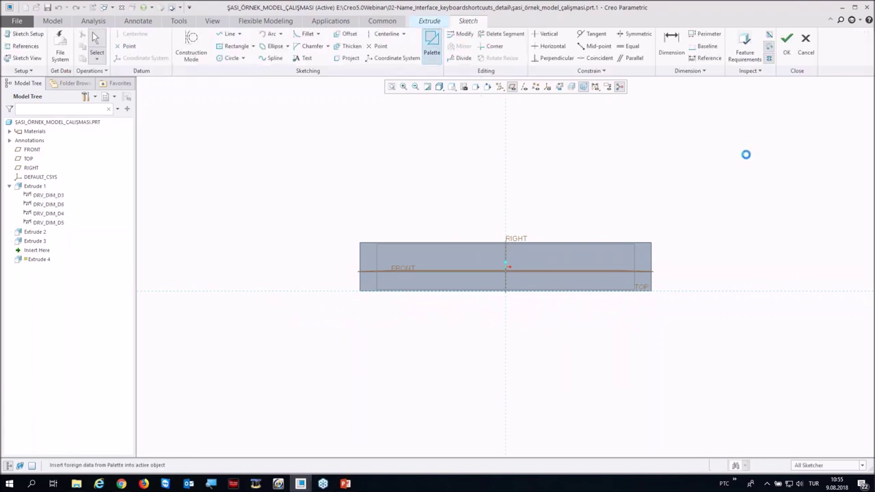
pyautogui.click(760, 354)
pyautogui.scroll(-2, 707, 386)
pyautogui.scroll(2, 687, 389)
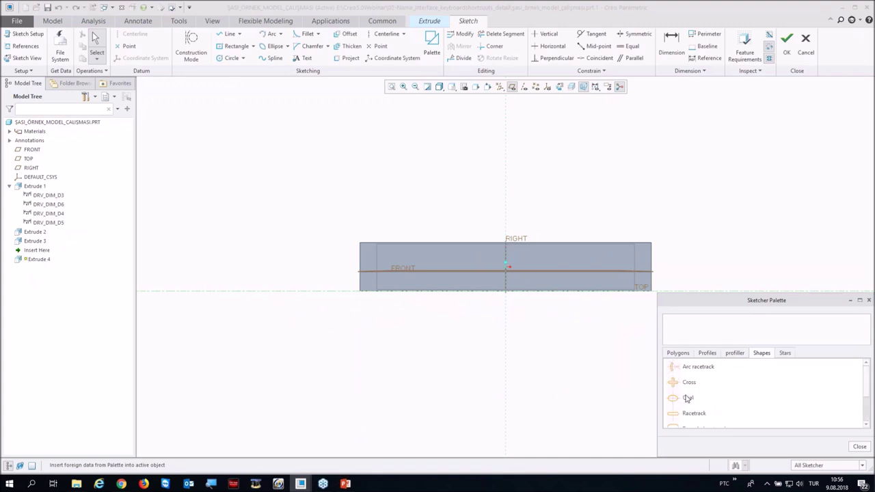
pyautogui.scroll(-1, 687, 398)
pyautogui.click(727, 354)
pyautogui.scroll(-2, 705, 385)
pyautogui.scroll(-2, 684, 397)
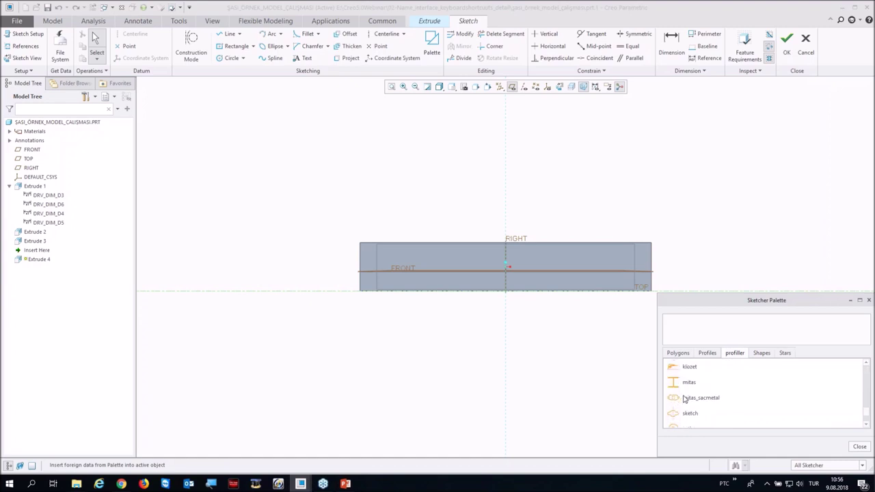
pyautogui.click(673, 414)
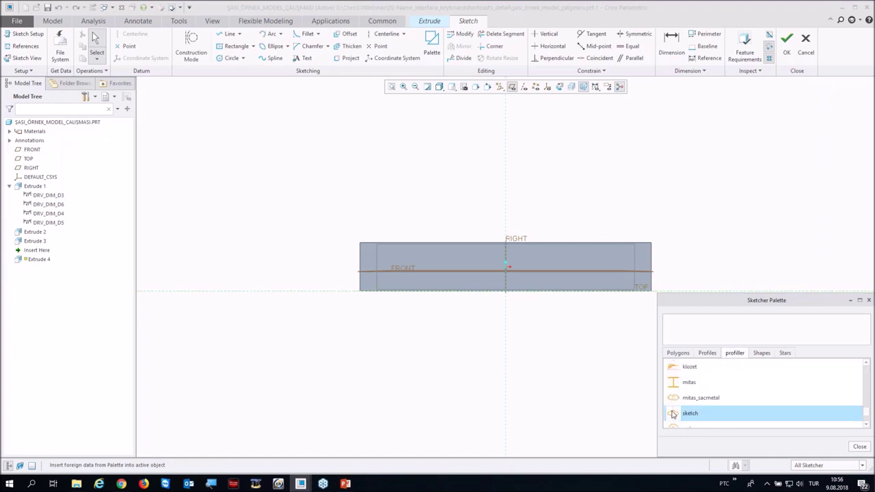
pyautogui.click(459, 214)
pyautogui.moveTo(459, 213); pyautogui.dragTo(505, 270)
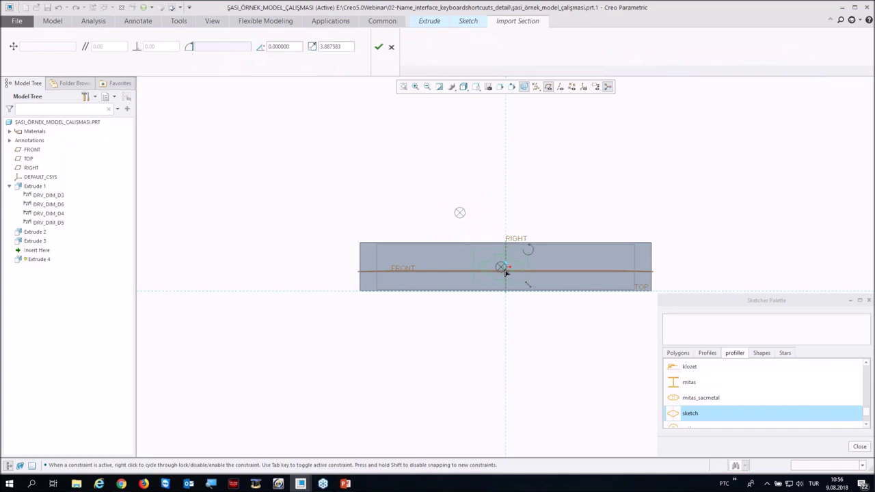
# Step: Scale the imported 'sketch' profile to 2 and finish placing it
pyautogui.doubleClick(332, 46)
pyautogui.write('2')
pyautogui.press('Return')
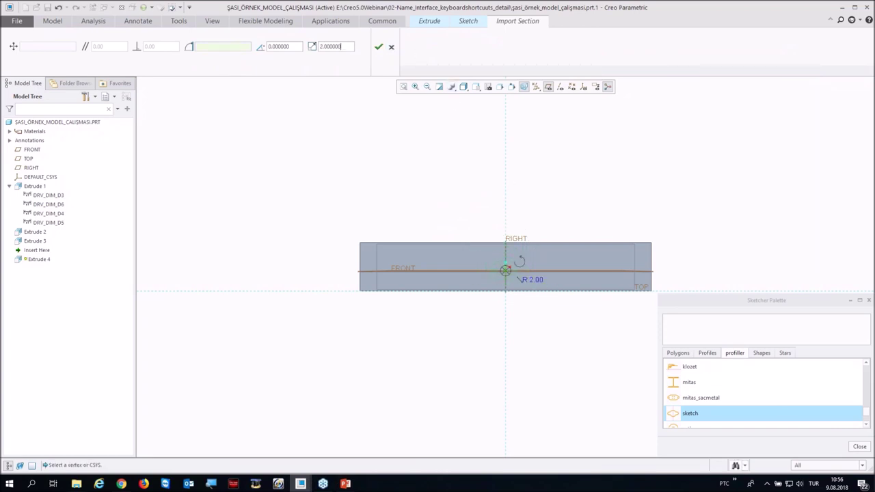
pyautogui.click(379, 47)
pyautogui.hotkey('ctrl', 'd')
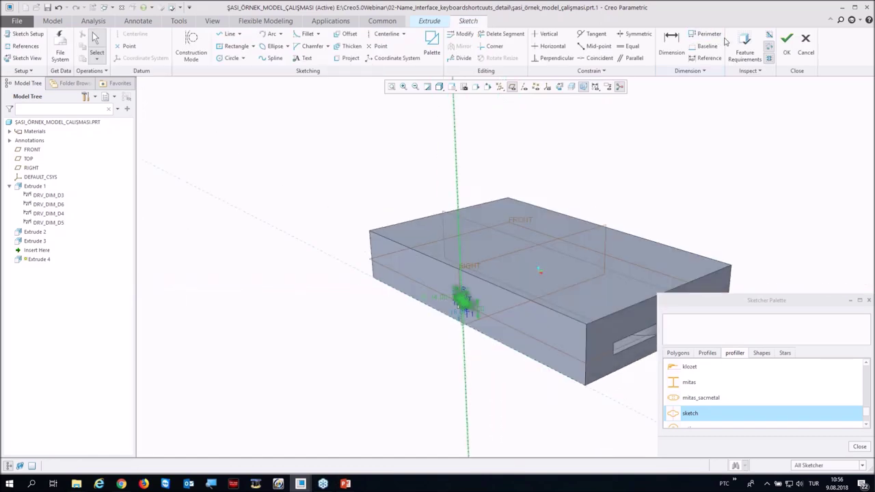
# Step: Finish the sketch and cut the profile 8.20 deep into the front face
pyautogui.click(787, 33)
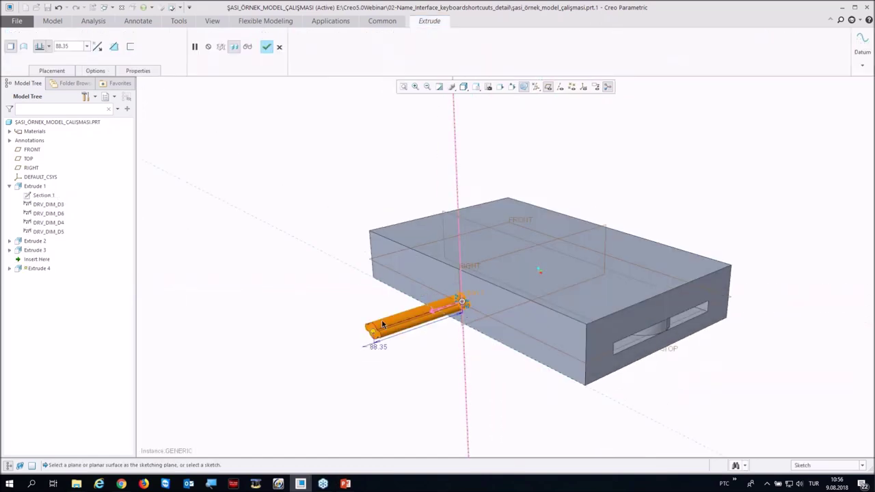
pyautogui.scroll(3, 356, 334)
pyautogui.moveTo(356, 334); pyautogui.dragTo(537, 266)
pyautogui.middleClick(537, 267)
pyautogui.moveTo(478, 332); pyautogui.dragTo(508, 310, button='middle')
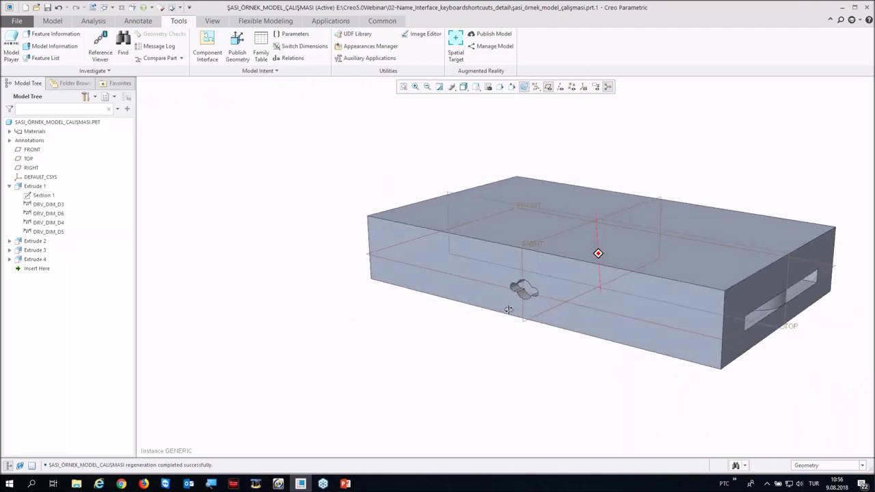
pyautogui.scroll(-3, 253, 335)
pyautogui.hotkey('ctrl', 'd')
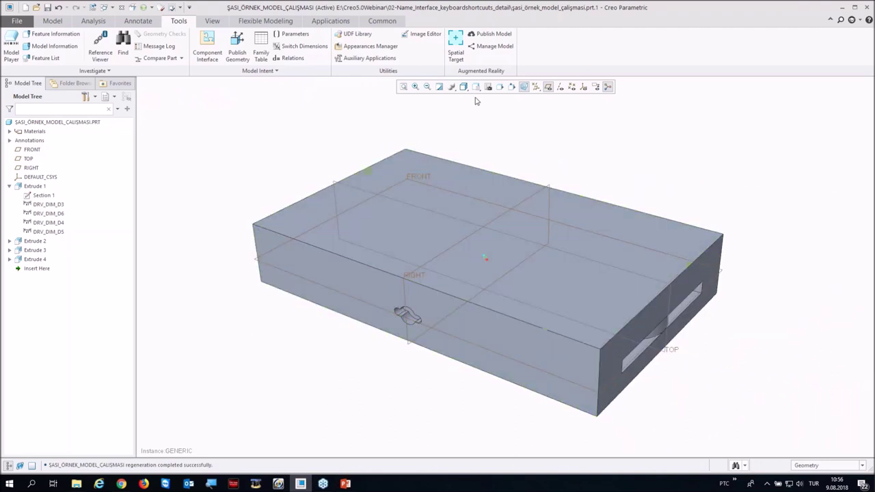
pyautogui.click(525, 87)
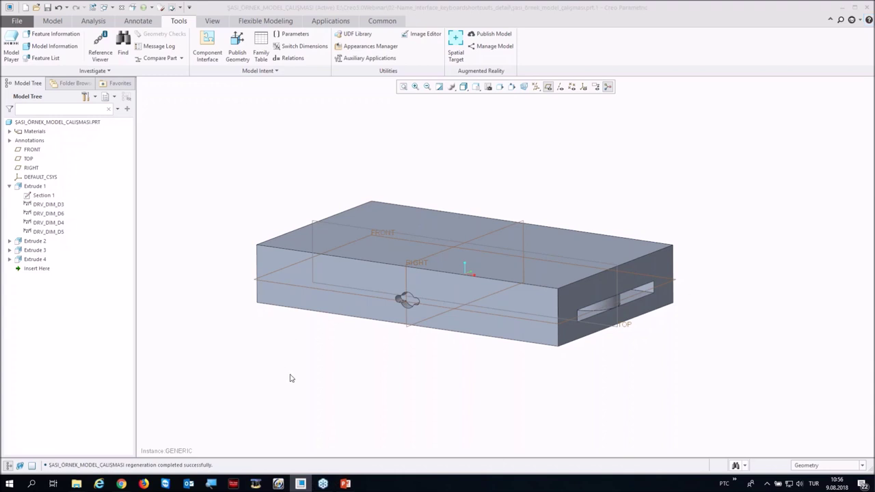
pyautogui.moveTo(312, 378); pyautogui.dragTo(315, 410, button='middle')
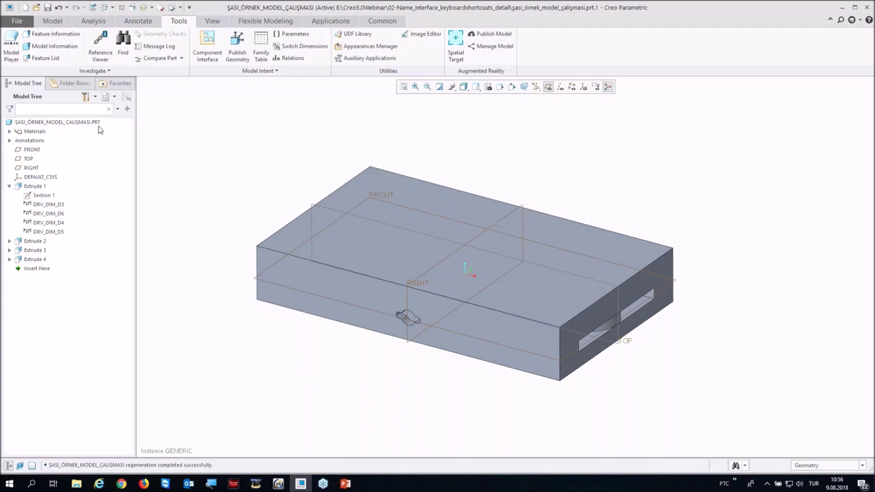
# Step: Open the part's materials and browse the Granta library categories to the Ferrous_metals steels
pyautogui.rightClick(45, 126)
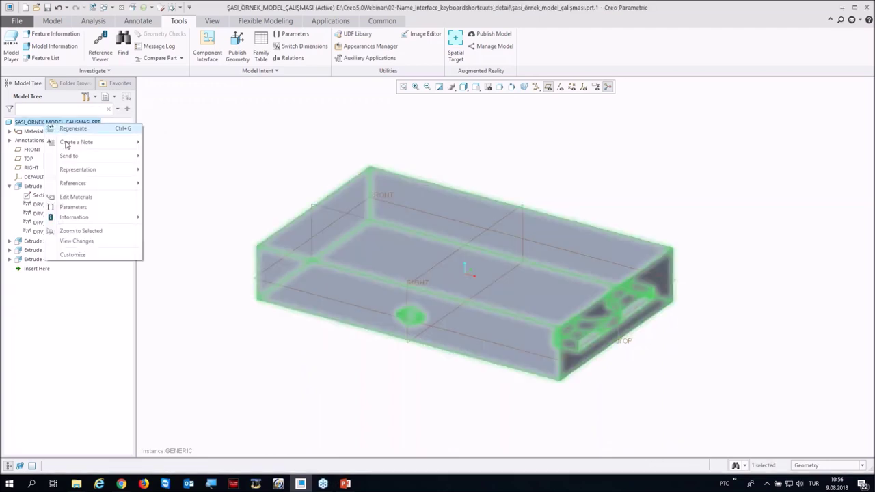
pyautogui.click(76, 197)
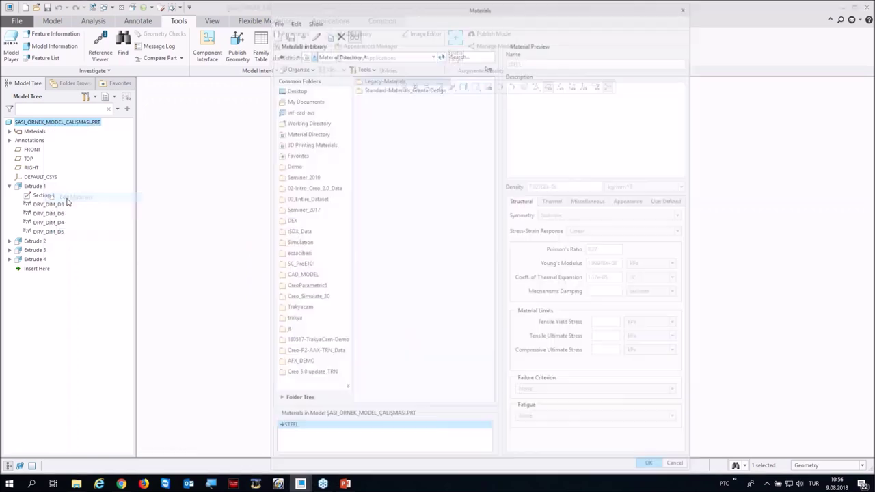
pyautogui.doubleClick(381, 90)
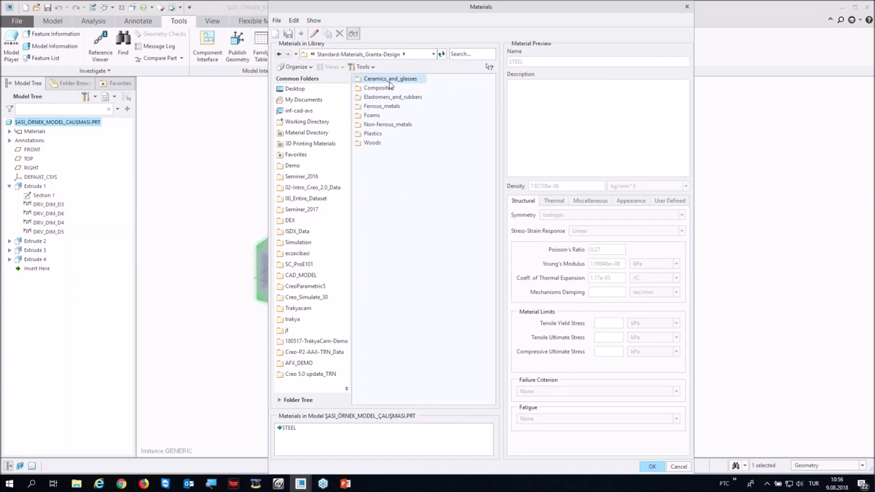
pyautogui.doubleClick(389, 81)
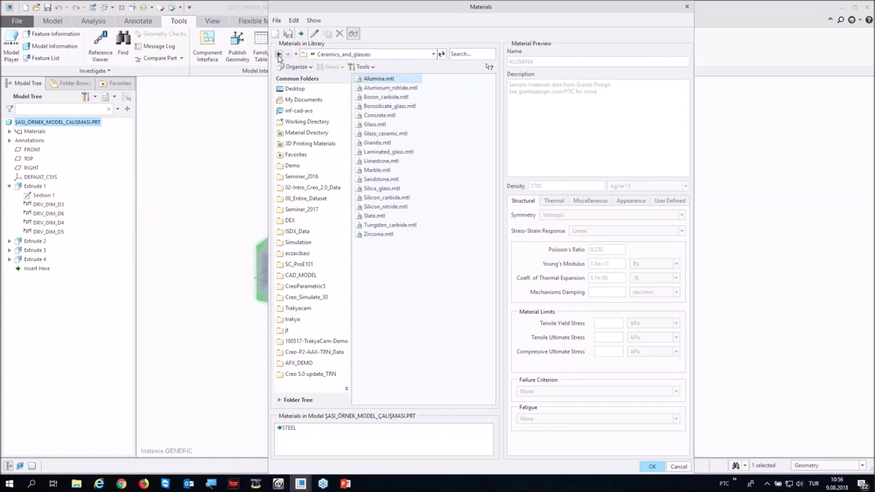
pyautogui.click(278, 56)
pyautogui.doubleClick(378, 87)
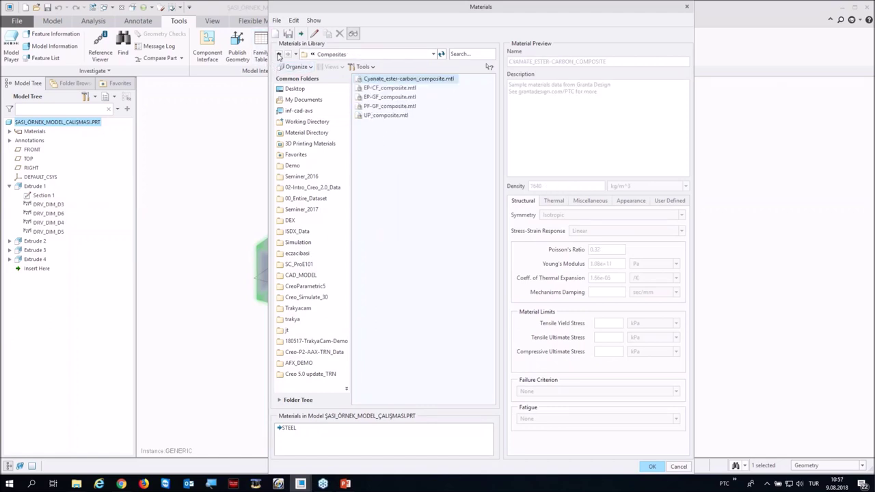
pyautogui.click(278, 56)
pyautogui.doubleClick(388, 99)
pyautogui.click(279, 54)
pyautogui.doubleClick(385, 106)
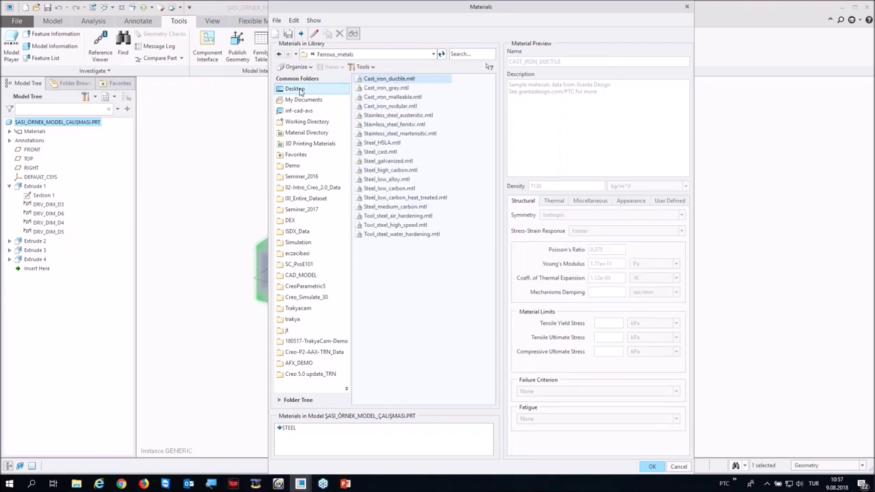
pyautogui.click(384, 180)
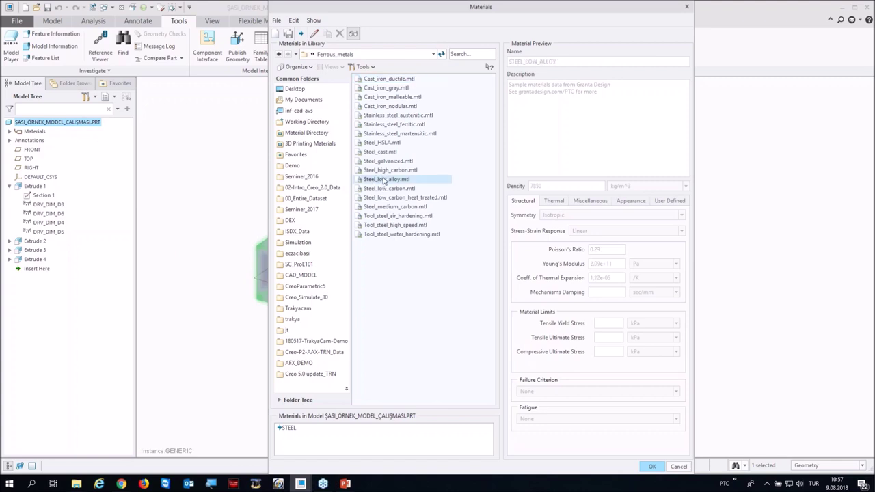
pyautogui.click(377, 152)
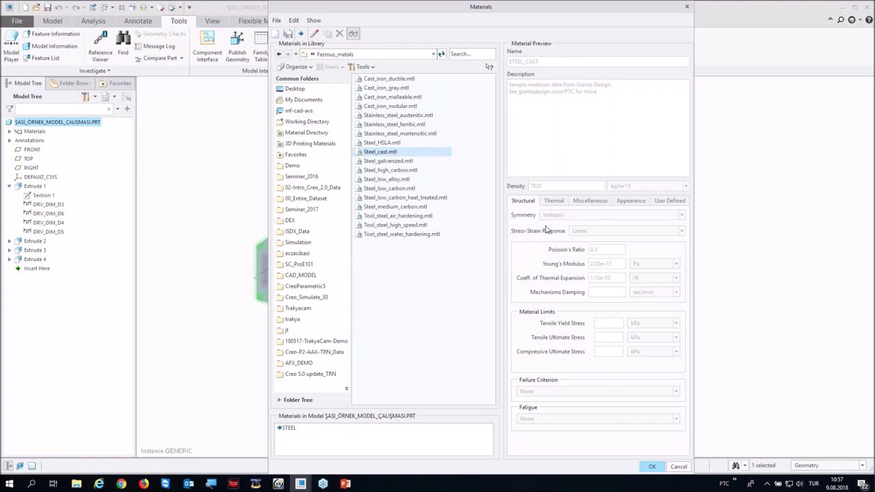
# Step: Add Steel_cast to the model and assign it to the part in place of STEEL
pyautogui.doubleClick(381, 153)
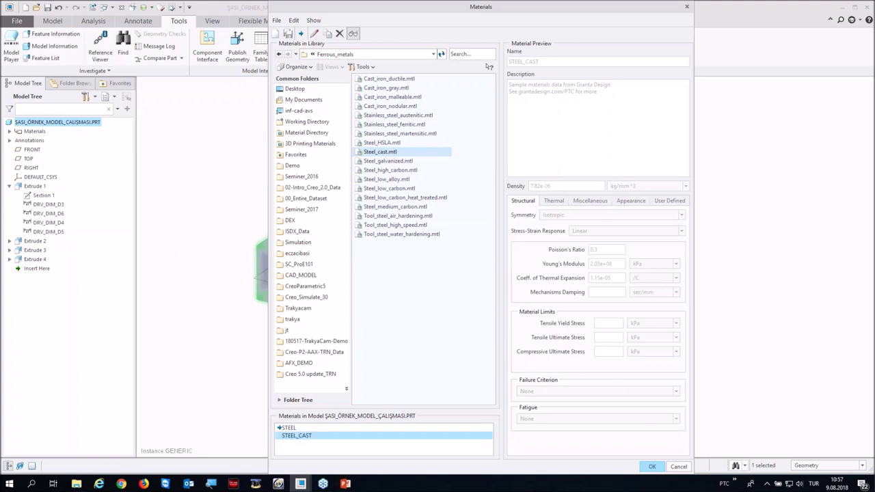
pyautogui.rightClick(315, 436)
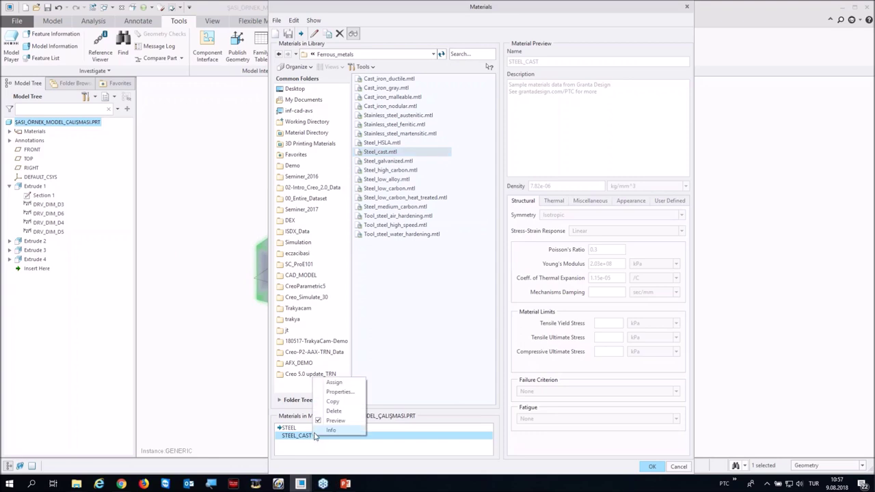
pyautogui.click(334, 383)
pyautogui.click(468, 258)
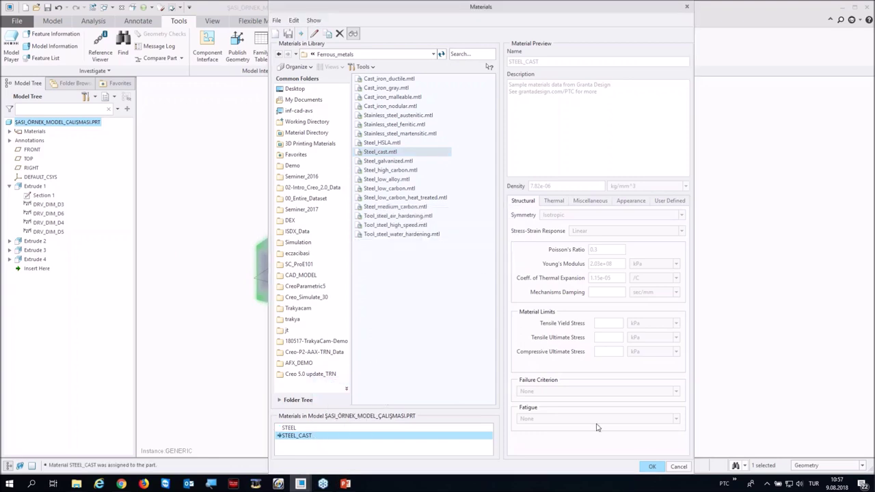
pyautogui.click(650, 465)
pyautogui.click(382, 372)
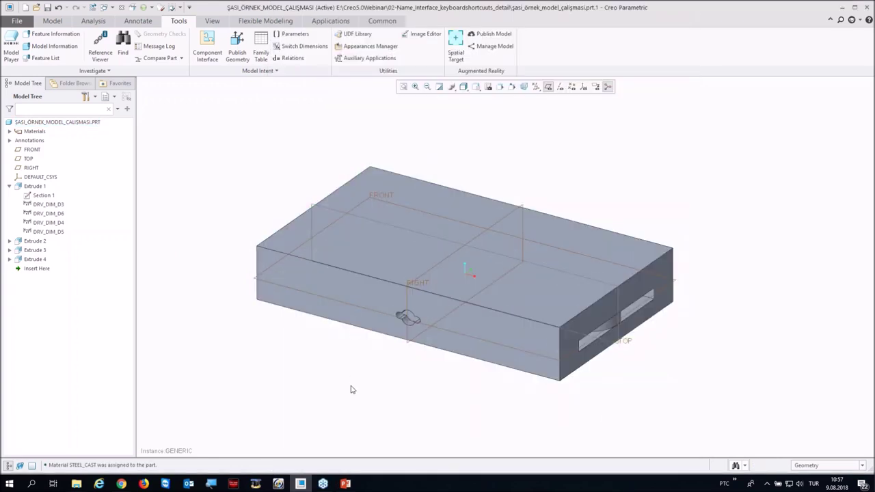
pyautogui.moveTo(346, 378); pyautogui.dragTo(350, 369, button='middle')
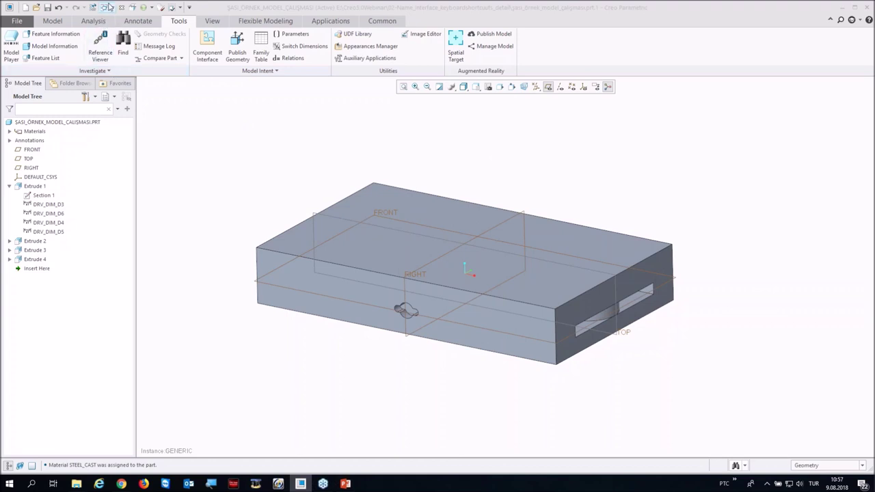
# Step: Close the chassis part window from the Quick Access Toolbar
pyautogui.click(121, 8)
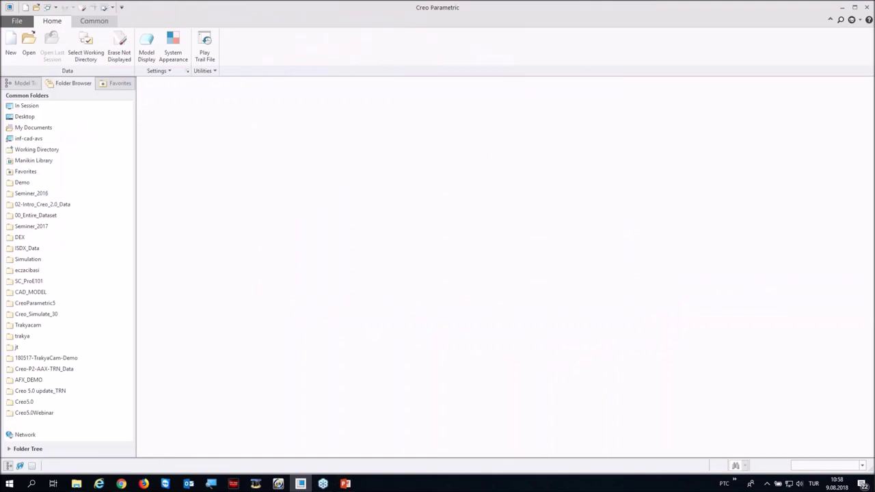
# Step: Open sketch_region.prt from Creo5.0Webinar > 03-Sketch_region and turn off datum plane display
pyautogui.click(44, 415)
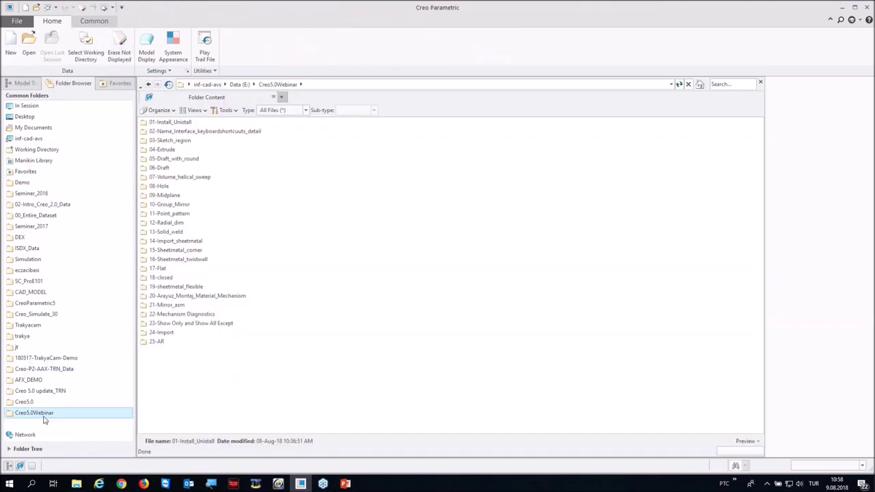
pyautogui.doubleClick(164, 140)
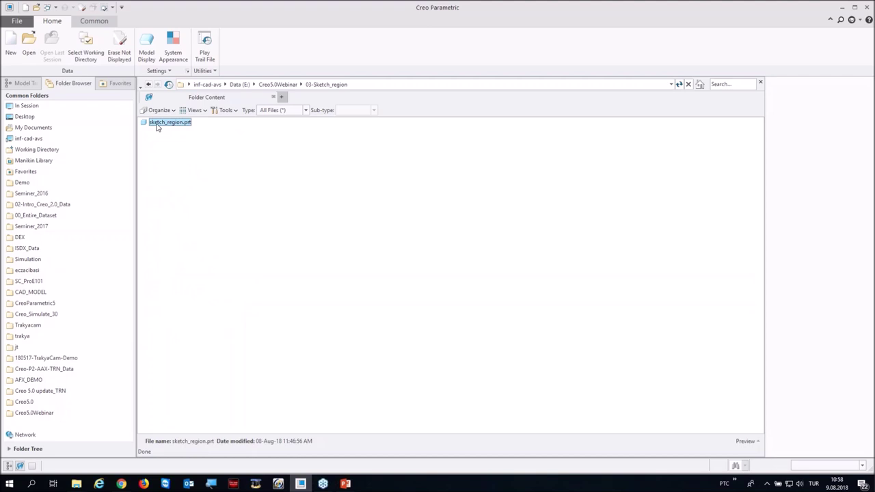
pyautogui.doubleClick(157, 125)
pyautogui.moveTo(273, 230)
pyautogui.mouseDown(button='middle')
pyautogui.moveTo(383, 197)
pyautogui.moveTo(376, 211)
pyautogui.mouseUp(button='middle')
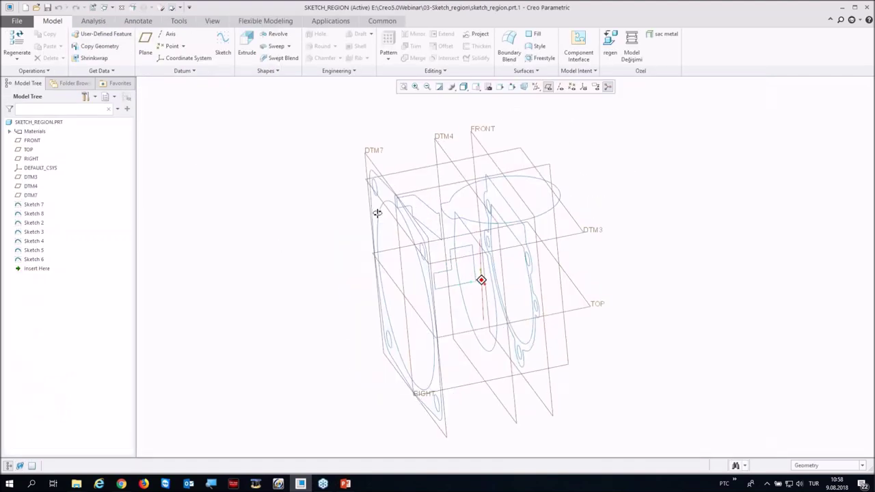
pyautogui.click(548, 86)
pyautogui.moveTo(256, 224)
pyautogui.mouseDown(button='middle')
pyautogui.moveTo(261, 198)
pyautogui.moveTo(303, 261)
pyautogui.mouseUp(button='middle')
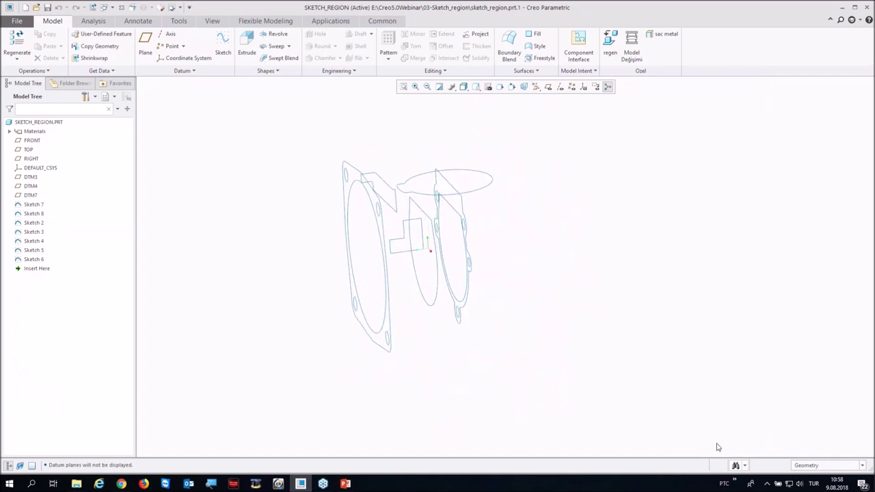
# Step: Set the selection filter to Sketch Region and select only the outer flange ring region
pyautogui.click(816, 471)
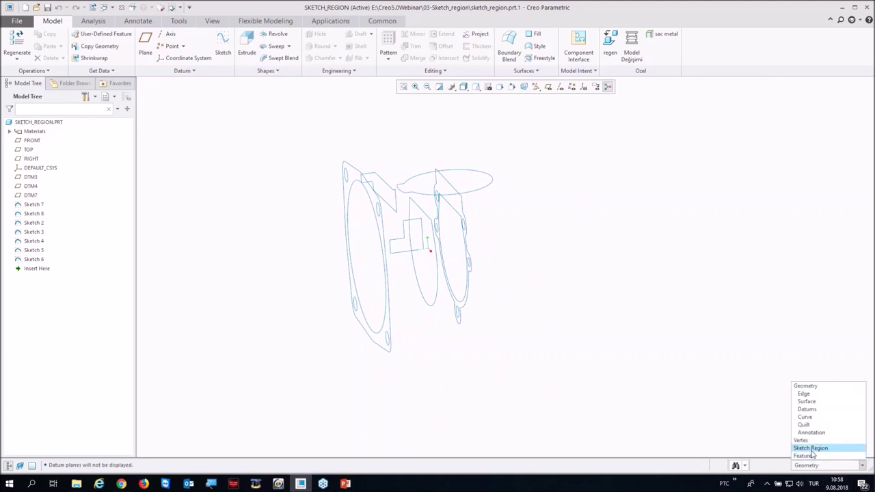
pyautogui.click(810, 448)
pyautogui.moveTo(517, 405)
pyautogui.mouseDown(button='middle')
pyautogui.moveTo(525, 400)
pyautogui.moveTo(281, 203)
pyautogui.mouseUp(button='middle')
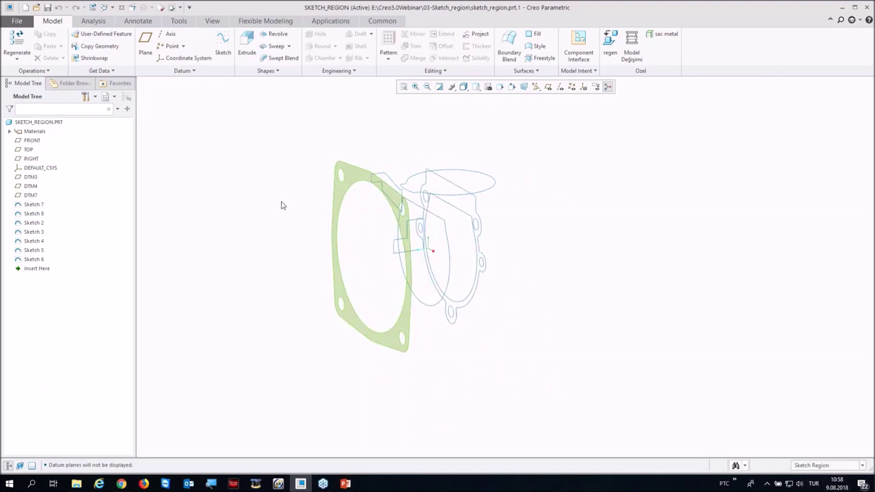
pyautogui.click(348, 174)
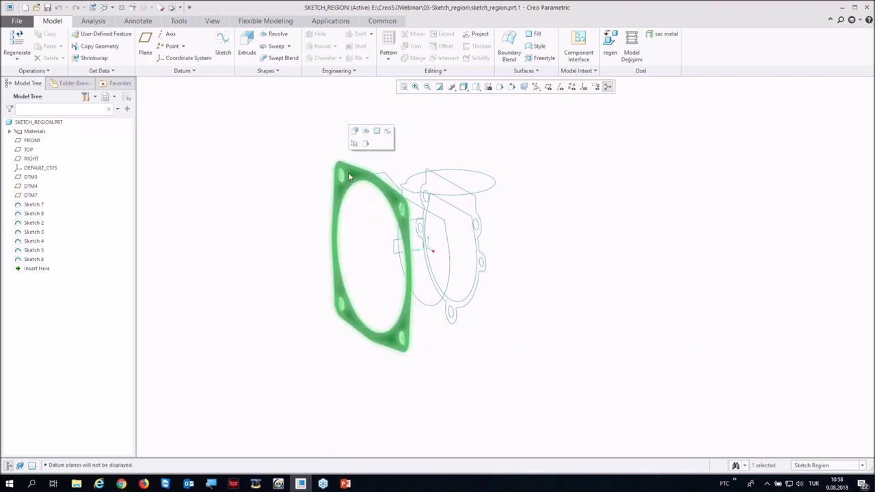
pyautogui.click(304, 176)
pyautogui.hotkey('ctrl', 'd')
pyautogui.moveTo(319, 146)
pyautogui.mouseDown()
pyautogui.moveTo(363, 242)
pyautogui.moveTo(395, 380)
pyautogui.mouseUp()
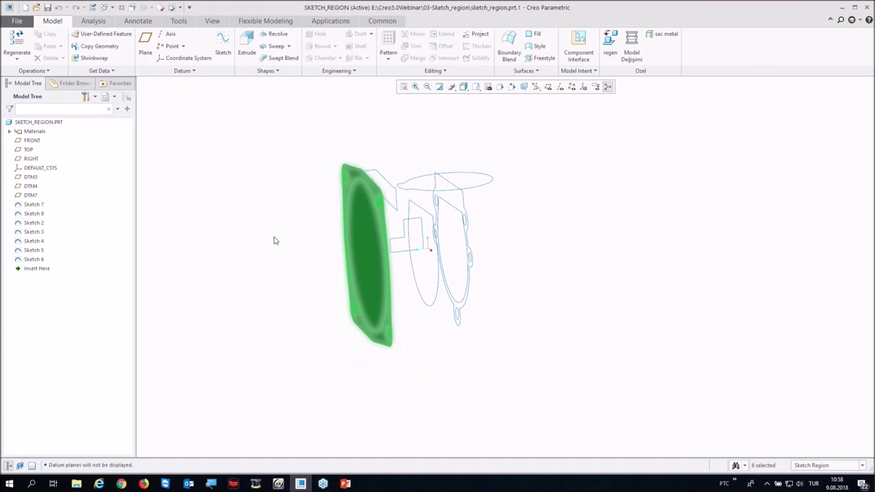
pyautogui.keyDown('ctrl'); pyautogui.click(362, 243); pyautogui.keyUp('ctrl')
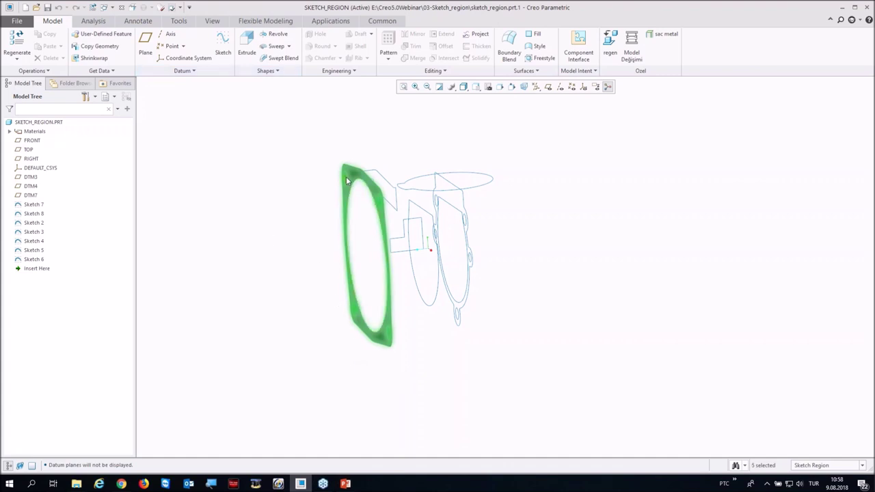
pyautogui.scroll(-3, 383, 321)
pyautogui.keyDown('ctrl'); pyautogui.click(386, 301); pyautogui.keyUp('ctrl')
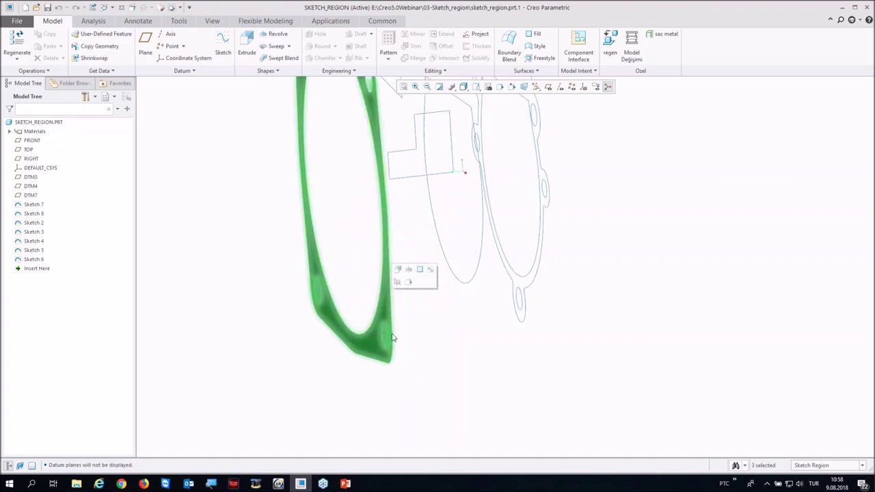
pyautogui.click(315, 295)
pyautogui.scroll(3, 316, 295)
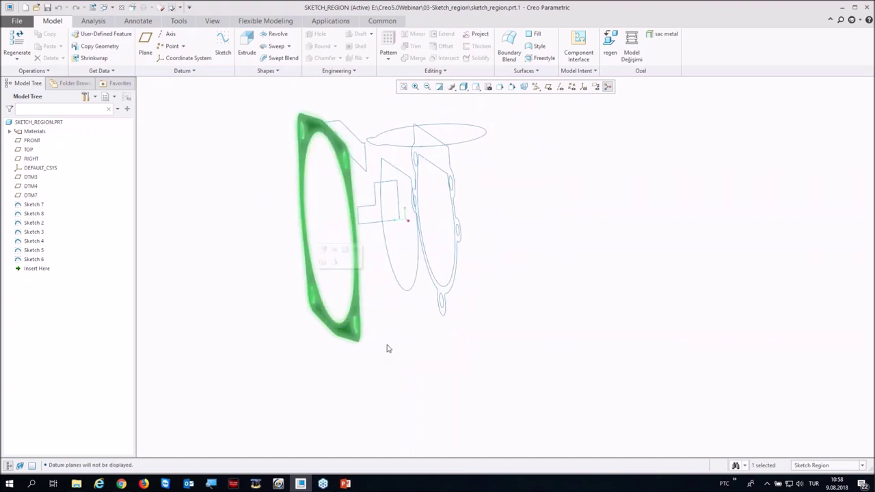
# Step: Extrude the flange ring region 8.00 deep into a solid flange
pyautogui.click(246, 46)
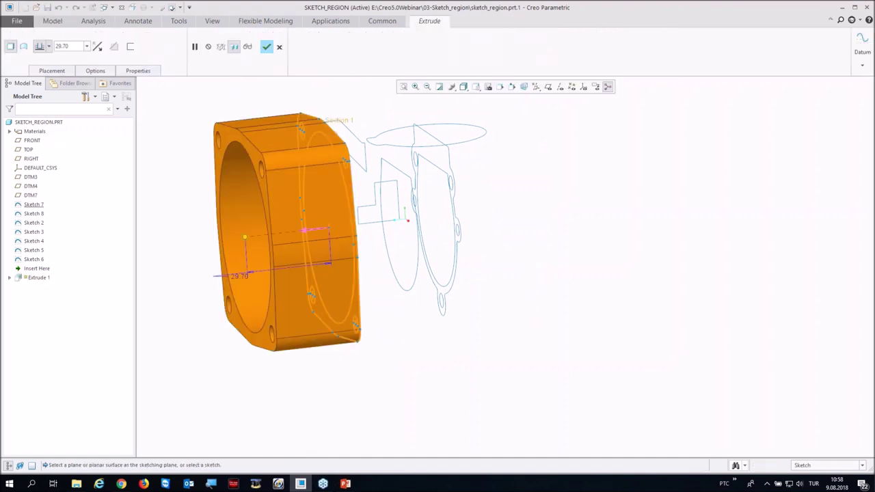
pyautogui.doubleClick(64, 46)
pyautogui.write('8')
pyautogui.press('Return')
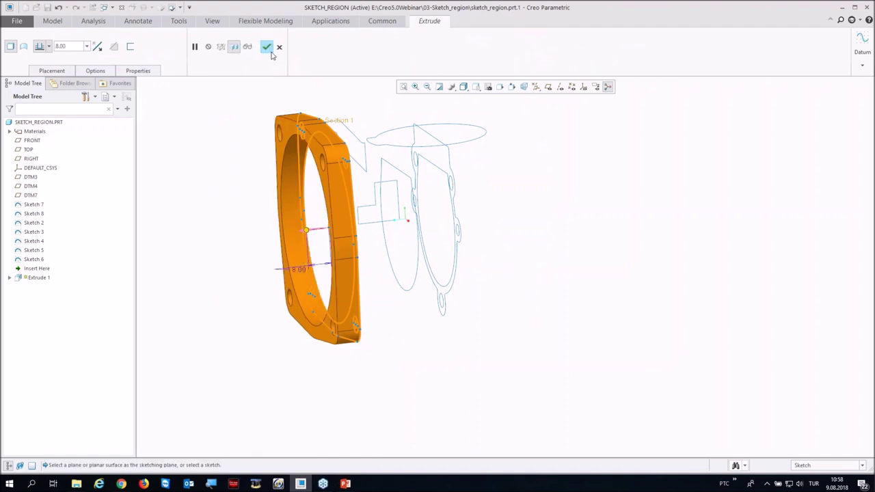
pyautogui.click(266, 46)
pyautogui.moveTo(244, 172); pyautogui.dragTo(225, 189, button='middle')
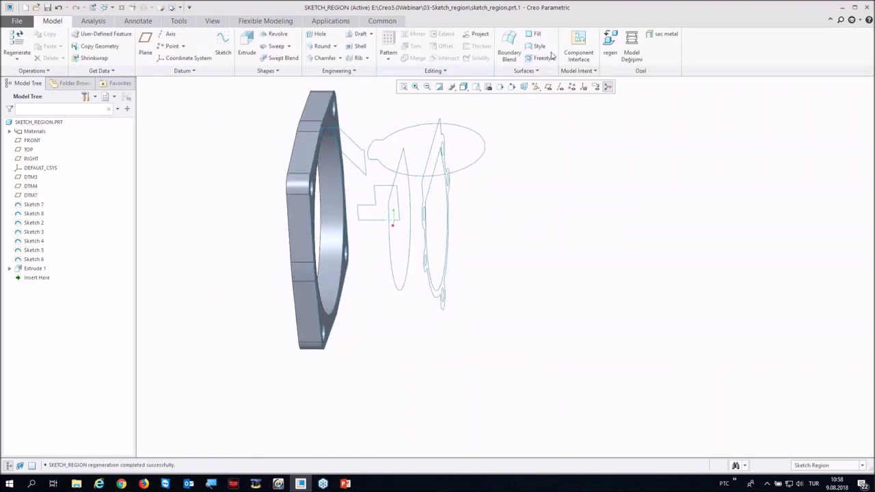
pyautogui.click(560, 87)
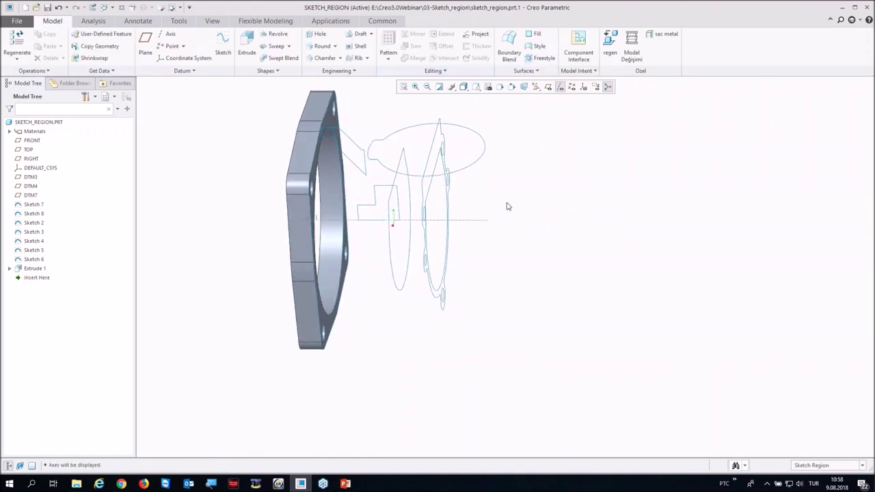
# Step: Revolve the wedge-shaped sketch region fully around axis A1 into a round hub
pyautogui.click(345, 152)
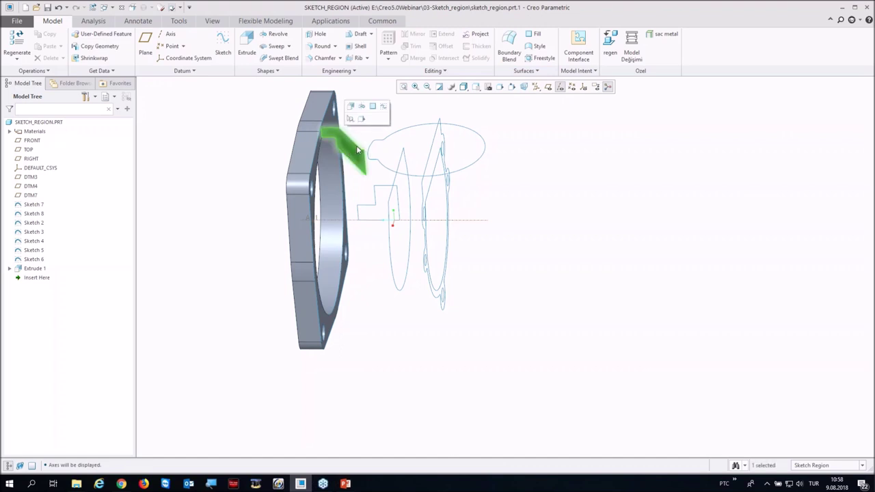
pyautogui.click(361, 106)
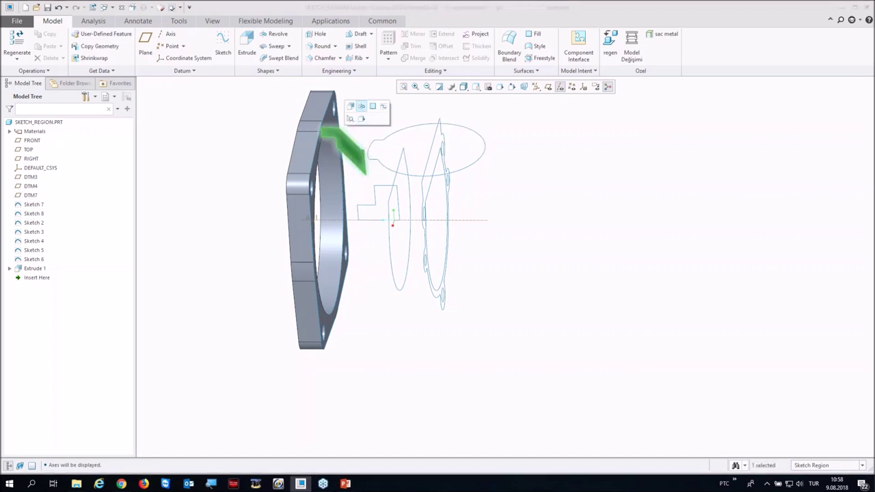
pyautogui.click(338, 218)
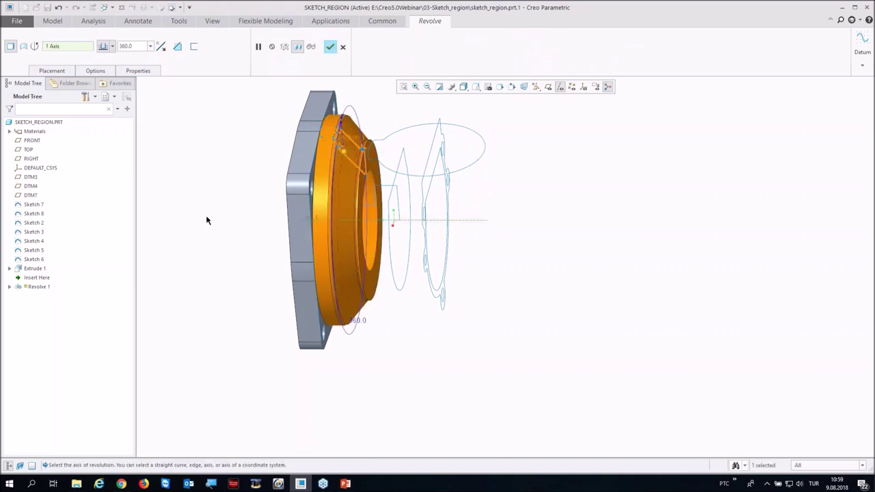
pyautogui.middleClick(207, 220)
pyautogui.moveTo(248, 225); pyautogui.dragTo(138, 252, button='middle')
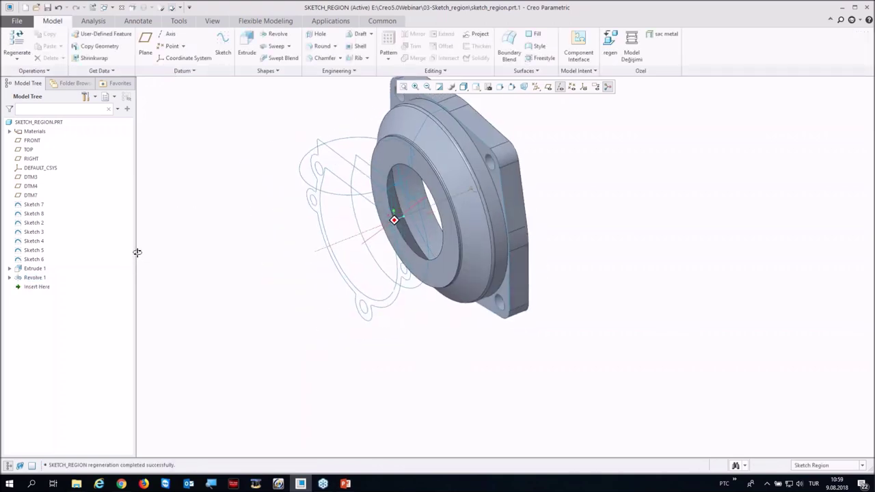
pyautogui.moveTo(335, 160); pyautogui.dragTo(351, 173, button='middle')
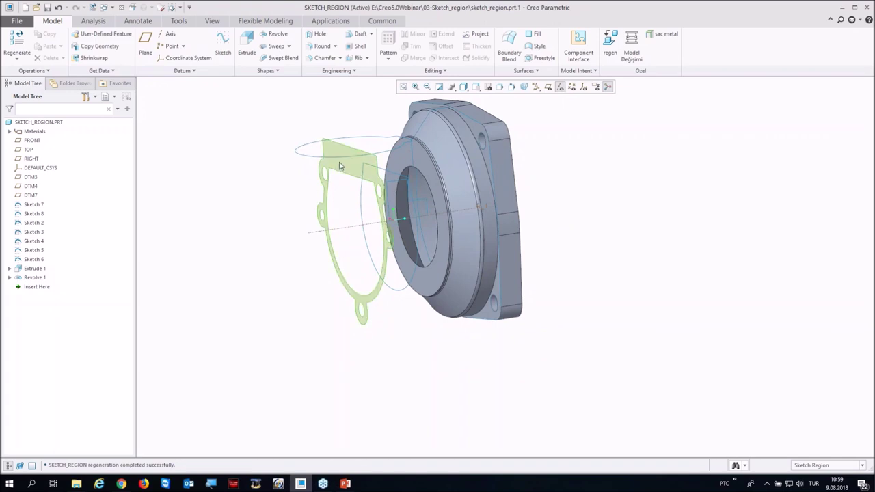
# Step: Extrude the lobed housing-outline region with the chosen depth option into the housing wall
pyautogui.click(339, 166)
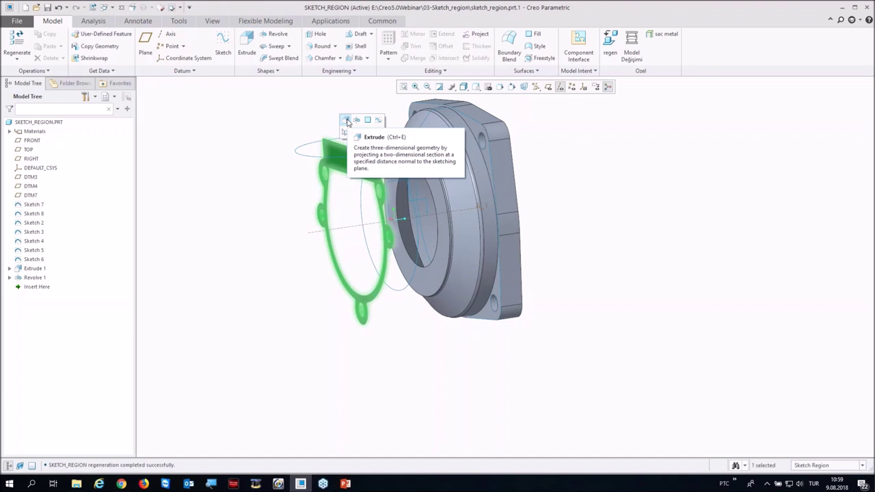
pyautogui.click(346, 120)
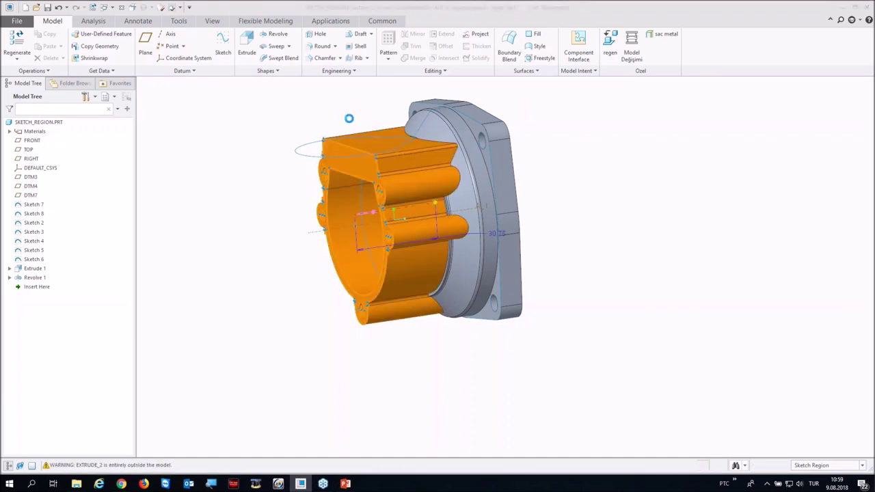
pyautogui.click(48, 47)
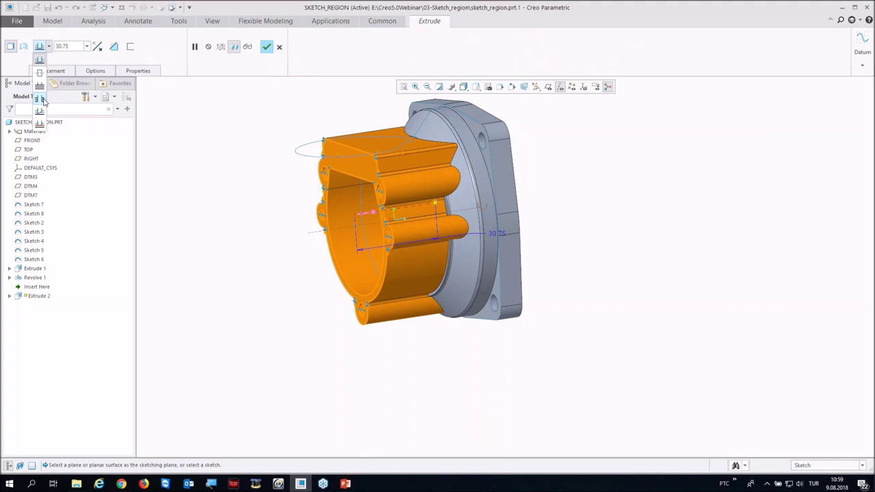
pyautogui.click(40, 98)
pyautogui.middleClick(231, 135)
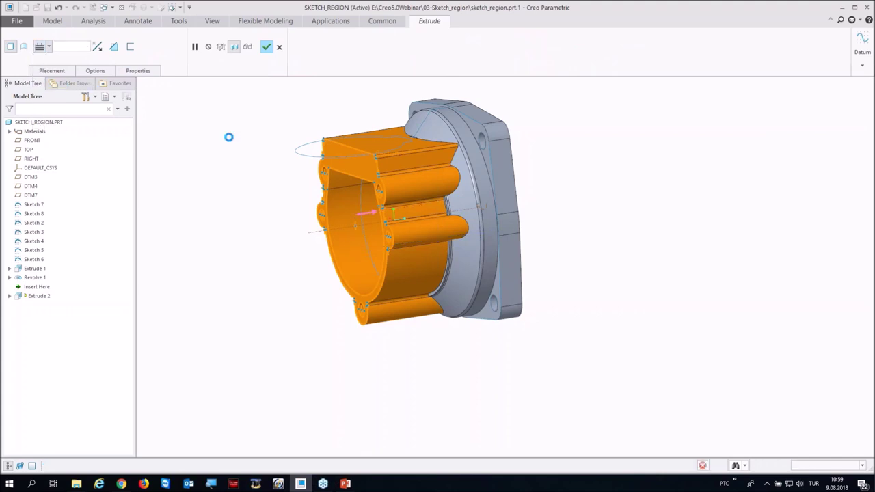
pyautogui.moveTo(236, 151); pyautogui.dragTo(273, 185, button='middle')
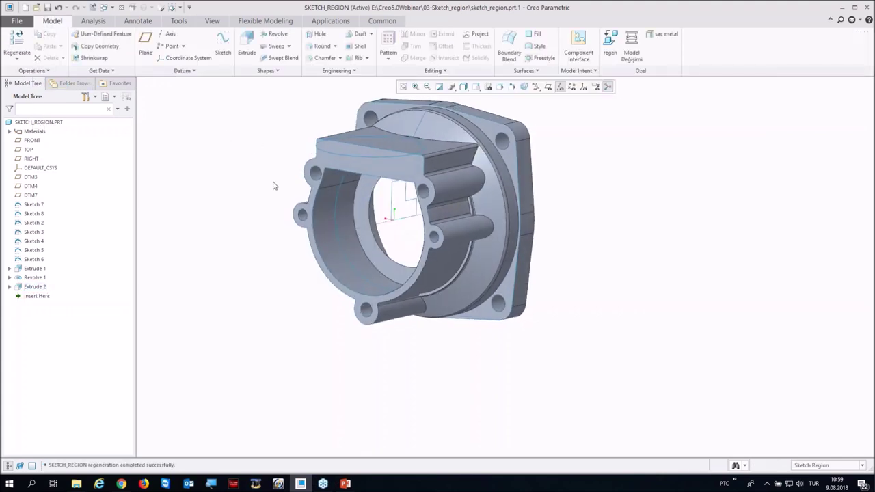
# Step: Extrude the sketch region inside the bore to a depth of 8.70
pyautogui.rightClick(368, 220)
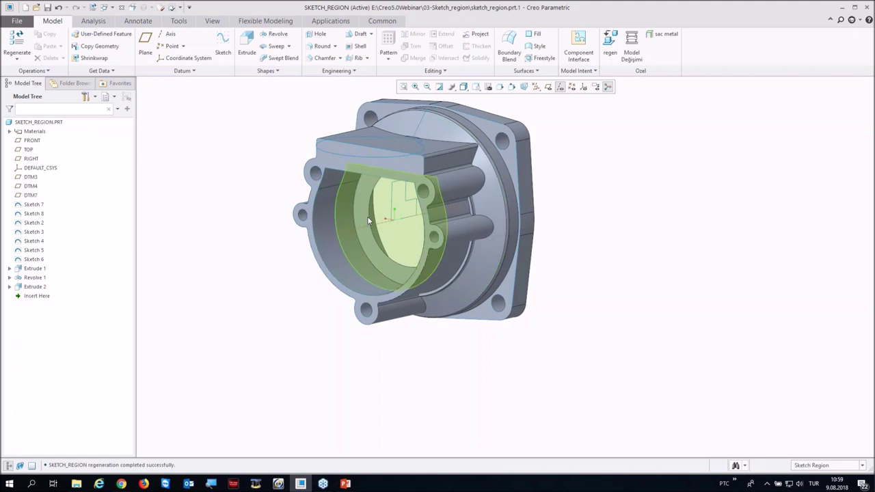
pyautogui.click(367, 216)
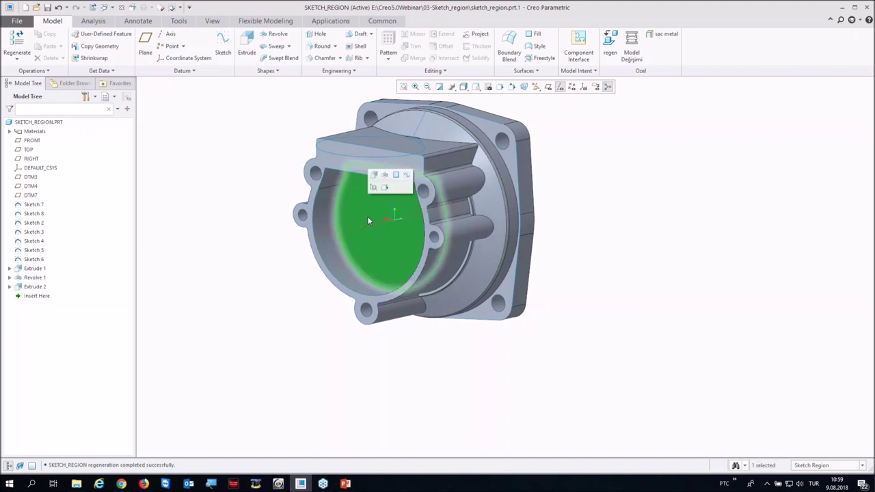
pyautogui.click(373, 175)
pyautogui.moveTo(382, 219); pyautogui.dragTo(402, 239, button='middle')
pyautogui.moveTo(445, 190); pyautogui.dragTo(409, 203)
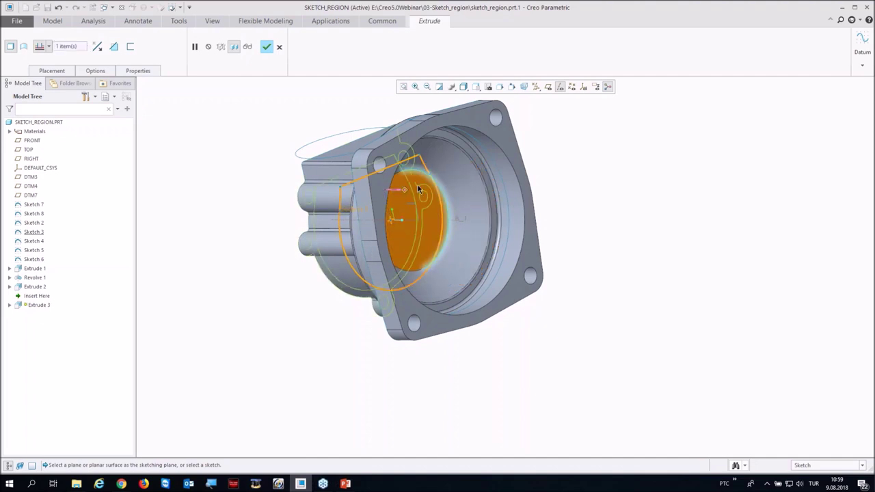
pyautogui.click(266, 47)
# Step: Revolve the front ring sketch region as a material-removing cut into the housing
pyautogui.moveTo(246, 188); pyautogui.dragTo(392, 204, button='middle')
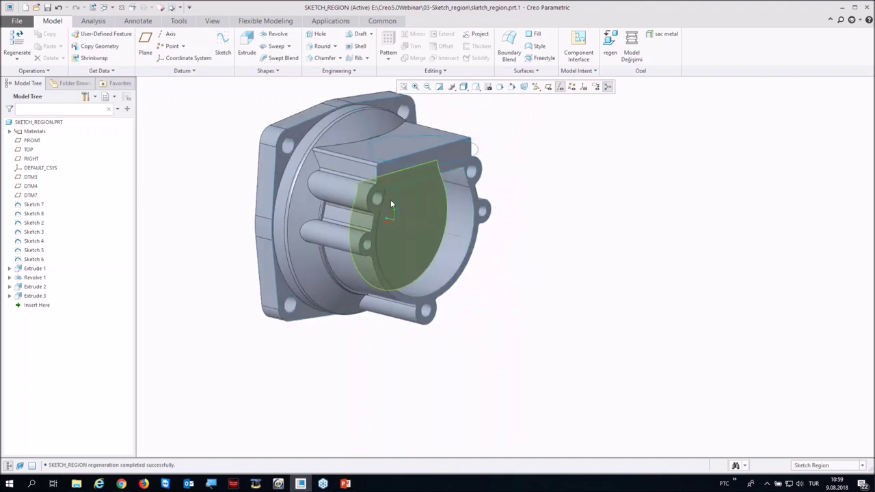
pyautogui.click(390, 168)
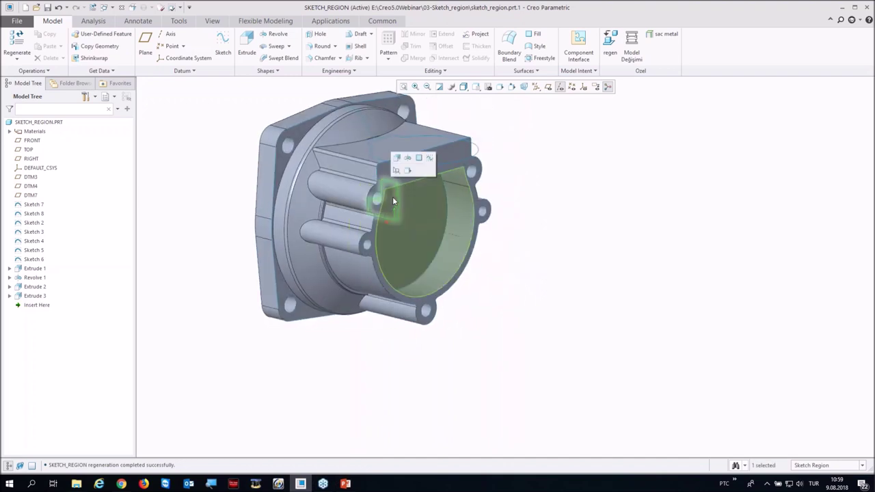
pyautogui.click(408, 160)
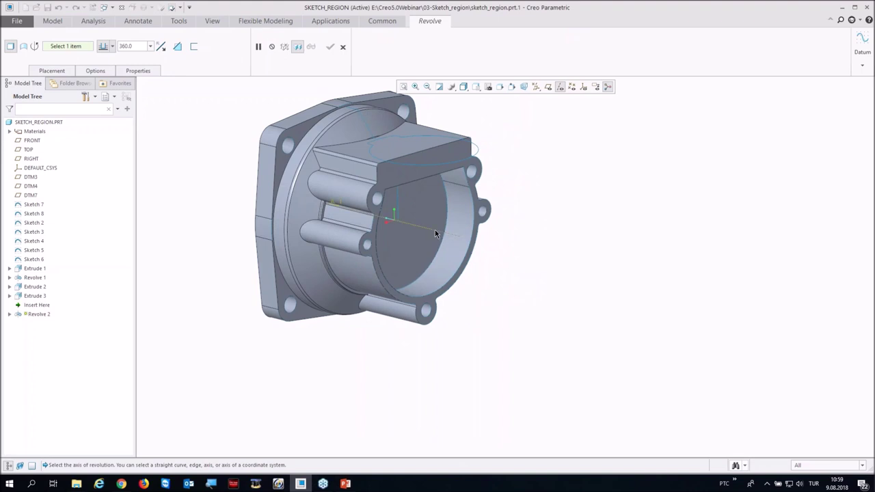
pyautogui.click(177, 46)
pyautogui.moveTo(236, 123); pyautogui.dragTo(132, 162, button='middle')
pyautogui.middleClick(226, 146)
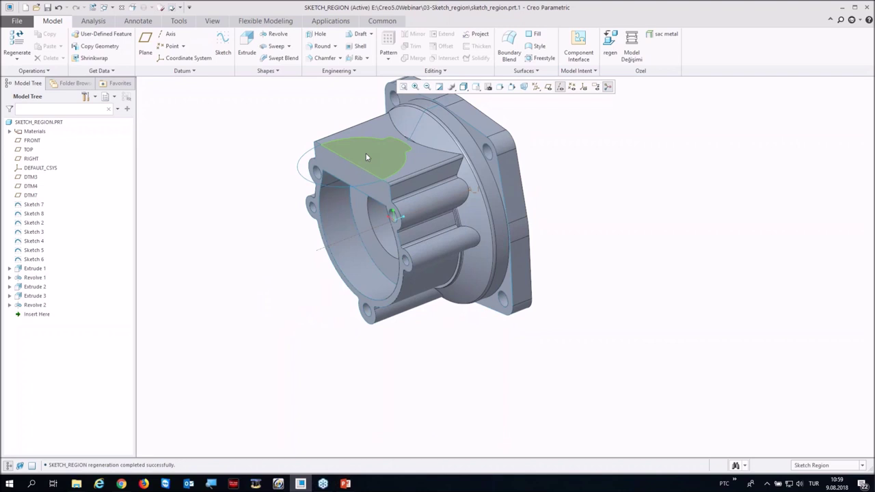
# Step: Cut-extrude the housing's top face region down into the part, 28.50 deep
pyautogui.click(366, 153)
pyautogui.click(372, 111)
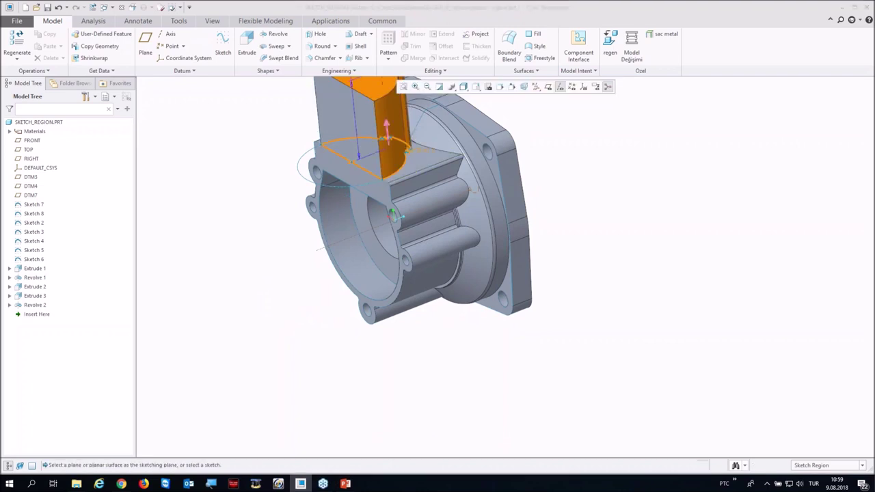
pyautogui.click(393, 125)
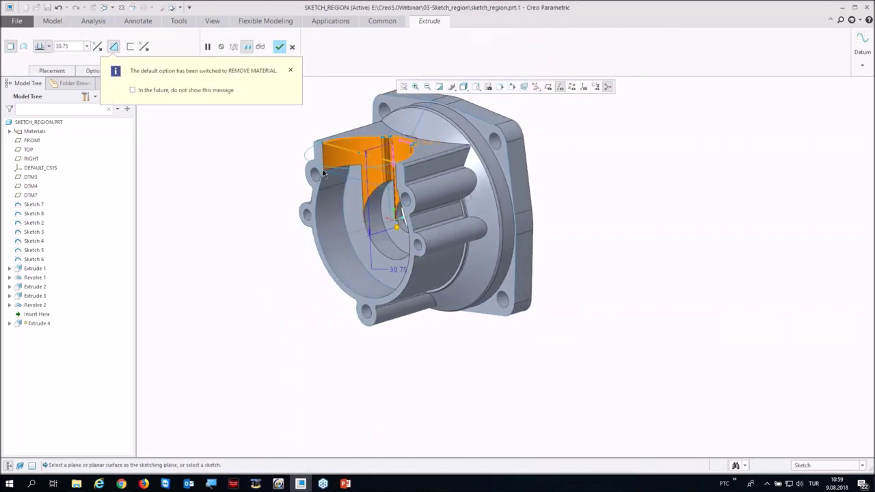
pyautogui.scroll(2, 379, 242)
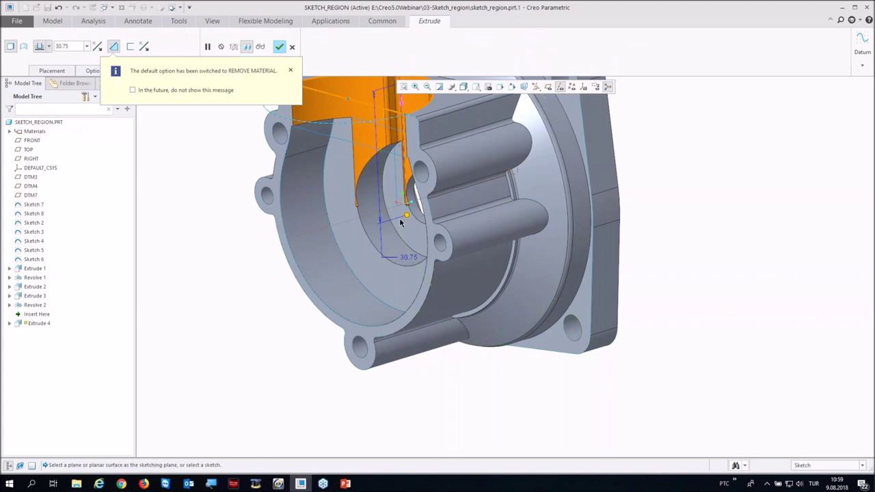
pyautogui.moveTo(407, 217); pyautogui.dragTo(404, 208)
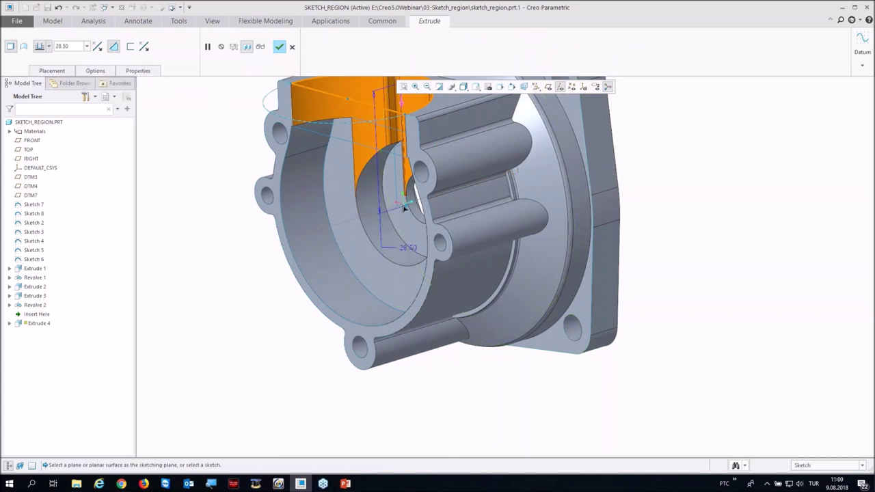
pyautogui.middleClick(404, 208)
# Step: Orbit and zoom to inspect the finished part, then close the sketch_region window
pyautogui.scroll(-2, 404, 209)
pyautogui.moveTo(404, 209); pyautogui.dragTo(410, 266, button='middle')
pyautogui.scroll(-2, 472, 297)
pyautogui.scroll(4, 273, 244)
pyautogui.moveTo(263, 252); pyautogui.dragTo(326, 248, button='middle')
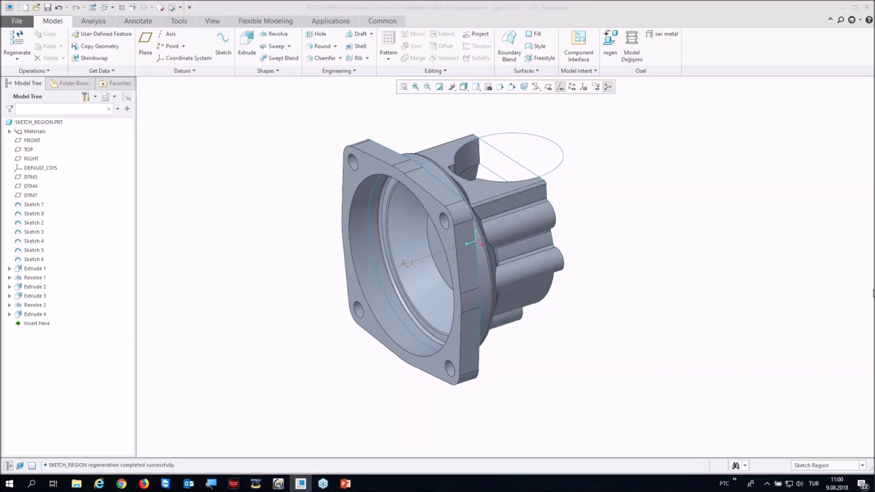
pyautogui.scroll(2, 283, 313)
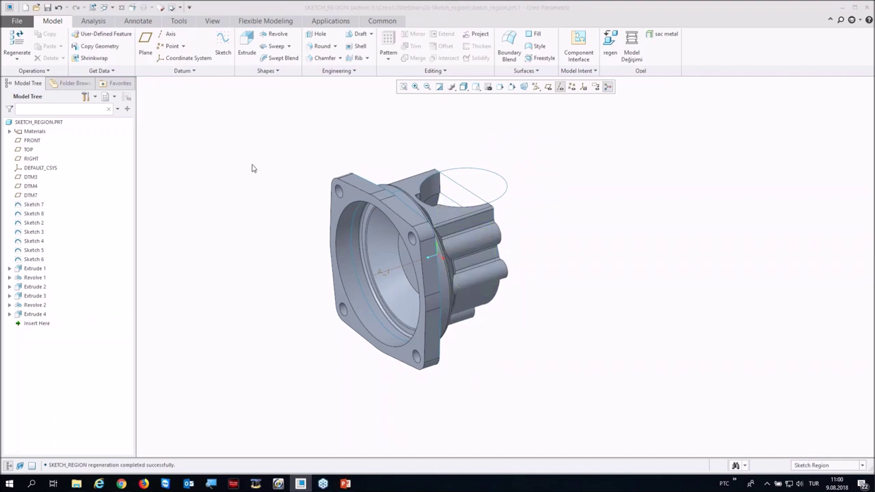
pyautogui.click(122, 8)
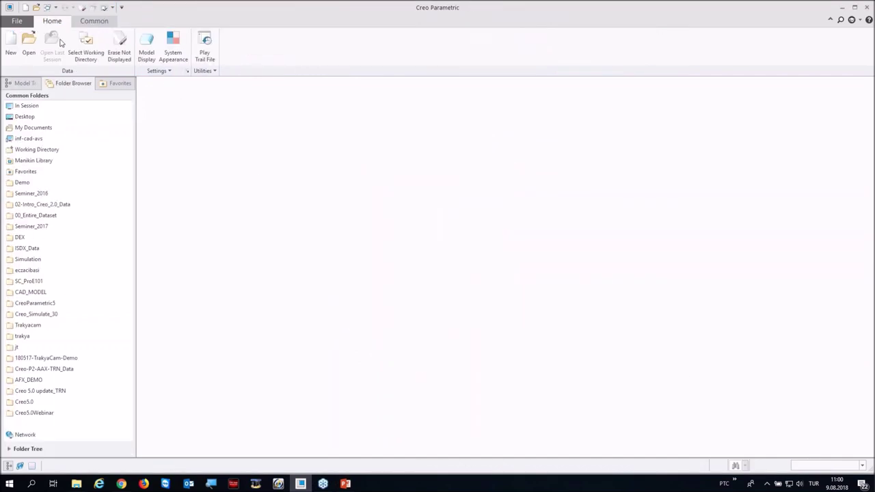
# Step: Open mn_pd2_servo.prt from Creo5.0Webinar > 04-Extrude and orbit it
pyautogui.click(36, 413)
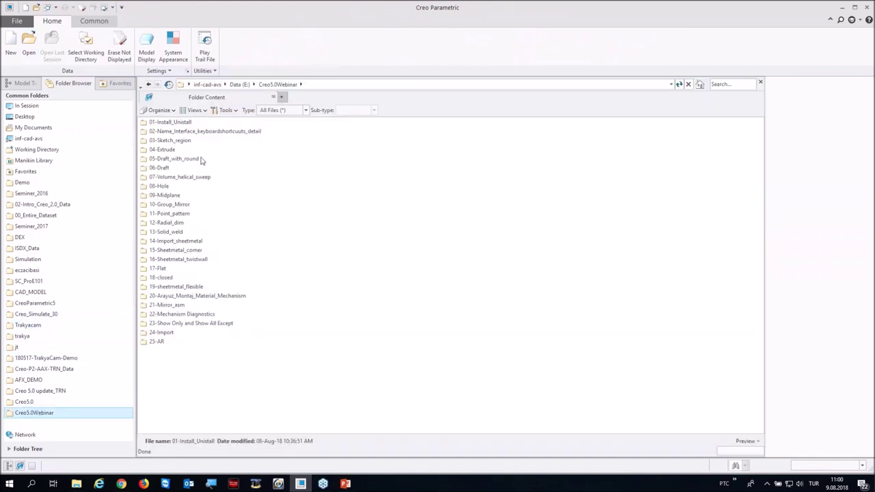
pyautogui.doubleClick(171, 150)
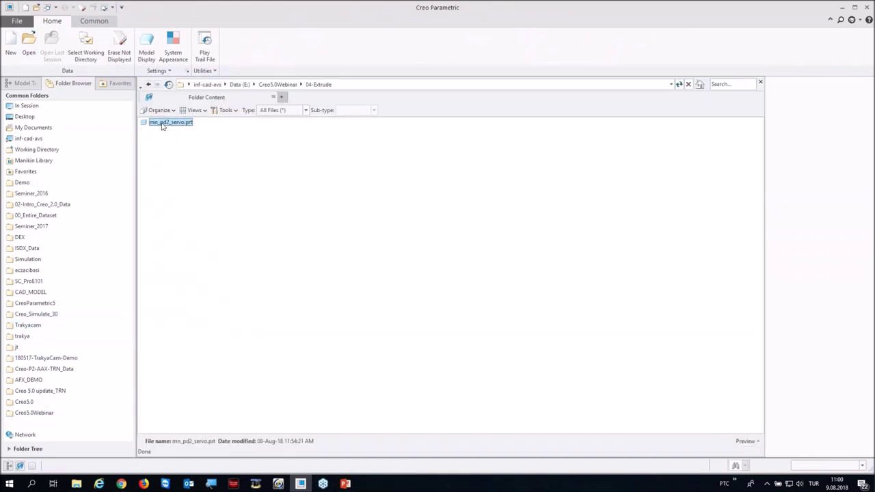
pyautogui.doubleClick(166, 123)
pyautogui.moveTo(433, 305)
pyautogui.mouseDown(button='middle')
pyautogui.moveTo(416, 322)
pyautogui.moveTo(415, 305)
pyautogui.moveTo(408, 314)
pyautogui.moveTo(416, 291)
pyautogui.mouseUp(button='middle')
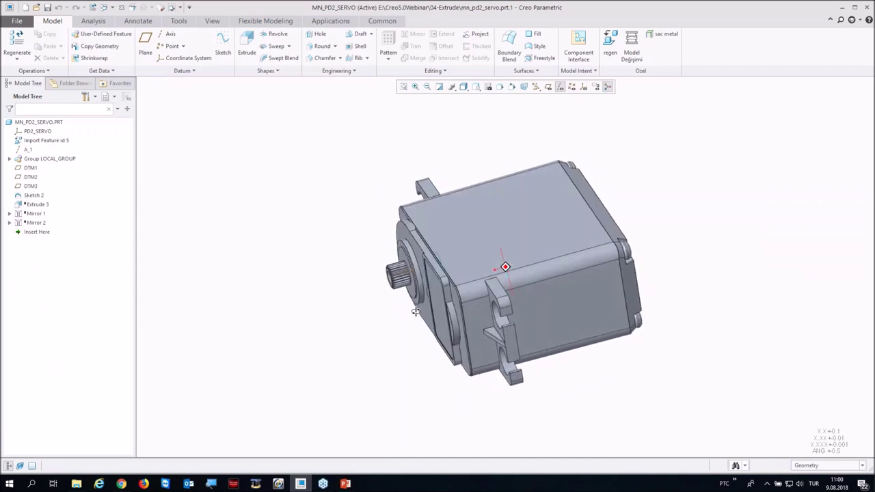
# Step: Start extruding Sketch 2 and add a second side with Blind depth 4.30
pyautogui.scroll(3, 439, 262)
pyautogui.scroll(2, 439, 261)
pyautogui.click(418, 254)
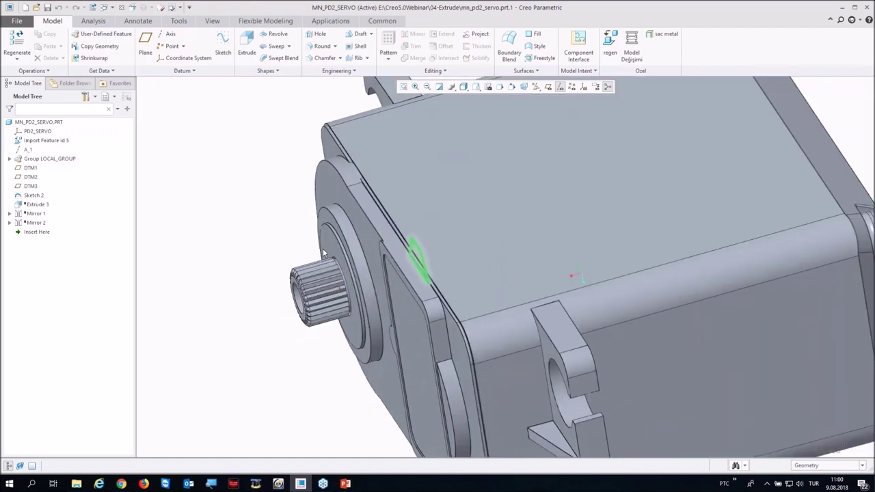
pyautogui.scroll(-5, 418, 254)
pyautogui.click(247, 43)
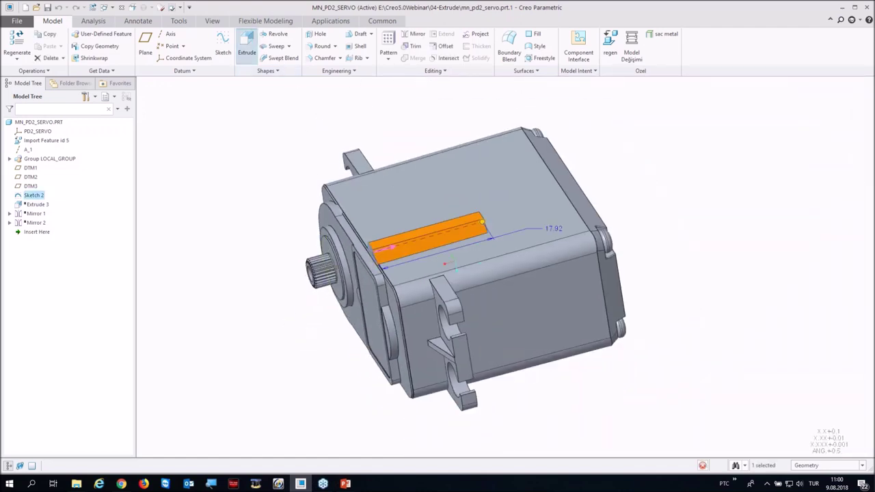
pyautogui.moveTo(481, 221); pyautogui.dragTo(562, 200)
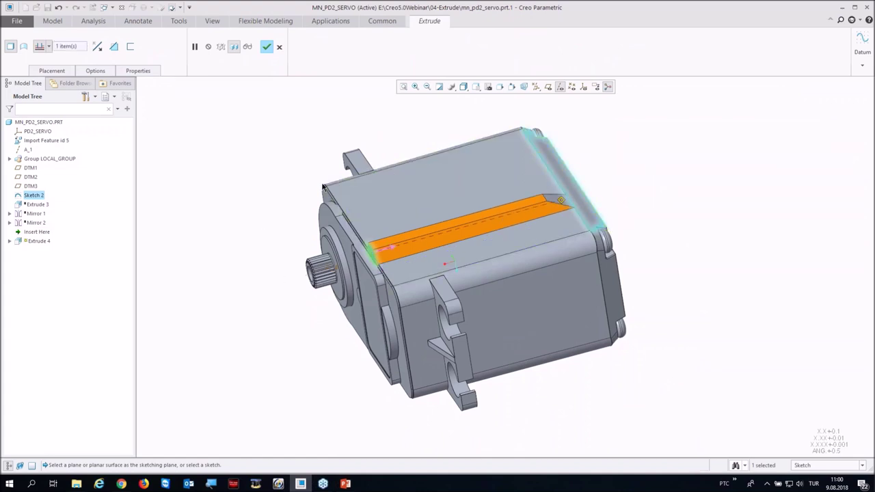
pyautogui.rightClick(314, 183)
pyautogui.rightClick(279, 169)
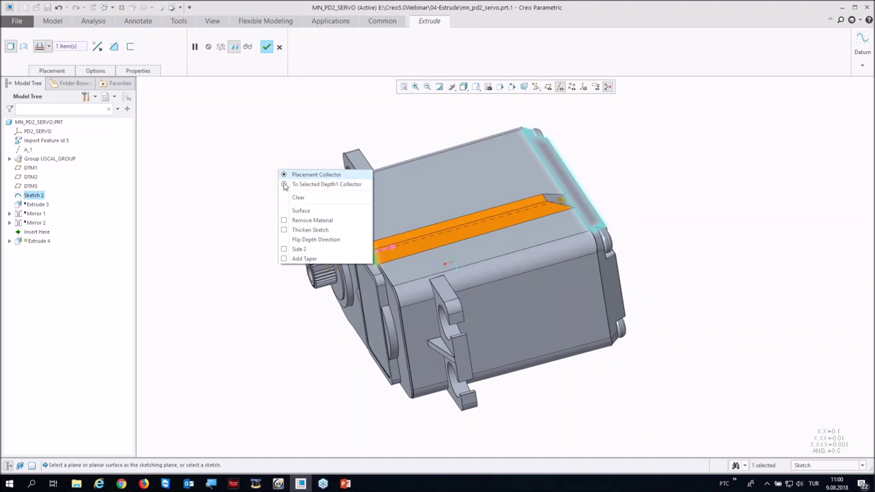
pyautogui.click(287, 250)
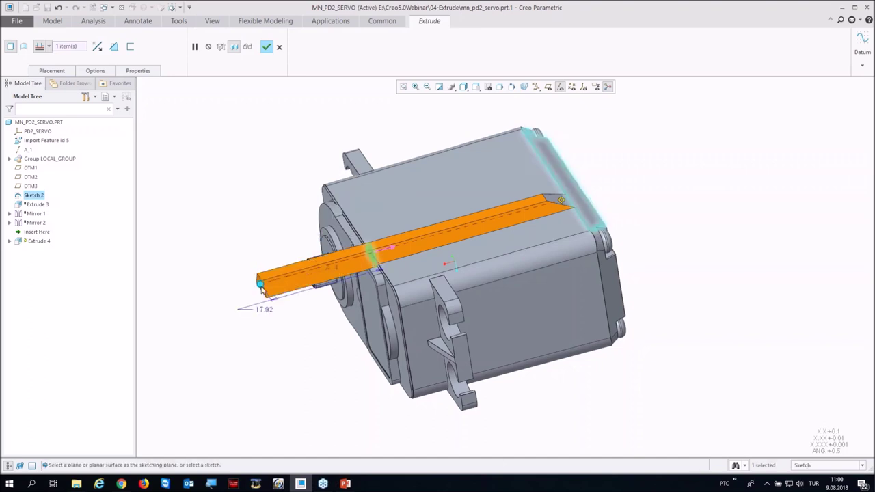
pyautogui.moveTo(369, 266); pyautogui.dragTo(401, 253)
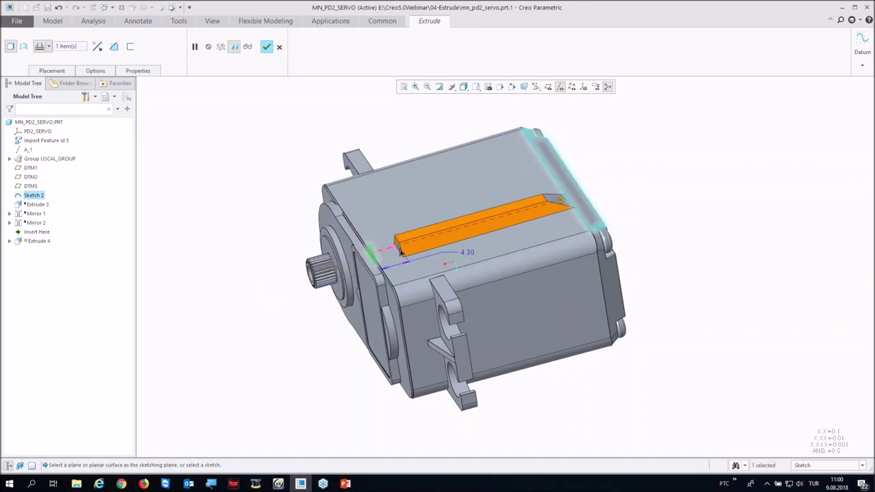
# Step: Make side one stop 3.70 short of the back face and finish the extrusion
pyautogui.scroll(2, 551, 210)
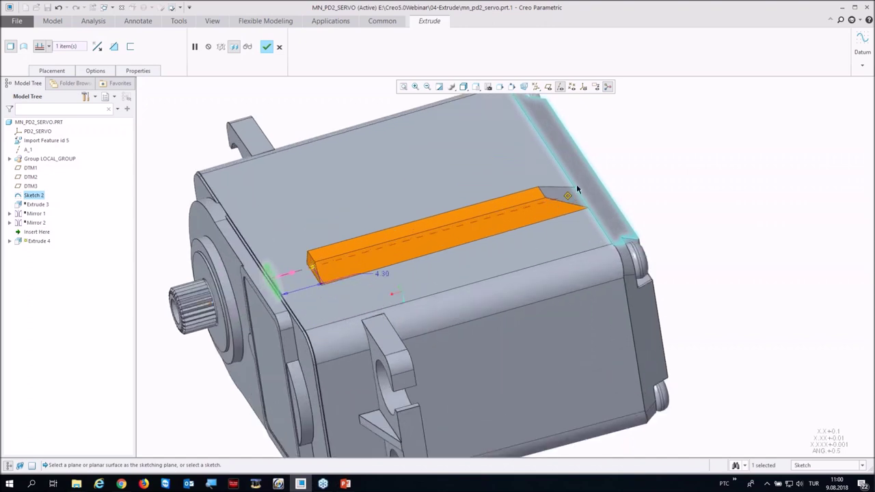
pyautogui.click(91, 73)
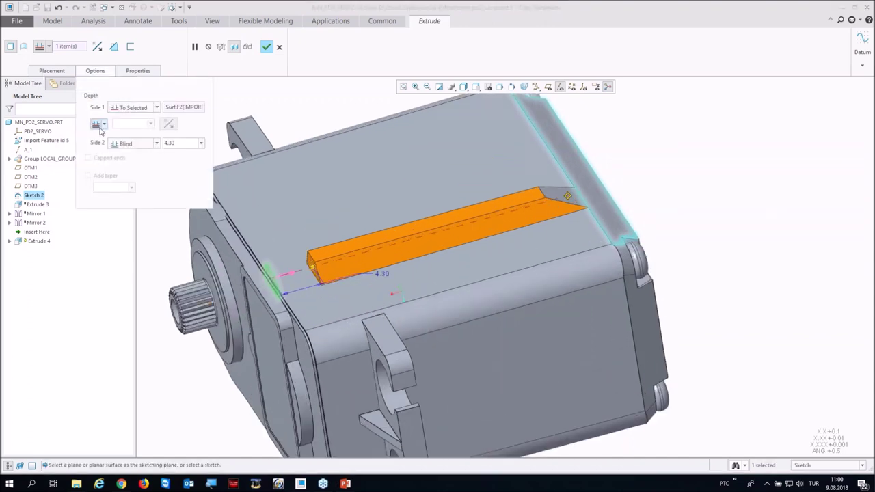
pyautogui.click(102, 125)
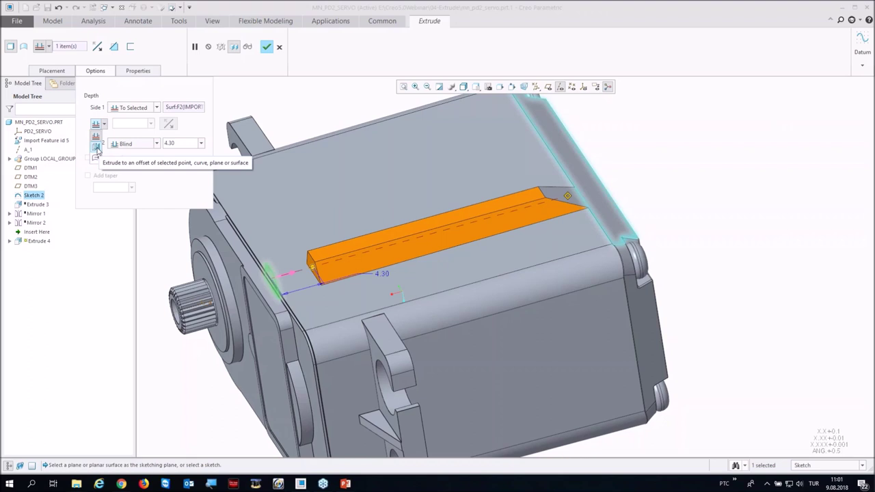
pyautogui.click(96, 149)
pyautogui.moveTo(574, 169); pyautogui.dragTo(663, 142)
pyautogui.moveTo(623, 170); pyautogui.dragTo(551, 199)
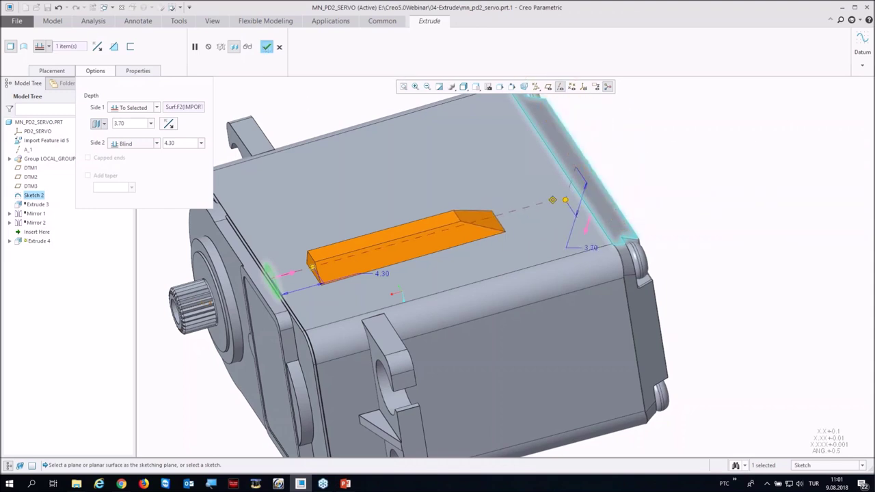
pyautogui.click(267, 46)
pyautogui.hotkey('ctrl', 'd')
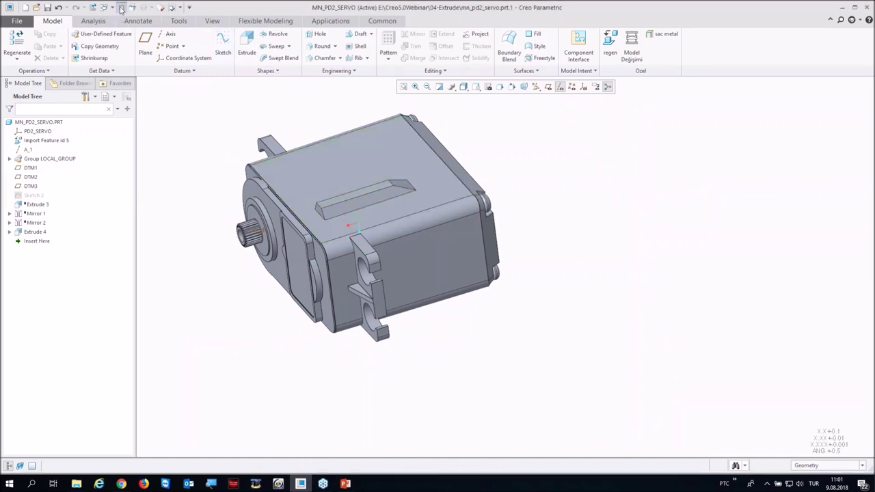
# Step: Close the servo part and open draft_w_rounds_1_s.prt from 05-Draft_with_round
pyautogui.click(121, 8)
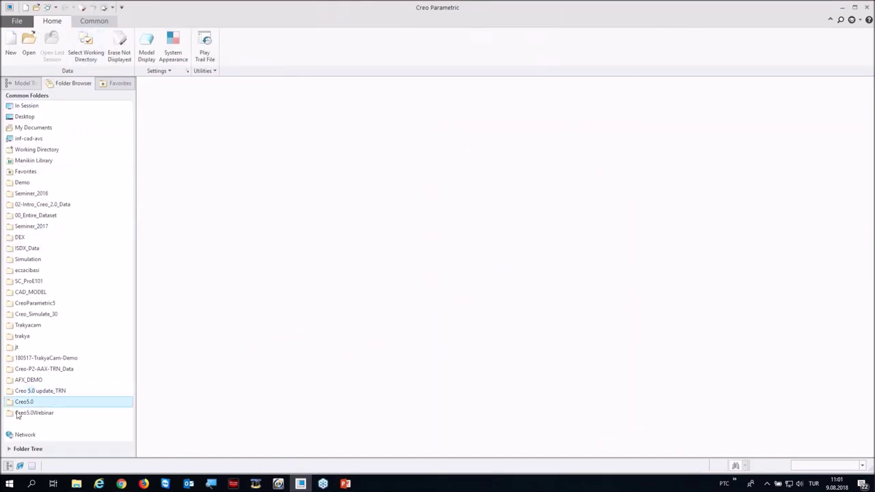
pyautogui.doubleClick(162, 158)
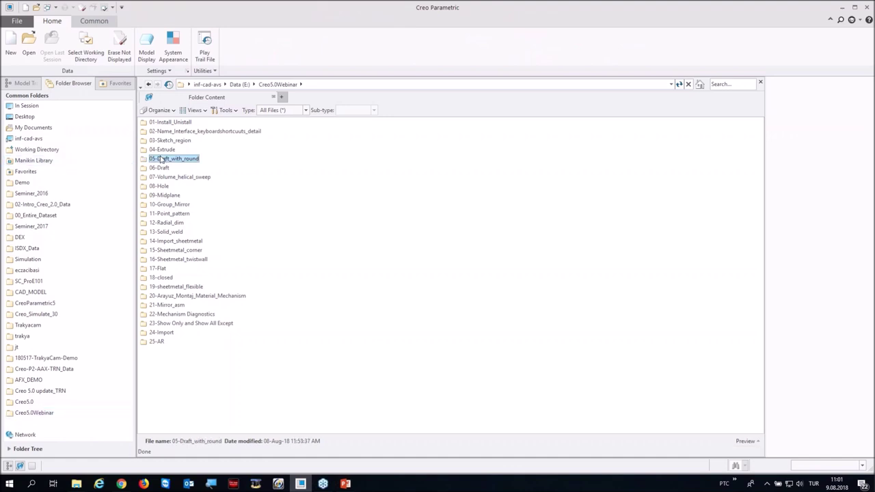
pyautogui.doubleClick(155, 125)
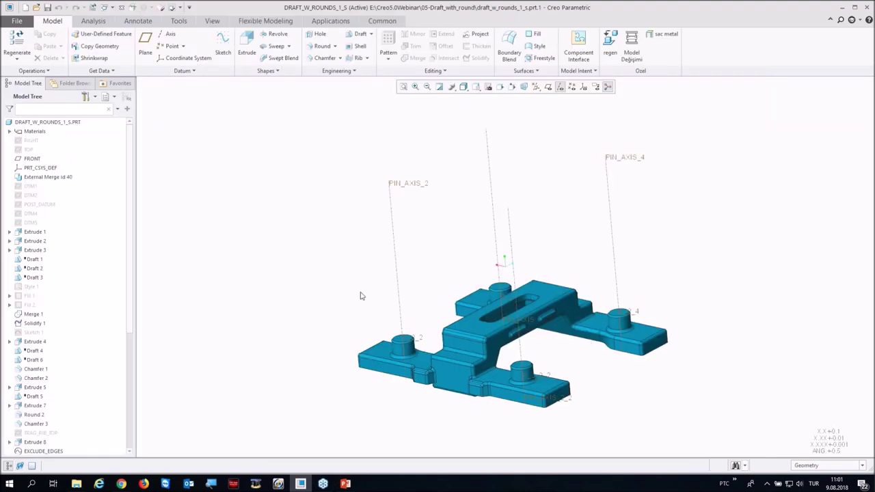
pyautogui.moveTo(342, 173); pyautogui.dragTo(414, 221, button='middle')
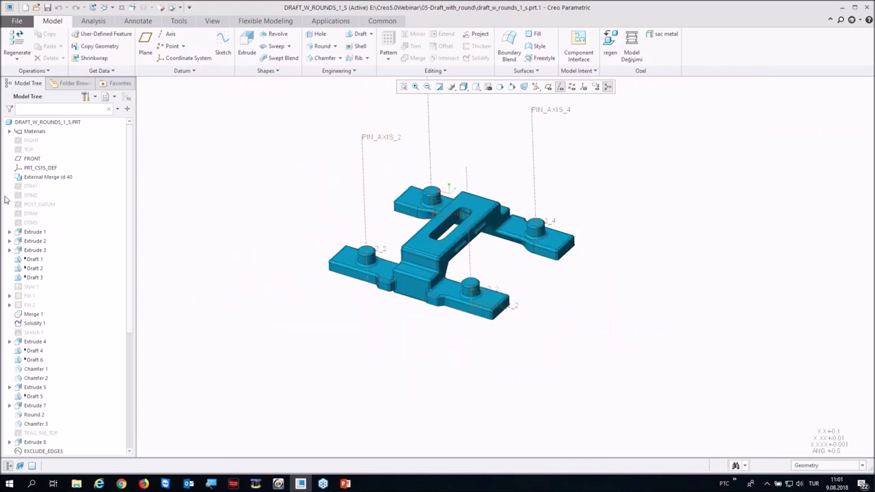
# Step: Roll the model back by moving Insert Here below Edit Round 1, before the mirrors
pyautogui.scroll(-7, 56, 376)
pyautogui.moveTo(37, 432); pyautogui.dragTo(34, 399)
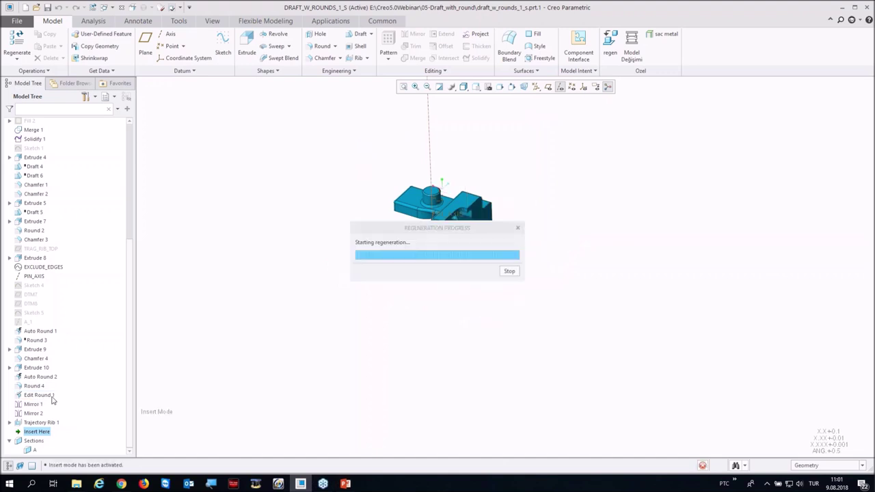
pyautogui.moveTo(451, 212); pyautogui.dragTo(419, 214, button='middle')
pyautogui.scroll(3, 419, 215)
pyautogui.scroll(-3, 515, 332)
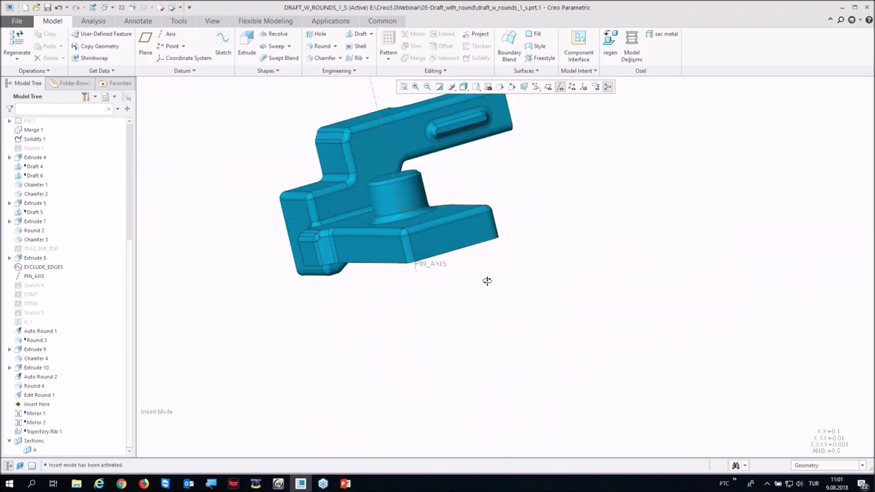
pyautogui.moveTo(486, 279); pyautogui.dragTo(500, 309, button='middle')
pyautogui.scroll(-2, 654, 280)
pyautogui.scroll(2, 455, 275)
pyautogui.scroll(2, 362, 307)
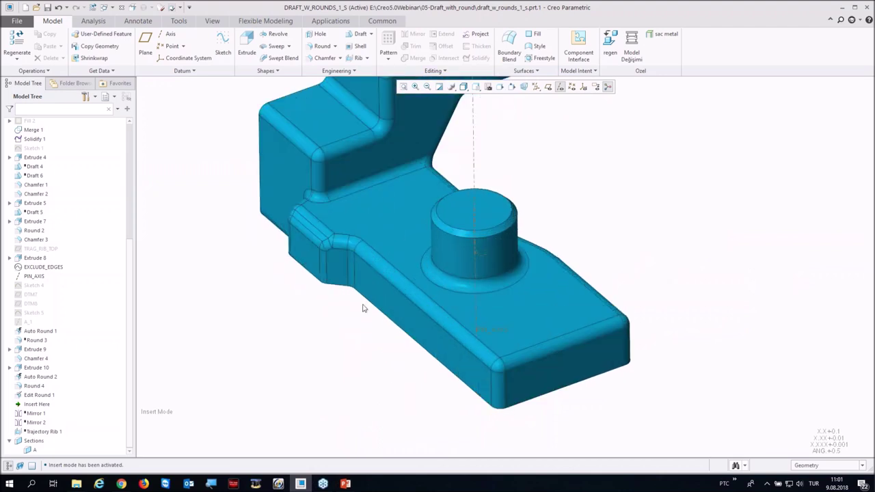
pyautogui.scroll(-1, 374, 301)
pyautogui.moveTo(374, 301); pyautogui.dragTo(410, 308, button='middle')
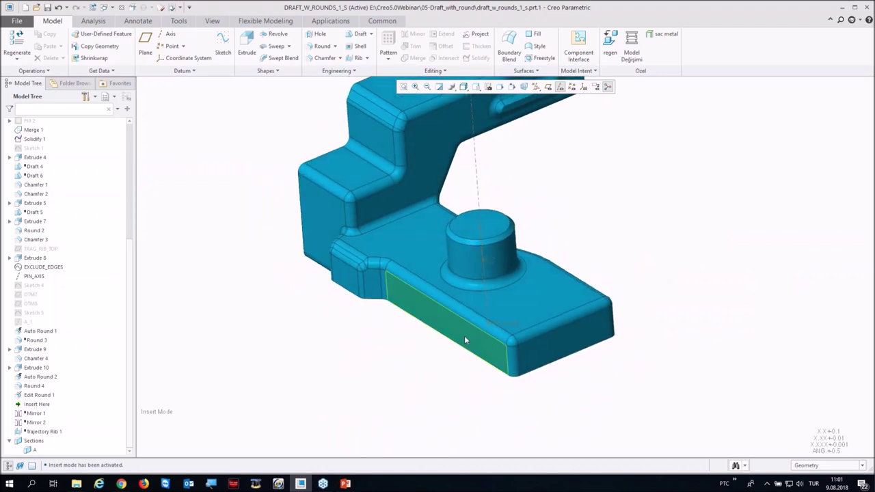
pyautogui.scroll(3, 573, 329)
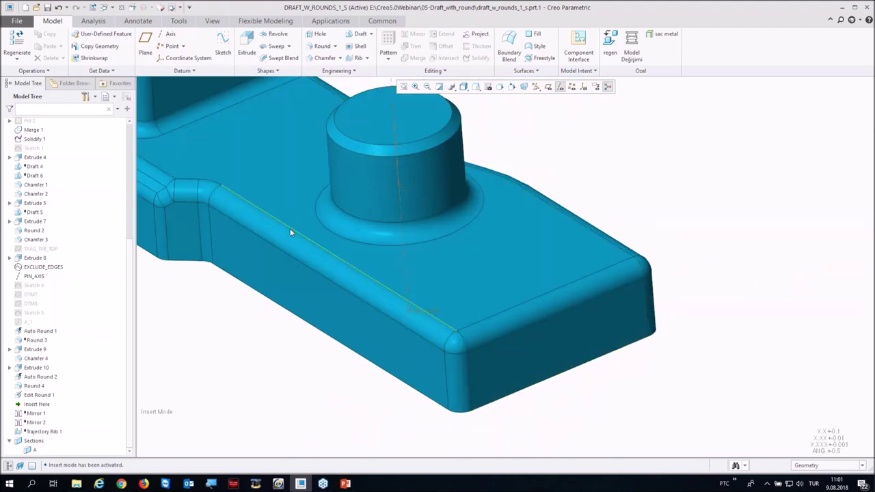
pyautogui.scroll(-2, 578, 330)
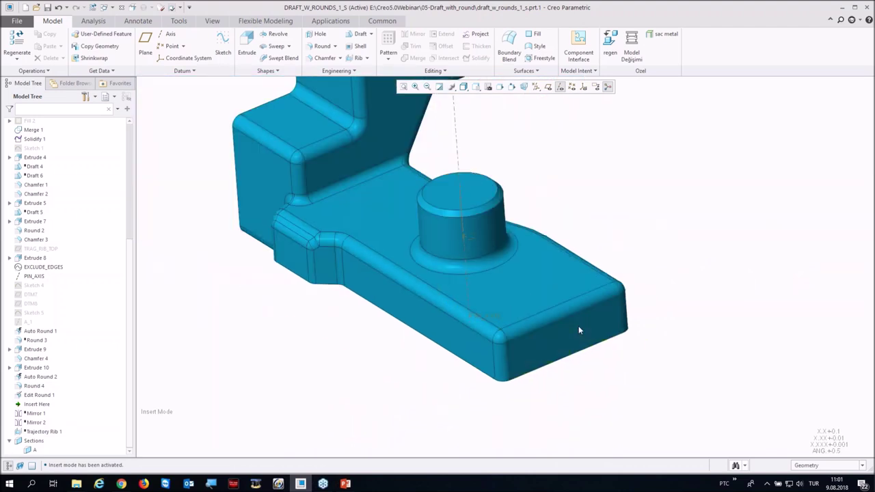
# Step: Select the pad's end face, long side face and two small step faces, and start a Draft
pyautogui.click(531, 347)
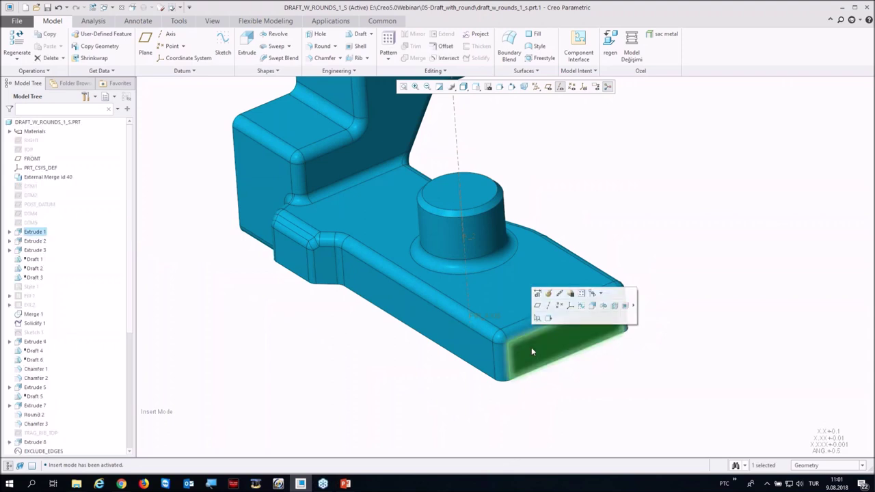
pyautogui.keyDown('ctrl'); pyautogui.click(448, 342); pyautogui.keyUp('ctrl')
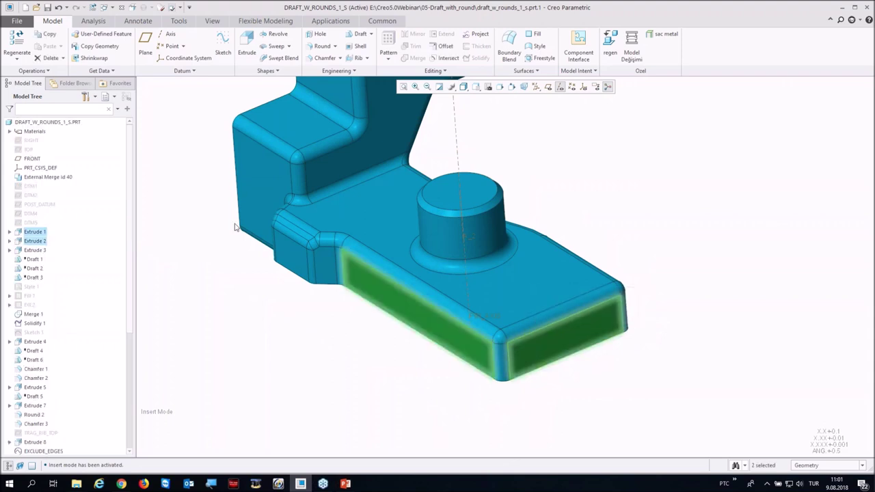
pyautogui.keyDown('ctrl'); pyautogui.click(320, 261); pyautogui.keyUp('ctrl')
pyautogui.keyDown('ctrl'); pyautogui.click(295, 256); pyautogui.keyUp('ctrl')
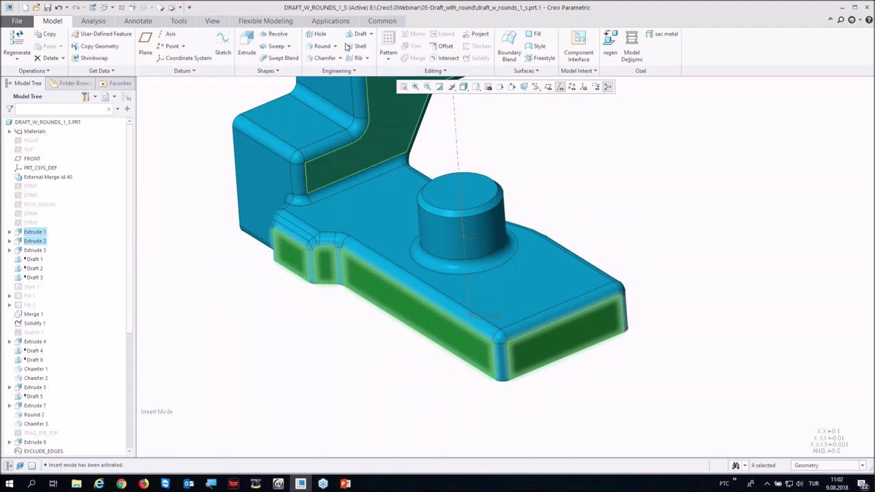
pyautogui.click(358, 34)
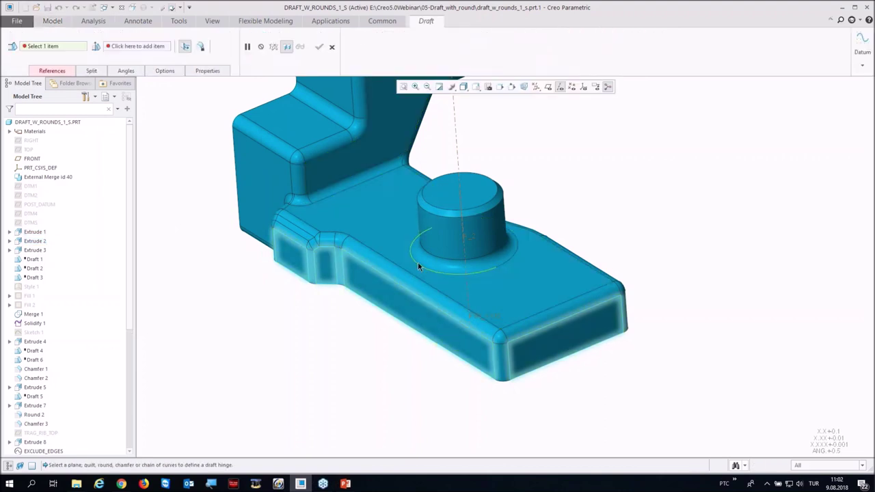
# Step: Hinge the draft on the top face, limit it to the front sides, and apply 9.0°
pyautogui.click(385, 249)
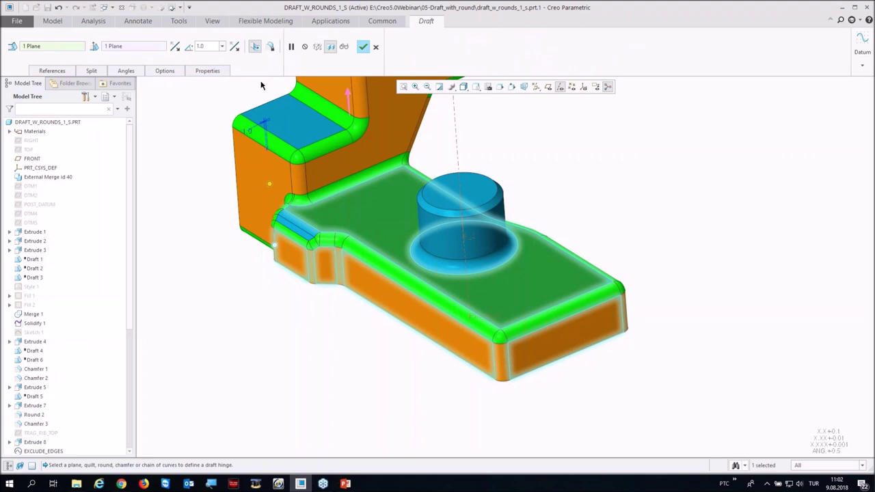
pyautogui.click(255, 46)
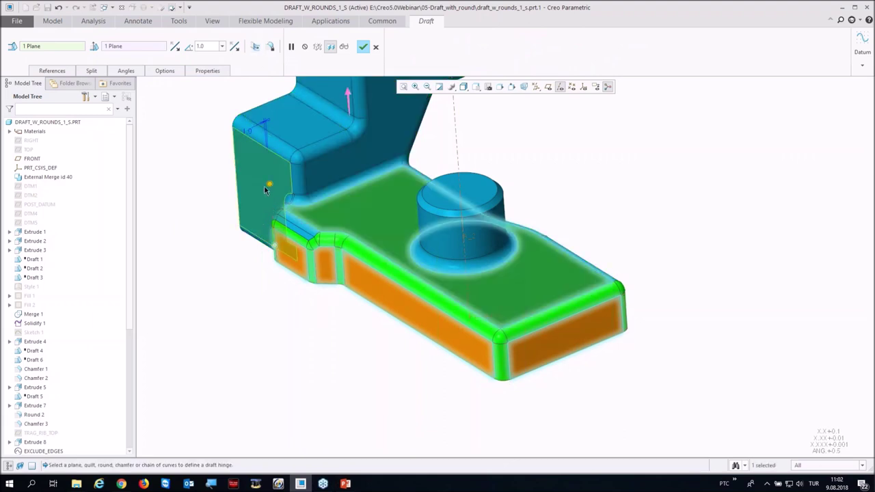
pyautogui.moveTo(270, 183); pyautogui.dragTo(276, 186)
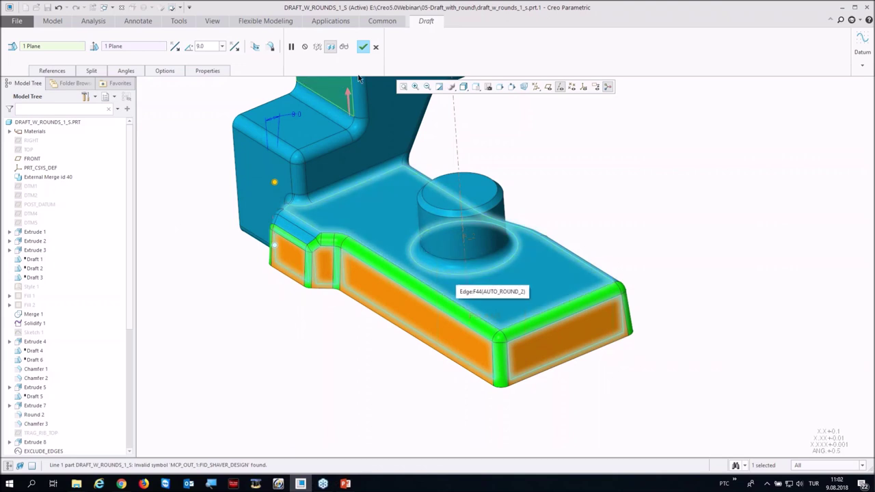
pyautogui.click(363, 47)
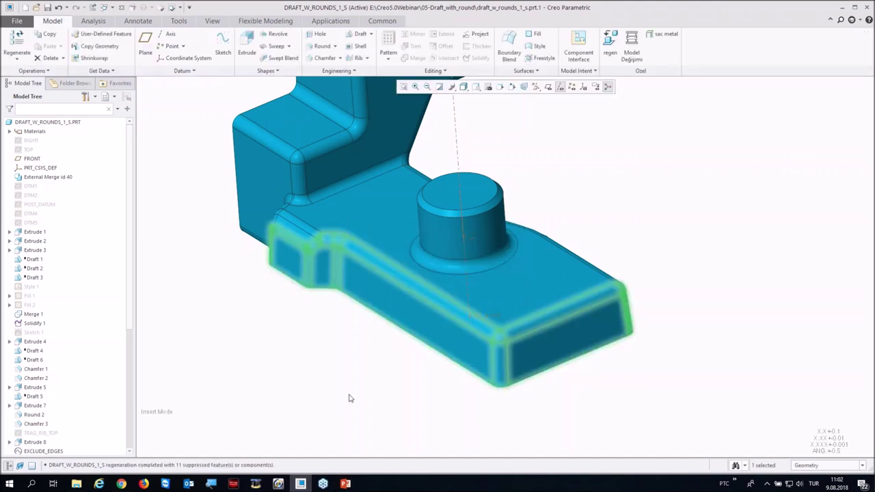
# Step: Move Insert Here below Trajectory Rib 1 to rebuild the full four-pin part, inspect it, and close it
pyautogui.moveTo(349, 398); pyautogui.dragTo(240, 389, button='middle')
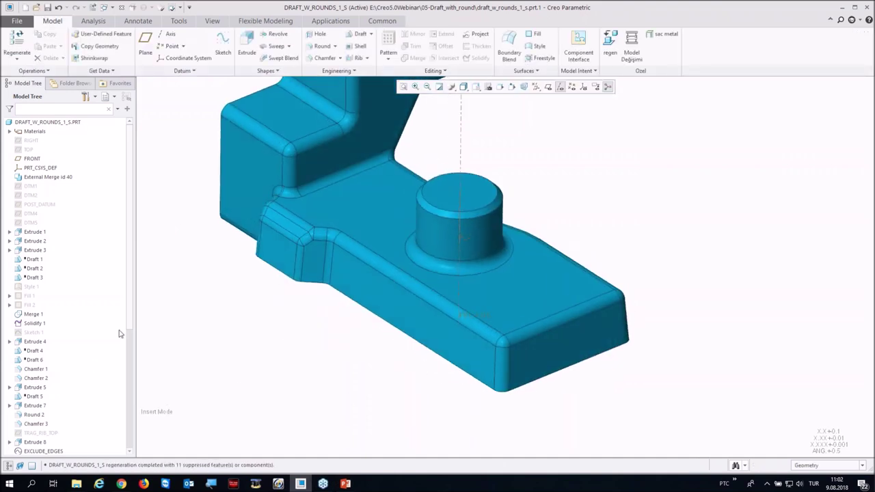
pyautogui.scroll(-7, 102, 355)
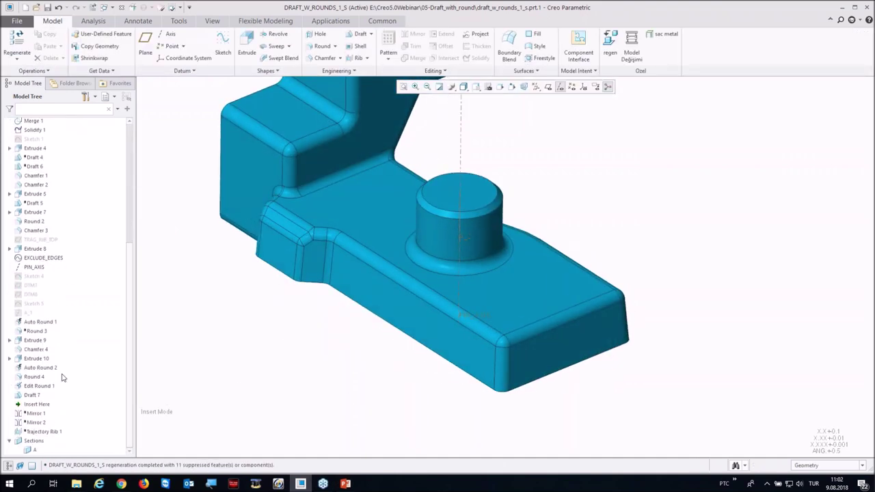
pyautogui.moveTo(34, 405); pyautogui.dragTo(39, 436)
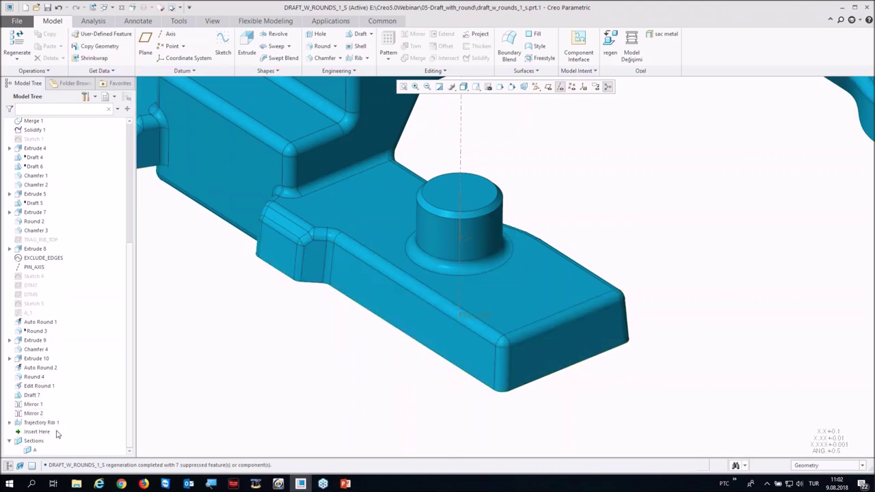
pyautogui.hotkey('ctrl', 'd')
pyautogui.moveTo(358, 373)
pyautogui.mouseDown(button='middle')
pyautogui.moveTo(283, 353)
pyautogui.moveTo(271, 377)
pyautogui.moveTo(280, 366)
pyautogui.mouseUp(button='middle')
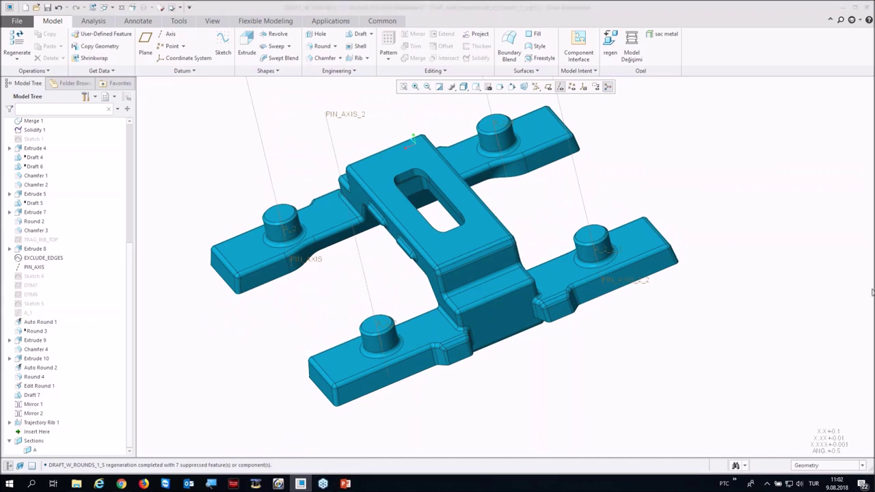
pyautogui.moveTo(484, 336)
pyautogui.mouseDown(button='middle')
pyautogui.moveTo(533, 332)
pyautogui.moveTo(547, 346)
pyautogui.moveTo(508, 346)
pyautogui.moveTo(511, 336)
pyautogui.mouseUp(button='middle')
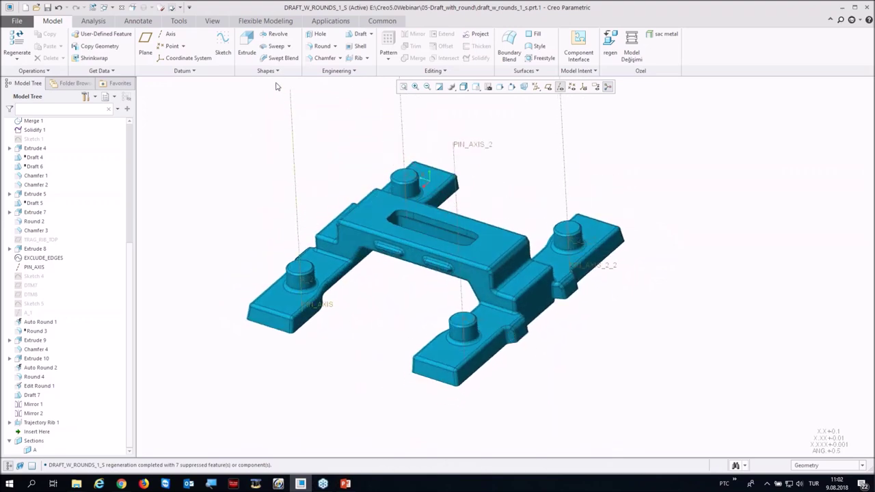
pyautogui.click(123, 9)
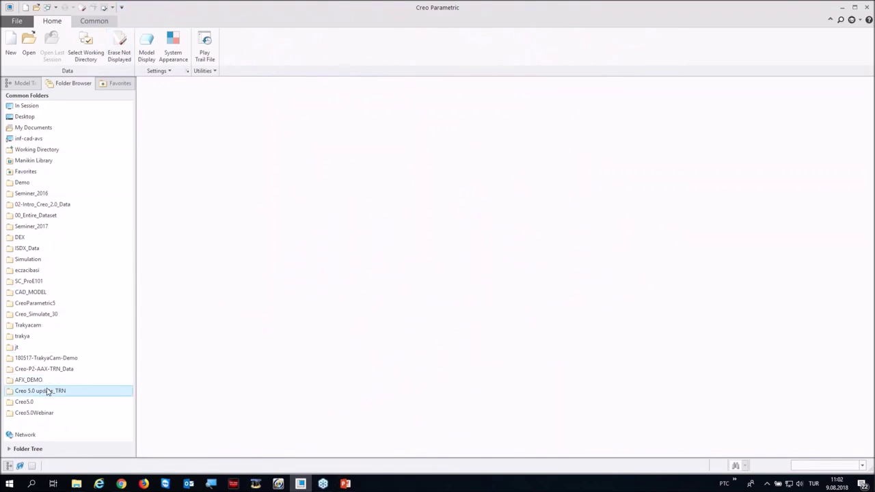
# Step: Open draft_demo_1.prt from the Creo5.0Webinar > 06-Draft folder
pyautogui.click(32, 412)
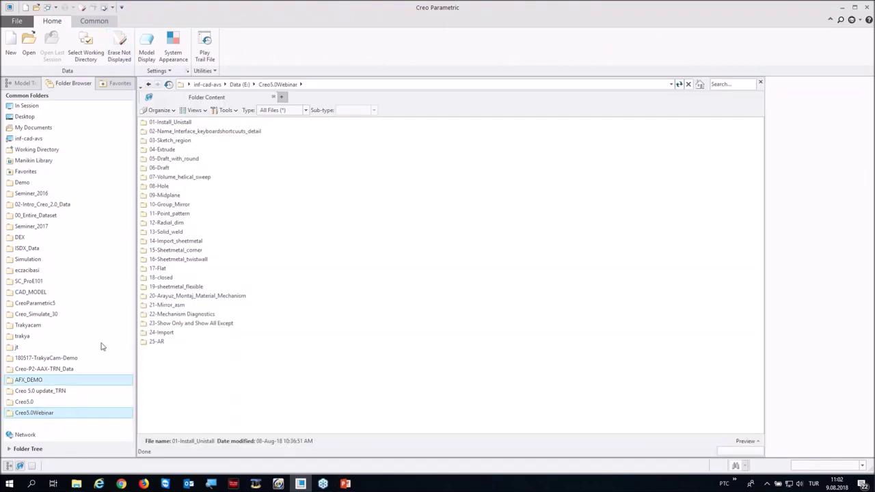
pyautogui.doubleClick(159, 168)
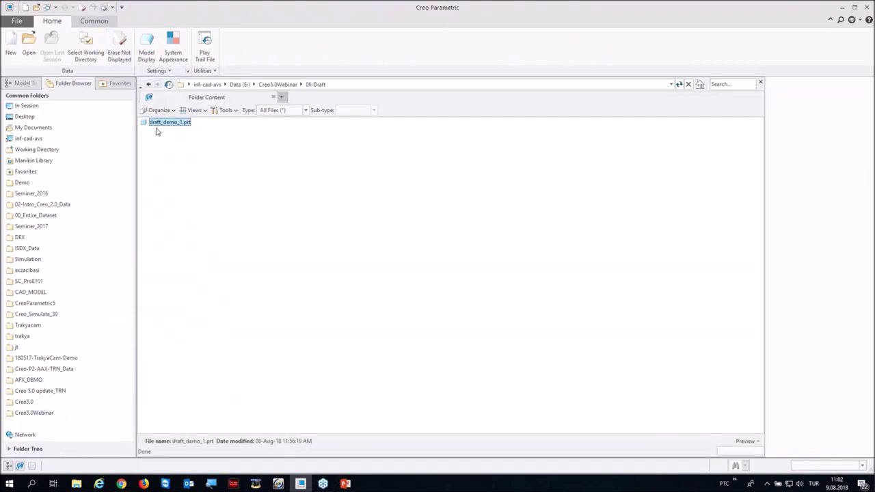
pyautogui.doubleClick(158, 123)
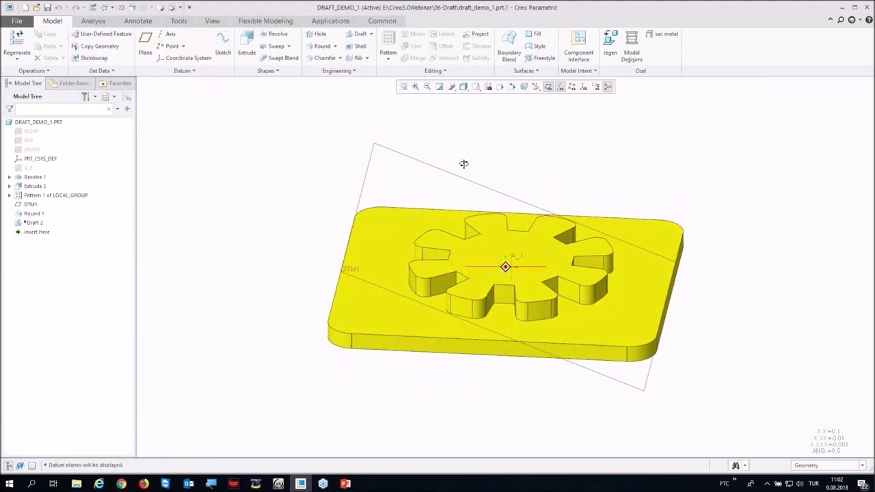
# Step: Select the patterned gear-shaped cut and start a draft on its walls
pyautogui.click(465, 314)
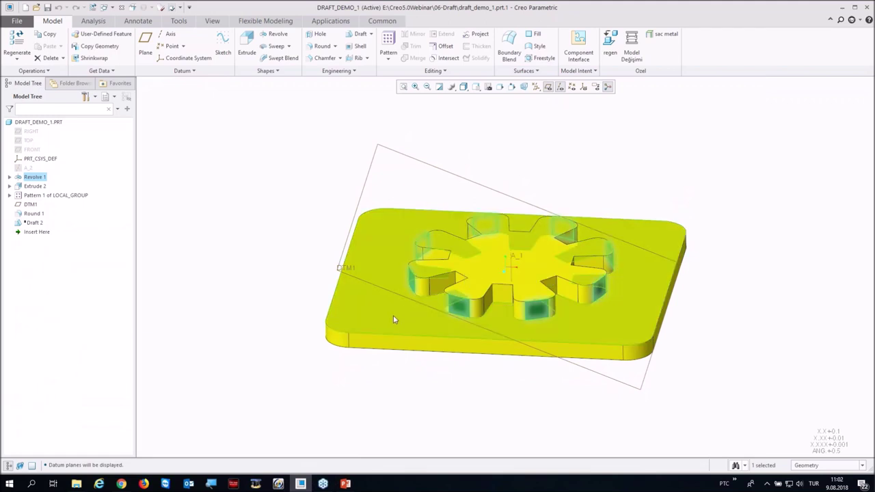
pyautogui.click(483, 252)
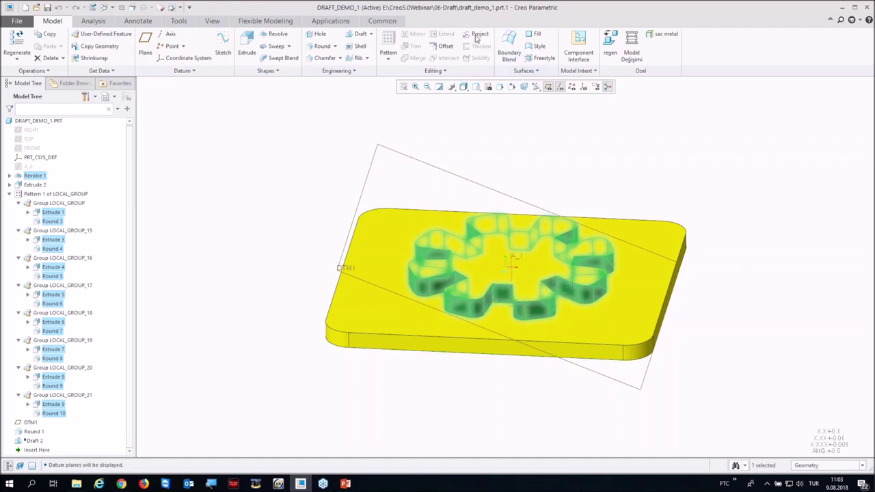
pyautogui.click(356, 32)
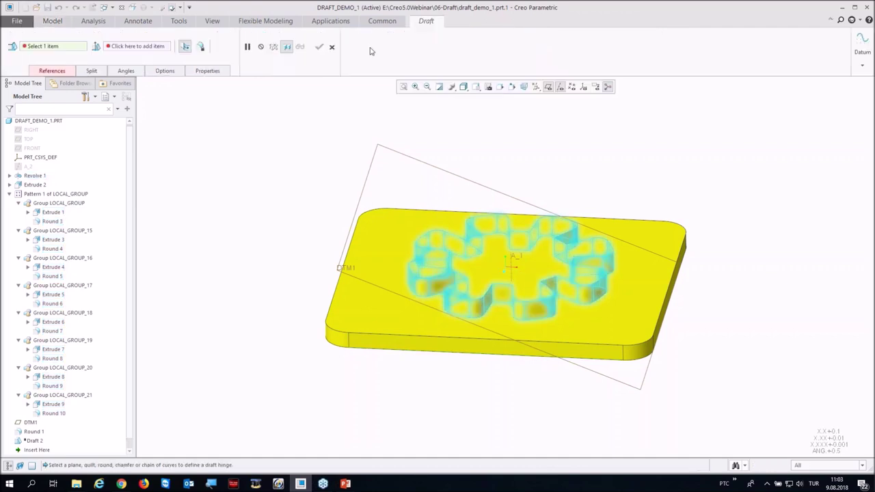
# Step: Complete Draft 3 on the gear cut walls, hinged on DTM1, excluding areas that already have draft
pyautogui.click(386, 149)
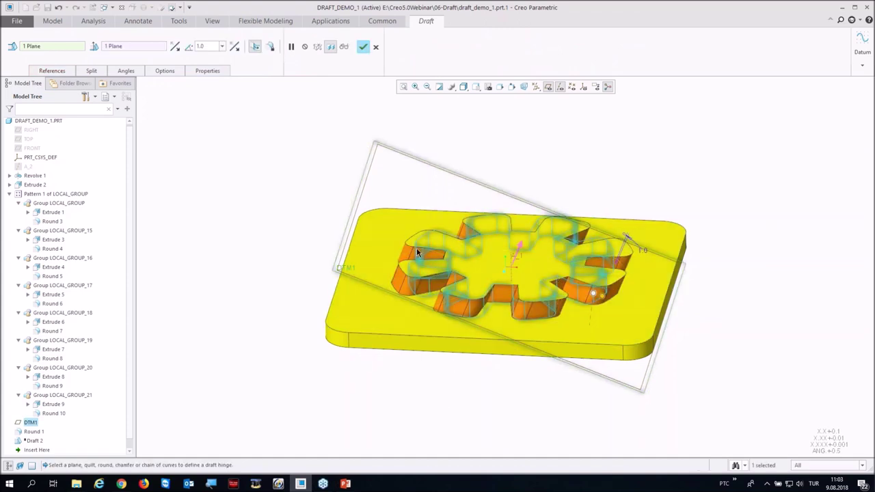
pyautogui.scroll(3, 608, 315)
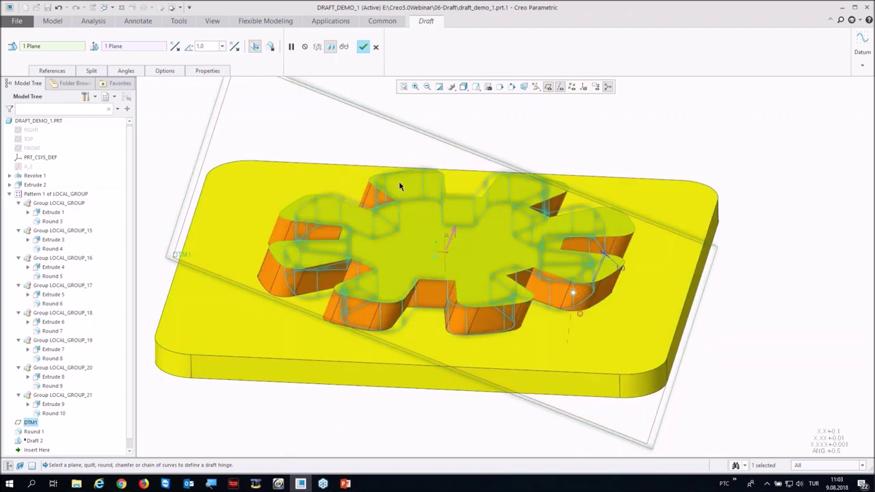
pyautogui.click(165, 71)
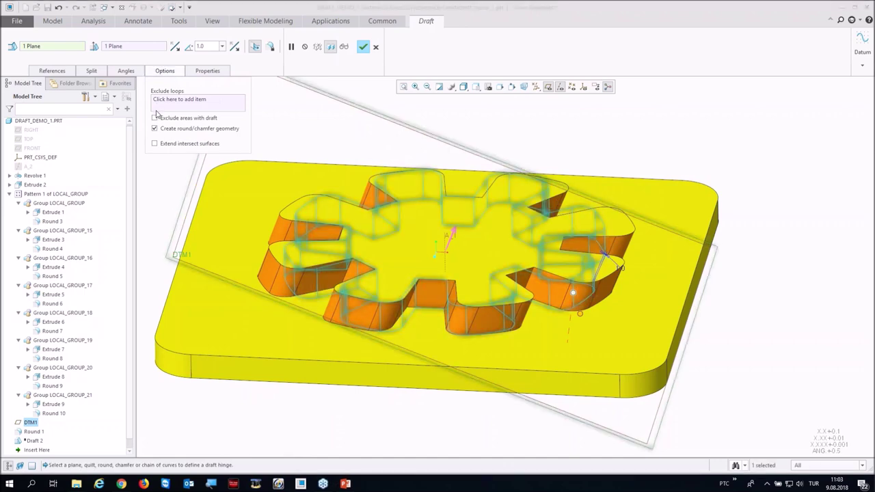
pyautogui.click(199, 118)
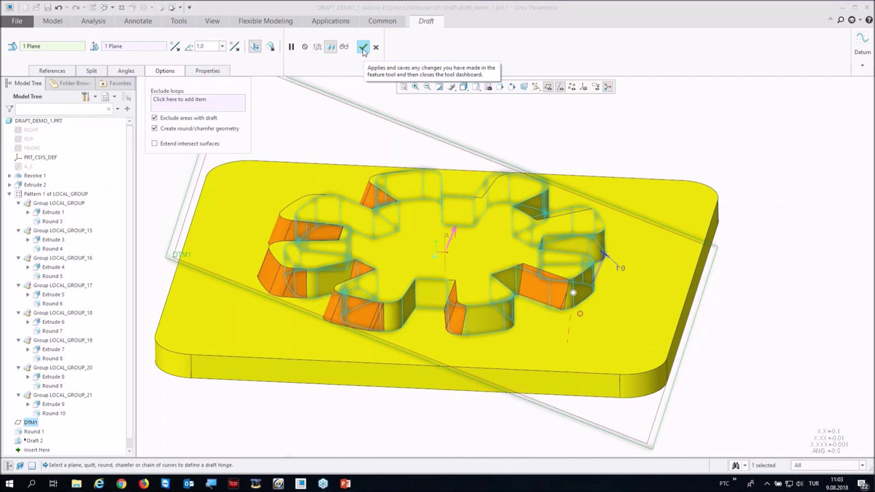
pyautogui.click(363, 49)
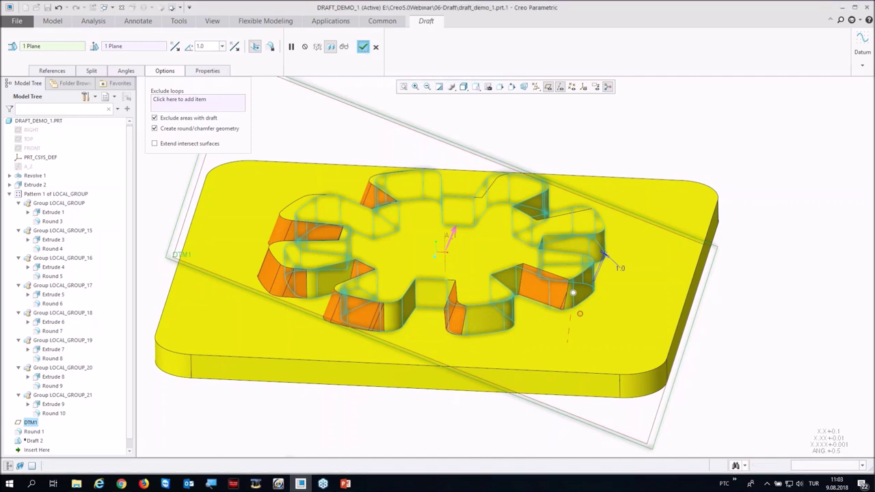
pyautogui.scroll(-3, 501, 193)
pyautogui.moveTo(502, 193)
pyautogui.mouseDown(button='middle')
pyautogui.moveTo(482, 168)
pyautogui.moveTo(498, 200)
pyautogui.mouseUp(button='middle')
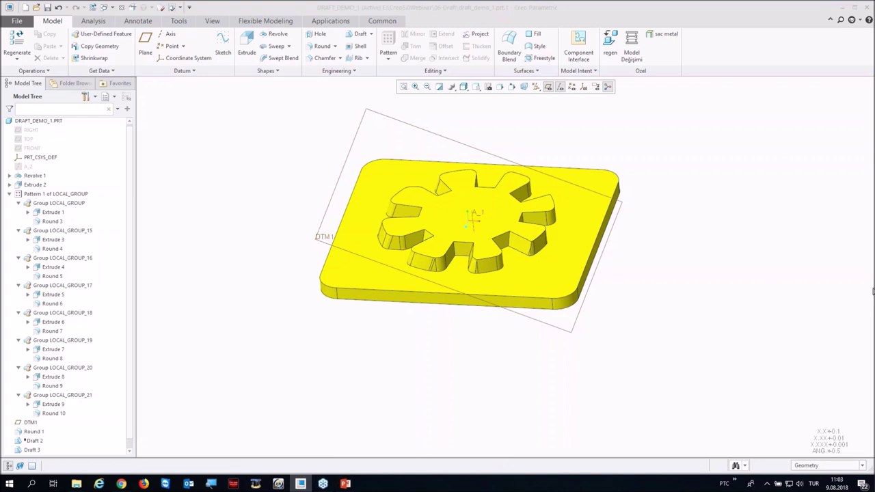
# Step: Close draft_demo_1 and open volume_helical_sweep_01_s.prt from Creo5.0Webinar > 07-Volume_helical_sweep
pyautogui.click(120, 8)
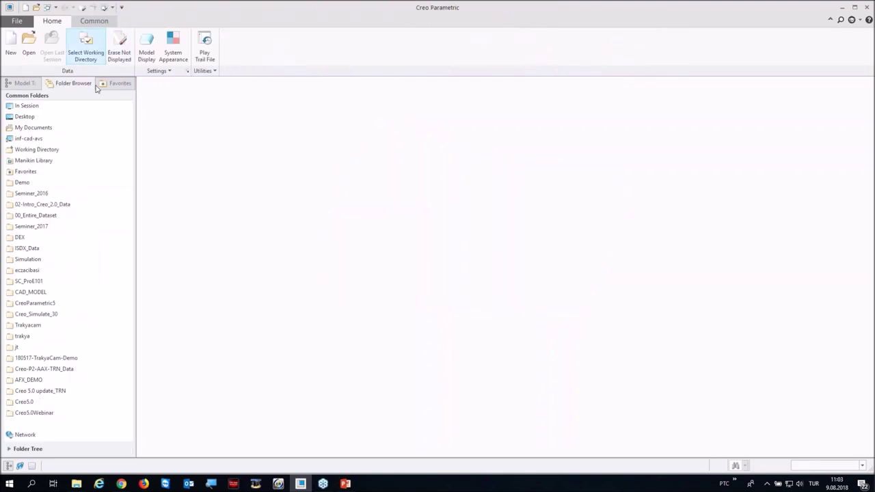
pyautogui.click(33, 413)
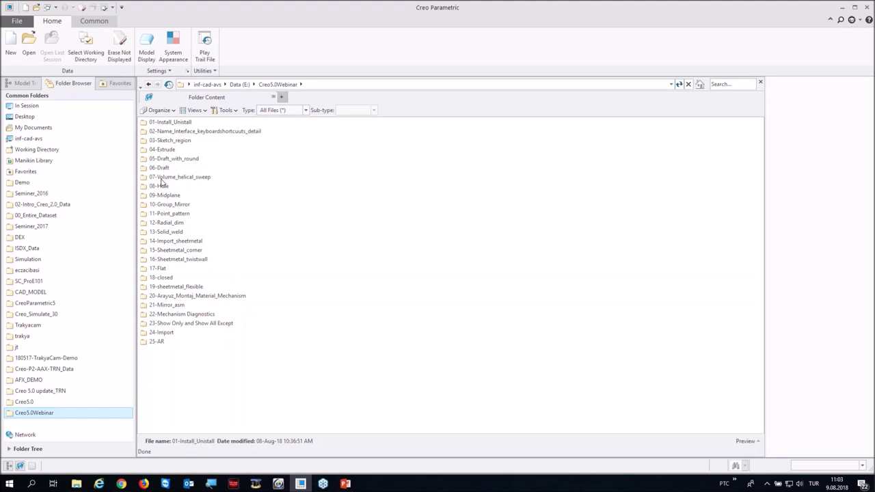
pyautogui.click(161, 179)
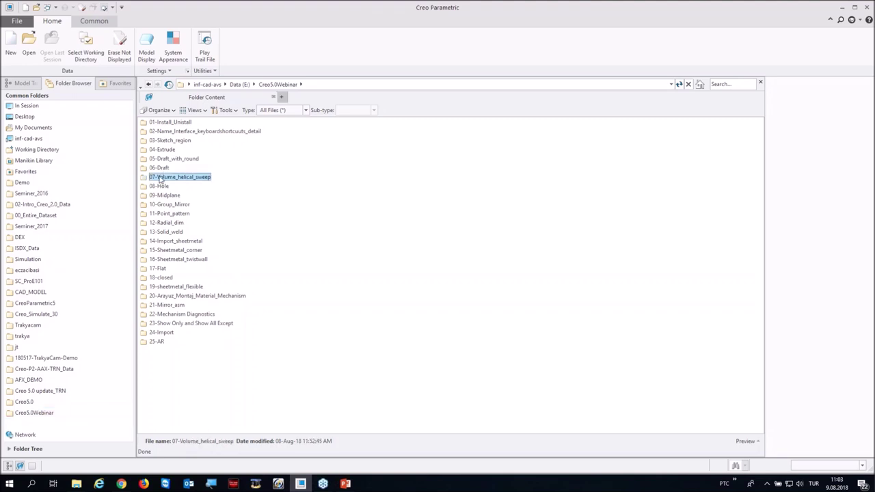
pyautogui.doubleClick(160, 178)
pyautogui.doubleClick(172, 122)
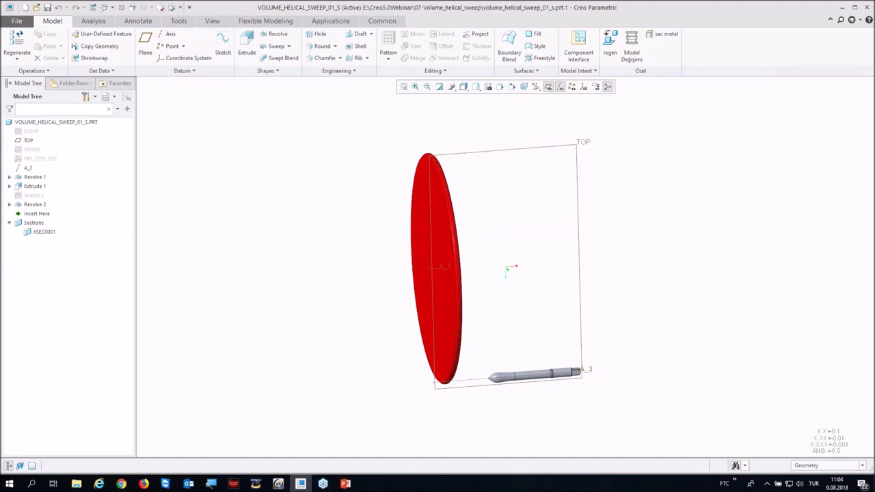
# Step: Suppress the red disc feature Revolve 2
pyautogui.scroll(3, 543, 384)
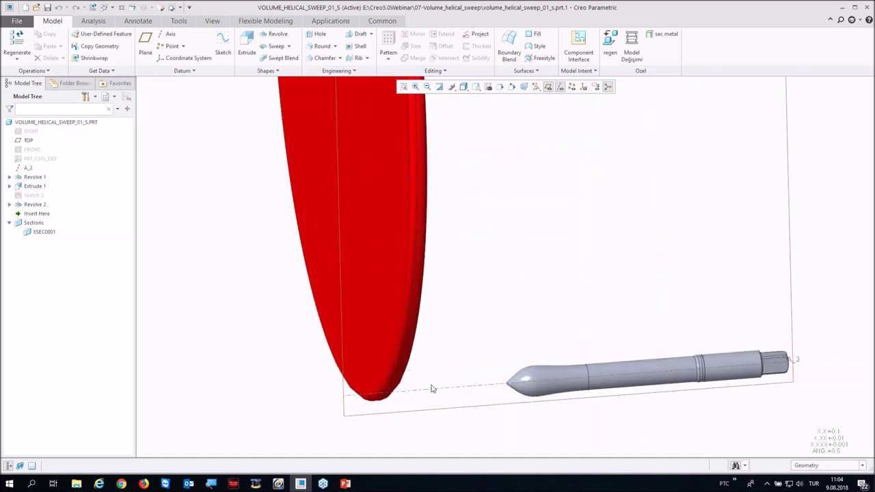
pyautogui.scroll(-3, 439, 381)
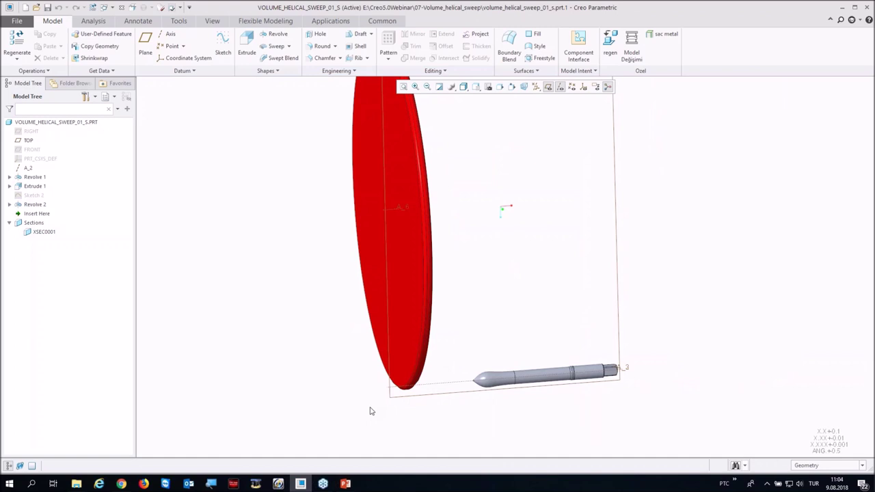
pyautogui.moveTo(330, 374)
pyautogui.mouseDown(button='middle')
pyautogui.moveTo(445, 320)
pyautogui.moveTo(408, 293)
pyautogui.moveTo(411, 315)
pyautogui.mouseUp(button='middle')
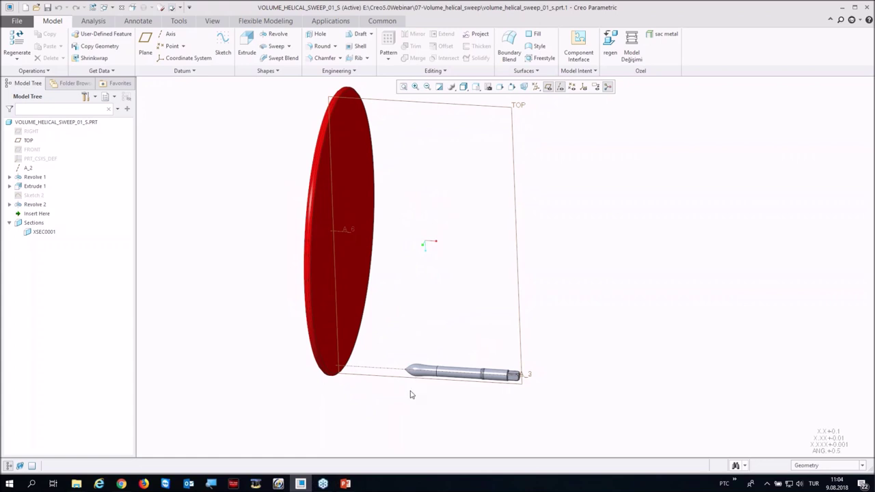
pyautogui.click(29, 205)
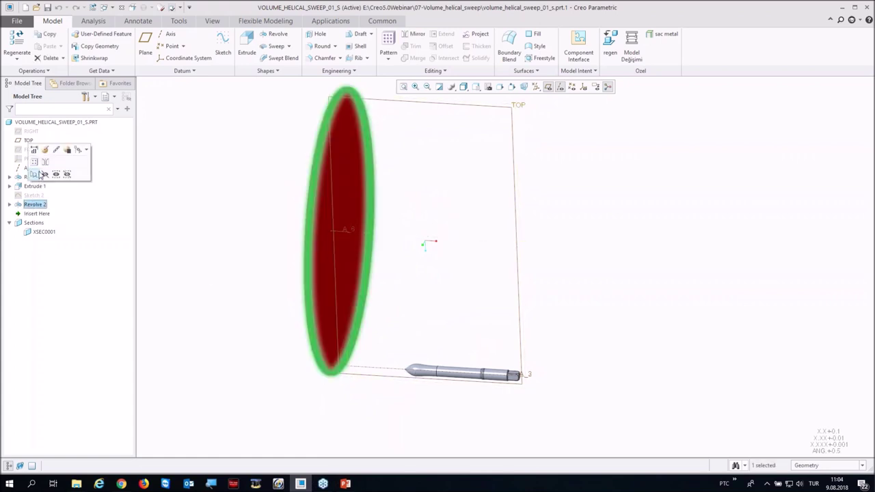
pyautogui.click(67, 150)
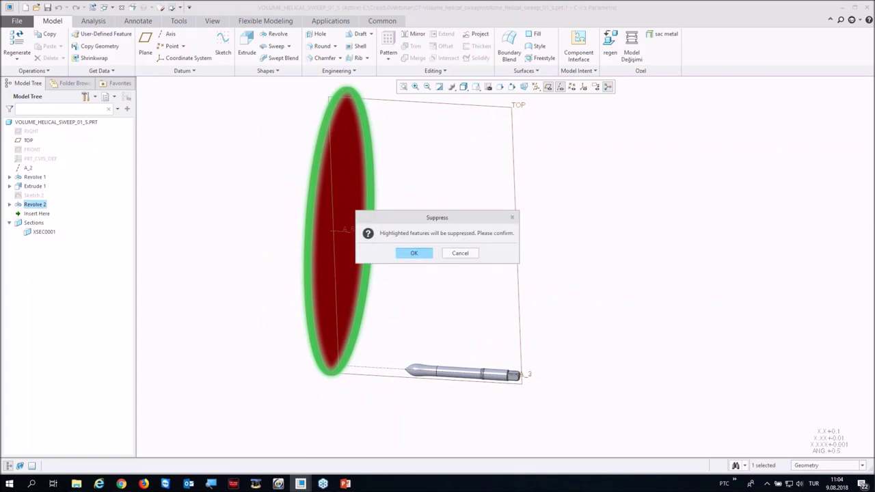
pyautogui.click(413, 253)
# Step: Show Sketch 2's rectangular outline again
pyautogui.click(33, 195)
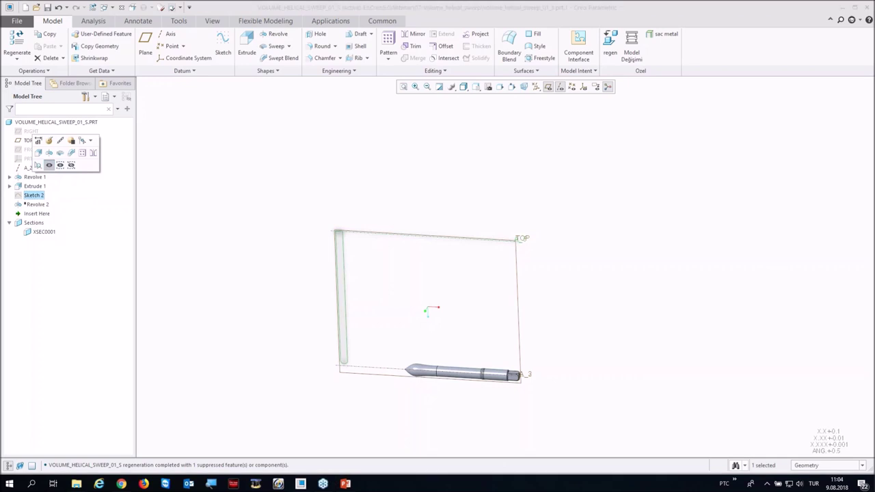
pyautogui.click(306, 291)
pyautogui.moveTo(305, 291)
pyautogui.mouseDown(button='middle')
pyautogui.moveTo(344, 307)
pyautogui.moveTo(325, 287)
pyautogui.mouseUp(button='middle')
# Step: Start a Volume Helical Sweep and sketch its profile on the TOP datum plane
pyautogui.click(289, 46)
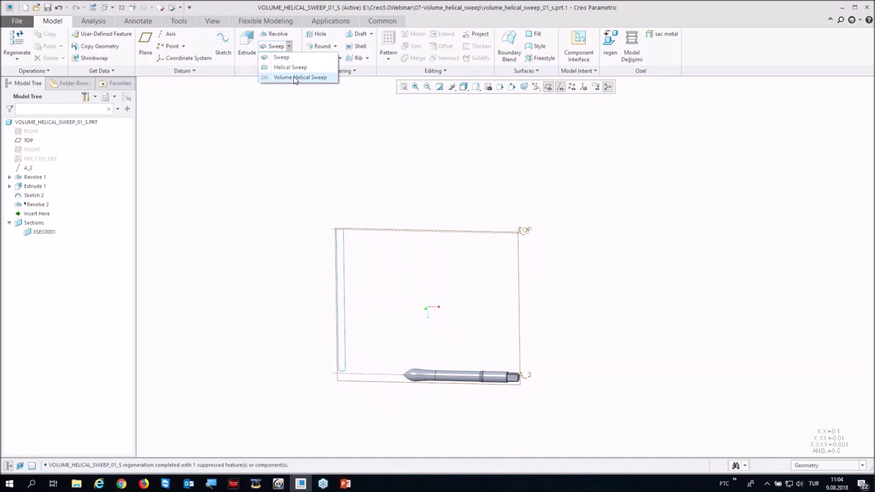
pyautogui.click(295, 77)
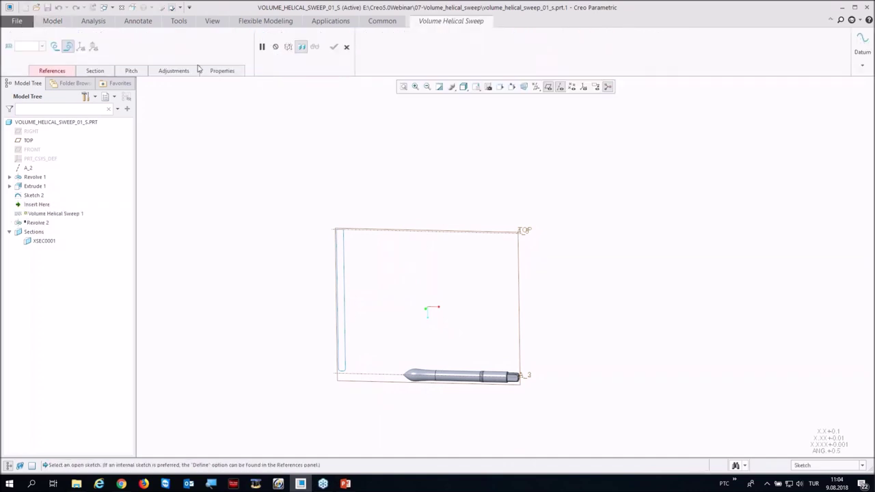
pyautogui.click(52, 71)
pyautogui.click(107, 109)
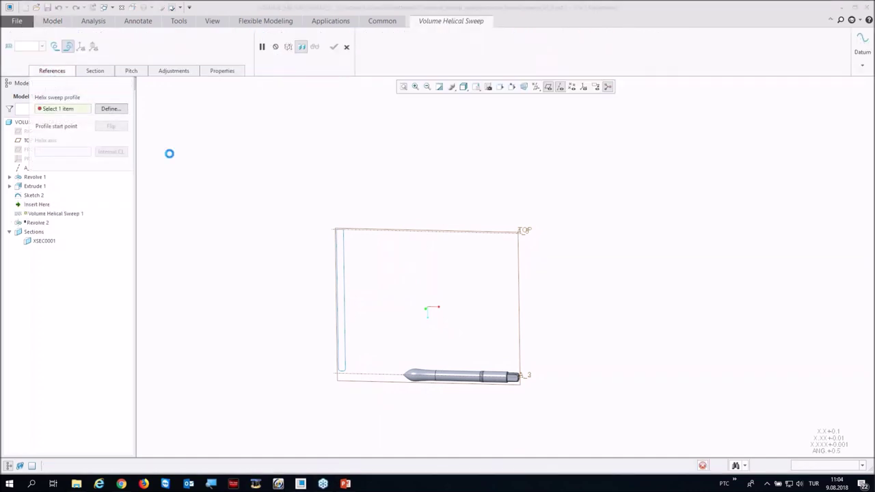
pyautogui.click(431, 231)
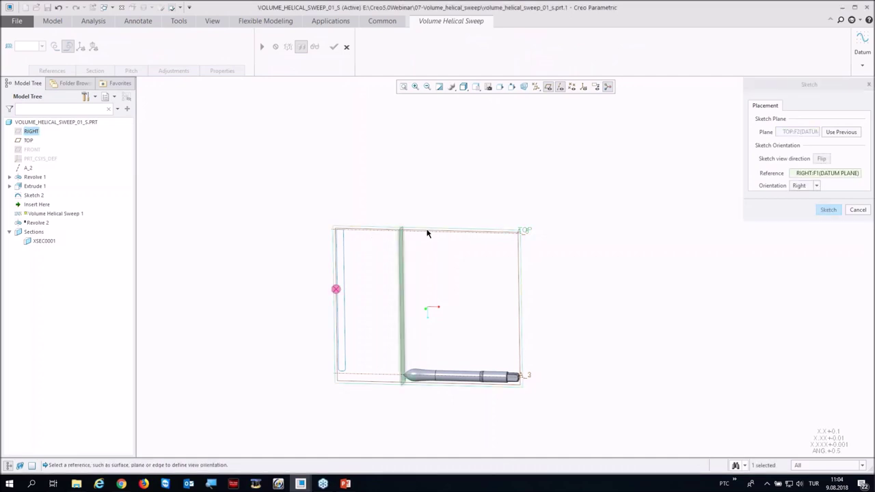
pyautogui.press('Return')
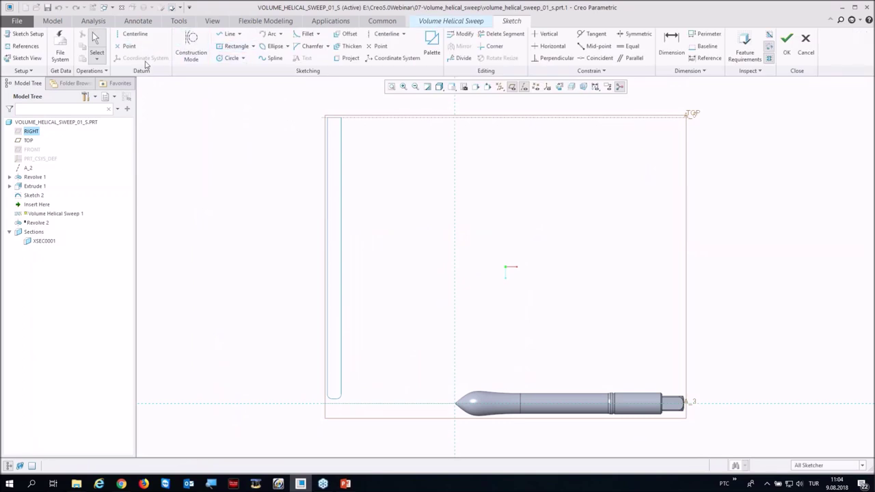
# Step: Draw a centerline along the drill axis
pyautogui.click(139, 34)
pyautogui.click(423, 405)
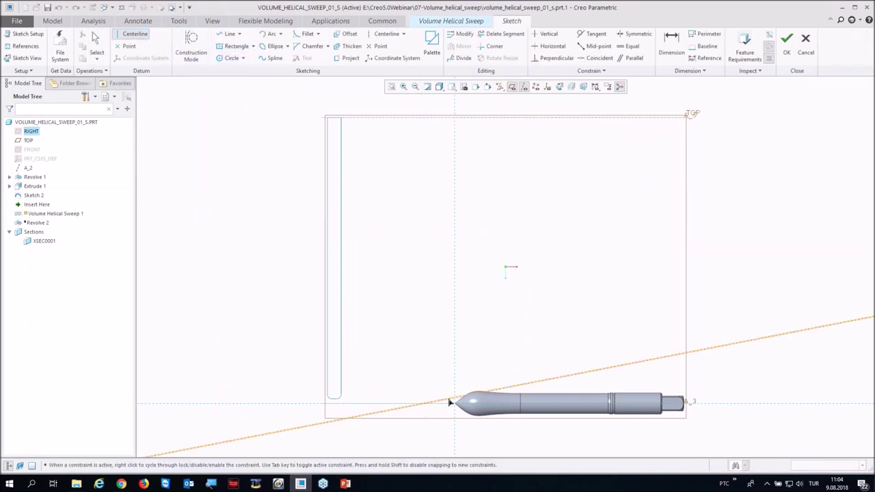
pyautogui.click(456, 404)
pyautogui.middleClick(452, 356)
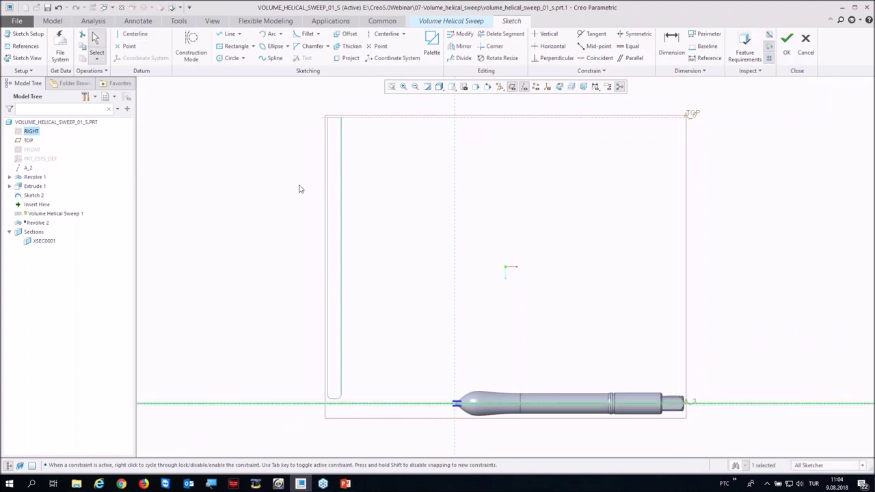
# Step: Draw the profile line along the top edge, set its length to 52, and accept the sketch
pyautogui.click(227, 34)
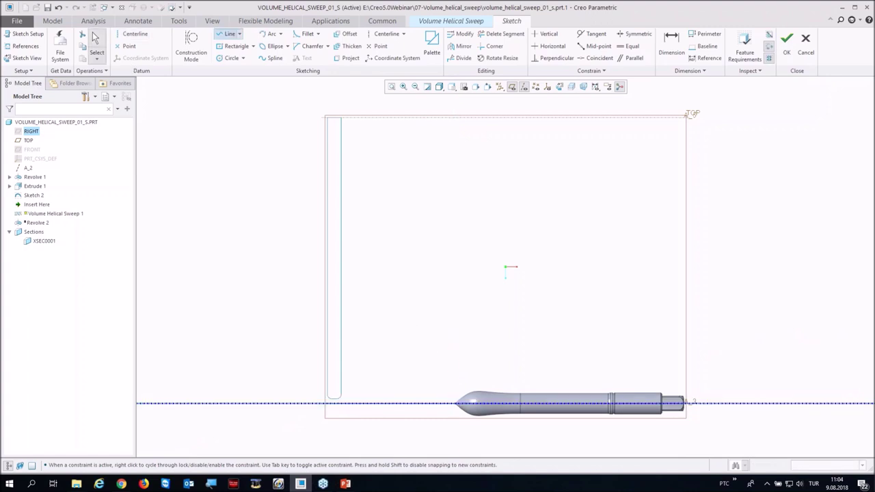
pyautogui.click(342, 117)
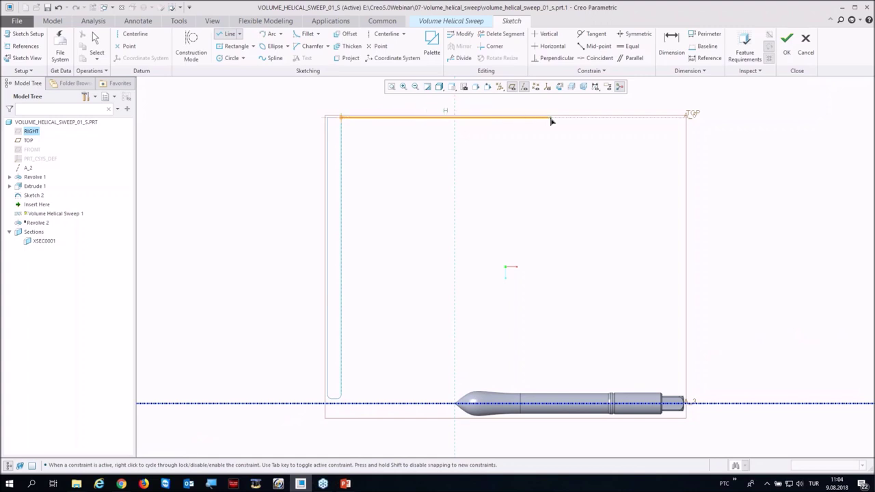
pyautogui.click(587, 118)
pyautogui.middleClick(587, 154)
pyautogui.middleClick(571, 149)
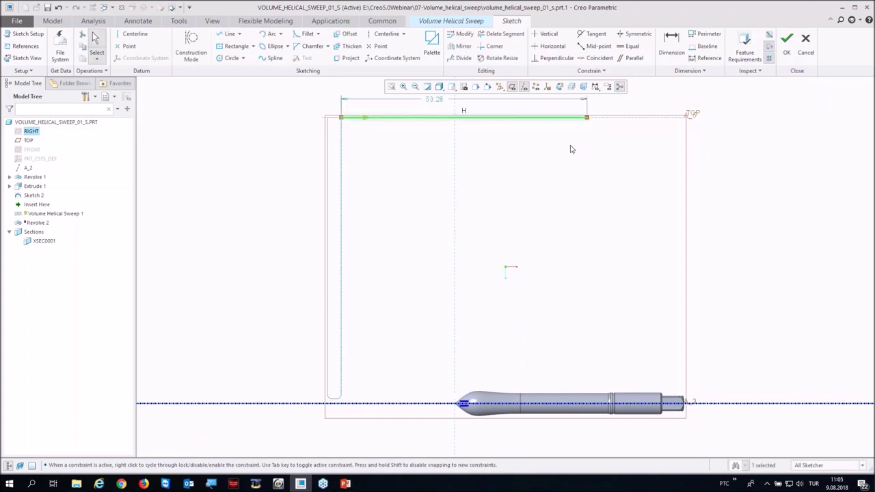
pyautogui.doubleClick(433, 100)
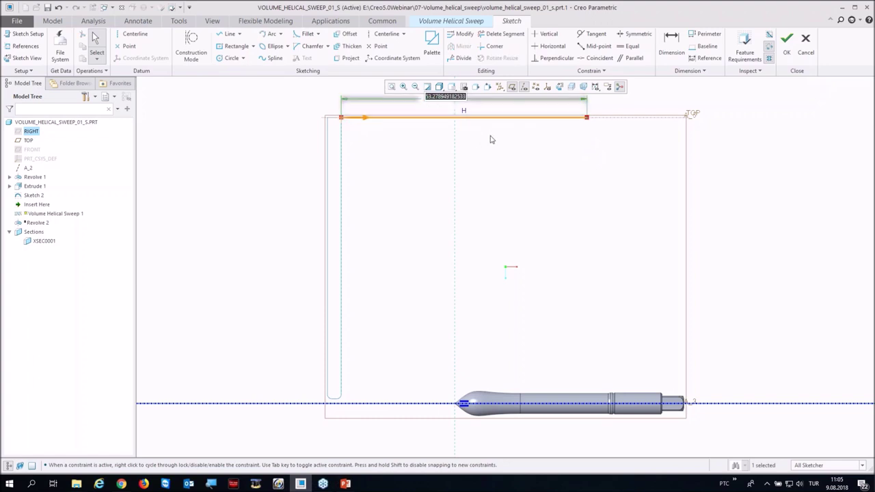
pyautogui.write('52')
pyautogui.press('Return')
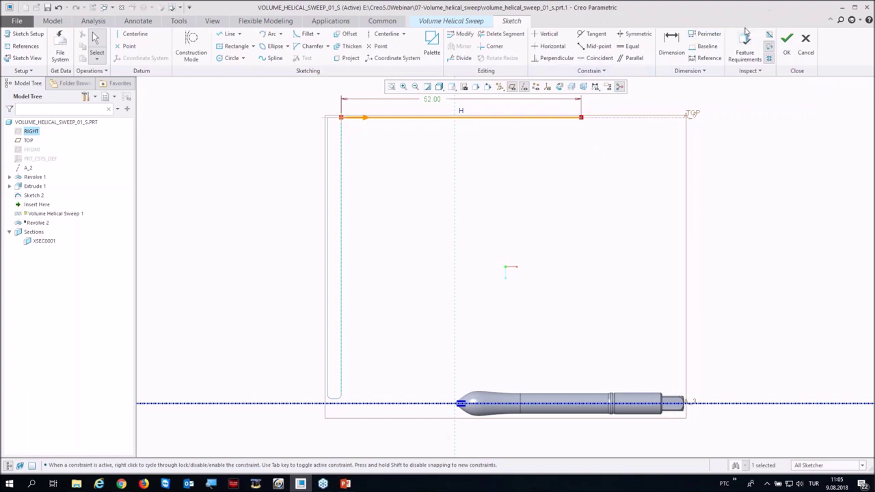
pyautogui.click(783, 43)
pyautogui.click(111, 73)
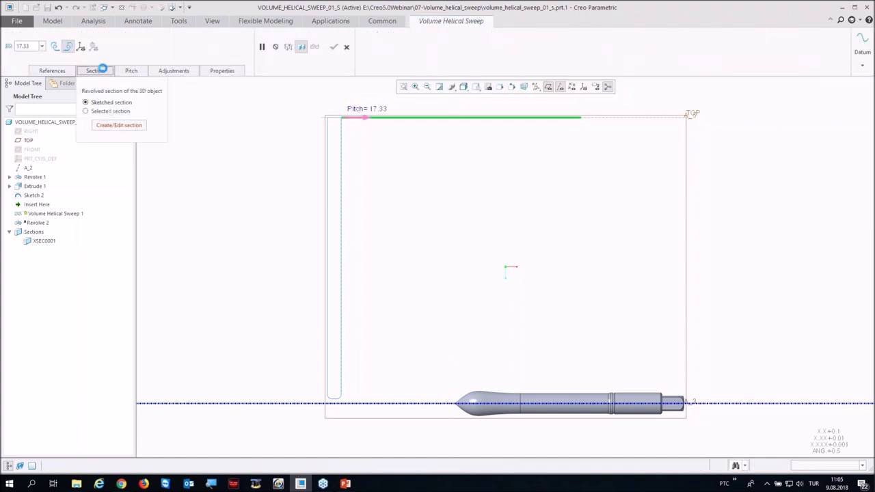
# Step: Project the long rounded bottom edge loop as the sweep section and accept it
pyautogui.click(102, 126)
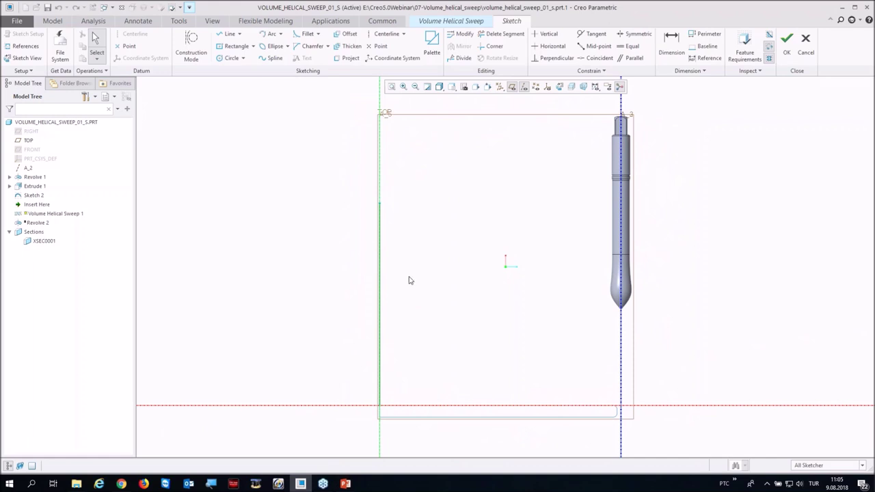
pyautogui.click(344, 58)
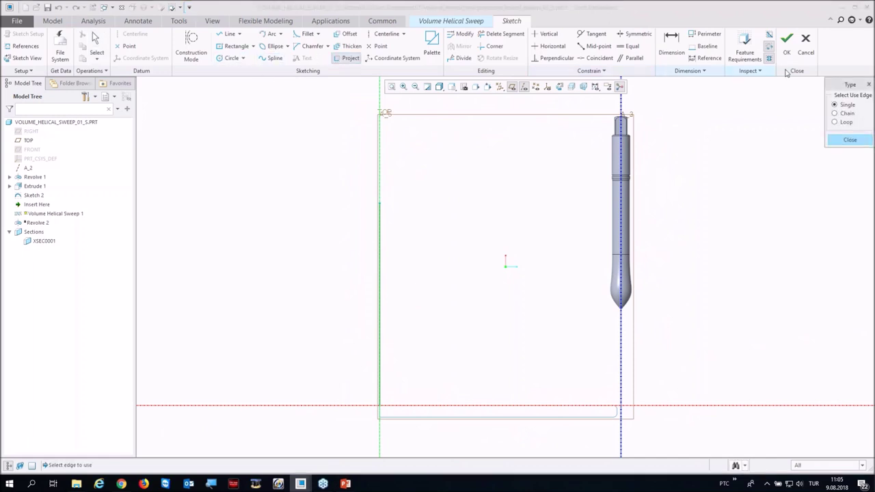
pyautogui.click(835, 122)
pyautogui.click(601, 413)
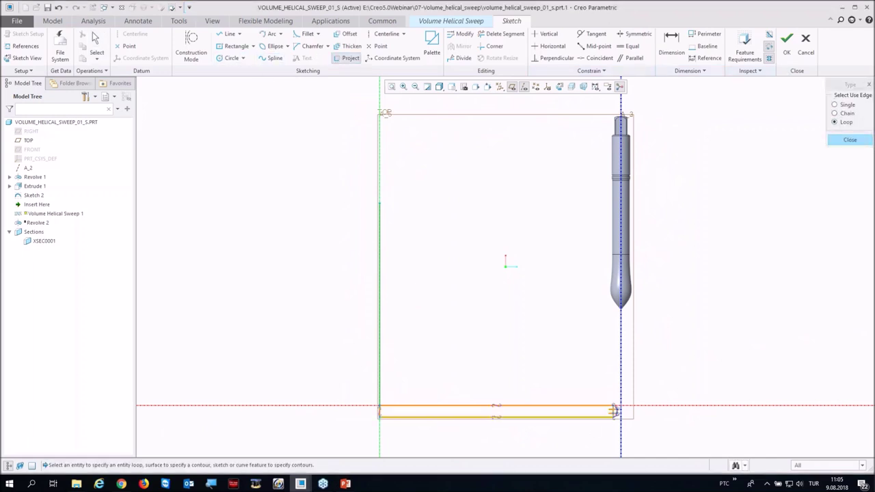
pyautogui.click(847, 140)
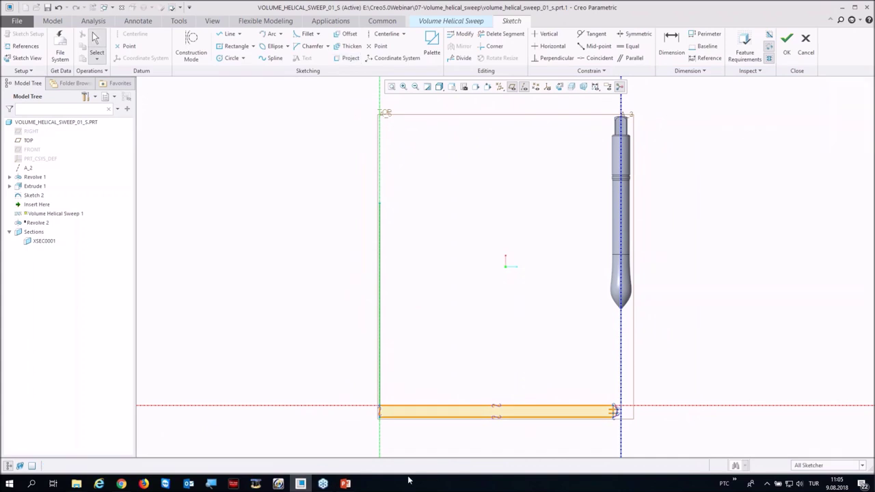
pyautogui.click(787, 45)
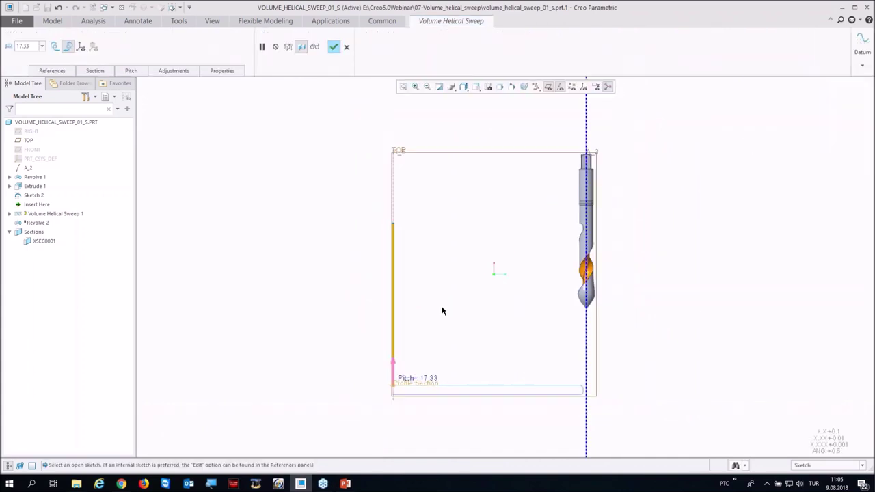
pyautogui.moveTo(443, 306); pyautogui.dragTo(411, 250, button='middle')
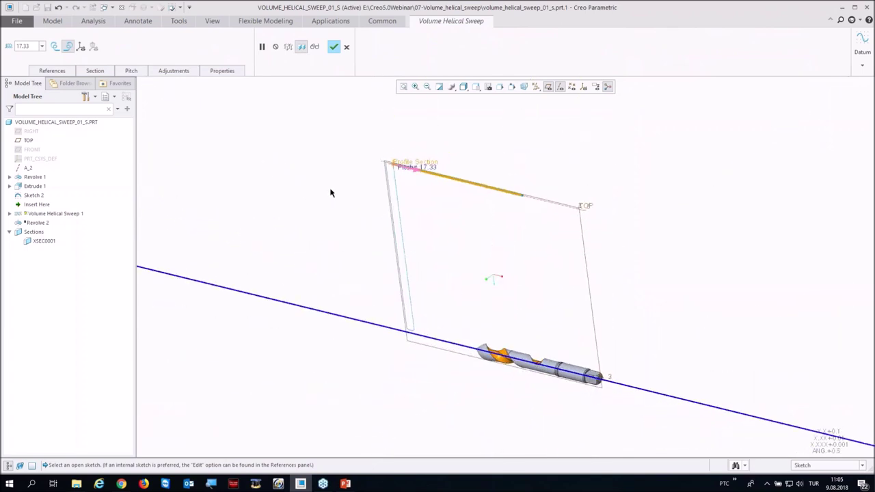
# Step: Show the helix and swept tool-volume previews, inspect them around the drill, then apply the sweep
pyautogui.click(80, 45)
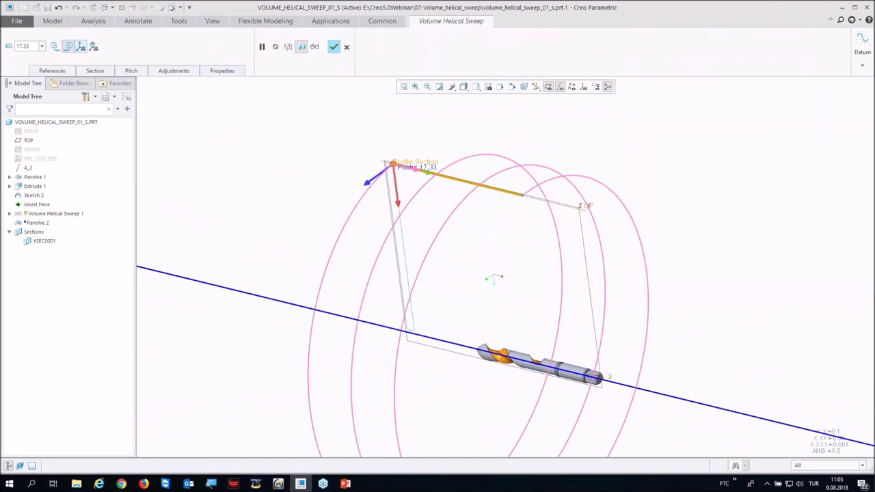
pyautogui.scroll(-2, 394, 161)
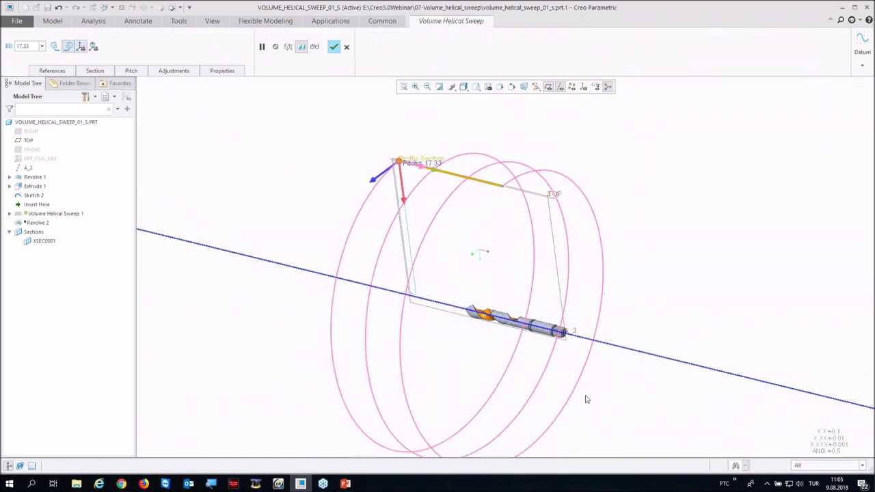
pyautogui.click(94, 46)
pyautogui.moveTo(211, 102); pyautogui.dragTo(335, 127, button='middle')
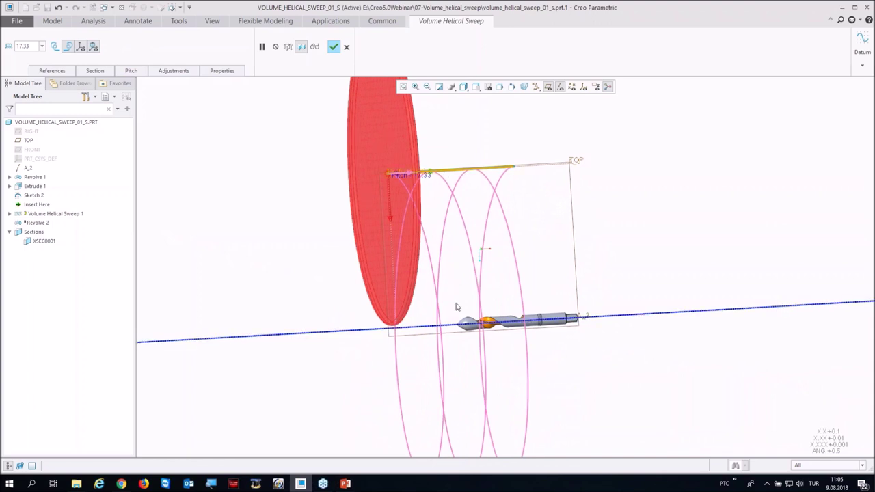
pyautogui.moveTo(474, 304)
pyautogui.mouseDown(button='middle')
pyautogui.moveTo(495, 270)
pyautogui.moveTo(478, 250)
pyautogui.moveTo(401, 209)
pyautogui.mouseUp(button='middle')
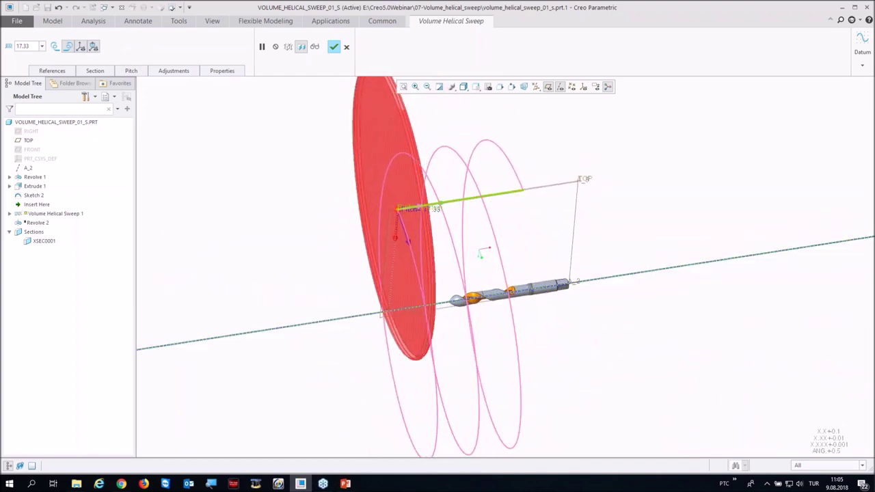
pyautogui.moveTo(400, 214); pyautogui.dragTo(491, 208)
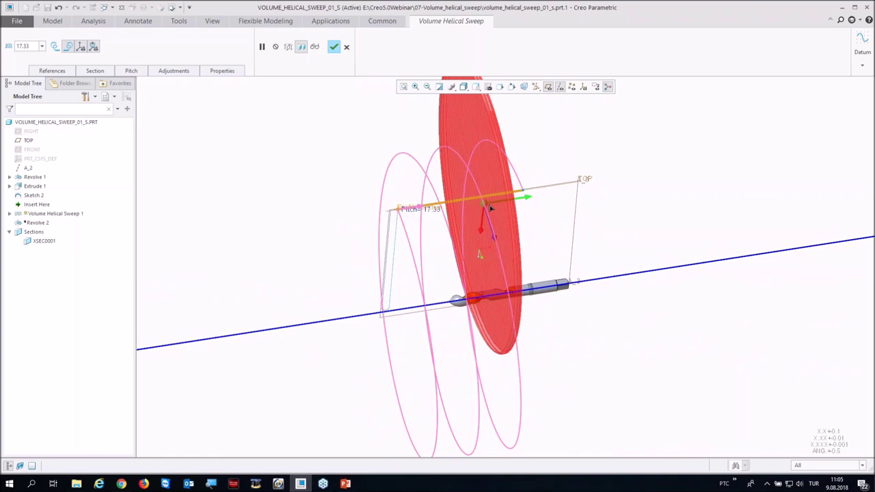
pyautogui.moveTo(440, 253); pyautogui.dragTo(413, 200, button='middle')
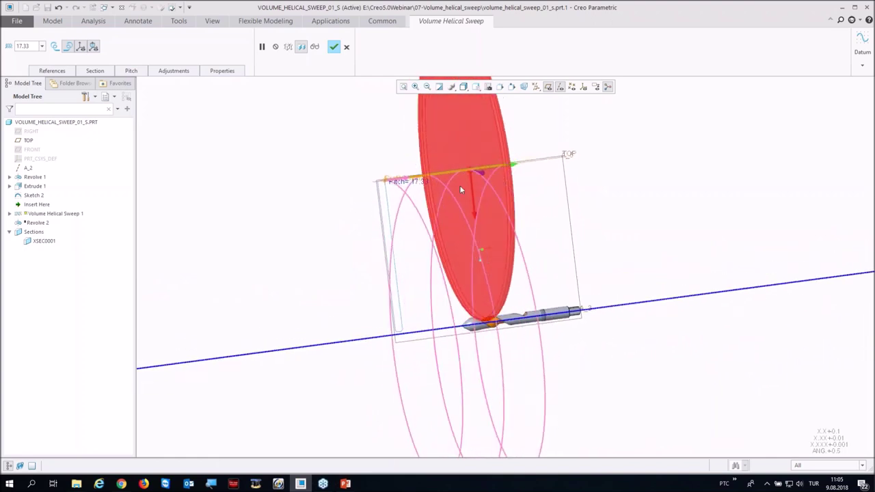
pyautogui.moveTo(475, 173); pyautogui.dragTo(518, 182)
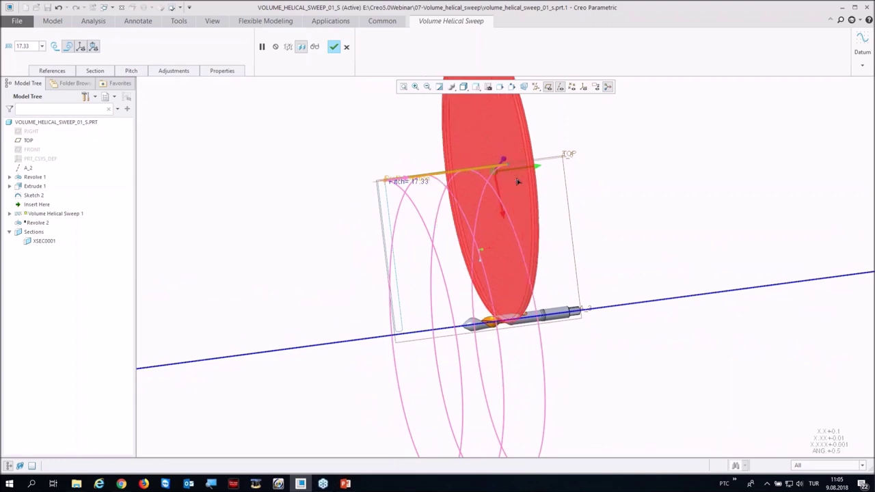
pyautogui.moveTo(491, 206); pyautogui.dragTo(456, 262, button='middle')
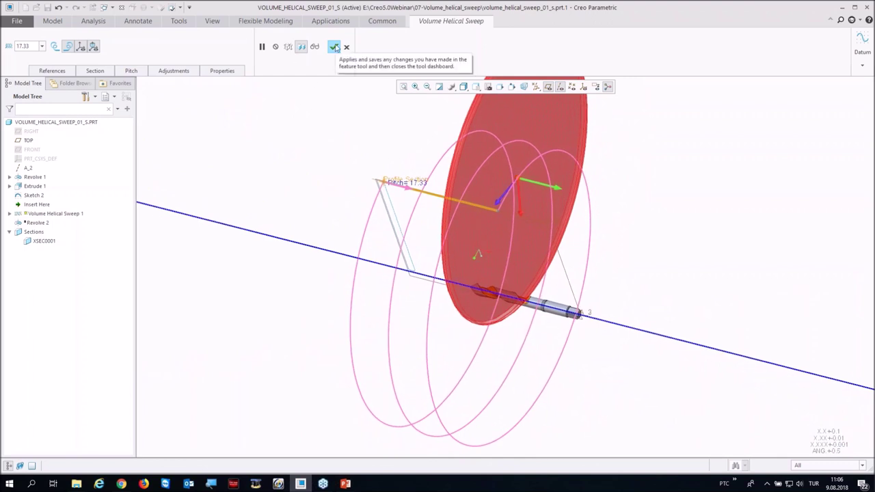
pyautogui.click(334, 46)
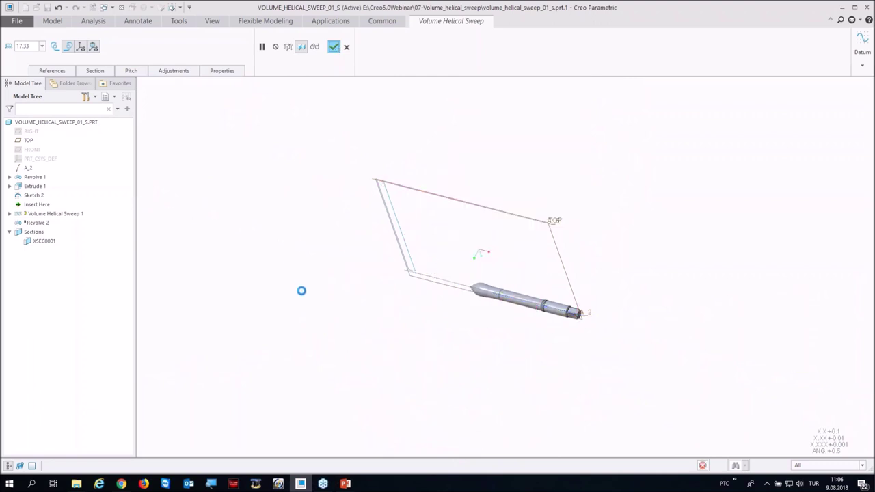
# Step: Orbit the drill to inspect the finished spiral flute
pyautogui.moveTo(495, 292)
pyautogui.mouseDown(button='middle')
pyautogui.moveTo(414, 271)
pyautogui.moveTo(473, 278)
pyautogui.moveTo(431, 275)
pyautogui.moveTo(404, 293)
pyautogui.moveTo(412, 275)
pyautogui.moveTo(395, 284)
pyautogui.moveTo(400, 272)
pyautogui.mouseUp(button='middle')
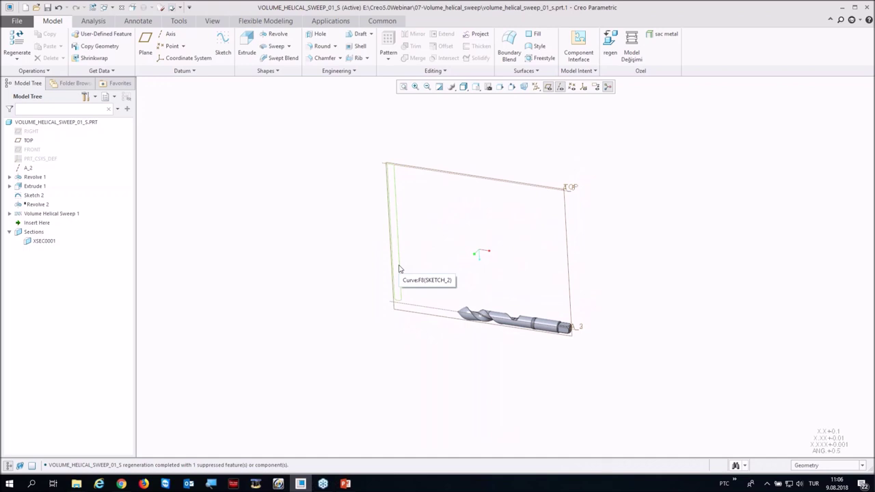
# Step: Close the drill and open mn_pd2_gp_cover3.prt from the 08-Hole folder
pyautogui.click(121, 10)
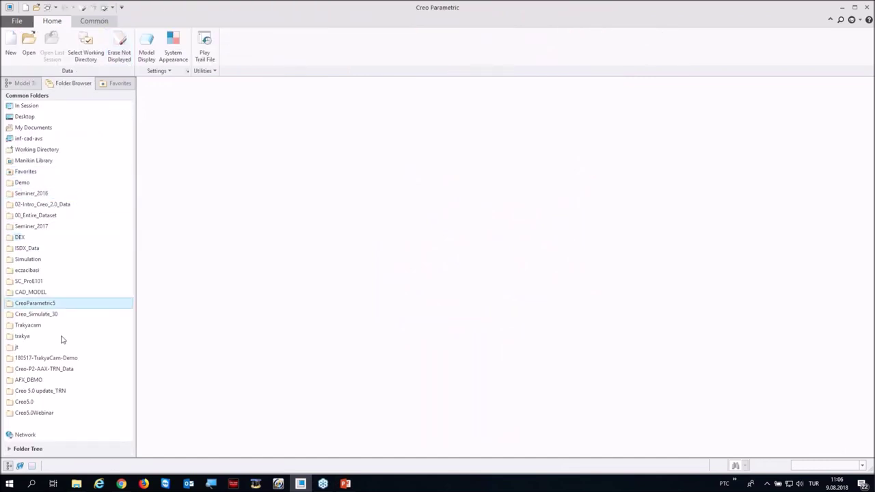
pyautogui.click(58, 413)
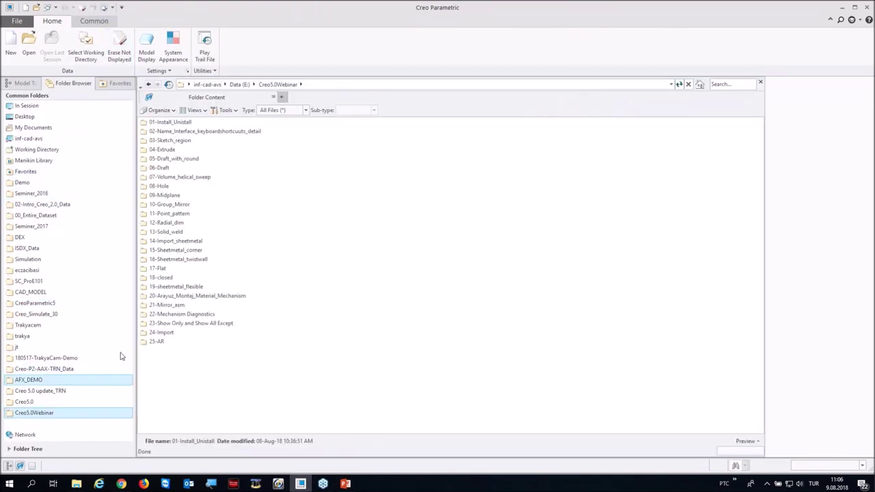
pyautogui.click(164, 187)
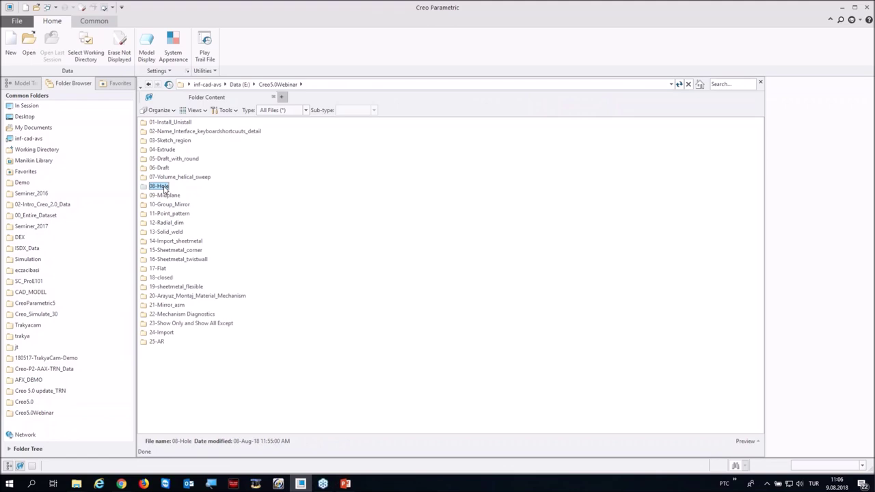
pyautogui.doubleClick(165, 188)
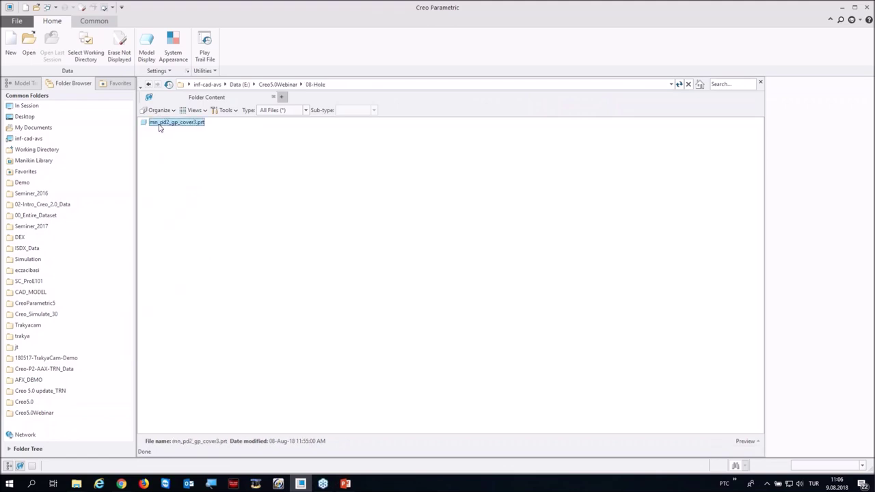
pyautogui.doubleClick(159, 123)
pyautogui.moveTo(332, 218); pyautogui.dragTo(345, 280, button='middle')
pyautogui.moveTo(395, 361)
pyautogui.mouseDown(button='middle')
pyautogui.moveTo(386, 352)
pyautogui.moveTo(406, 360)
pyautogui.mouseUp(button='middle')
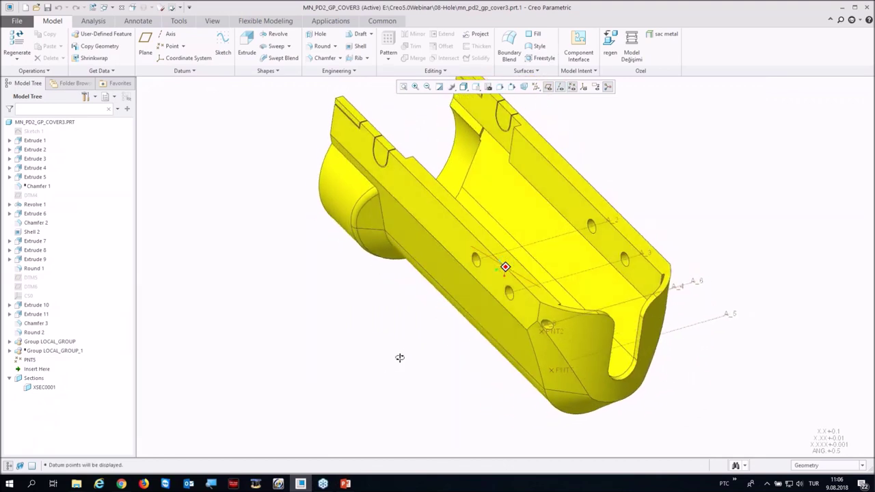
pyautogui.scroll(2, 308, 326)
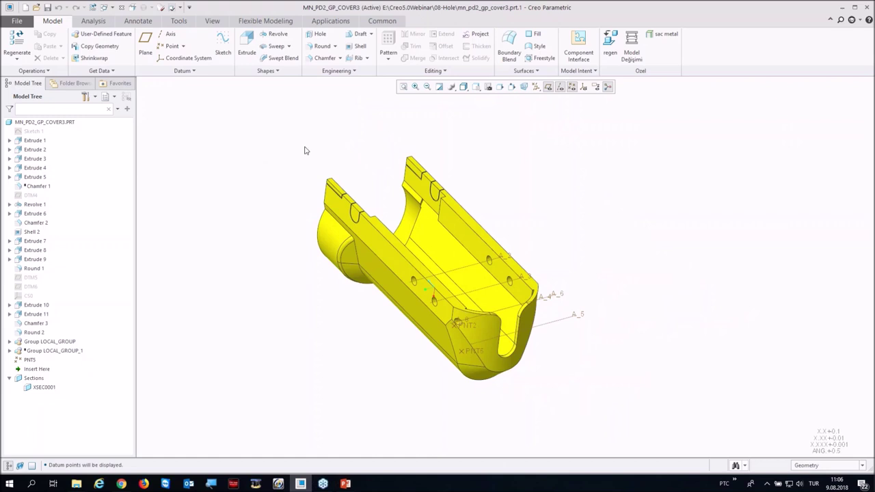
# Step: Start a hole at datum point PNT5 with diameter 0.30
pyautogui.click(318, 34)
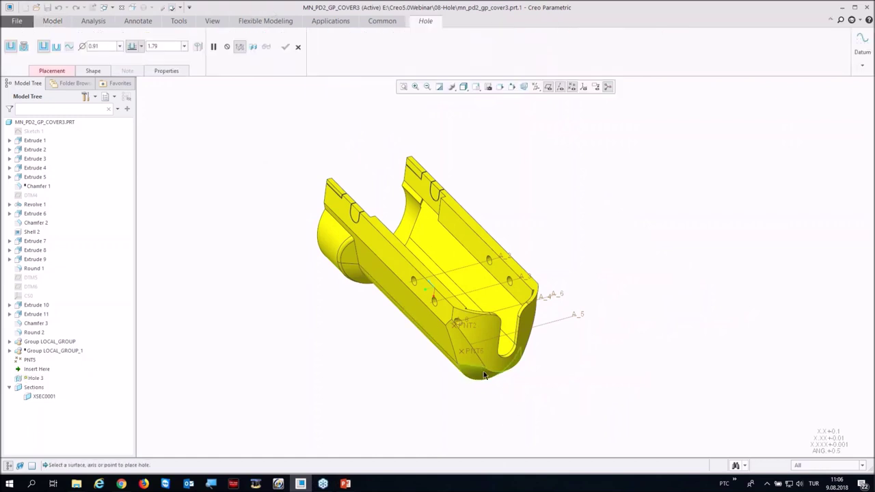
pyautogui.click(468, 356)
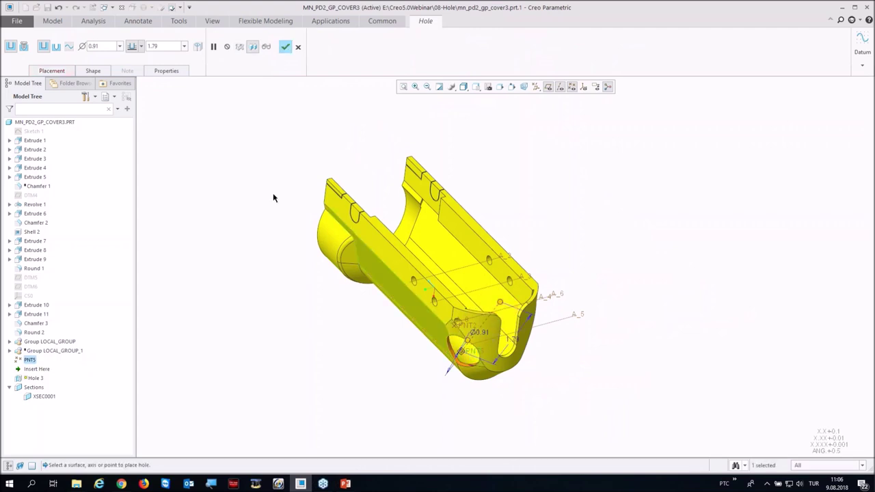
pyautogui.write('0.30')
pyautogui.press('Return')
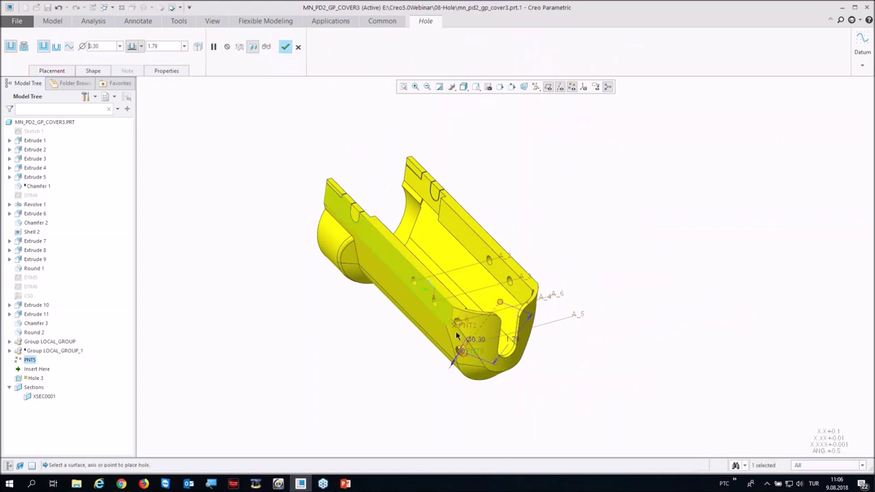
pyautogui.scroll(-2, 470, 350)
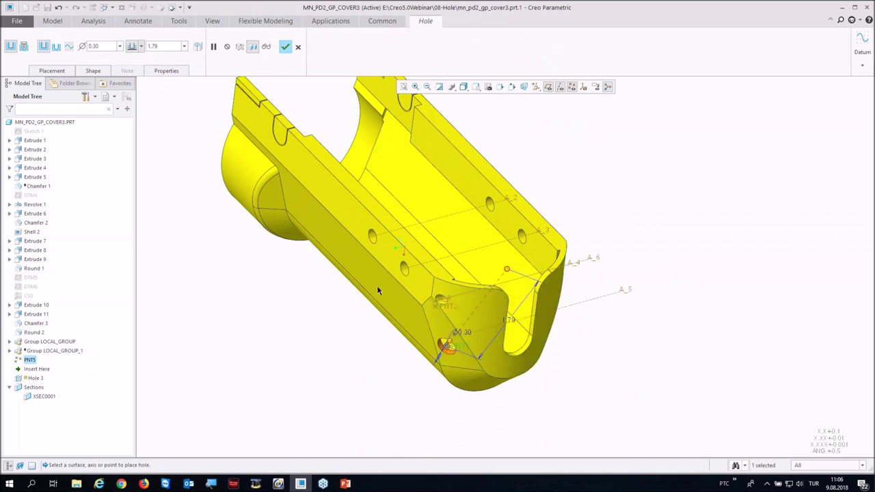
# Step: Orient the hole parallel to axis A_2
pyautogui.click(92, 71)
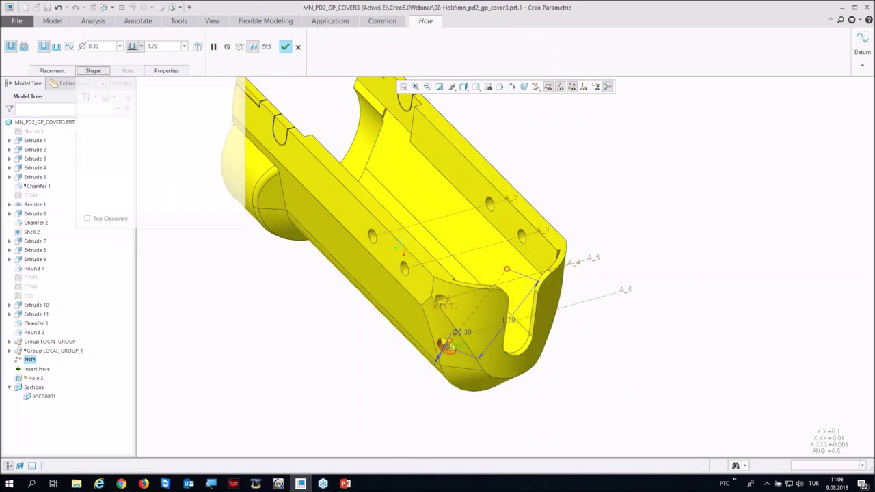
pyautogui.click(52, 71)
pyautogui.click(49, 186)
pyautogui.click(465, 211)
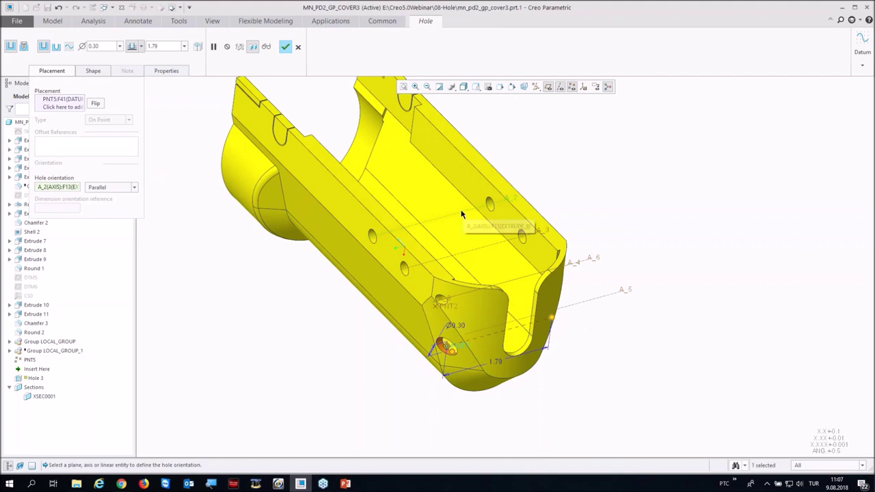
pyautogui.moveTo(404, 390)
pyautogui.mouseDown(button='middle')
pyautogui.moveTo(347, 359)
pyautogui.moveTo(350, 375)
pyautogui.moveTo(399, 388)
pyautogui.moveTo(180, 197)
pyautogui.mouseUp(button='middle')
# Step: Add top clearance, finish Hole 3, and close the cover part
pyautogui.click(93, 70)
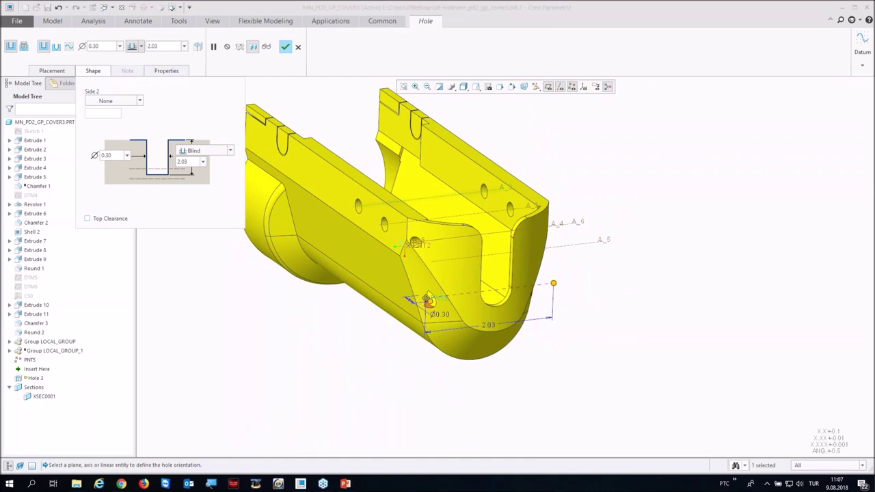
pyautogui.click(87, 218)
pyautogui.moveTo(313, 309); pyautogui.dragTo(266, 316, button='middle')
pyautogui.scroll(-5, 265, 316)
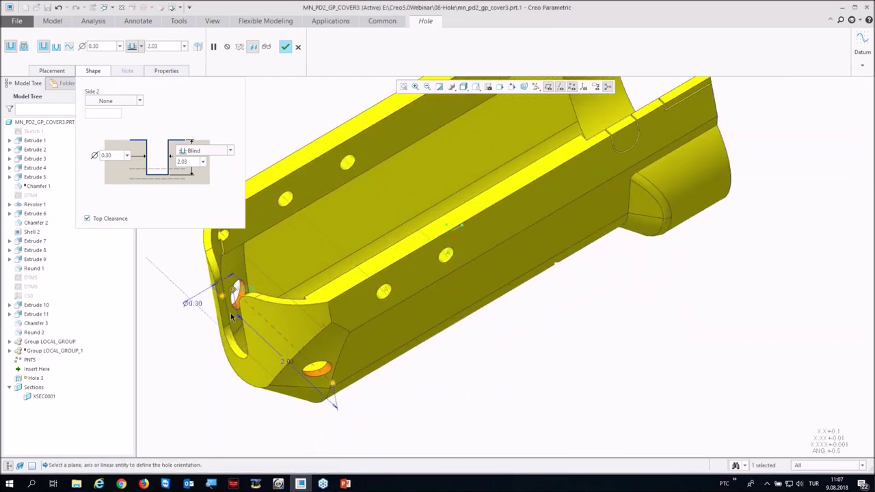
pyautogui.click(285, 46)
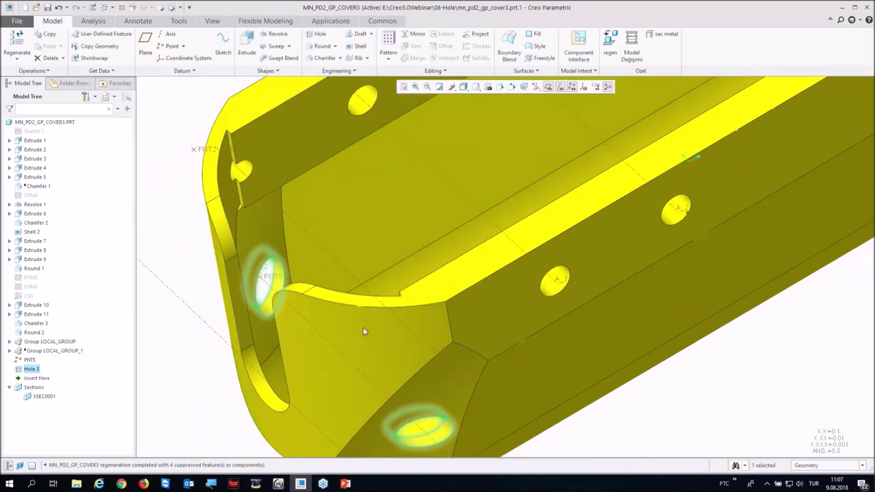
pyautogui.scroll(6, 363, 327)
pyautogui.moveTo(363, 327)
pyautogui.mouseDown(button='middle')
pyautogui.moveTo(426, 291)
pyautogui.moveTo(383, 246)
pyautogui.mouseUp(button='middle')
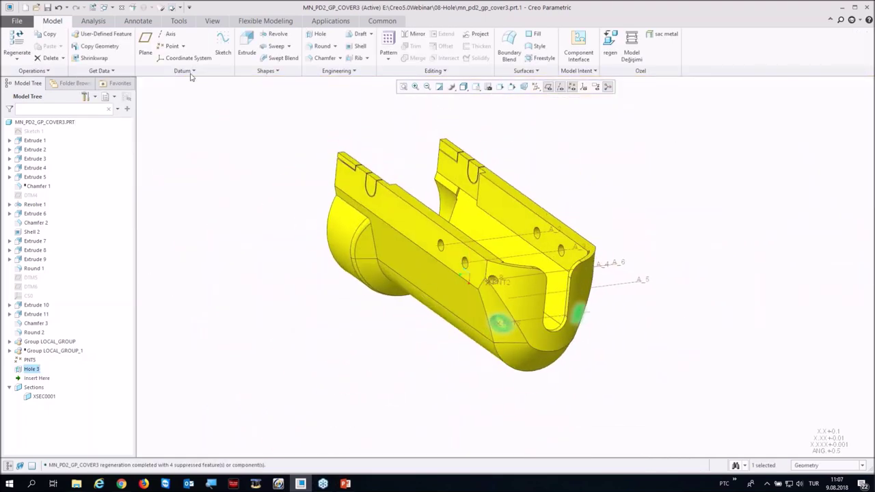
pyautogui.click(121, 8)
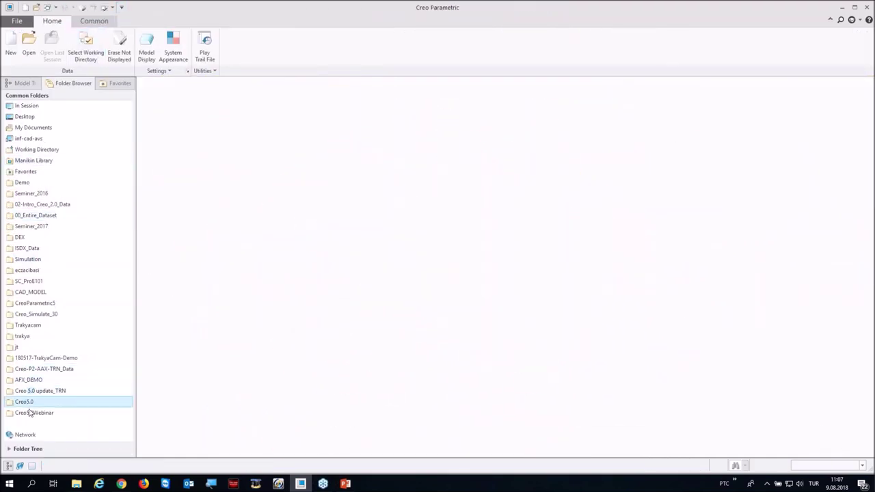
# Step: Browse to Creo5.0Webinar > 09-Midplane and open mn_pressure_switch.prt
pyautogui.click(34, 412)
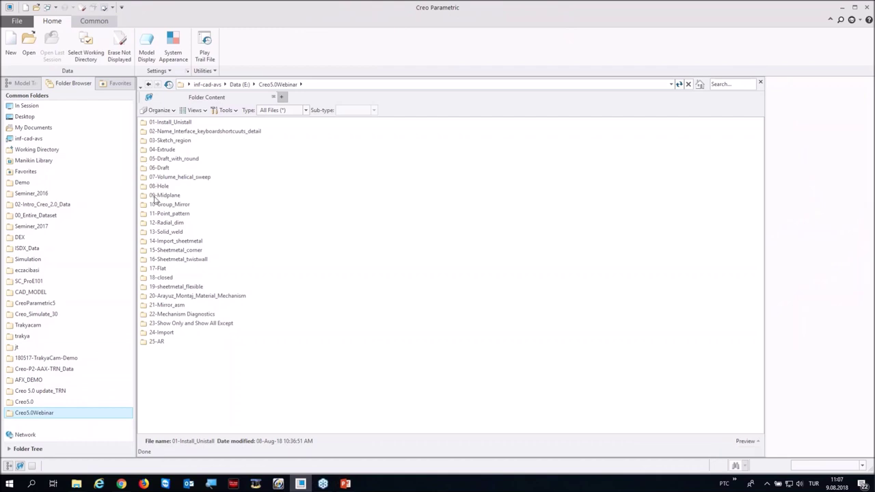
pyautogui.click(156, 197)
pyautogui.doubleClick(156, 196)
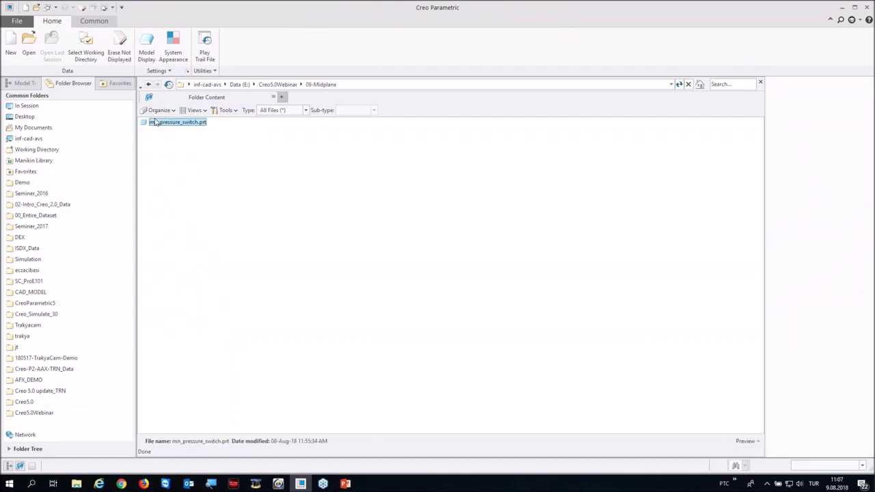
pyautogui.doubleClick(156, 121)
pyautogui.moveTo(391, 253); pyautogui.dragTo(342, 236, button='middle')
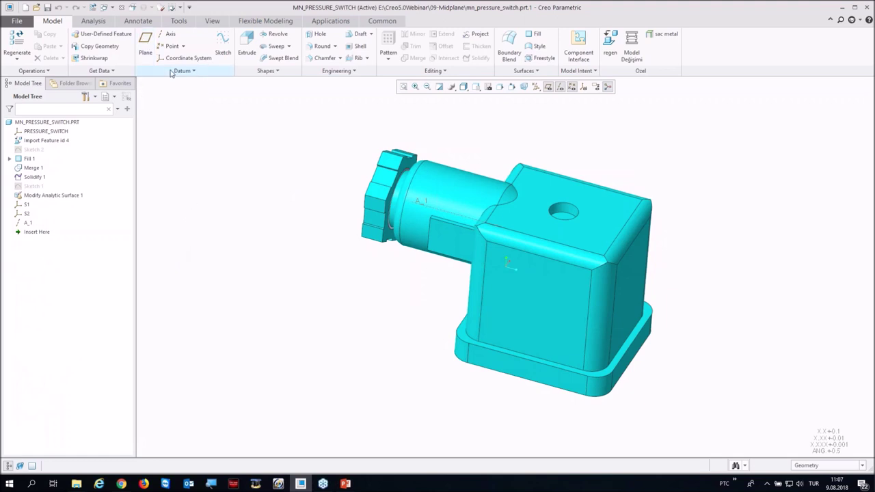
# Step: Create midplane datum DTM1 between the housing's front face and its opposite face
pyautogui.click(146, 44)
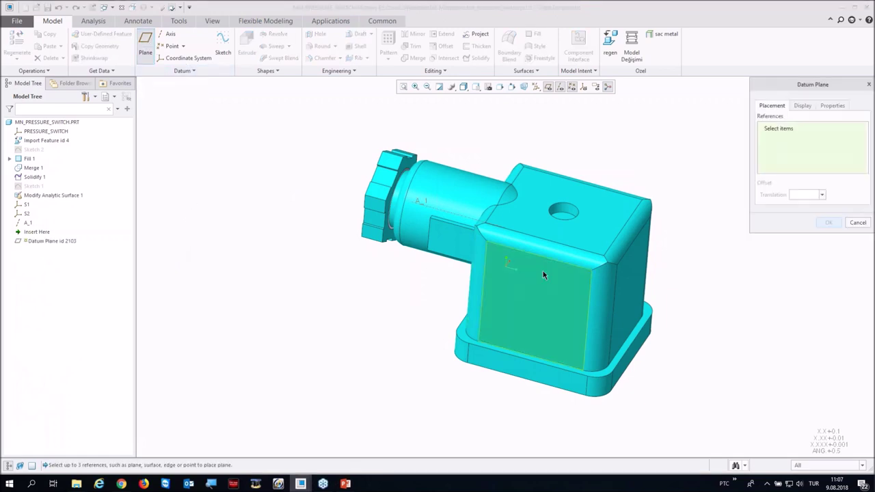
pyautogui.click(543, 271)
pyautogui.moveTo(543, 271); pyautogui.dragTo(502, 347, button='middle')
pyautogui.keyDown('ctrl'); pyautogui.click(503, 269); pyautogui.keyUp('ctrl')
pyautogui.moveTo(503, 269); pyautogui.dragTo(508, 270, button='middle')
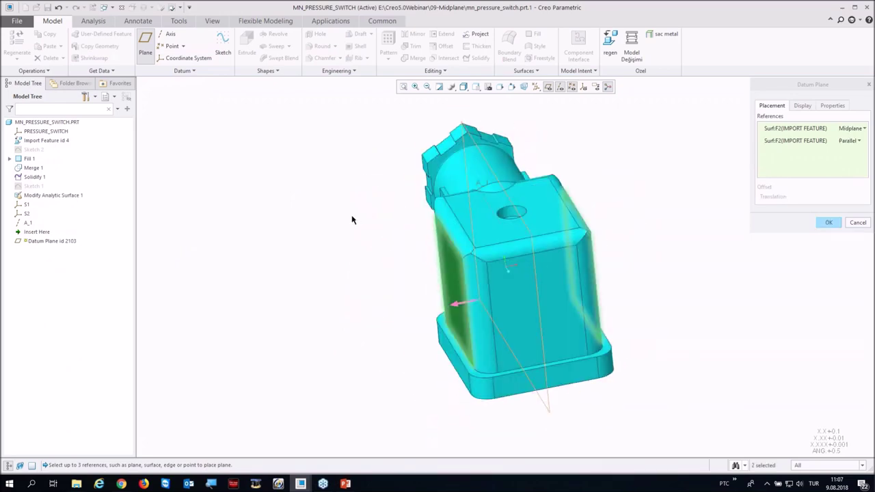
pyautogui.middleClick(349, 220)
pyautogui.hotkey('ctrl', 'd')
# Step: Create midplane datum DTM2 between a face and the opposite knurled end
pyautogui.click(145, 42)
pyautogui.click(605, 302)
pyautogui.moveTo(605, 302)
pyautogui.mouseDown(button='middle')
pyautogui.moveTo(520, 270)
pyautogui.moveTo(444, 273)
pyautogui.moveTo(400, 259)
pyautogui.moveTo(407, 254)
pyautogui.mouseUp(button='middle')
pyautogui.keyDown('ctrl'); pyautogui.click(444, 273); pyautogui.keyUp('ctrl')
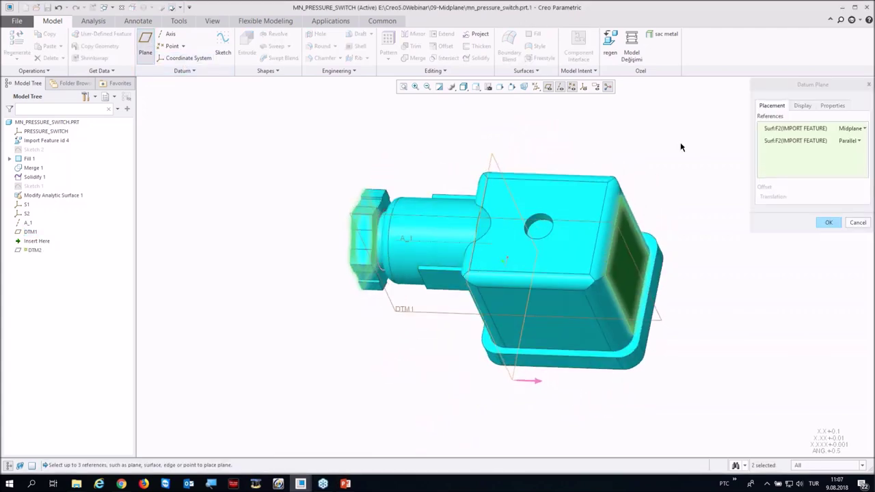
pyautogui.click(828, 222)
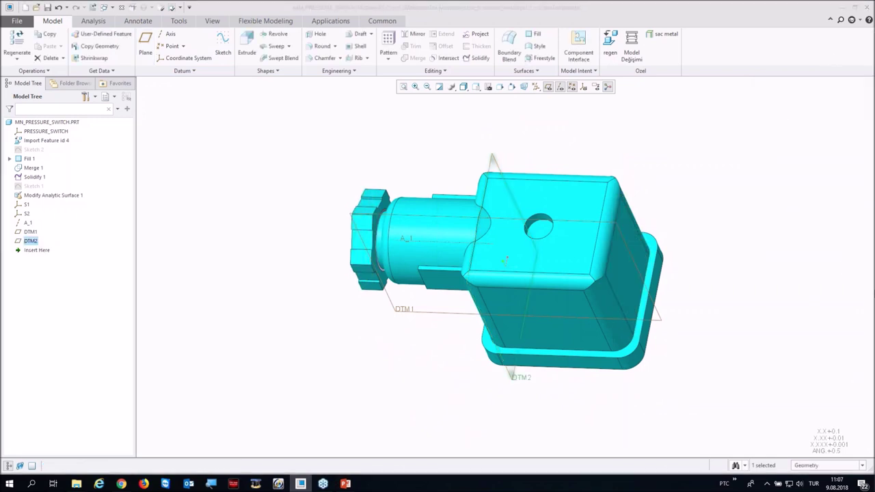
# Step: Close the pressure switch and open mn_pd2_axis_audio.prt from Creo5.0Webinar > 10-Group_Mirror
pyautogui.click(123, 8)
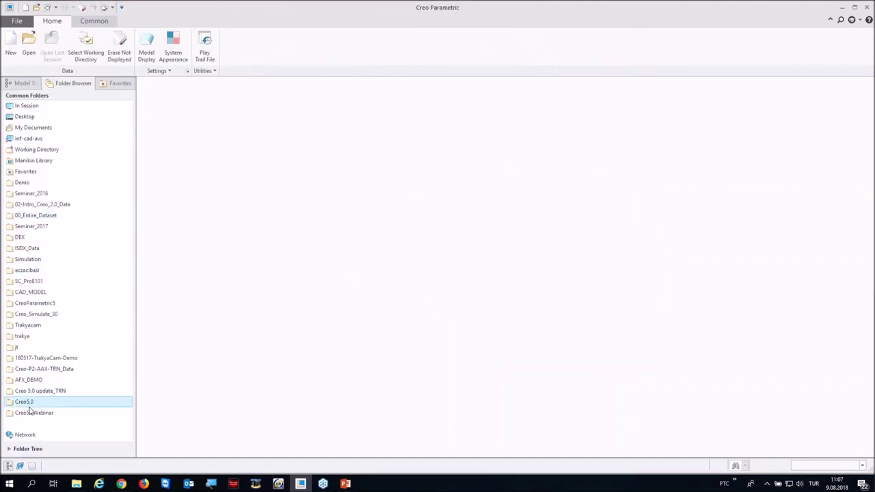
pyautogui.click(31, 412)
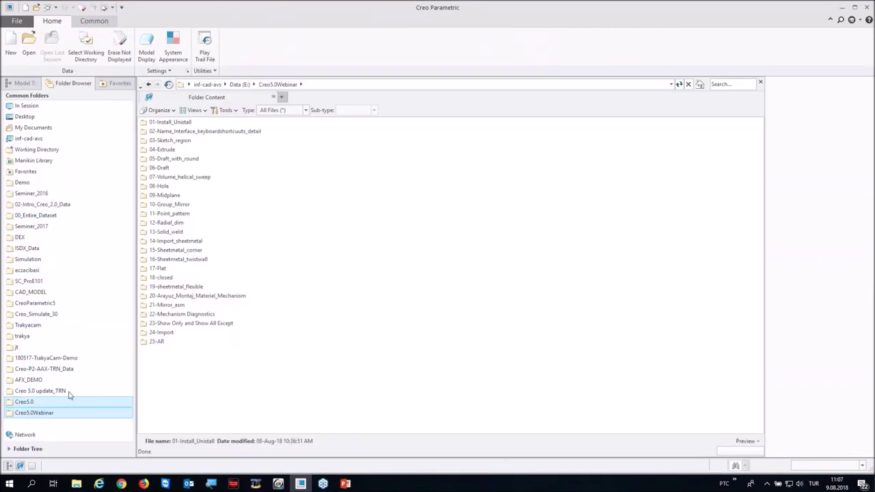
pyautogui.doubleClick(167, 204)
pyautogui.doubleClick(175, 123)
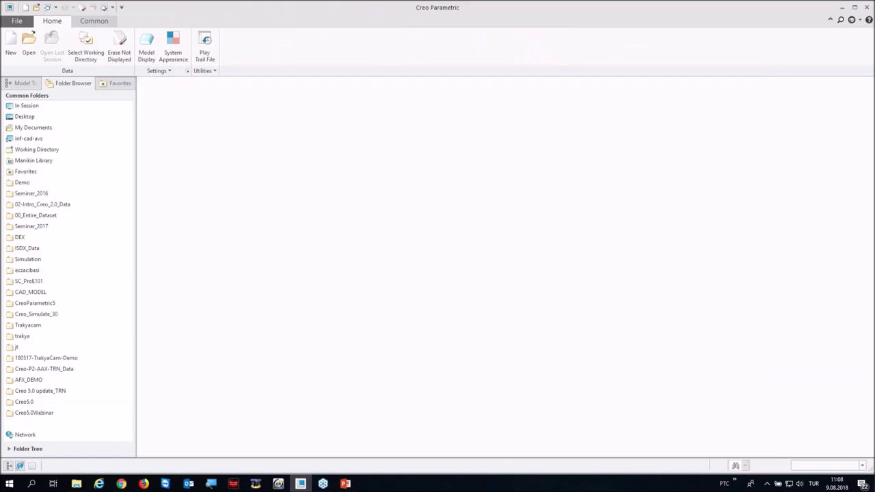
pyautogui.moveTo(355, 244); pyautogui.dragTo(335, 301, button='middle')
pyautogui.scroll(2, 319, 337)
pyautogui.scroll(2, 319, 337)
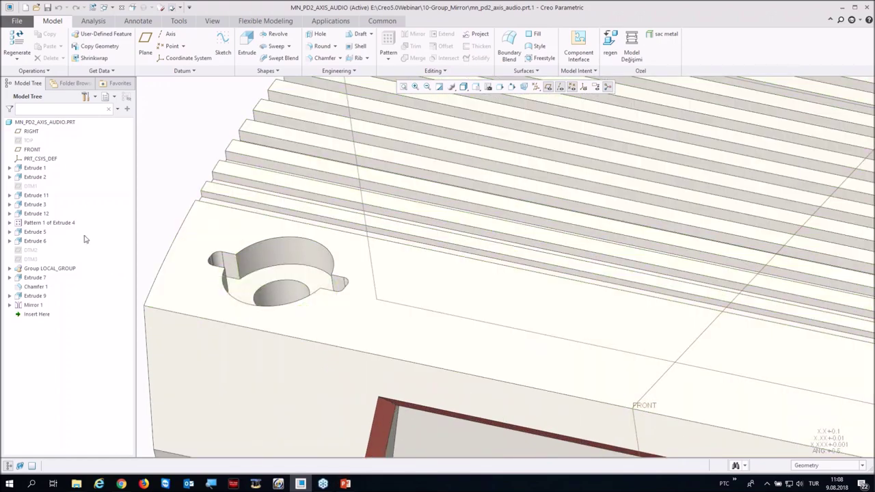
# Step: Select Extrude 11 and Extrude 3 together in the Model Tree
pyautogui.click(33, 195)
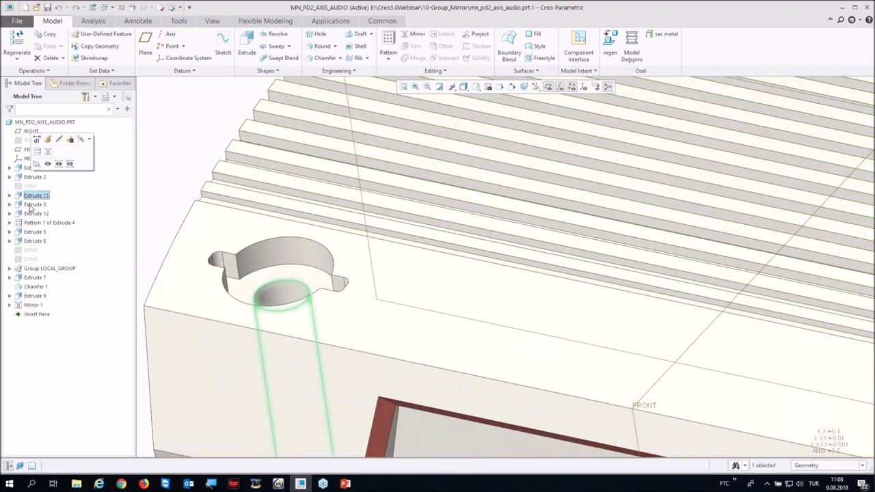
pyautogui.keyDown('ctrl'); pyautogui.click(34, 205); pyautogui.keyUp('ctrl')
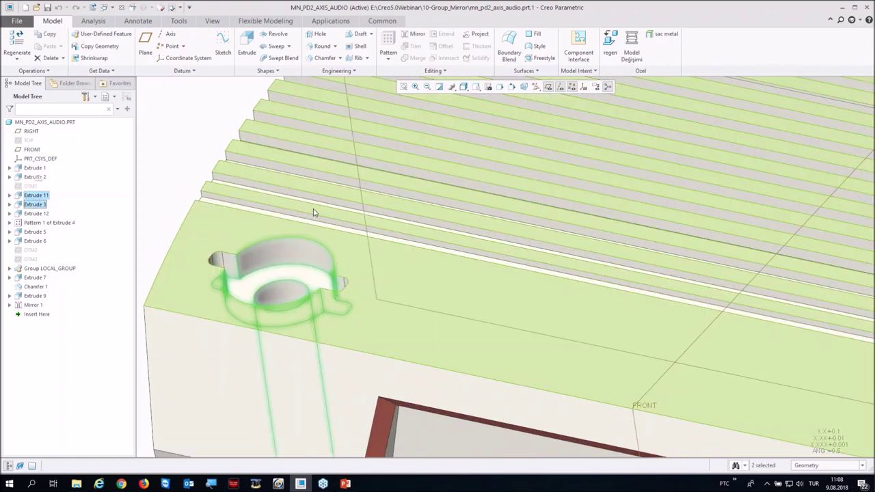
pyautogui.scroll(-2, 313, 213)
pyautogui.moveTo(313, 213); pyautogui.dragTo(374, 182, button='middle')
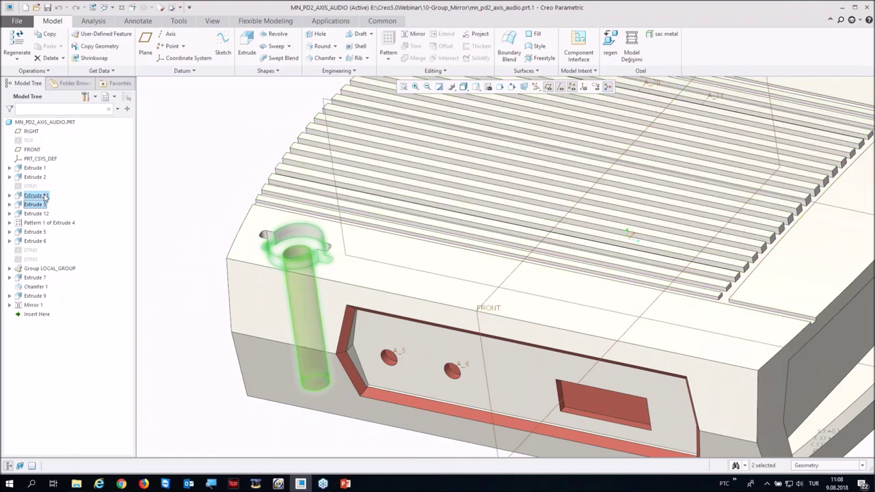
# Step: Group Extrude 11 and Extrude 3 into LOCAL_GROUP_1
pyautogui.rightClick(44, 197)
pyautogui.click(61, 167)
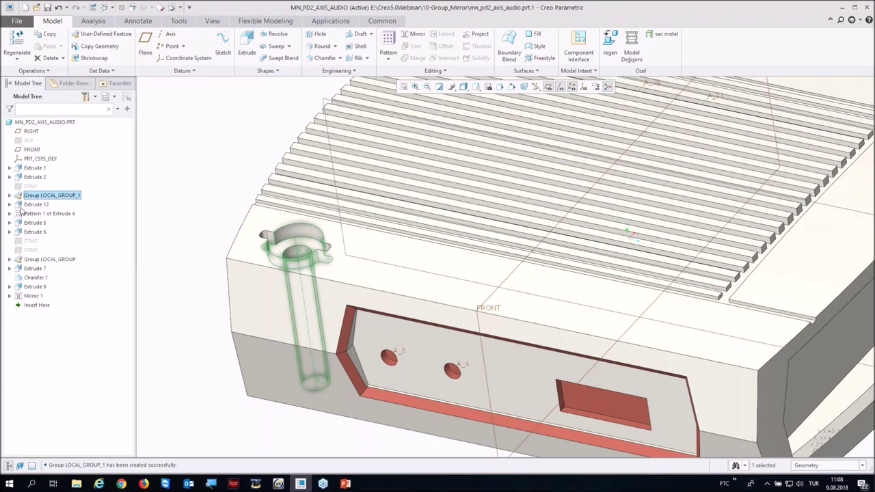
pyautogui.click(9, 196)
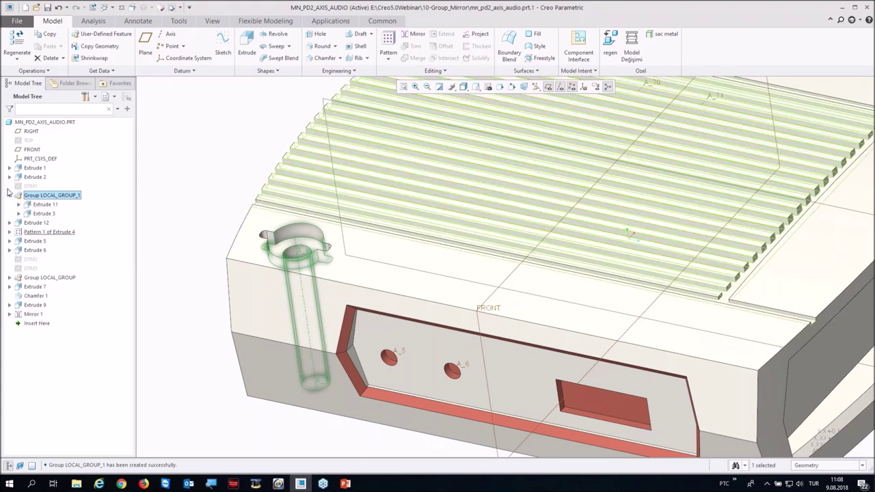
# Step: Move Extrude 12 into LOCAL_GROUP_1, then back out of the group
pyautogui.click(32, 224)
pyautogui.click(31, 196)
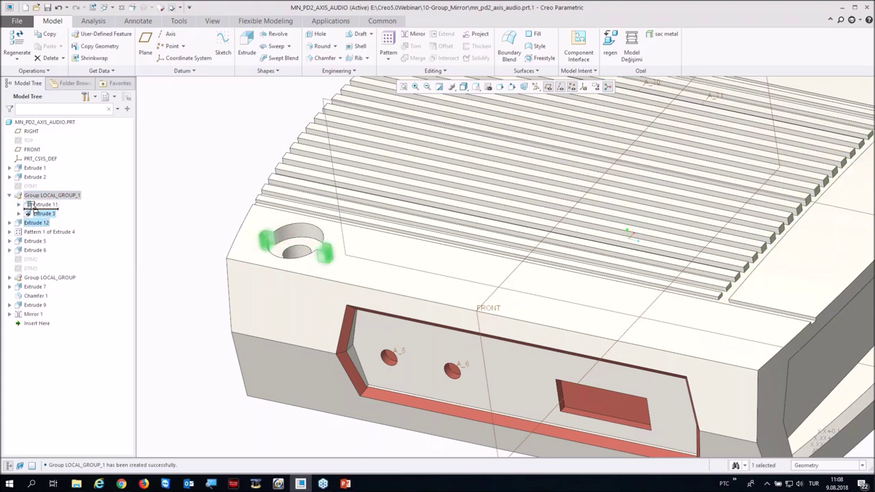
pyautogui.moveTo(31, 197); pyautogui.dragTo(32, 198)
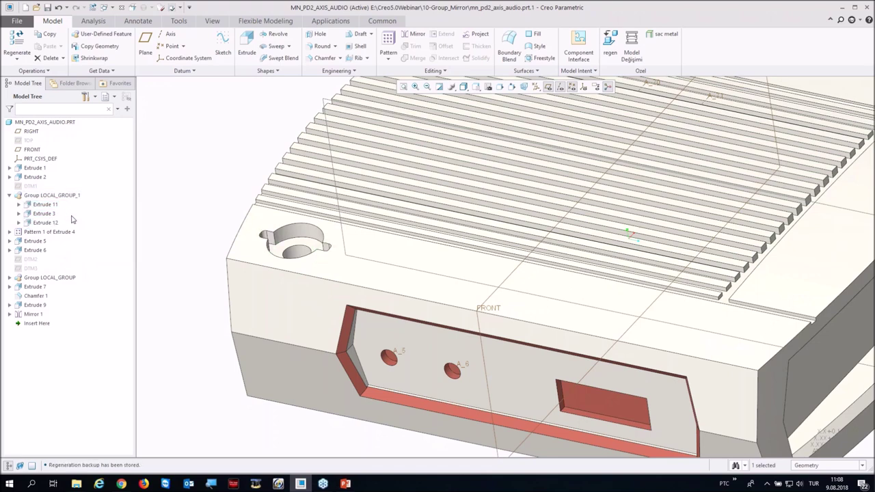
pyautogui.click(29, 196)
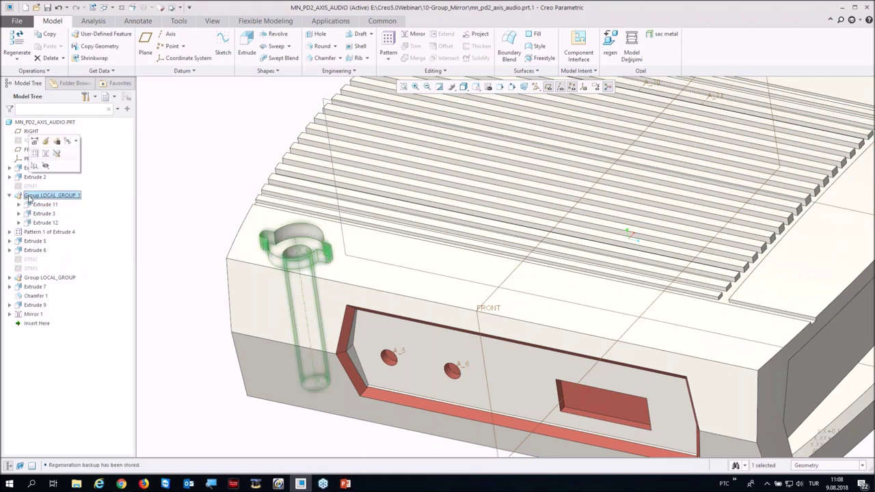
pyautogui.click(116, 195)
pyautogui.click(51, 223)
pyautogui.moveTo(46, 224); pyautogui.dragTo(49, 237)
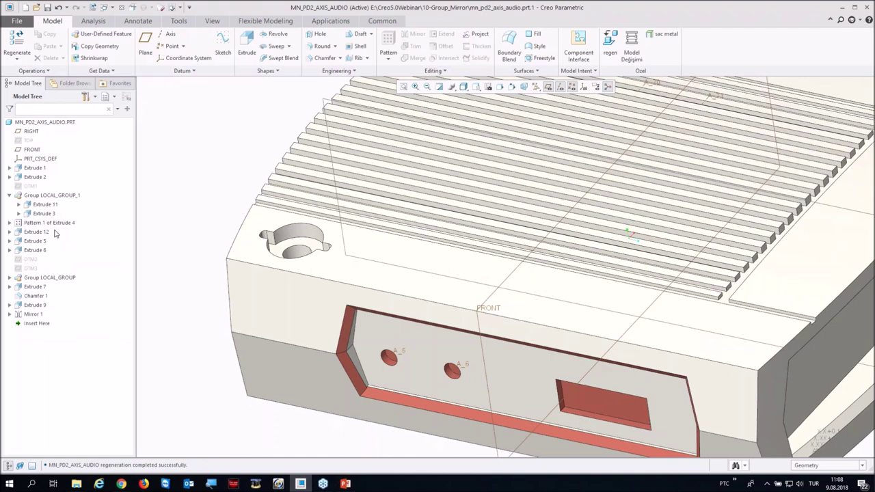
# Step: Restore the default orientation and select Group LOCAL_GROUP_1
pyautogui.click(37, 196)
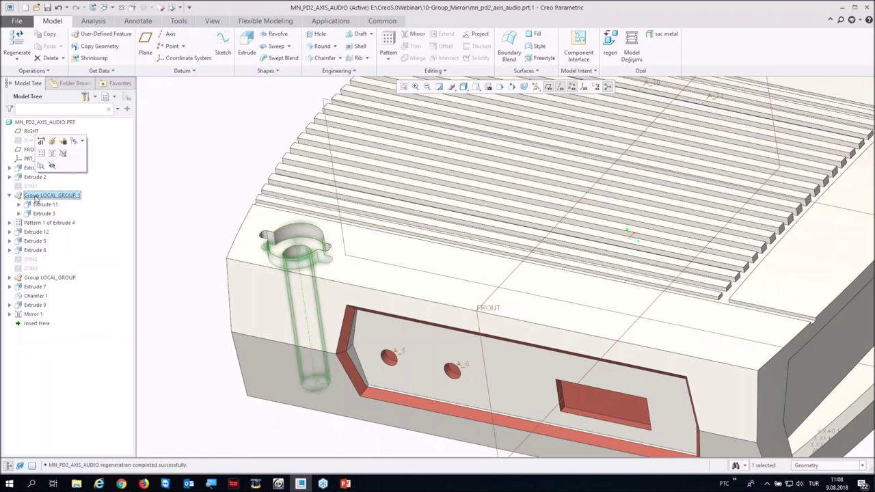
pyautogui.click(164, 191)
pyautogui.hotkey('ctrl', 'd')
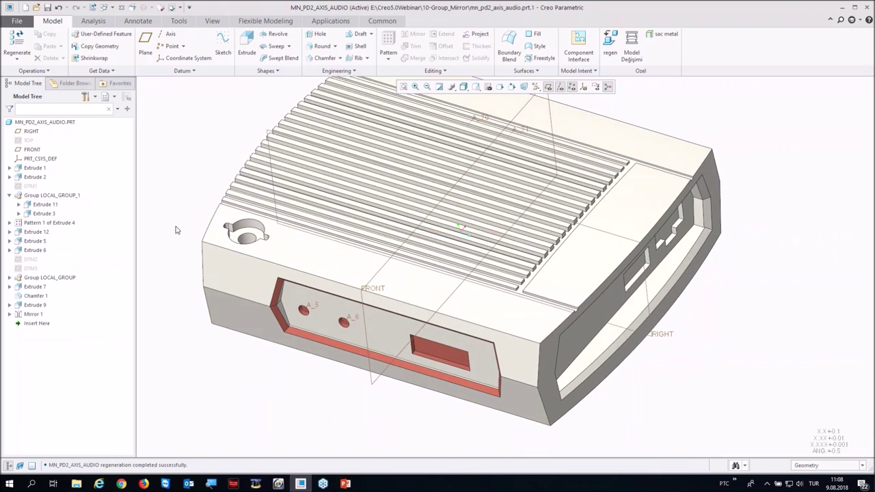
pyautogui.click(49, 195)
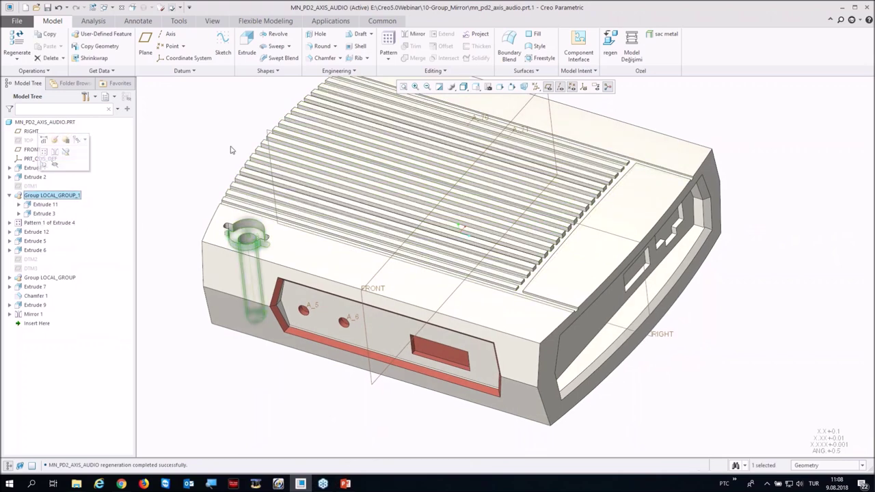
# Step: Mirror LOCAL_GROUP_1 across the FRONT plane, creating Mirror 2
pyautogui.click(413, 34)
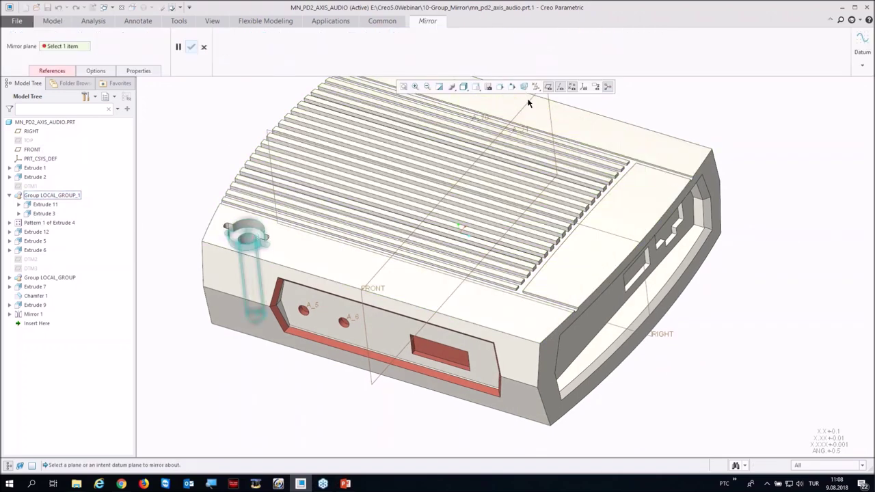
pyautogui.click(375, 273)
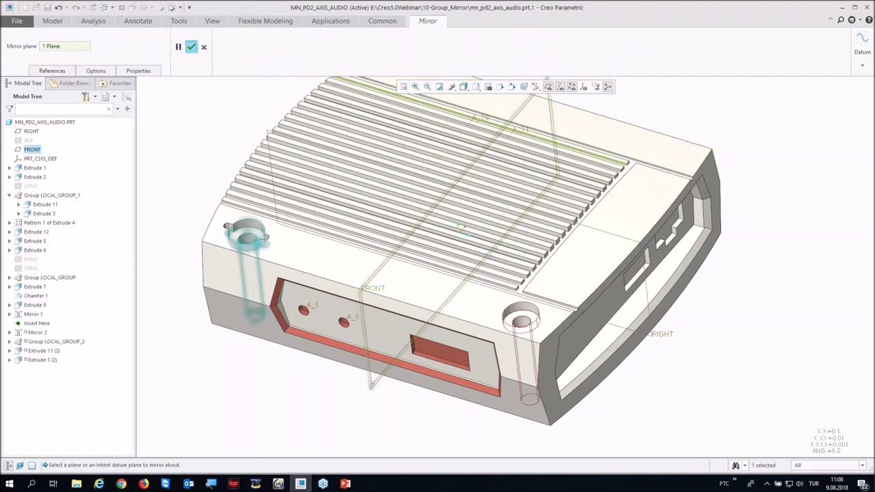
pyautogui.click(192, 47)
pyautogui.scroll(-2, 280, 322)
pyautogui.click(202, 198)
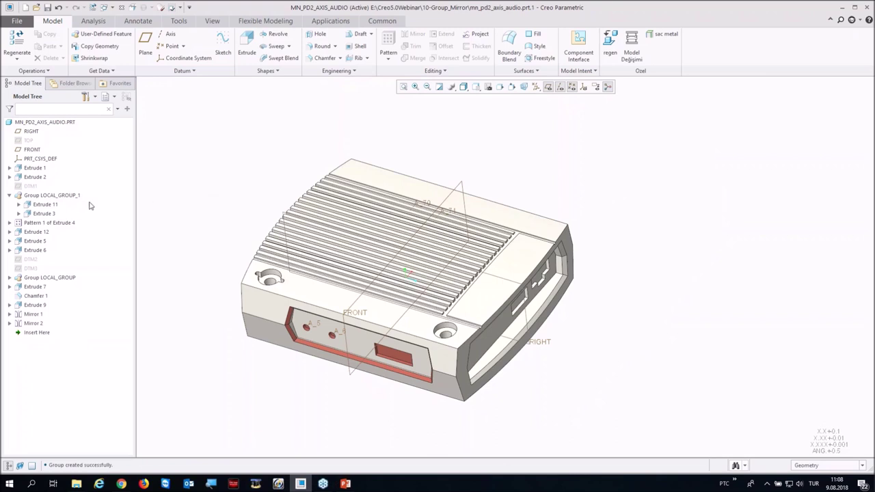
# Step: Redefine Mirror 2 with Reapply Mirror enabled, then close the audio part
pyautogui.click(40, 324)
pyautogui.click(39, 283)
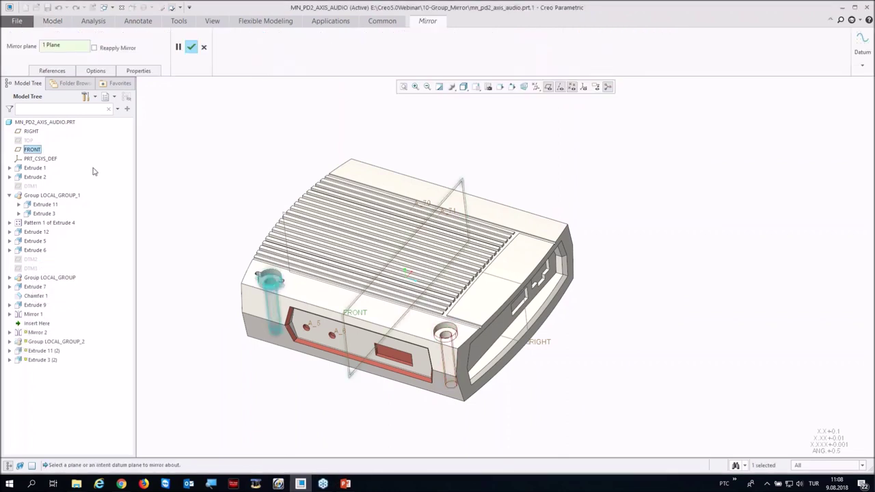
pyautogui.click(114, 48)
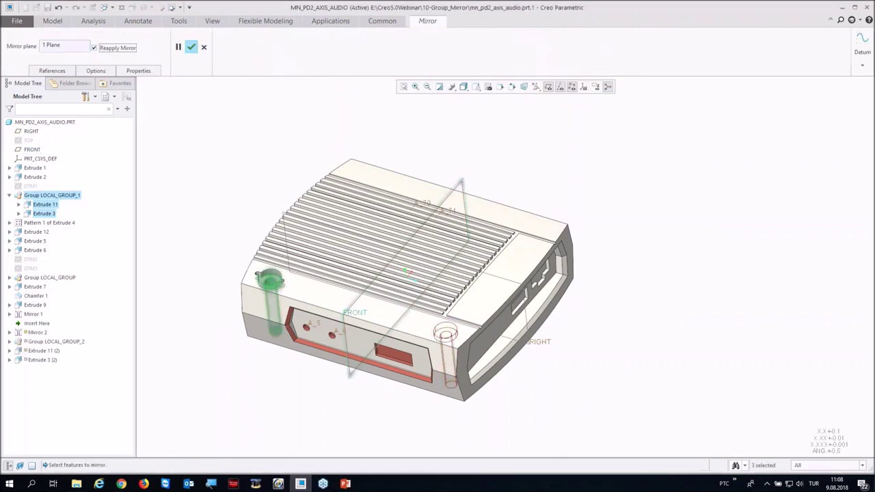
pyautogui.keyDown('ctrl'); pyautogui.click(37, 233); pyautogui.keyUp('ctrl')
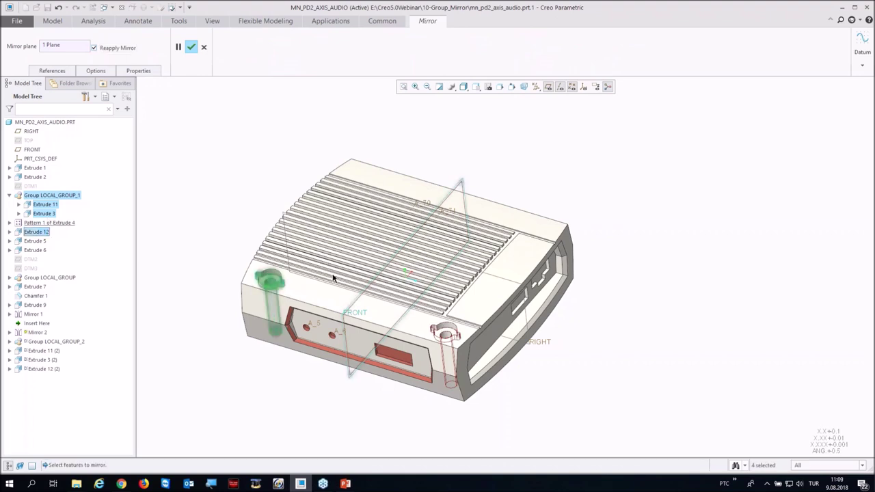
pyautogui.keyDown('ctrl'); pyautogui.click(39, 232); pyautogui.keyUp('ctrl')
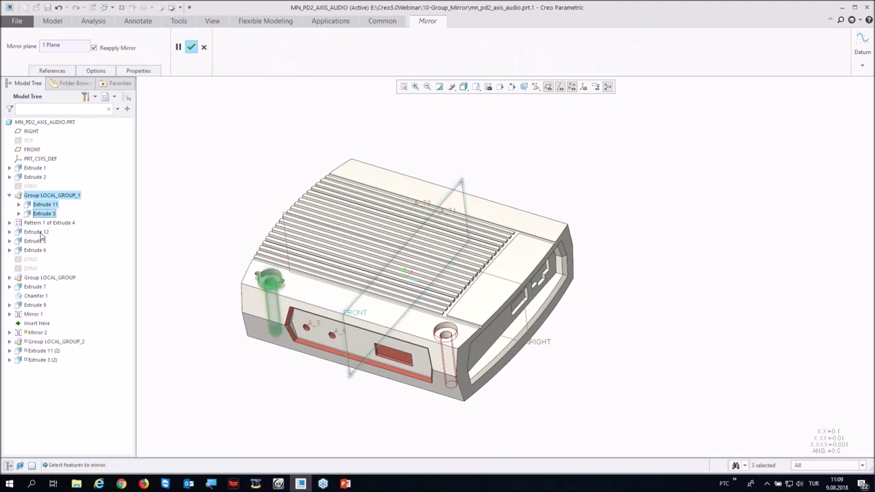
pyautogui.click(190, 46)
pyautogui.moveTo(239, 187); pyautogui.dragTo(234, 201, button='middle')
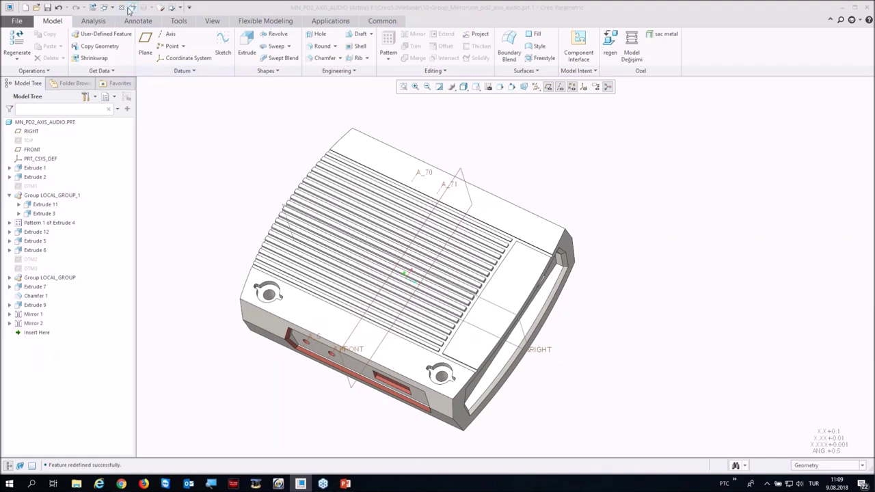
pyautogui.click(128, 8)
pyautogui.click(64, 412)
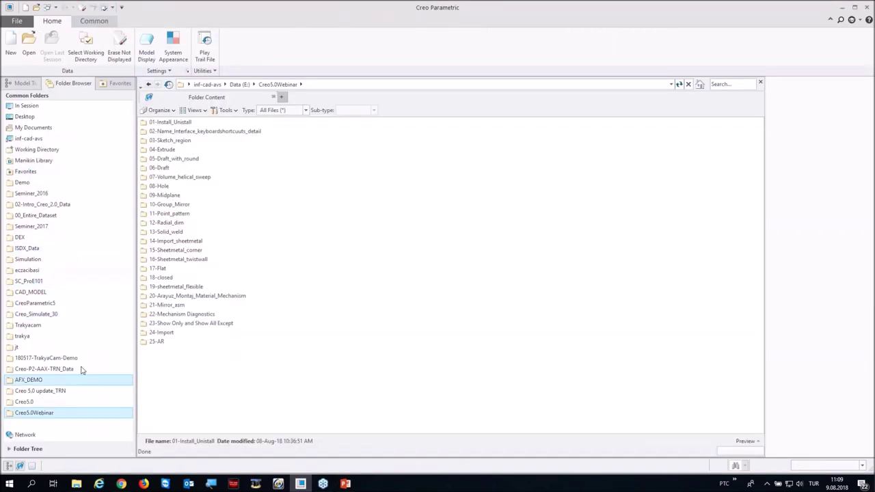
# Step: Open point_pattern.prt from 11-Point_pattern and select the Extrude 2 keyhole cut
pyautogui.doubleClick(167, 214)
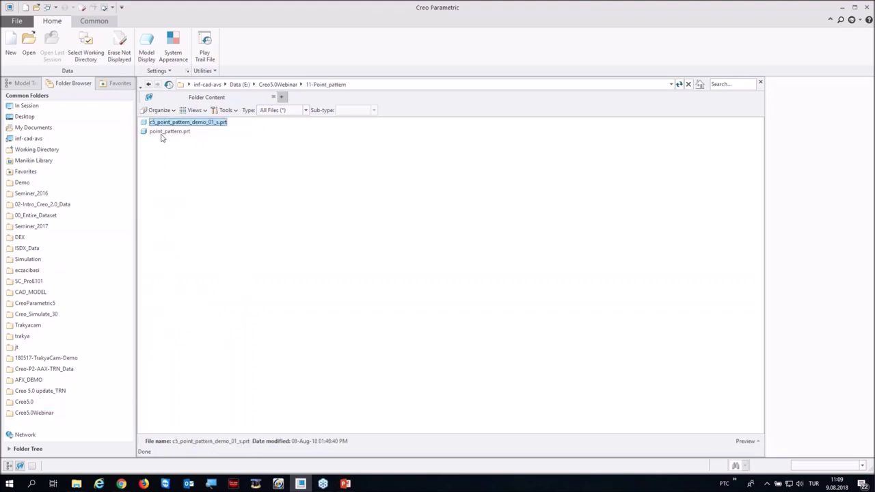
pyautogui.doubleClick(167, 130)
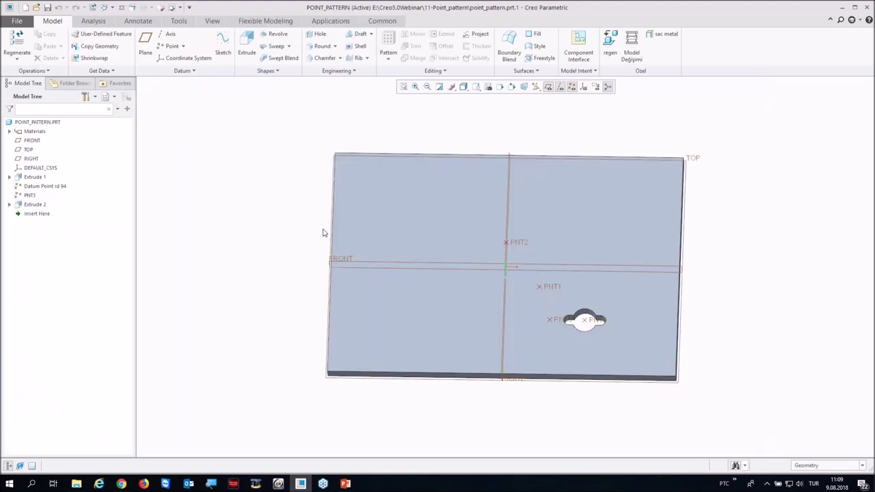
pyautogui.moveTo(427, 258)
pyautogui.mouseDown(button='middle')
pyautogui.moveTo(403, 226)
pyautogui.moveTo(416, 234)
pyautogui.moveTo(410, 260)
pyautogui.moveTo(414, 236)
pyautogui.mouseUp(button='middle')
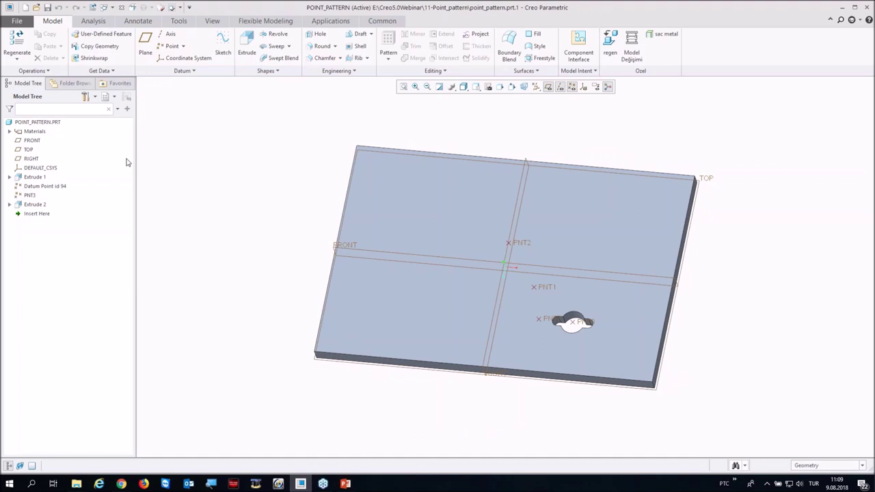
pyautogui.click(41, 205)
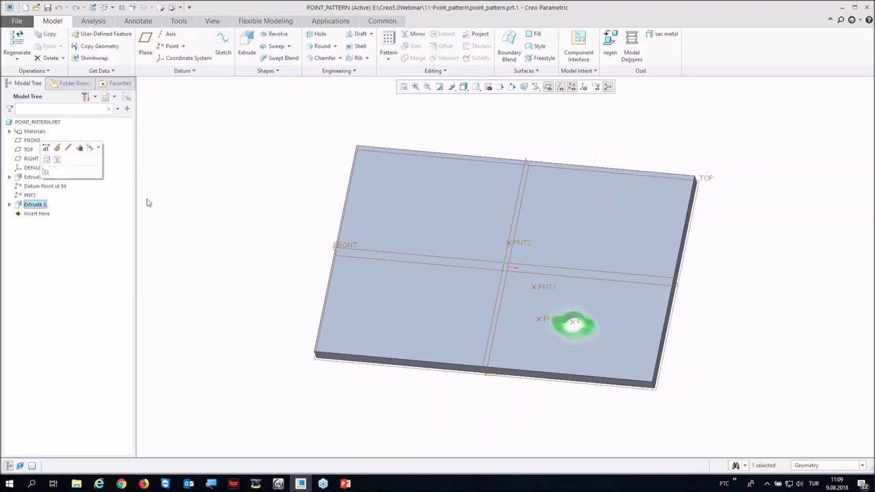
# Step: Create a Point pattern of Extrude 2 using Datum Point id 94 as locations
pyautogui.click(387, 44)
pyautogui.click(26, 45)
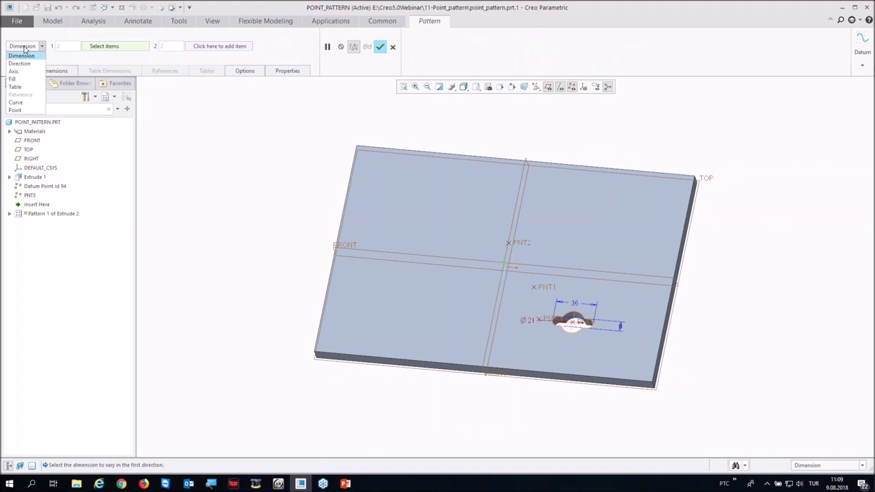
pyautogui.click(21, 111)
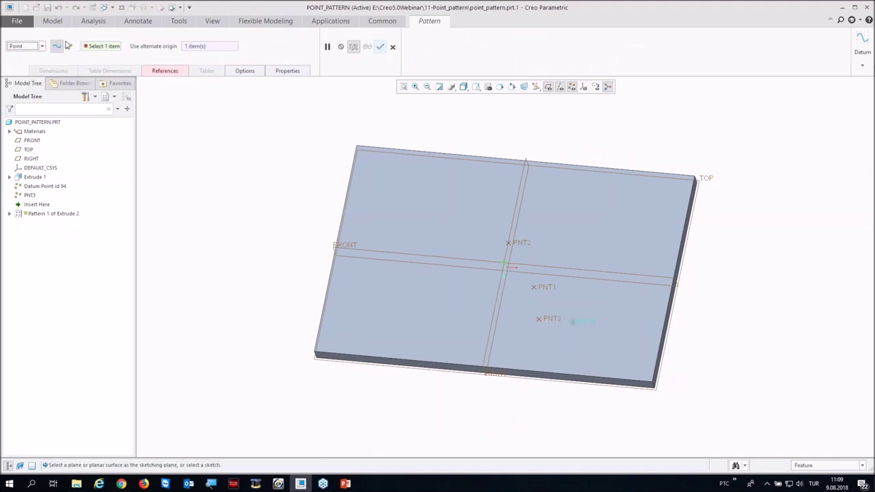
pyautogui.click(69, 46)
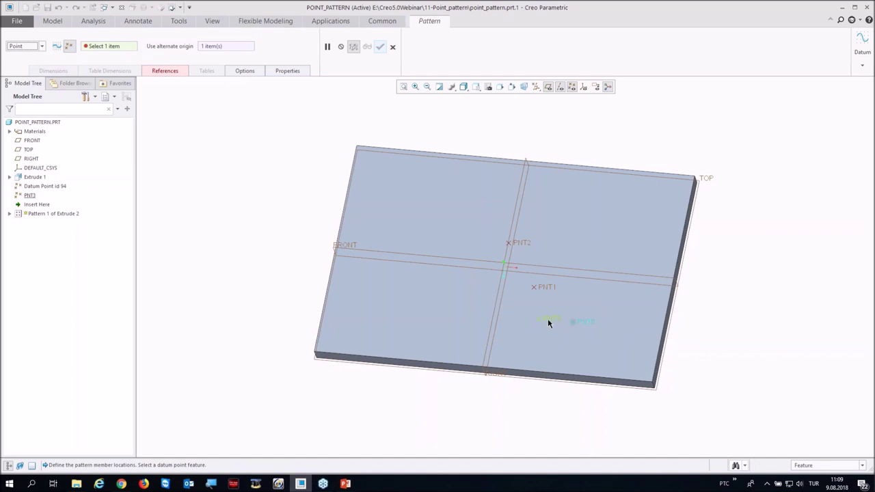
pyautogui.click(539, 286)
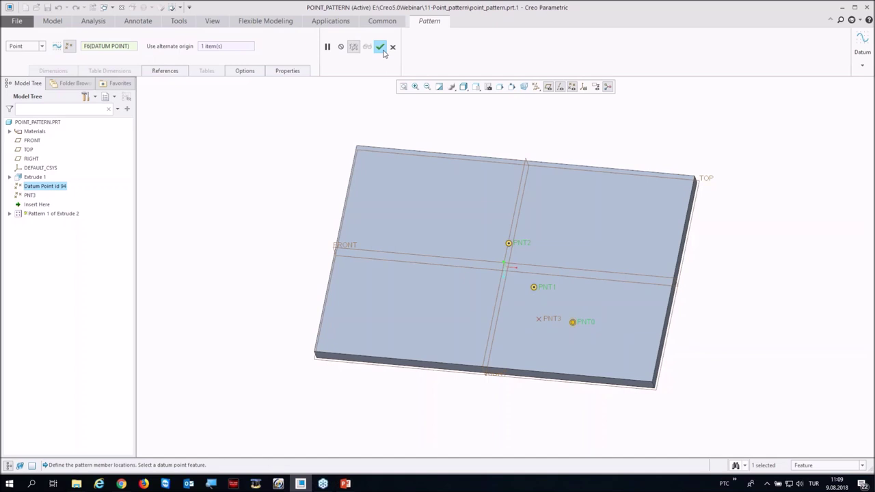
pyautogui.click(381, 48)
pyautogui.moveTo(264, 183); pyautogui.dragTo(267, 168, button='middle')
# Step: Edit Pattern 1 to use PNT3 as its point reference
pyautogui.rightClick(72, 205)
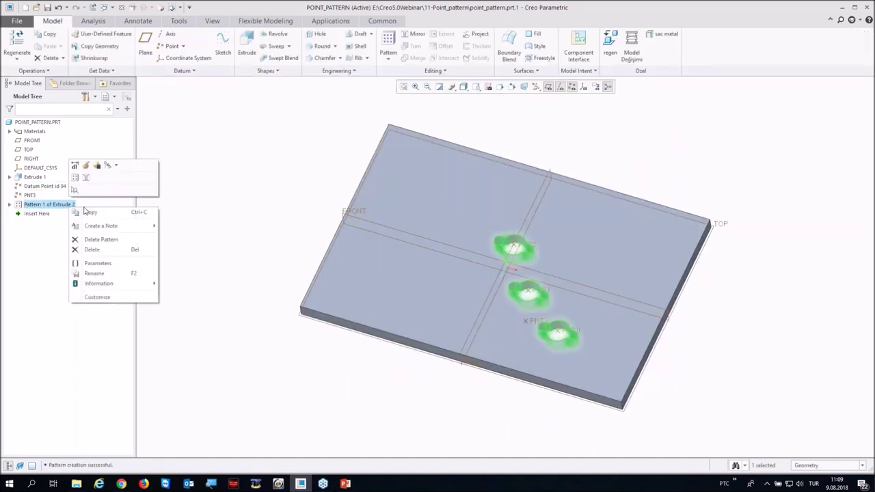
pyautogui.click(86, 166)
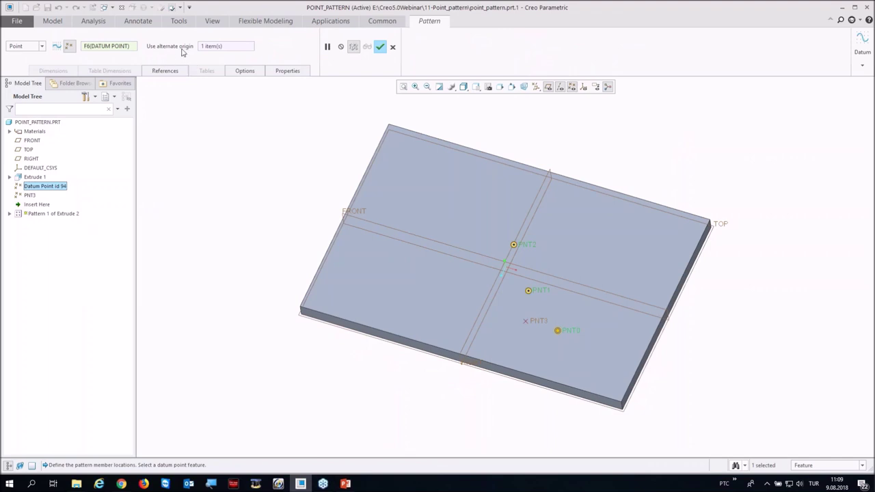
pyautogui.click(523, 322)
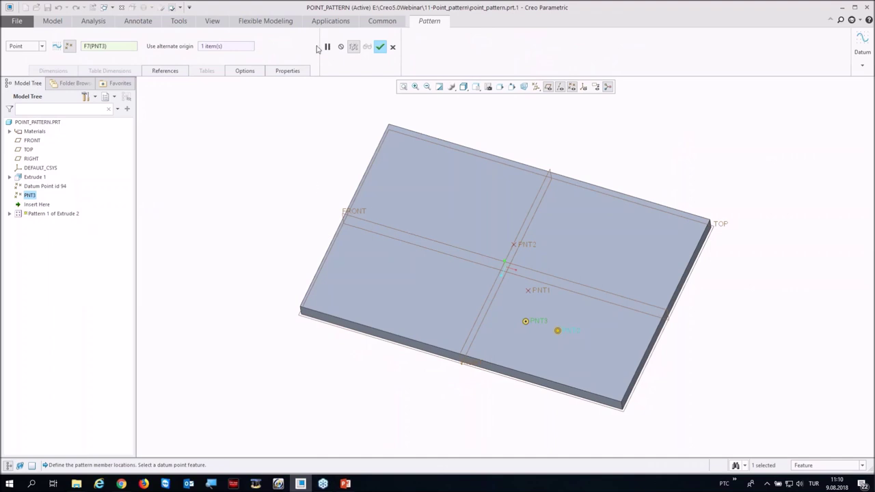
pyautogui.click(380, 47)
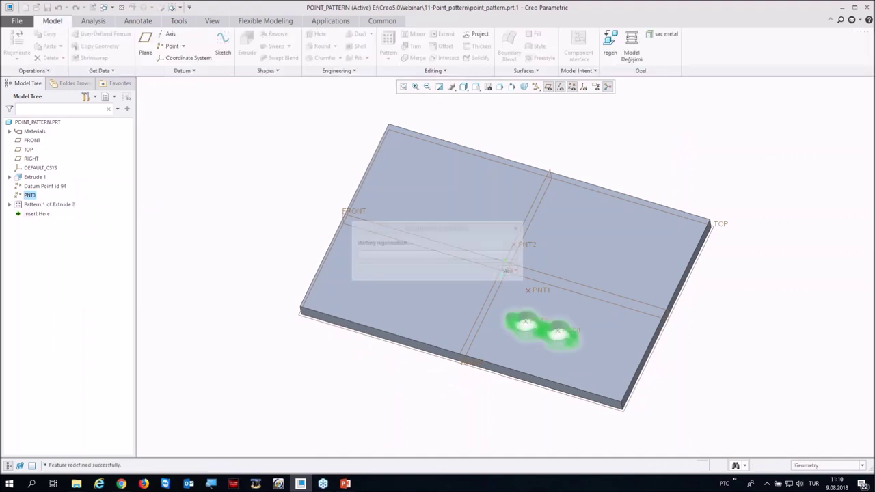
# Step: Redefine Pattern 1 back to Datum Point id 94 with PNT3 as alternate origin
pyautogui.rightClick(58, 205)
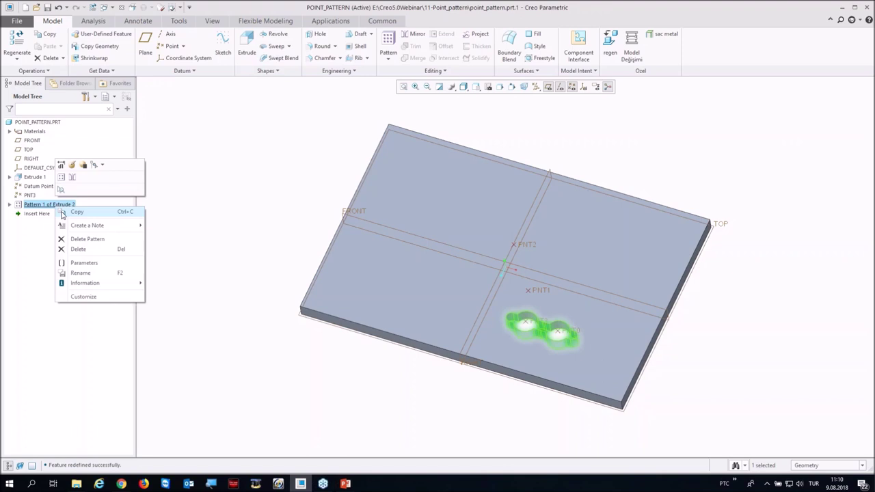
pyautogui.click(60, 165)
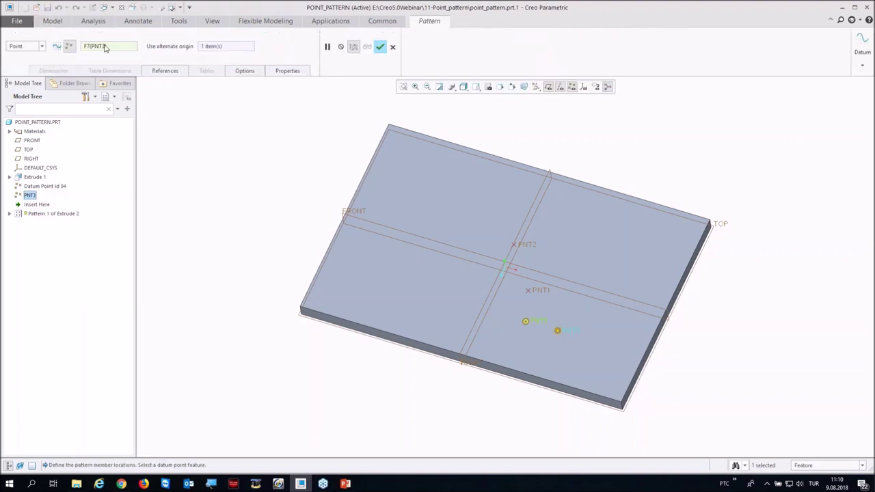
pyautogui.click(537, 291)
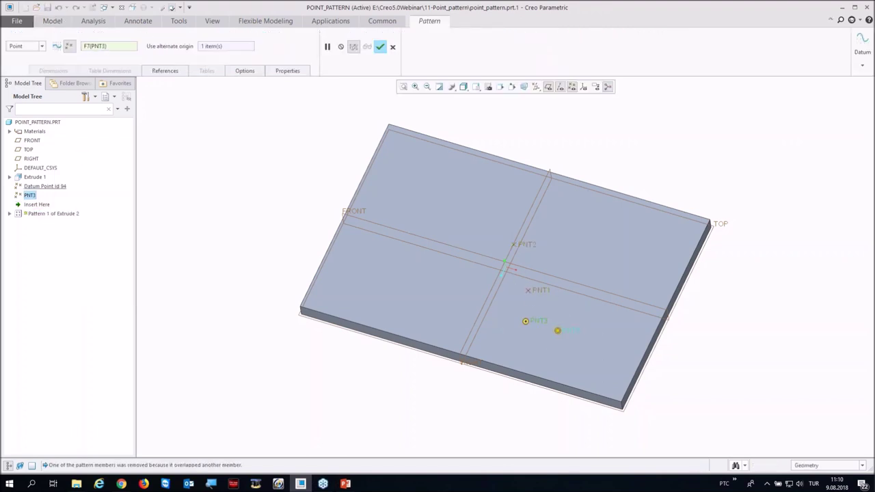
pyautogui.click(224, 47)
pyautogui.click(536, 322)
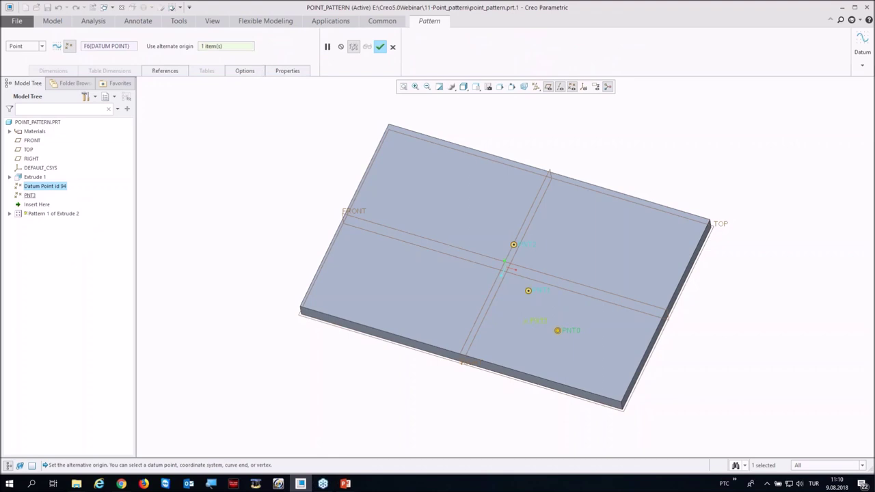
pyautogui.click(381, 47)
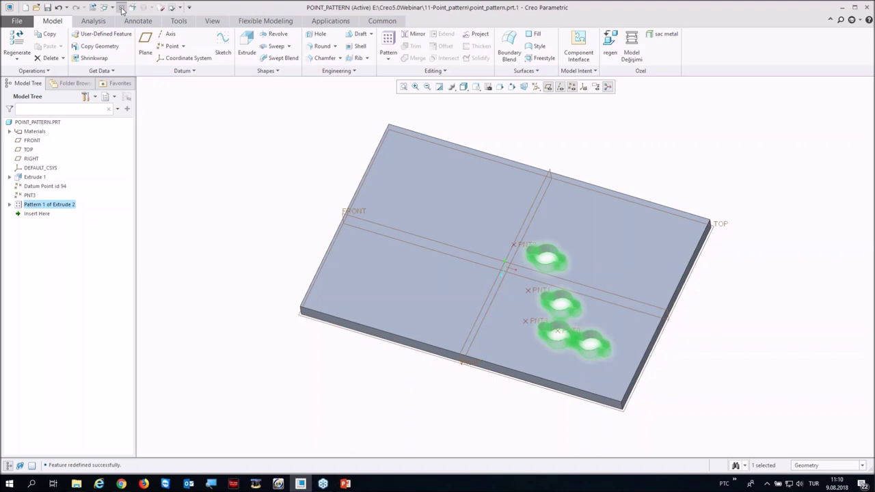
# Step: Close the point pattern part and open mbd_radial_dims.prt from the 12-Radial_dim webinar folder
pyautogui.click(121, 9)
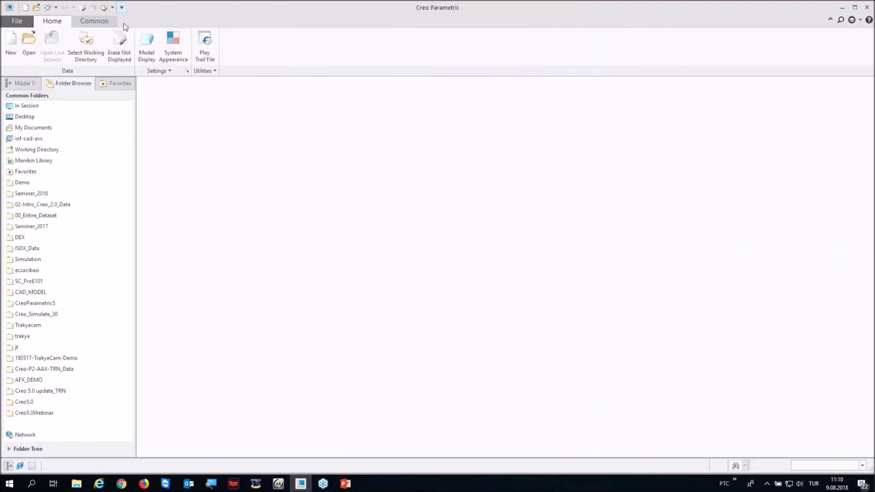
pyautogui.click(34, 413)
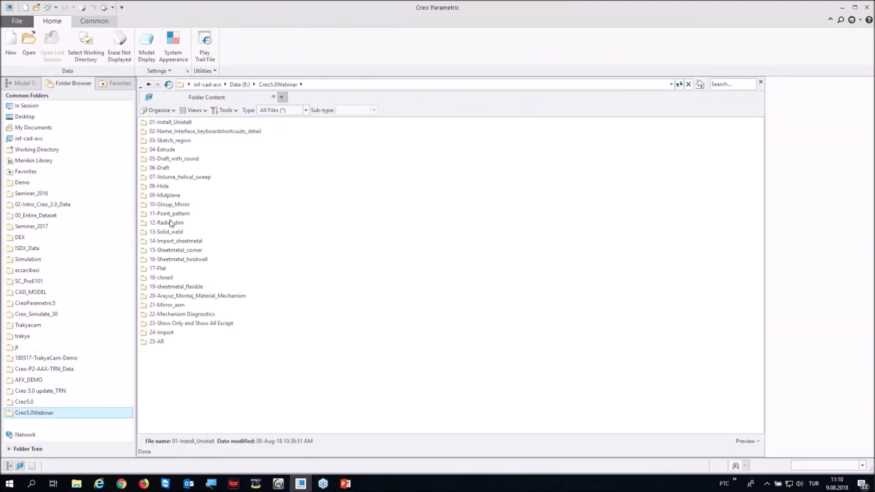
pyautogui.click(171, 224)
pyautogui.doubleClick(171, 225)
pyautogui.doubleClick(158, 122)
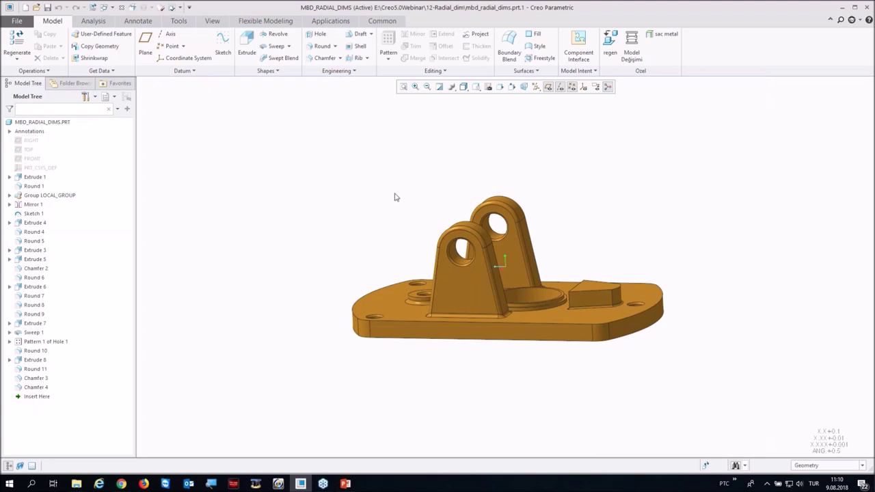
# Step: Reset the part orientation, turn on annotation display, and bring up the Annotate tools
pyautogui.hotkey('ctrl', 'd')
pyautogui.click(596, 86)
pyautogui.moveTo(366, 223); pyautogui.dragTo(520, 301, button='middle')
pyautogui.scroll(2, 432, 278)
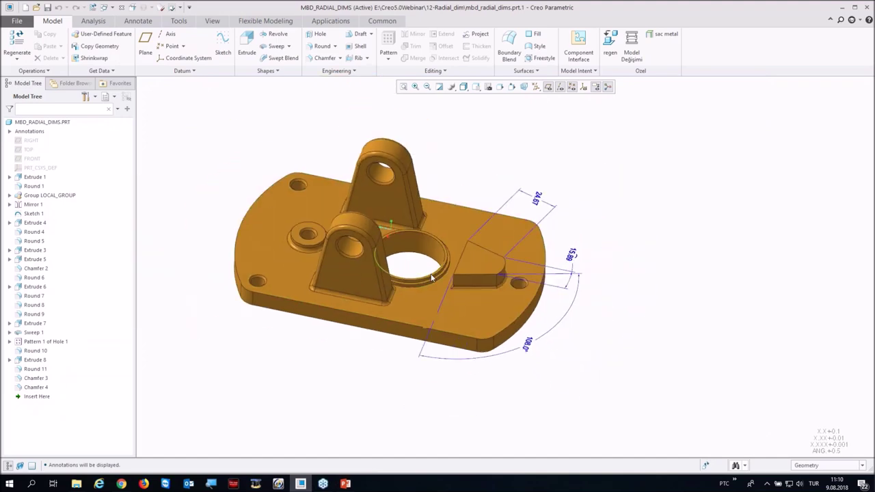
pyautogui.scroll(-1, 432, 278)
pyautogui.click(138, 20)
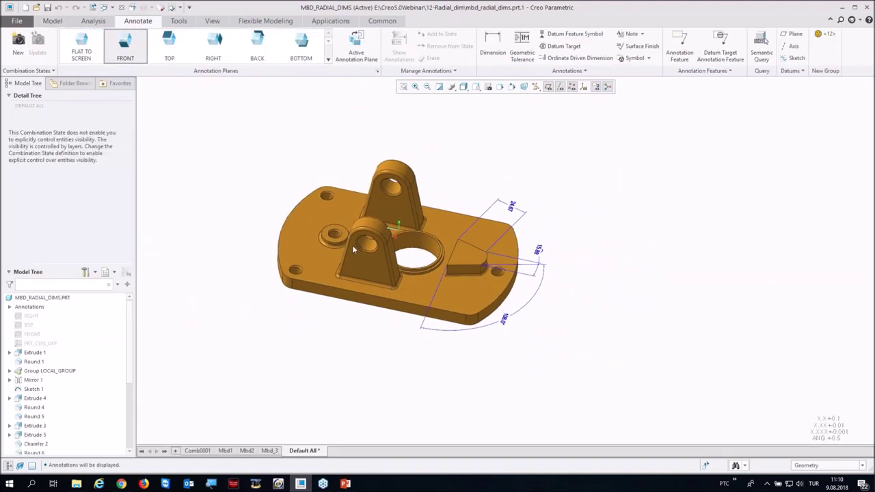
pyautogui.moveTo(353, 249); pyautogui.dragTo(383, 225, button='middle')
# Step: Place a first trial dimension on the upper lug's hole edge
pyautogui.click(493, 43)
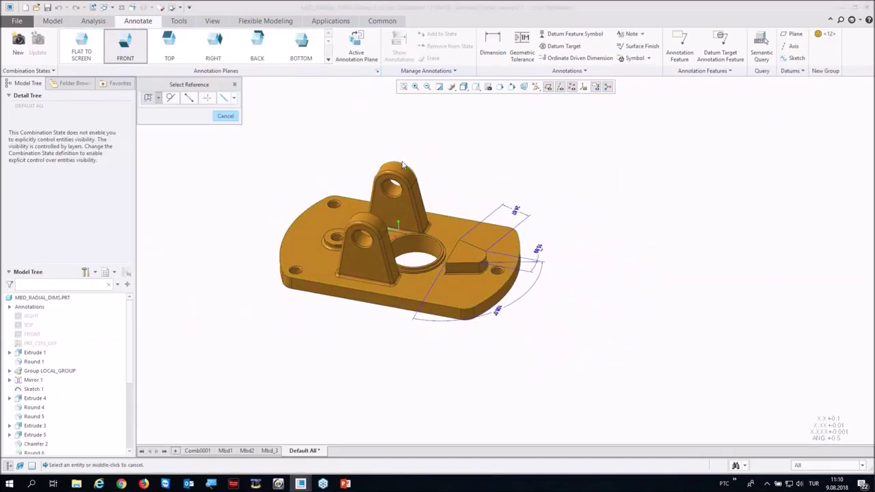
pyautogui.scroll(5, 403, 165)
pyautogui.click(365, 214)
pyautogui.scroll(-3, 365, 215)
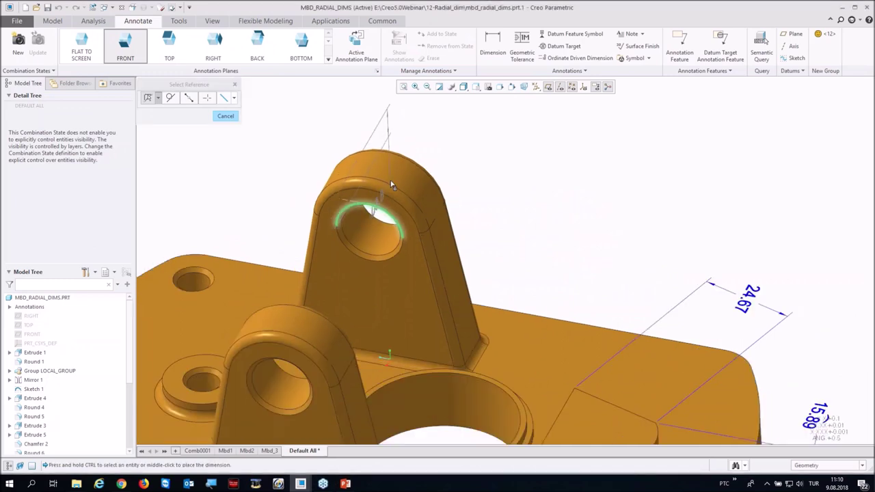
pyautogui.moveTo(403, 102); pyautogui.dragTo(402, 144, button='middle')
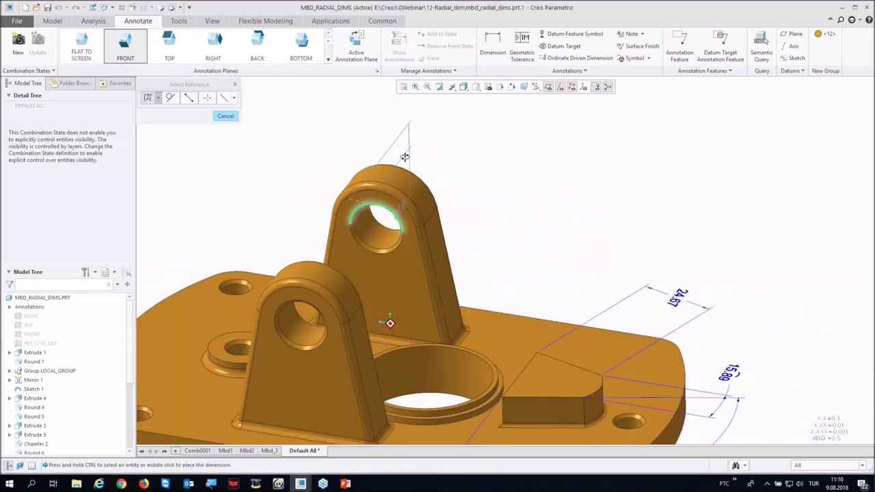
pyautogui.middleClick(366, 203)
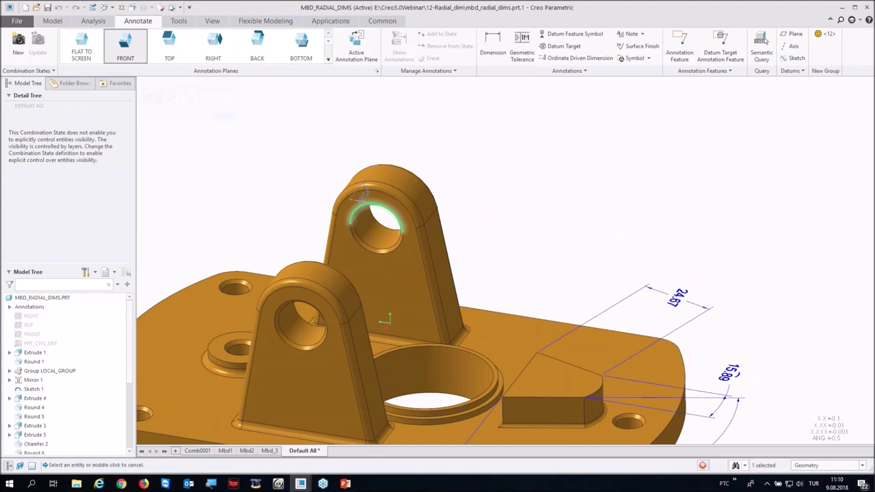
pyautogui.click(234, 84)
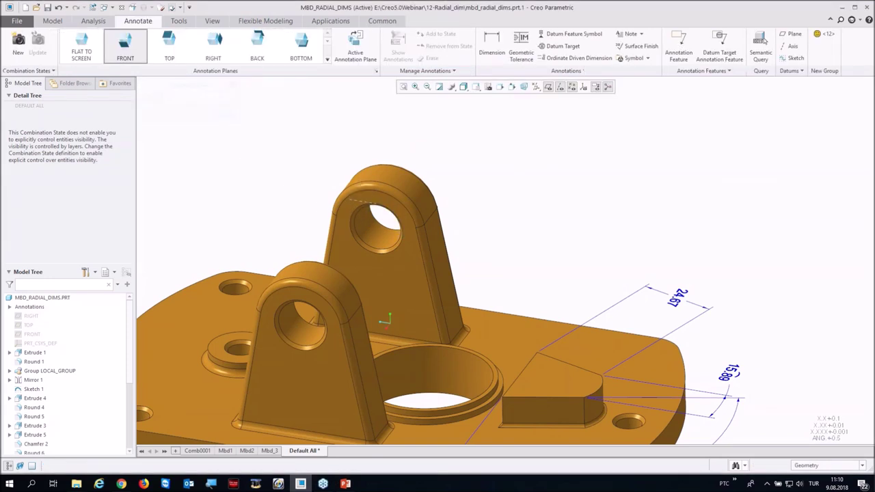
# Step: Dimension the upper hole again, placing the Ø2.8 diameter dimension above the lug
pyautogui.click(492, 43)
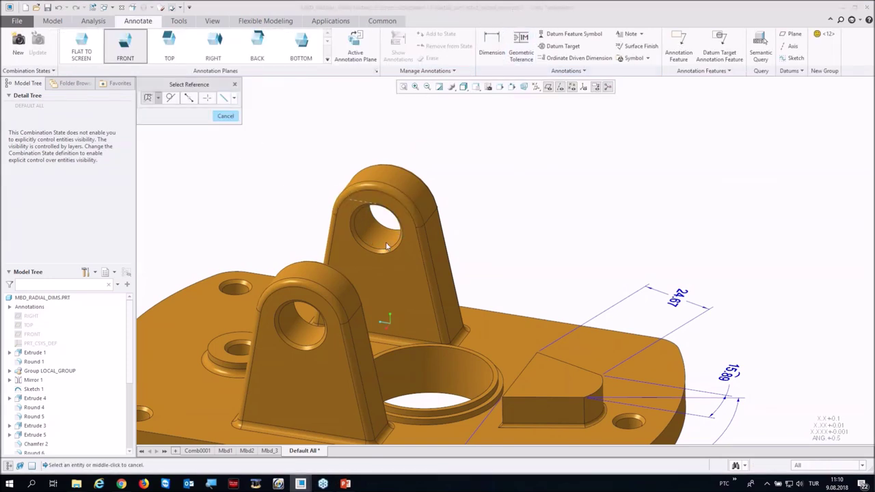
pyautogui.click(375, 256)
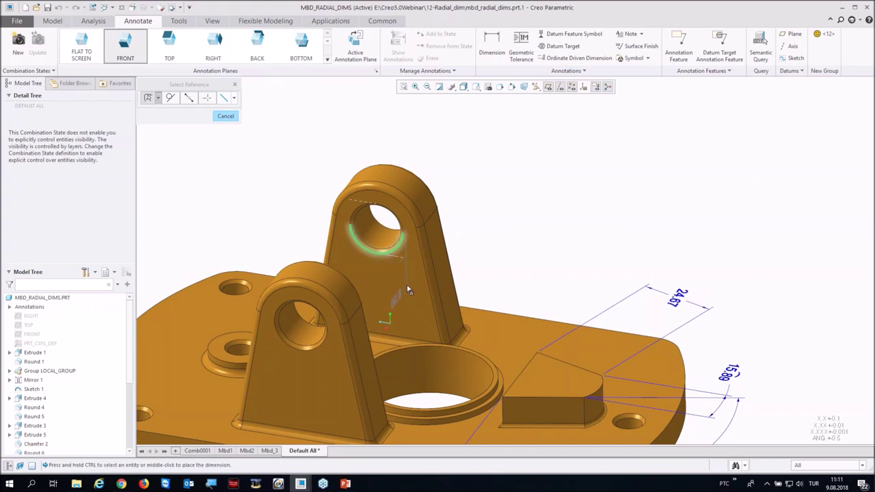
pyautogui.scroll(-3, 380, 253)
pyautogui.moveTo(378, 232); pyautogui.dragTo(301, 164, button='middle')
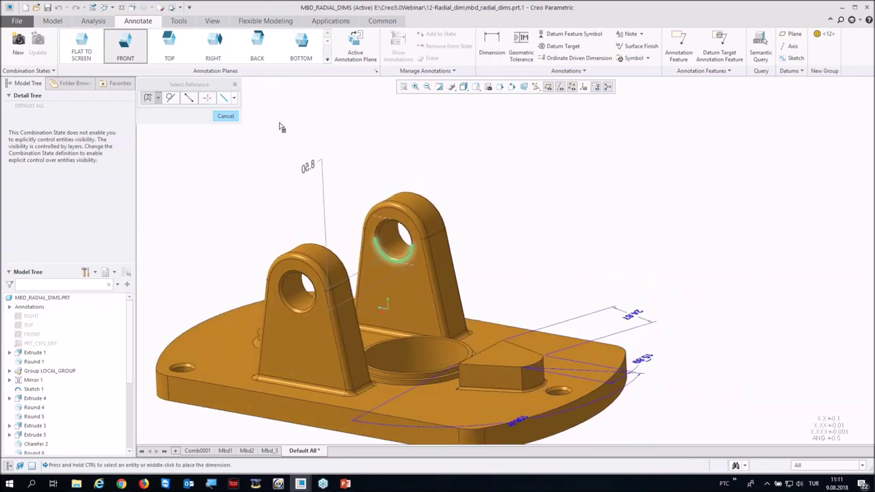
pyautogui.middleClick(340, 199)
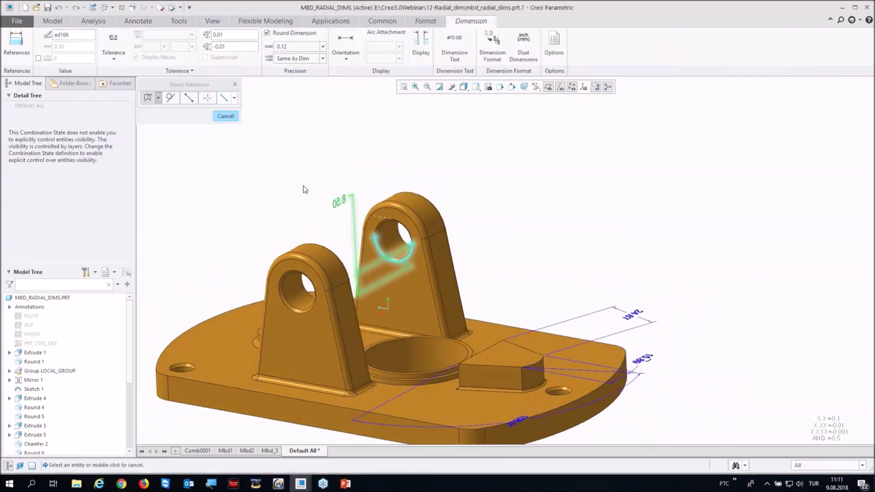
pyautogui.moveTo(303, 189); pyautogui.dragTo(385, 307, button='middle')
pyautogui.middleClick(340, 181)
pyautogui.moveTo(322, 162)
pyautogui.mouseDown(button='middle')
pyautogui.moveTo(312, 180)
pyautogui.moveTo(320, 167)
pyautogui.mouseUp(button='middle')
# Step: Make RIGHT the active annotation plane and delete the Ø2.8 dimension
pyautogui.moveTo(174, 57)
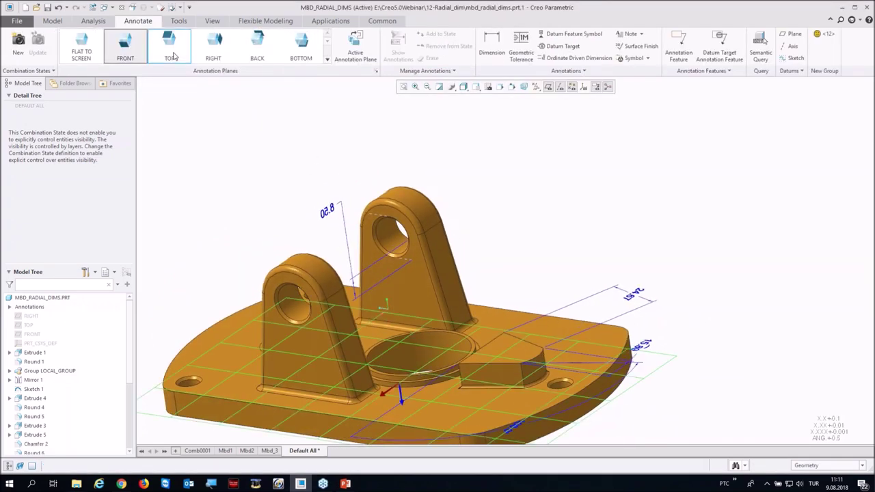
pyautogui.moveTo(205, 48)
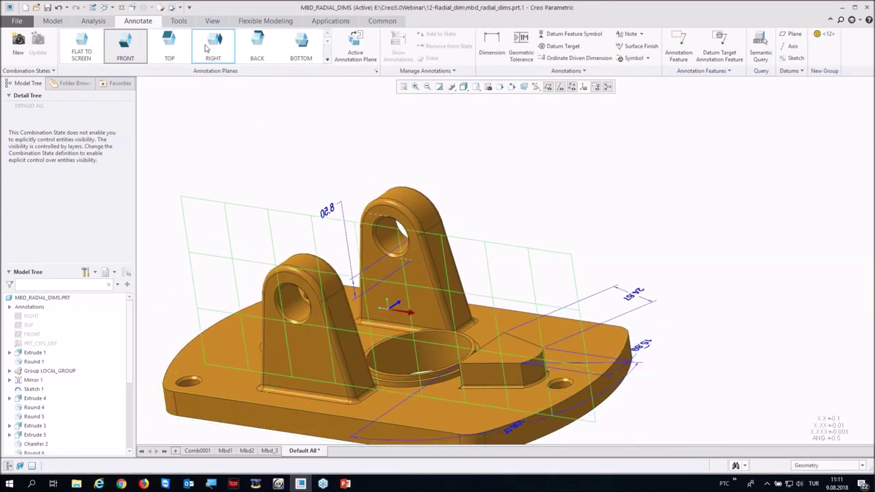
pyautogui.click(206, 48)
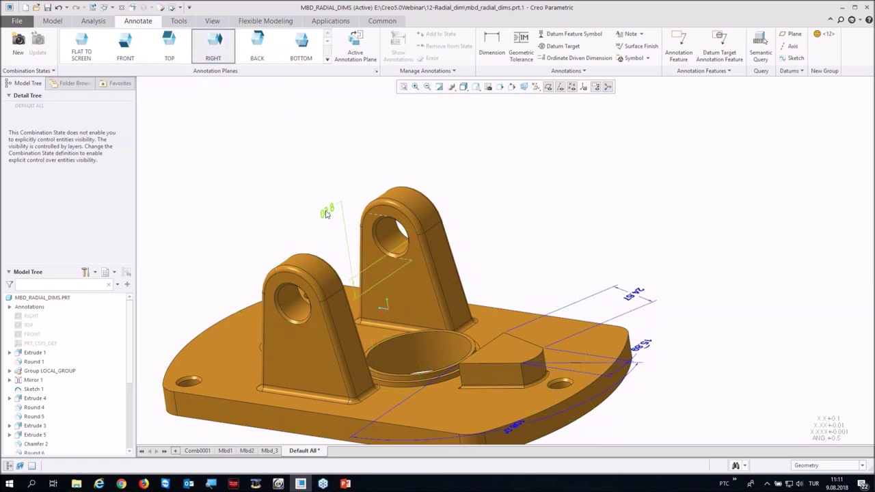
pyautogui.click(327, 210)
pyautogui.press('Delete')
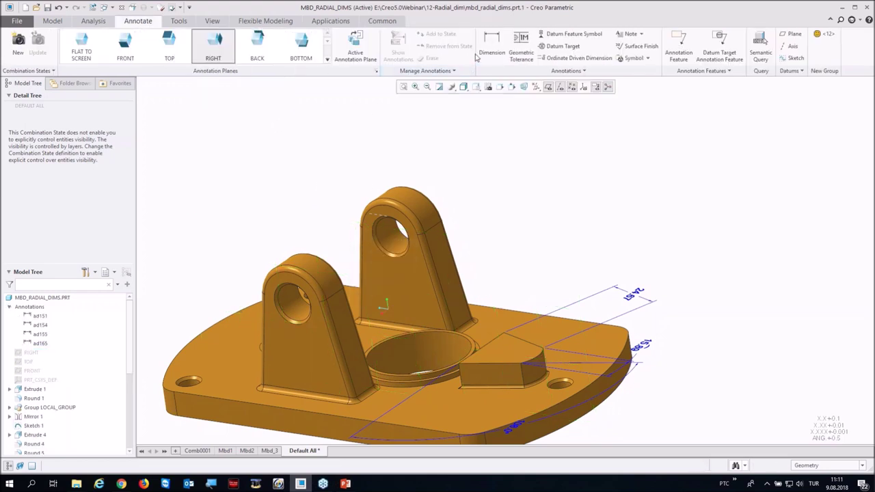
# Step: Start a new dimension on the upper hole edge, previewing it as diameter, then radius
pyautogui.click(491, 41)
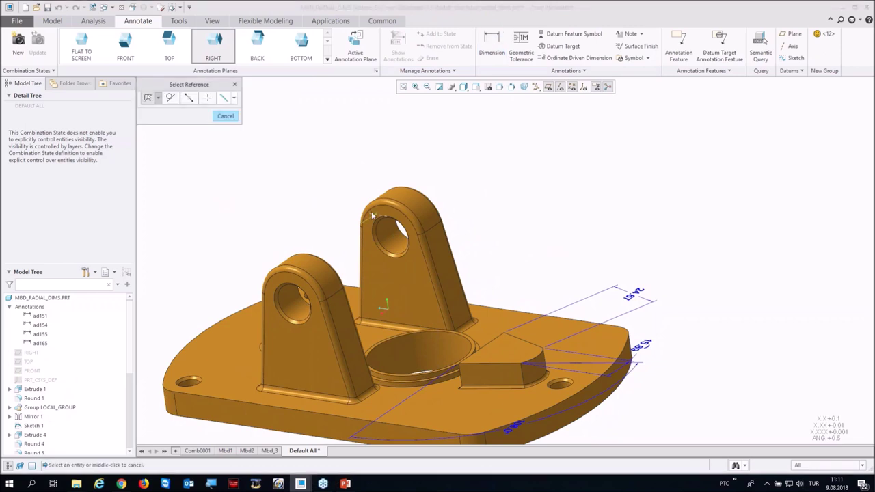
pyautogui.click(384, 222)
pyautogui.moveTo(356, 171)
pyautogui.mouseDown(button='middle')
pyautogui.moveTo(367, 159)
pyautogui.moveTo(358, 177)
pyautogui.mouseUp(button='middle')
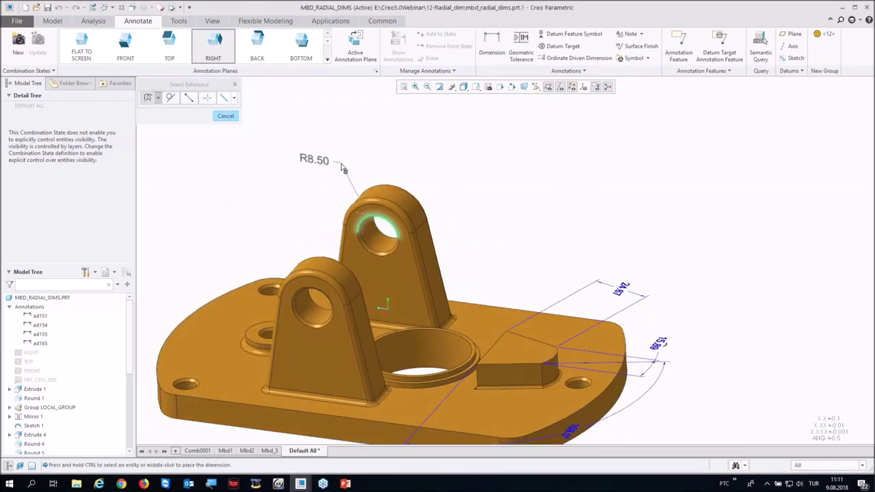
pyautogui.rightClick(343, 168)
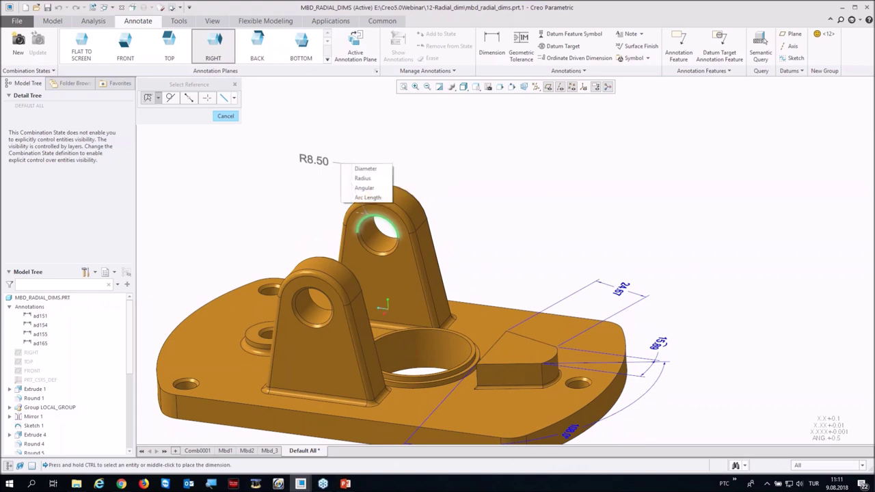
pyautogui.click(360, 169)
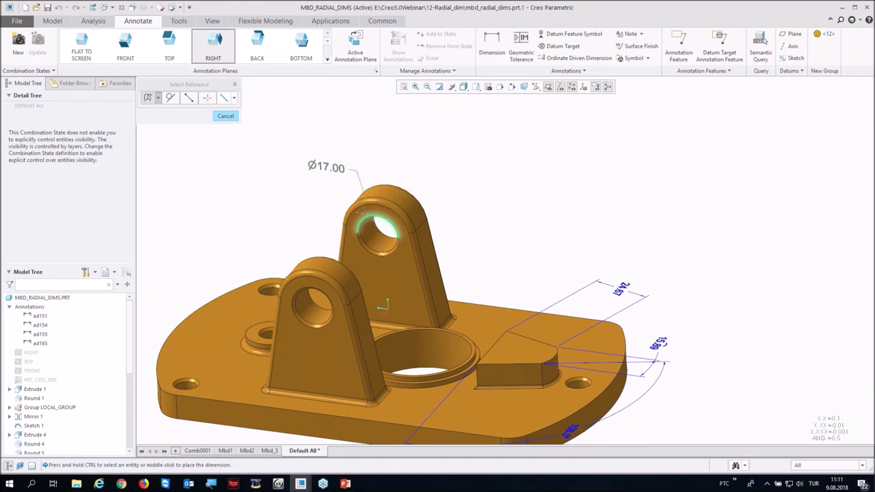
pyautogui.rightClick(348, 173)
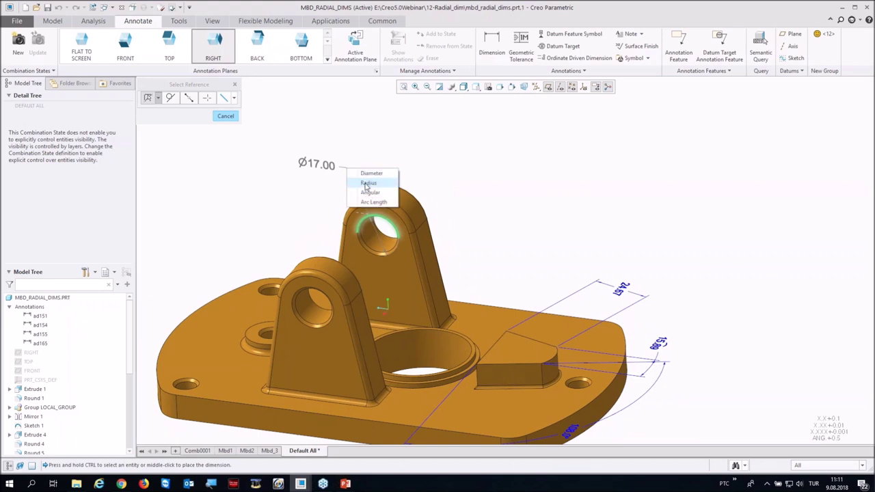
pyautogui.click(366, 184)
# Step: Switch the dimension to arc length and place the 26.70 value above the lug
pyautogui.rightClick(361, 176)
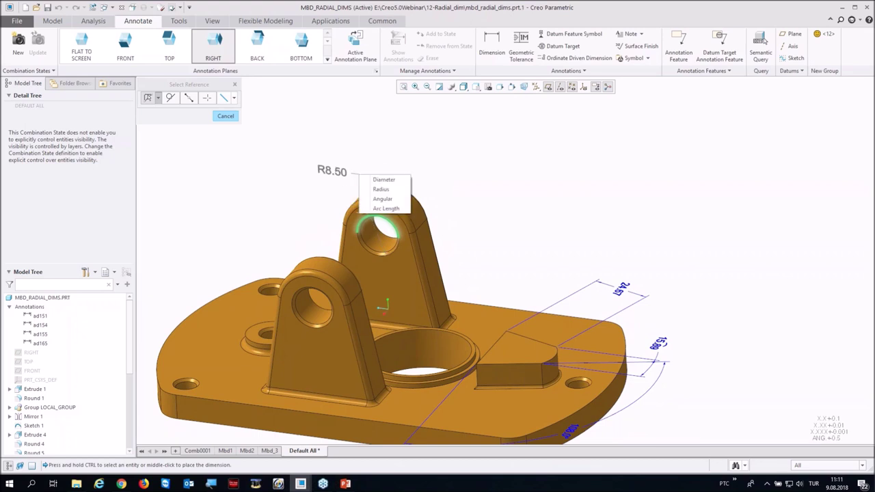
pyautogui.click(369, 202)
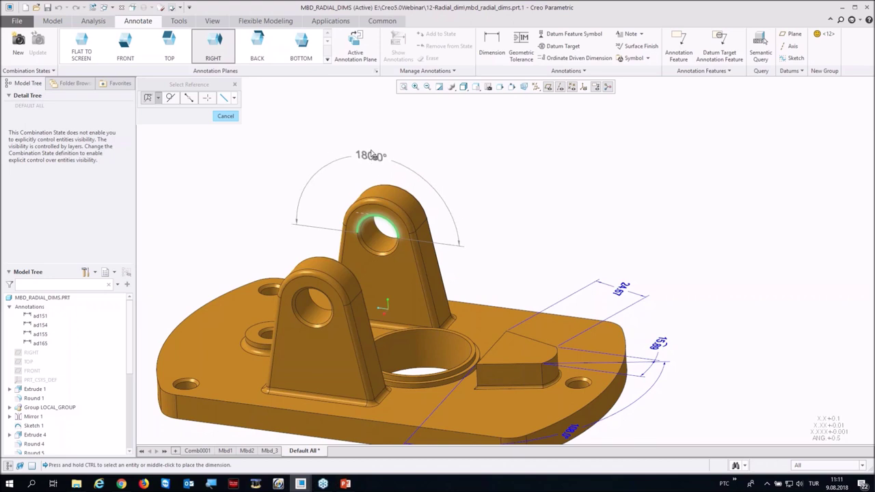
pyautogui.rightClick(374, 156)
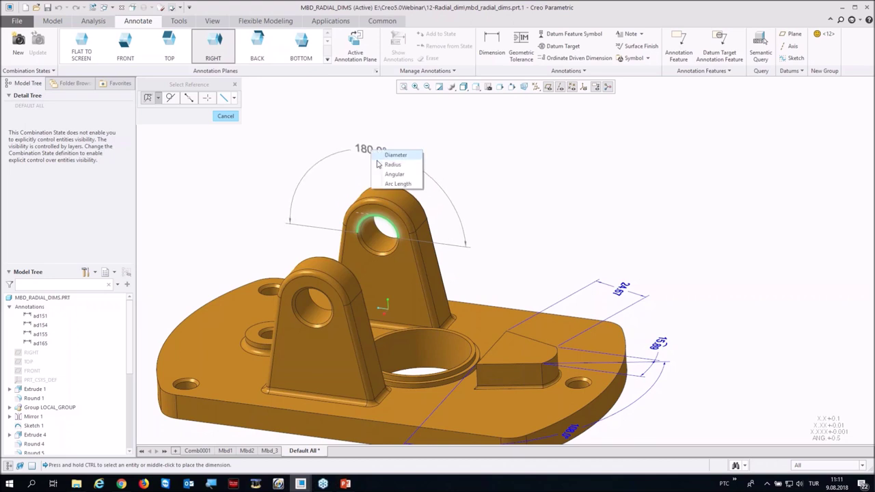
pyautogui.click(386, 189)
pyautogui.middleClick(374, 145)
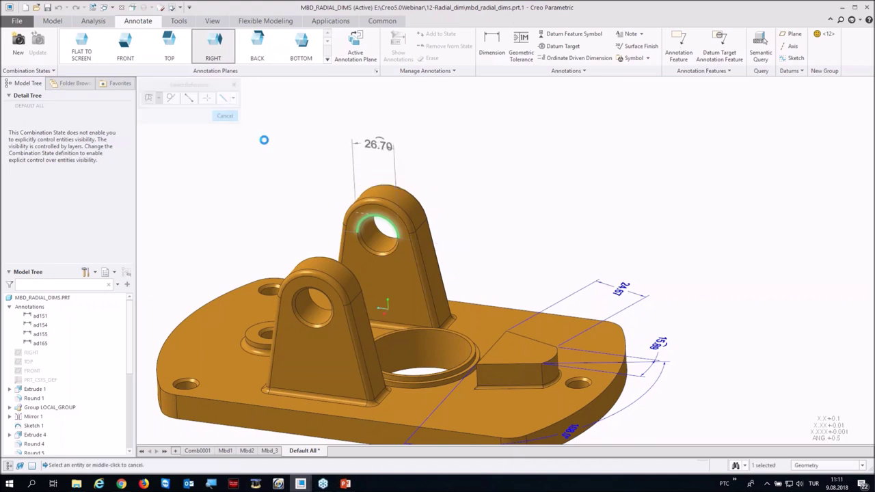
pyautogui.moveTo(318, 161); pyautogui.dragTo(321, 191, button='middle')
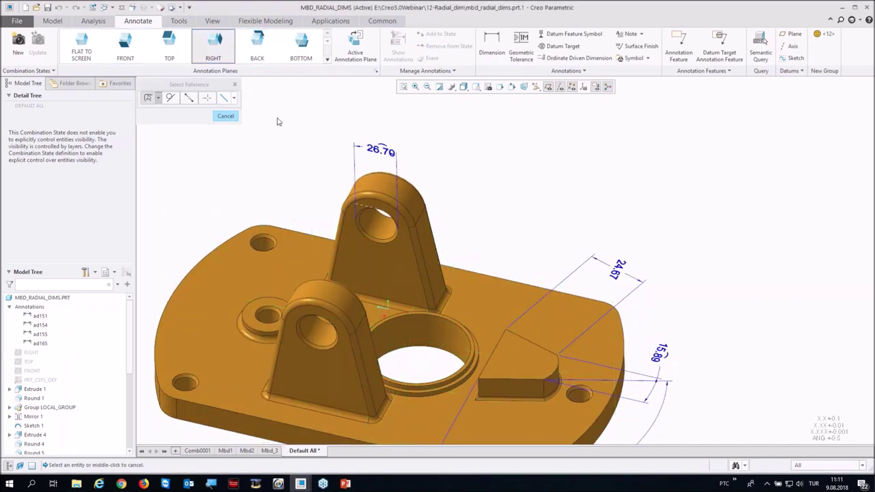
pyautogui.moveTo(290, 138); pyautogui.dragTo(363, 145, button='middle')
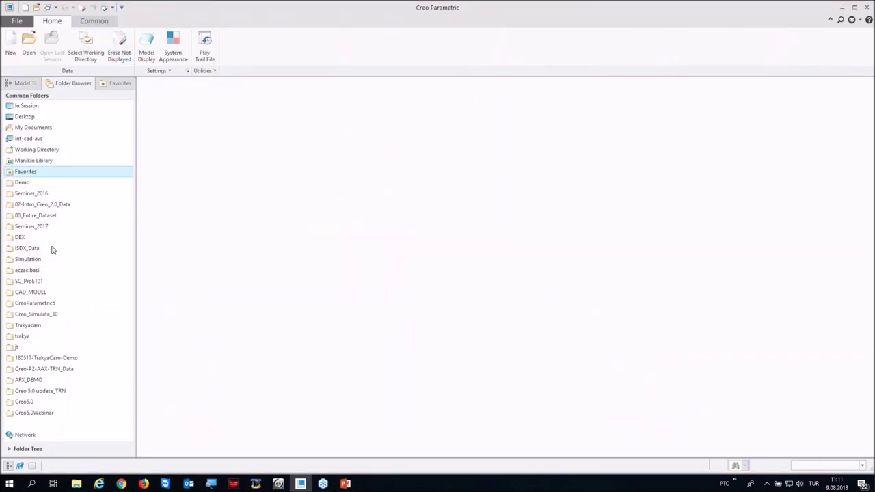
# Step: Open weld.asm from the 13-Solid_weld folder
pyautogui.click(49, 412)
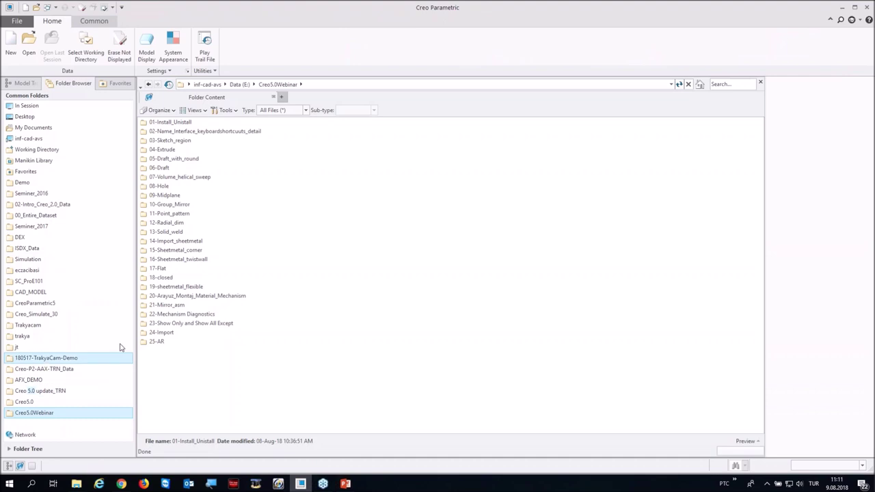
pyautogui.doubleClick(166, 234)
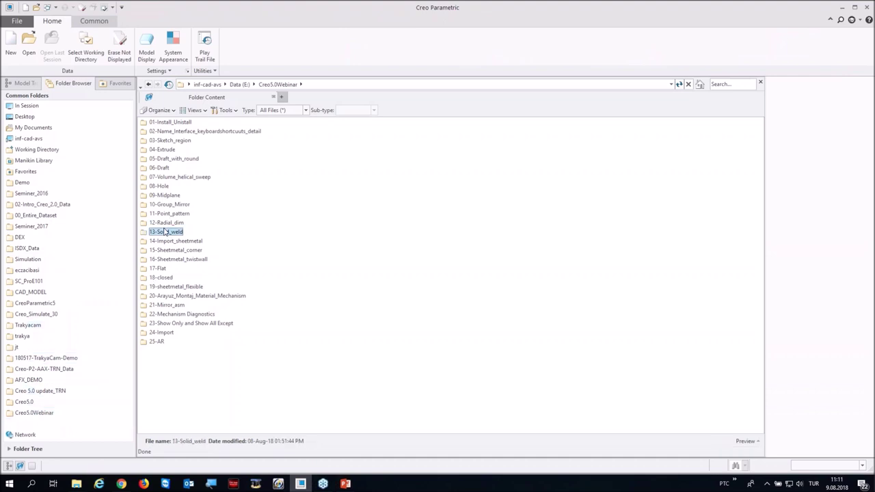
pyautogui.doubleClick(178, 131)
pyautogui.moveTo(368, 288); pyautogui.dragTo(362, 292, button='middle')
# Step: Hide the datum planes and start the Welding application
pyautogui.click(555, 87)
pyautogui.click(340, 21)
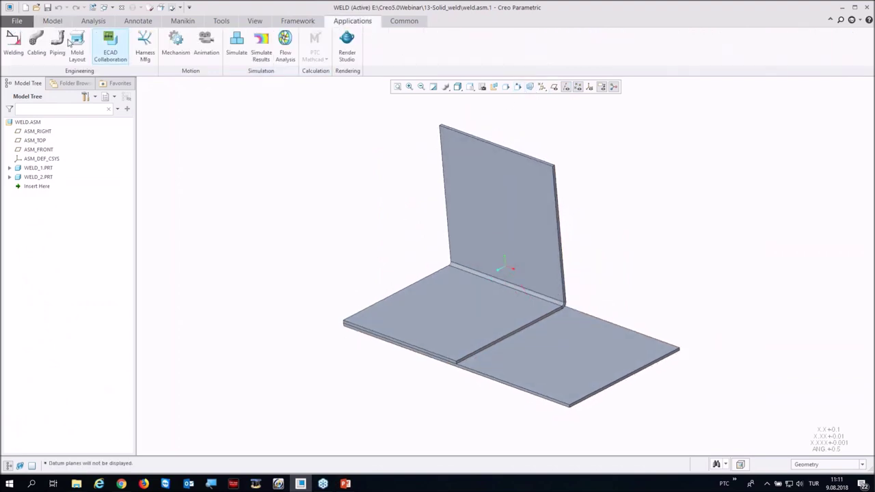
pyautogui.click(13, 44)
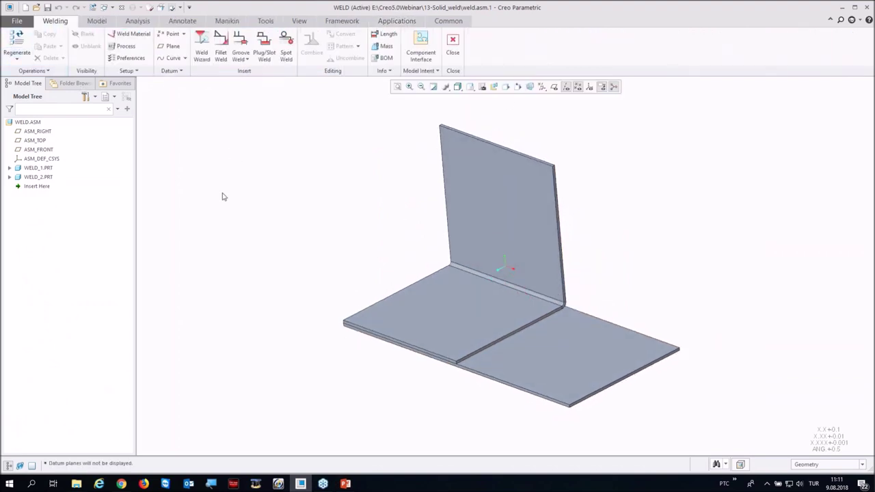
pyautogui.scroll(3, 524, 357)
pyautogui.scroll(-1, 508, 361)
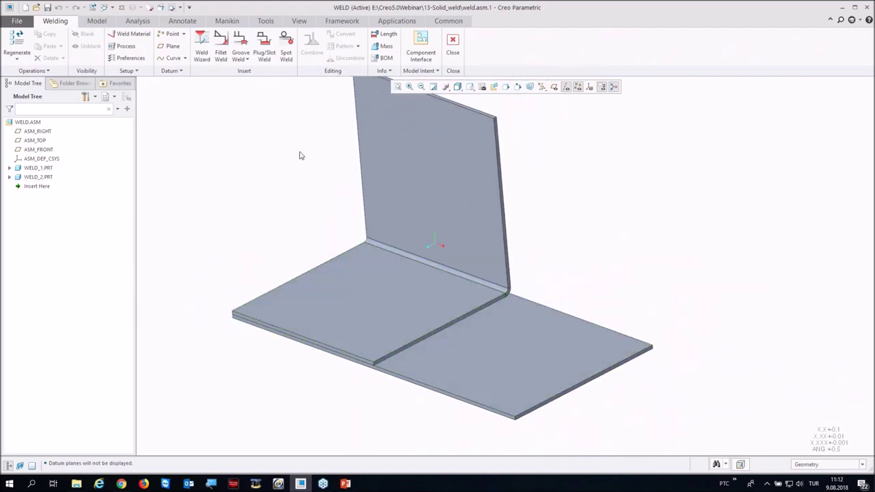
# Step: Start a fillet weld between both plate surfaces and make its geometry solid
pyautogui.click(221, 46)
pyautogui.scroll(5, 423, 355)
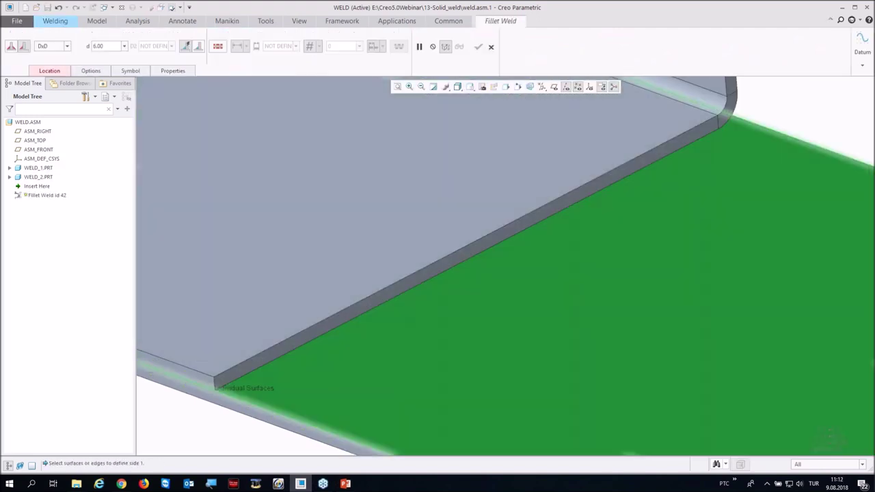
pyautogui.rightClick(388, 349)
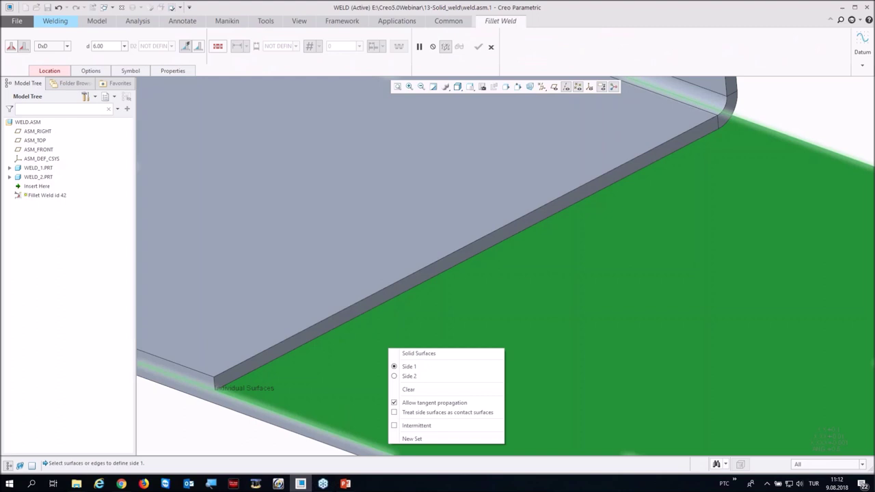
pyautogui.click(408, 376)
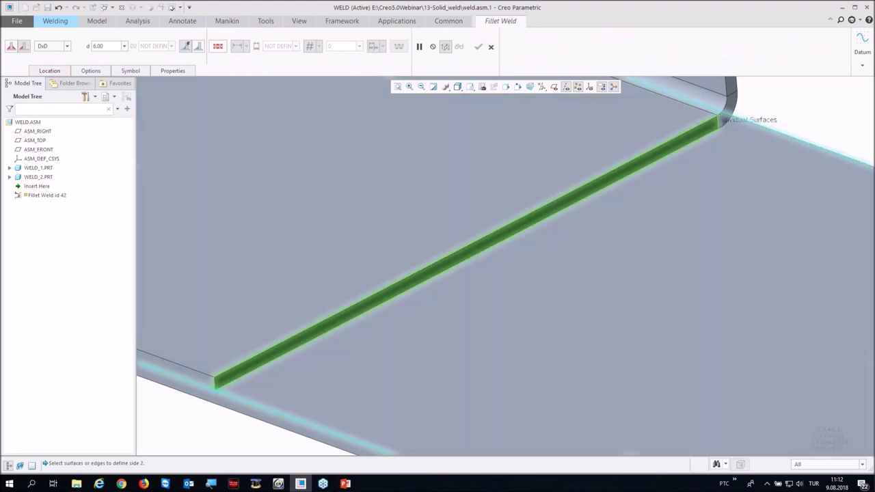
pyautogui.scroll(-3, 330, 320)
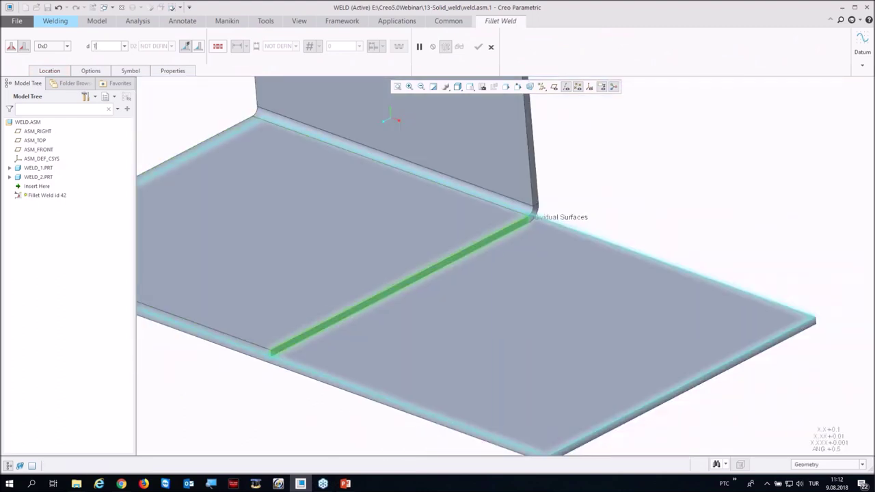
pyautogui.moveTo(306, 335); pyautogui.dragTo(305, 324, button='middle')
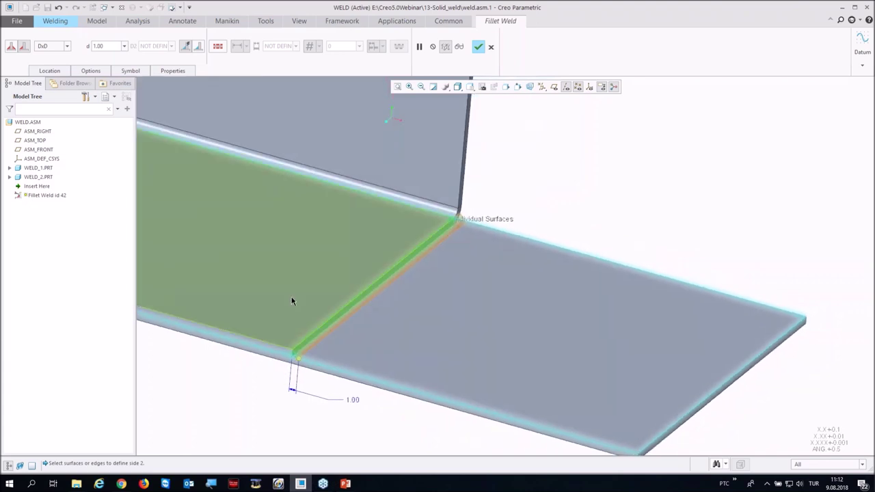
pyautogui.click(90, 70)
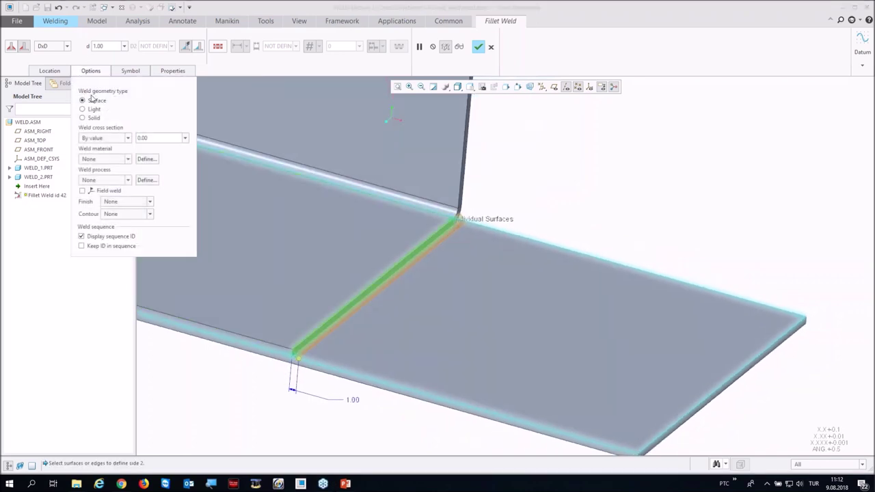
pyautogui.click(83, 118)
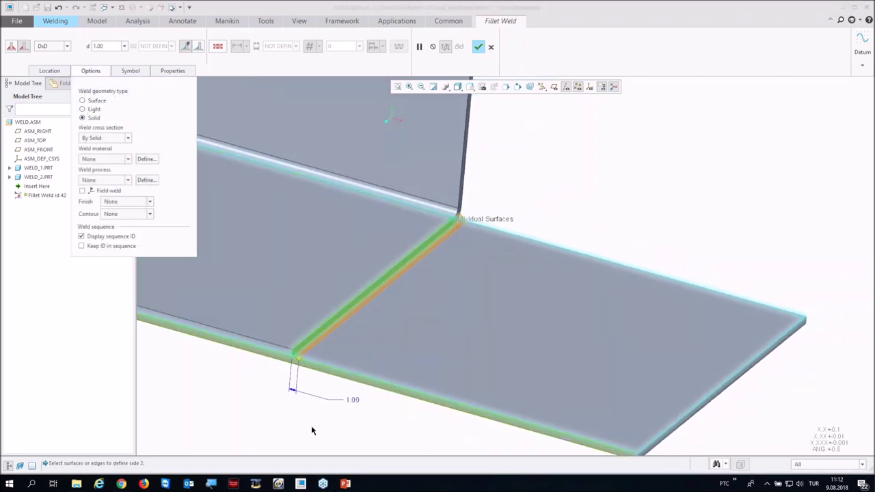
pyautogui.scroll(4, 309, 356)
pyautogui.scroll(-5, 306, 339)
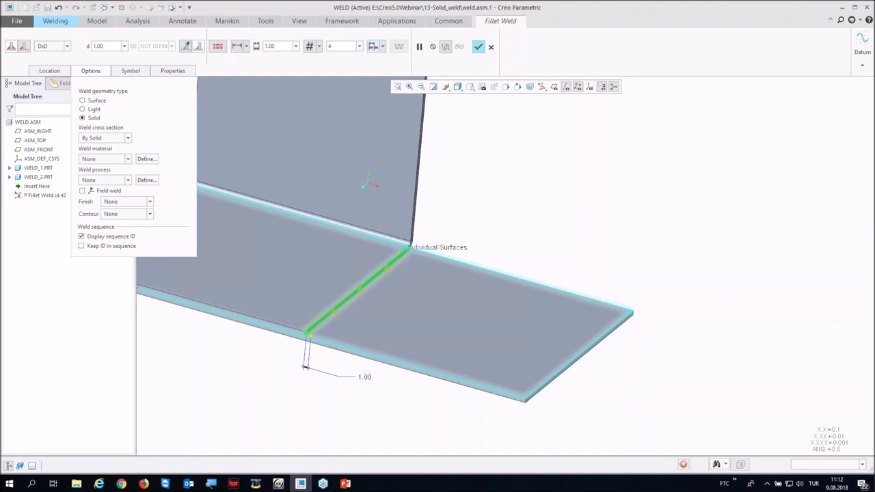
# Step: Make the weld intermittent with 2.00 segment length and 6 segments, and finish it
pyautogui.click(274, 45)
pyautogui.write('2')
pyautogui.press('Return')
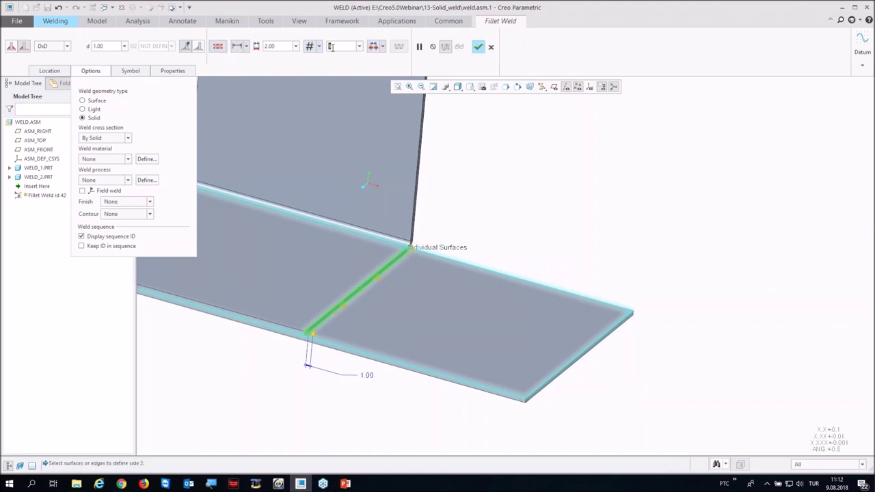
pyautogui.click(332, 46)
pyautogui.write('6')
pyautogui.click(478, 47)
pyautogui.moveTo(515, 207); pyautogui.dragTo(471, 201, button='middle')
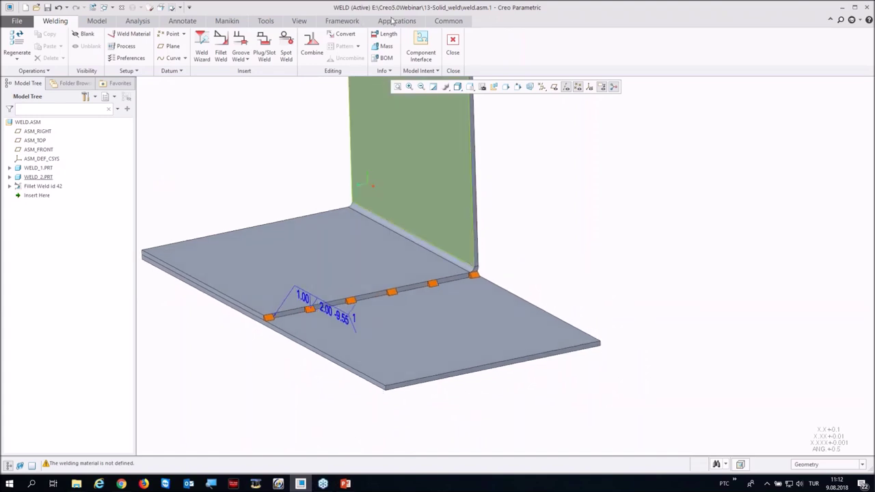
# Step: Switch to Simulate and choose Refine Model > Weld > Detect Weld Features
pyautogui.click(394, 21)
pyautogui.click(235, 46)
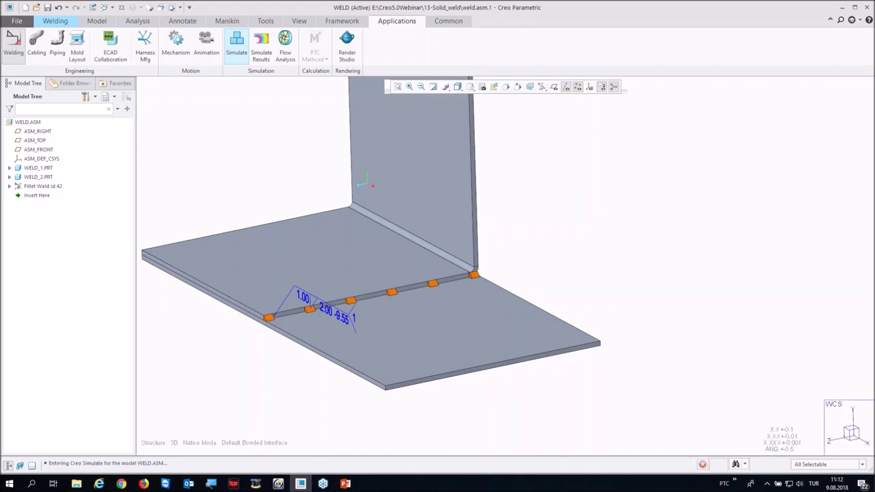
pyautogui.click(95, 23)
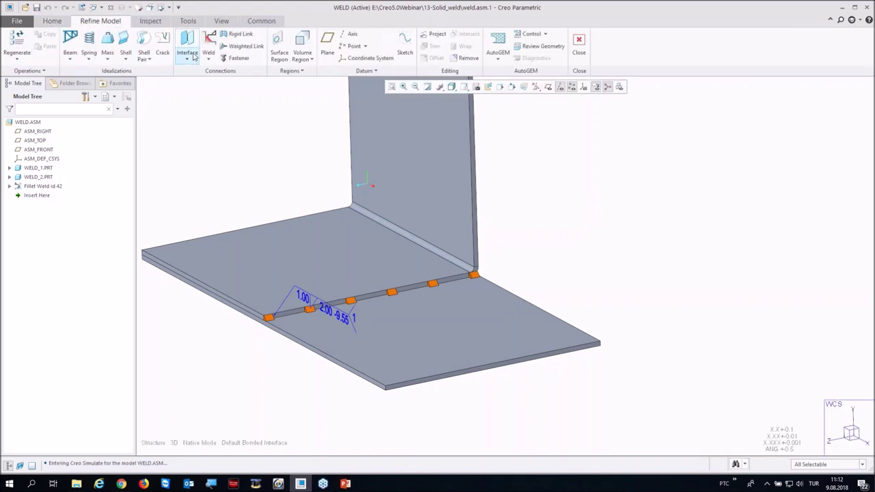
pyautogui.click(208, 56)
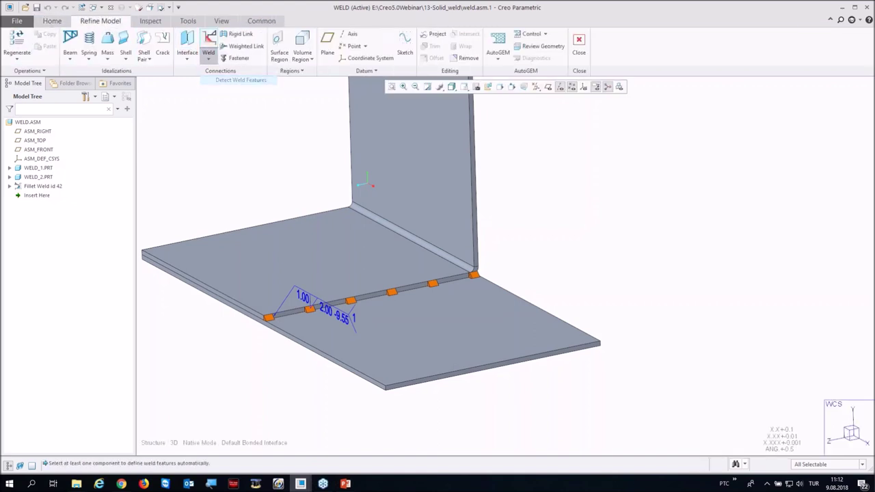
pyautogui.click(219, 81)
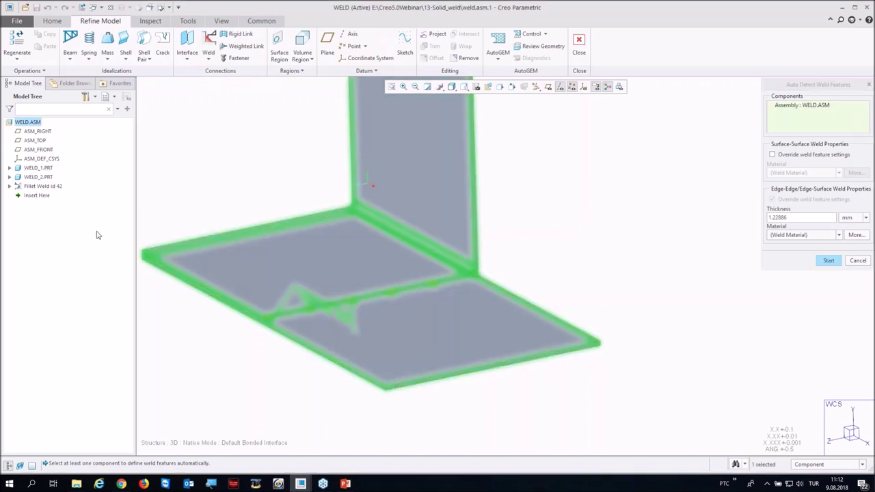
# Step: Run weld detection on Weld Solid id 1 of Fillet Weld id 42, then close Simulate
pyautogui.click(9, 186)
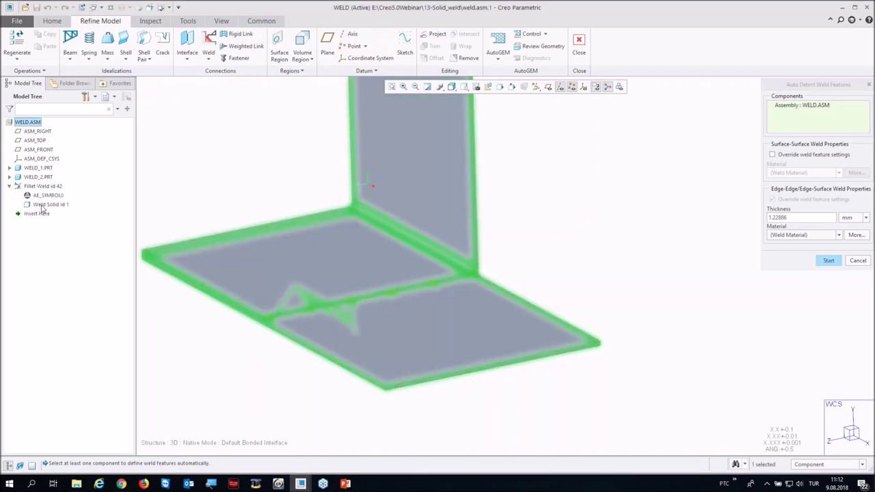
pyautogui.click(44, 205)
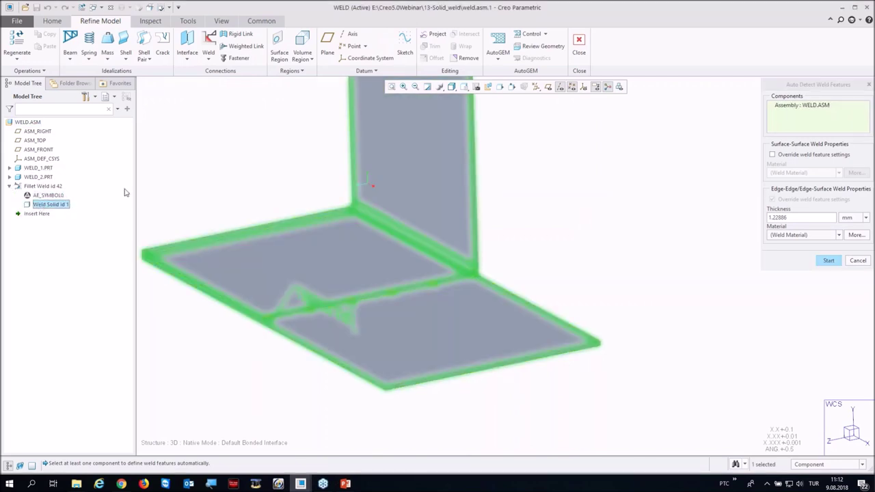
pyautogui.middleClick(231, 172)
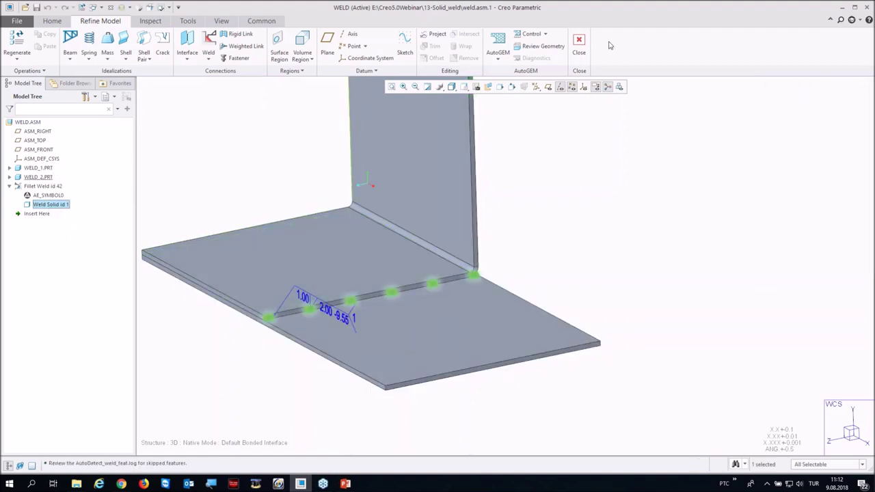
pyautogui.click(579, 44)
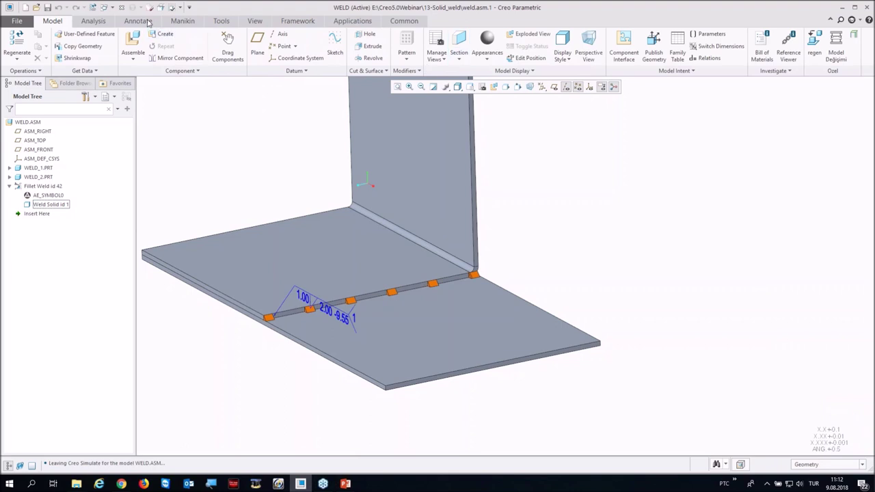
# Step: Close the weld assembly and erase undisplayed models from the session
pyautogui.click(122, 8)
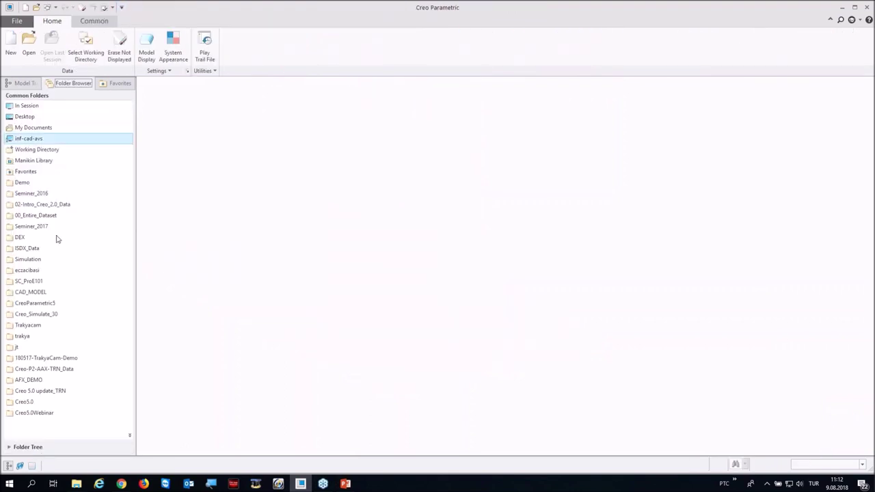
pyautogui.click(119, 47)
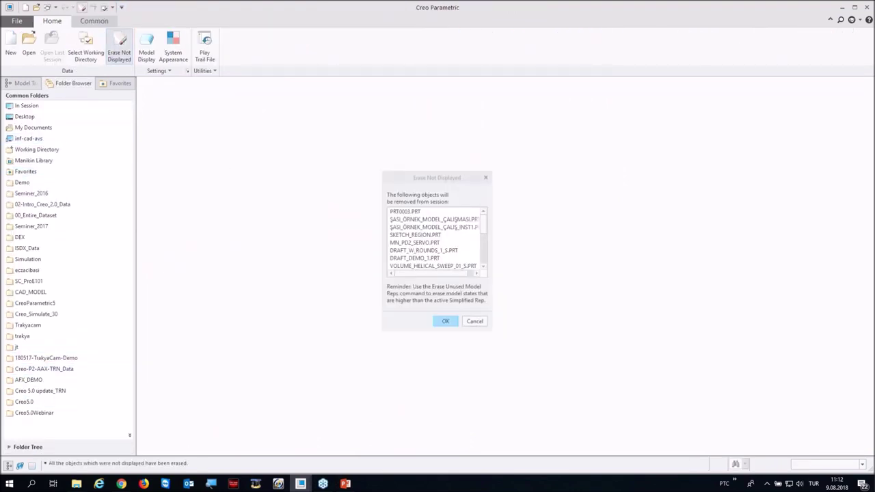
pyautogui.click(445, 321)
# Step: Open conversion_CED.pkg from the 14-Import_sheetmetal folder for import
pyautogui.click(38, 412)
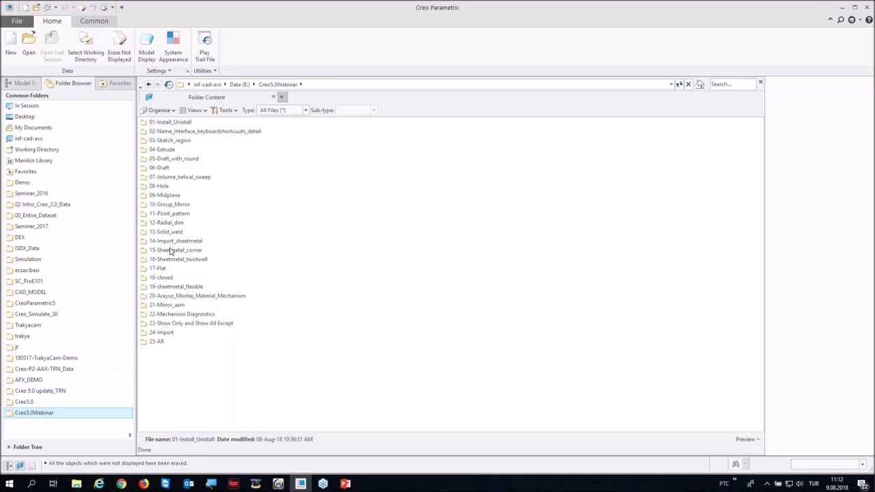
pyautogui.click(166, 242)
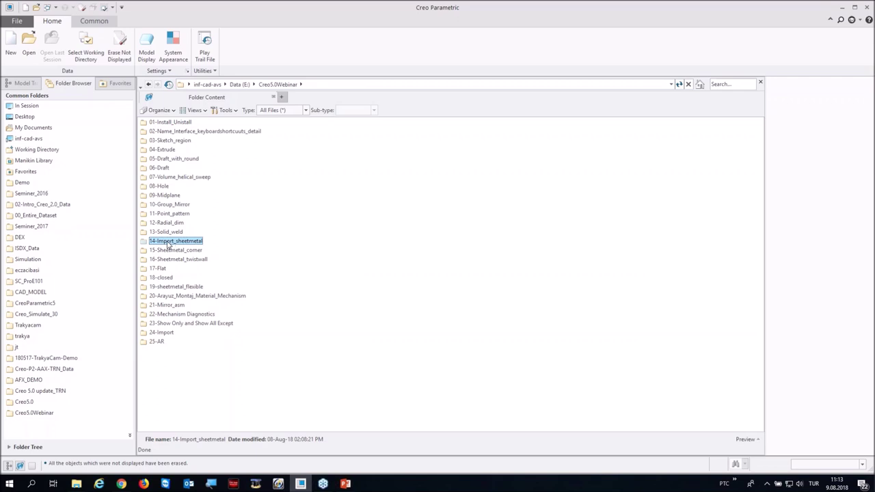
pyautogui.doubleClick(167, 244)
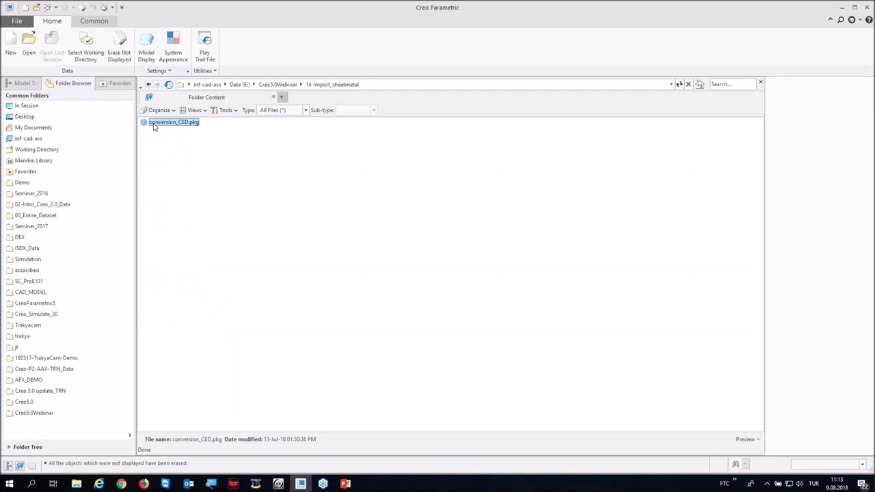
pyautogui.doubleClick(154, 124)
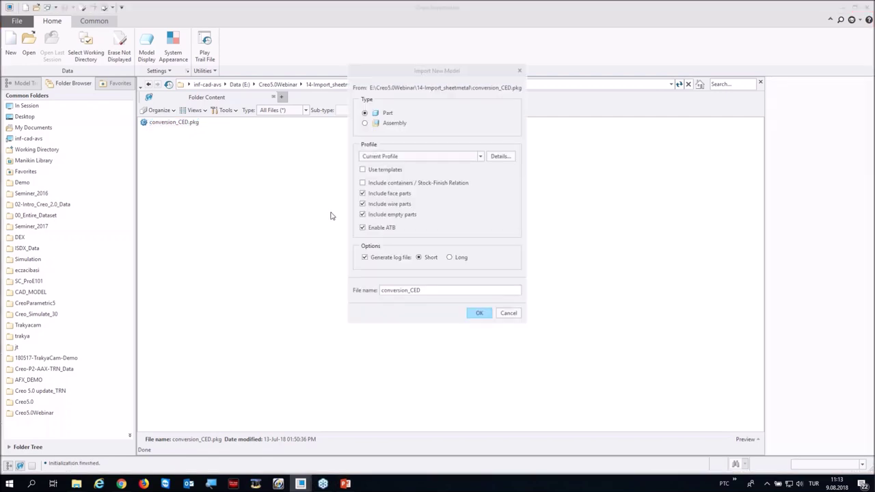
# Step: Import conversion_CED.pkg as part P1 using templates, then restore the default isometric view
pyautogui.click(363, 169)
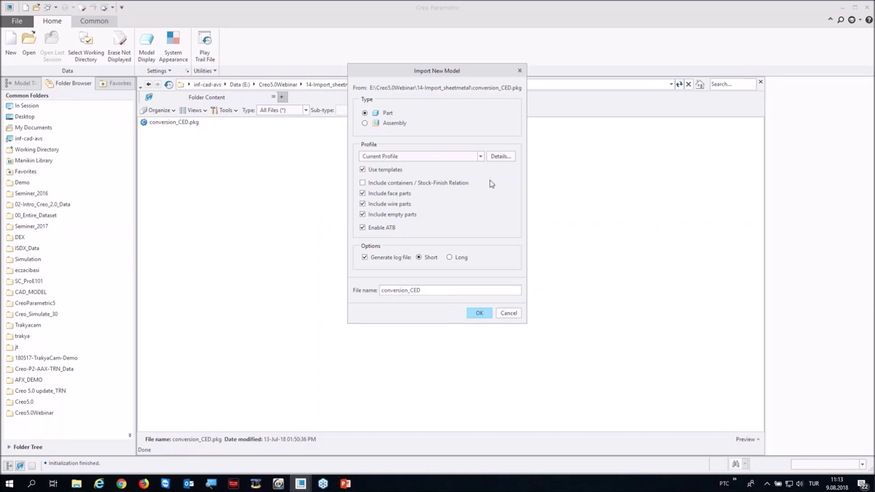
pyautogui.click(479, 314)
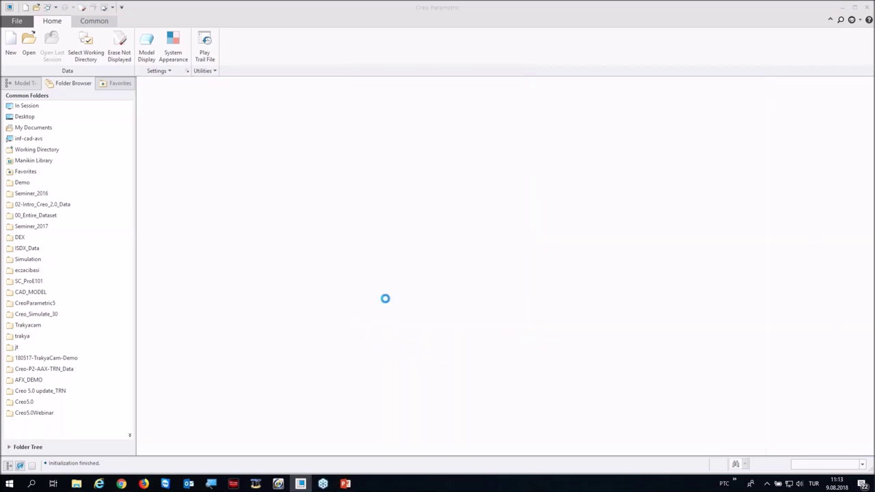
pyautogui.moveTo(371, 242)
pyautogui.mouseDown(button='middle')
pyautogui.moveTo(386, 248)
pyautogui.moveTo(384, 230)
pyautogui.mouseUp(button='middle')
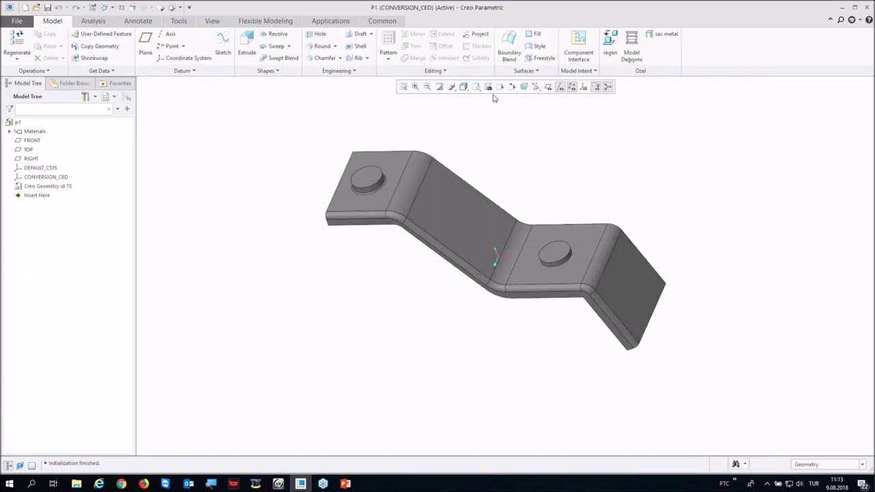
pyautogui.click(361, 216)
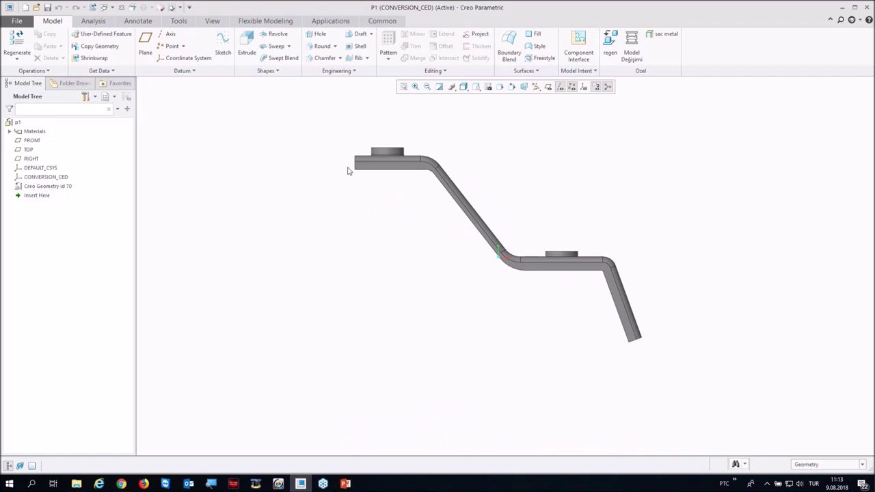
pyautogui.scroll(1, 674, 363)
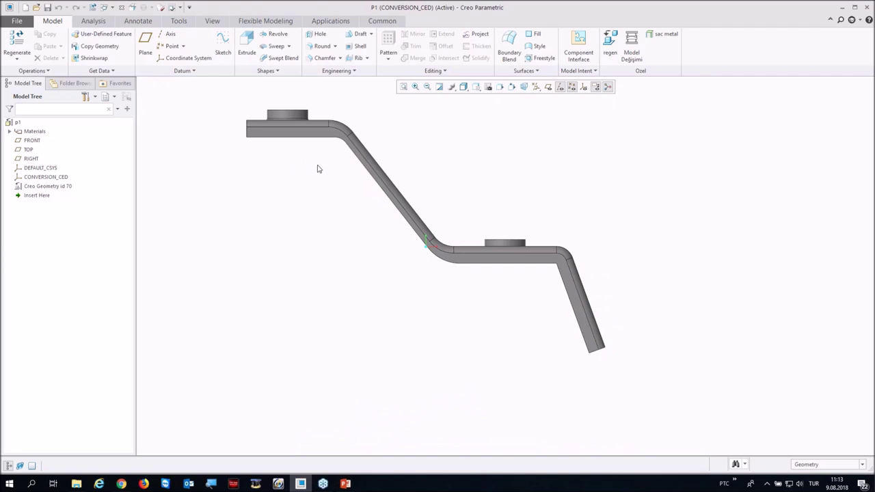
pyautogui.hotkey('ctrl', 'd')
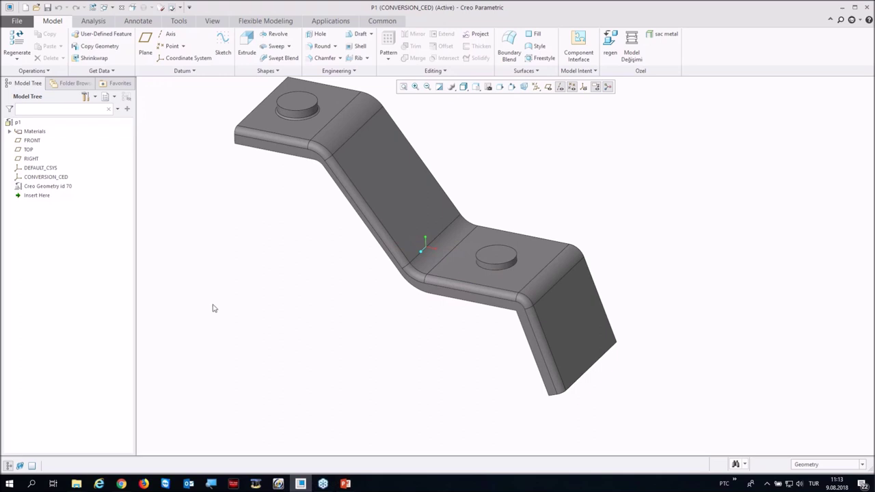
pyautogui.scroll(-2, 226, 304)
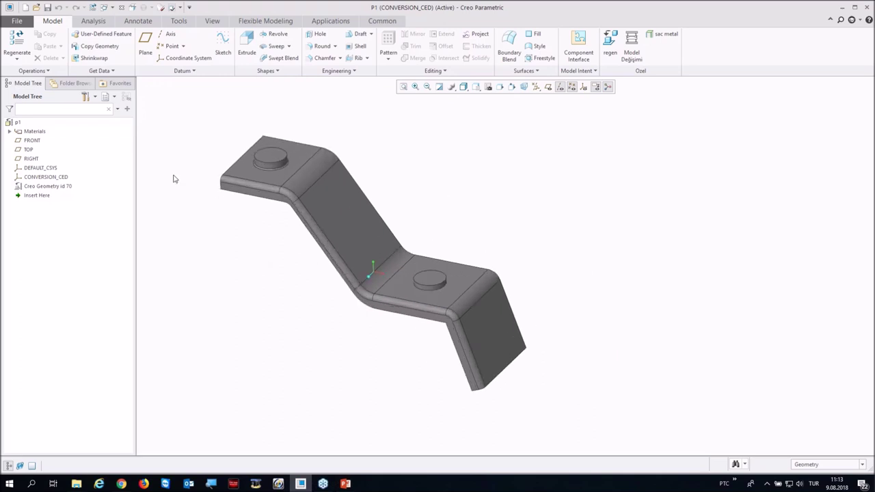
# Step: Start a Driving Surface sheet metal conversion using the slanted face as the driving surface
pyautogui.click(49, 70)
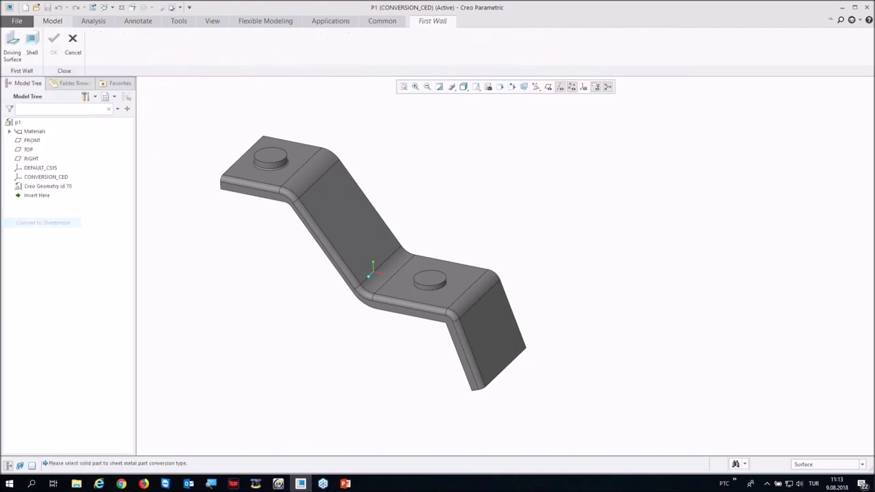
pyautogui.click(12, 41)
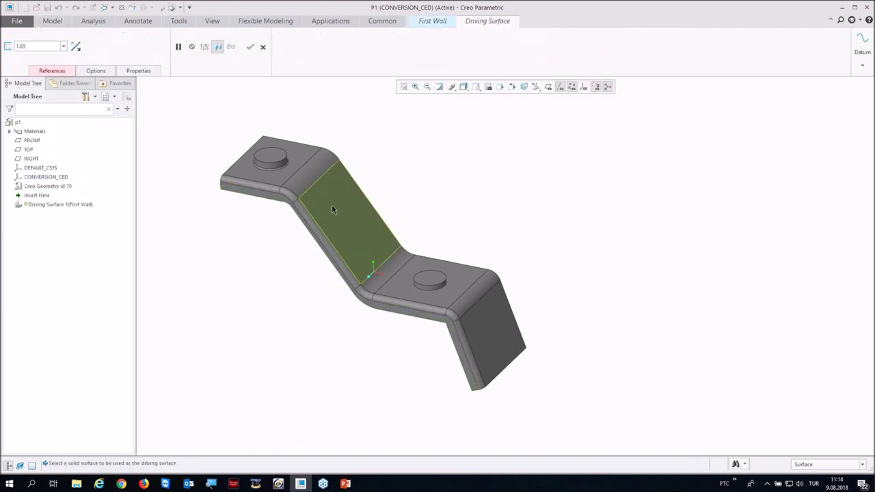
pyautogui.click(349, 217)
pyautogui.moveTo(273, 221); pyautogui.dragTo(305, 196, button='middle')
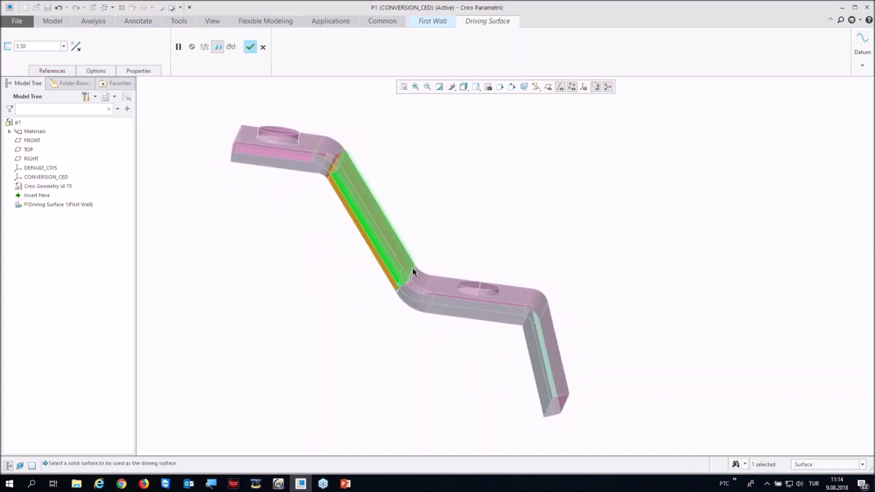
# Step: Include the top and lower bends, both flat faces, and the far-end bend
pyautogui.click(43, 71)
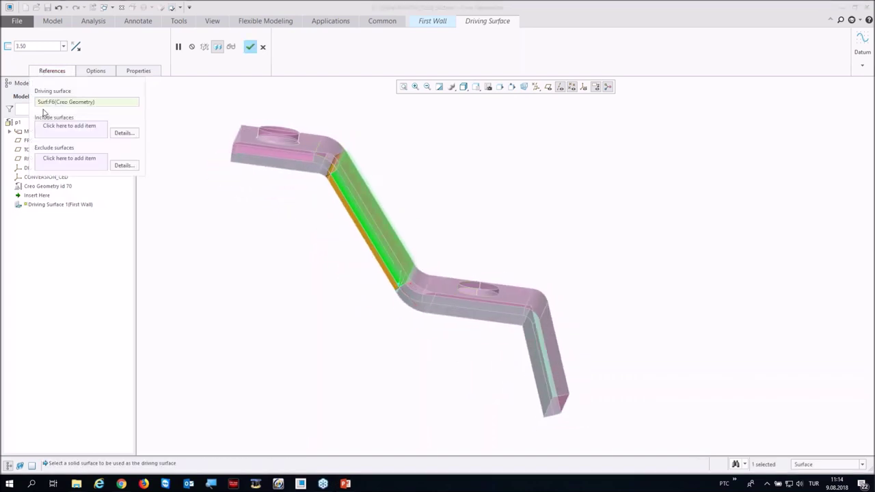
pyautogui.click(330, 153)
pyautogui.keyDown('ctrl'); pyautogui.click(323, 149); pyautogui.keyUp('ctrl')
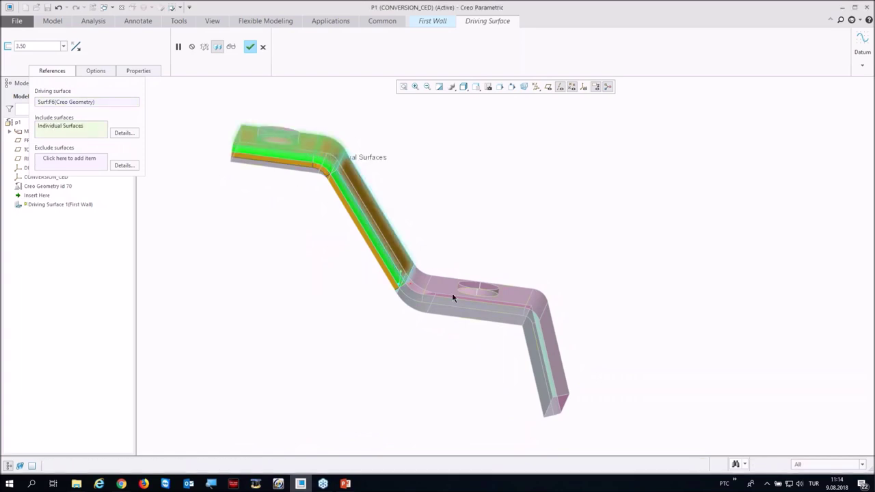
pyautogui.keyDown('ctrl'); pyautogui.click(420, 282); pyautogui.keyUp('ctrl')
pyautogui.keyDown('ctrl'); pyautogui.click(527, 303); pyautogui.keyUp('ctrl')
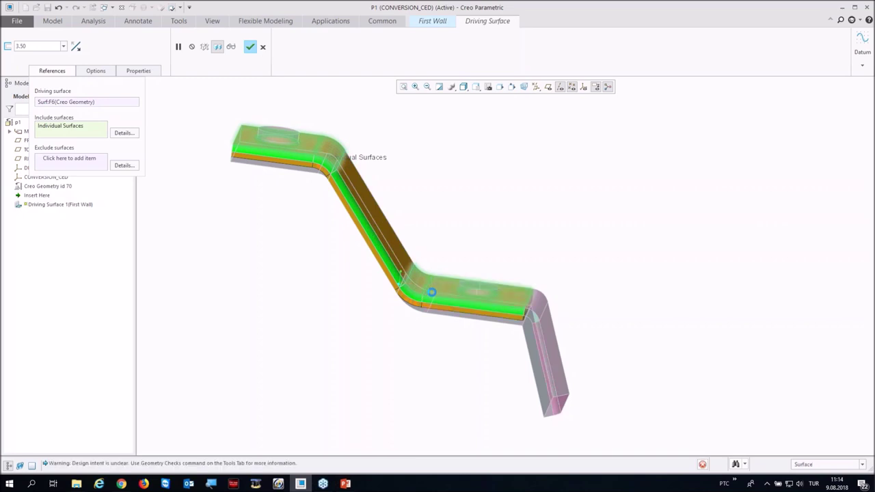
pyautogui.keyDown('ctrl'); pyautogui.click(530, 303); pyautogui.keyUp('ctrl')
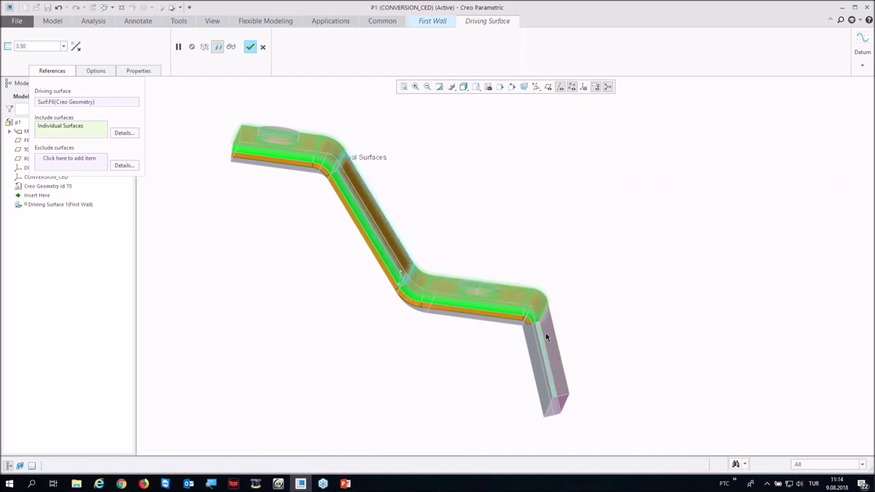
pyautogui.moveTo(406, 348); pyautogui.dragTo(420, 386, button='middle')
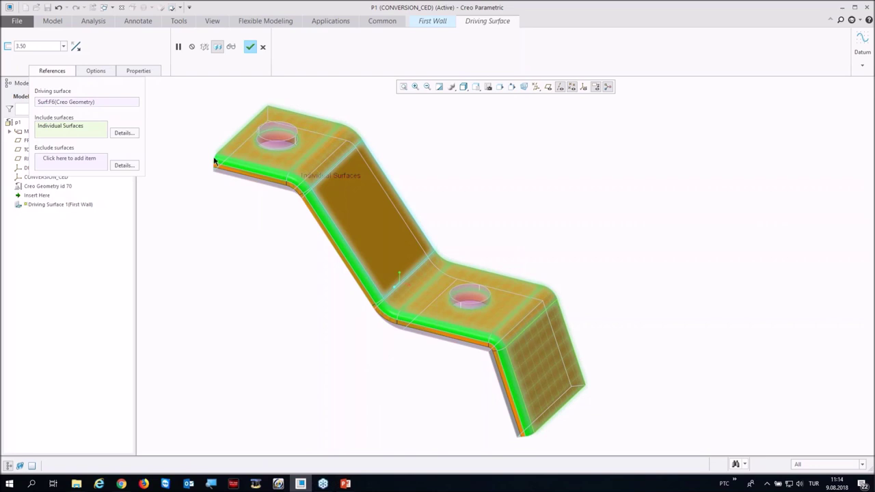
pyautogui.moveTo(248, 217); pyautogui.dragTo(332, 211, button='middle')
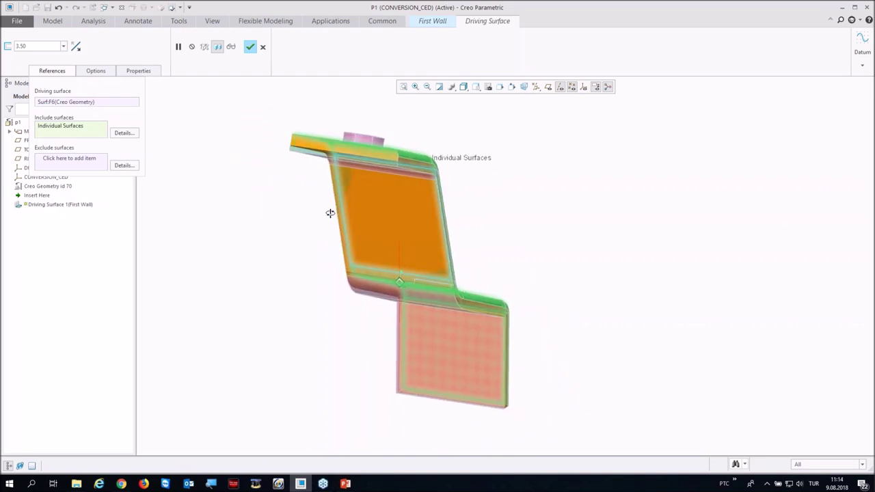
pyautogui.moveTo(99, 153); pyautogui.dragTo(236, 171, button='middle')
pyautogui.scroll(-6, 255, 143)
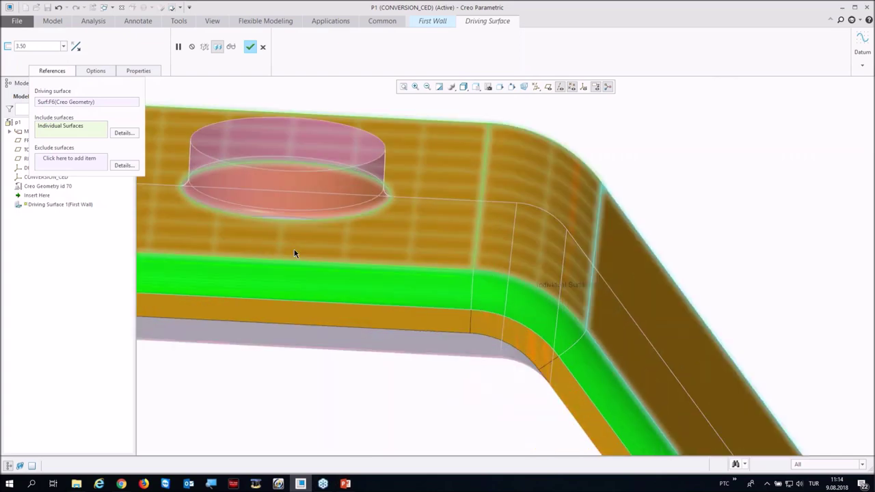
pyautogui.scroll(-2, 294, 233)
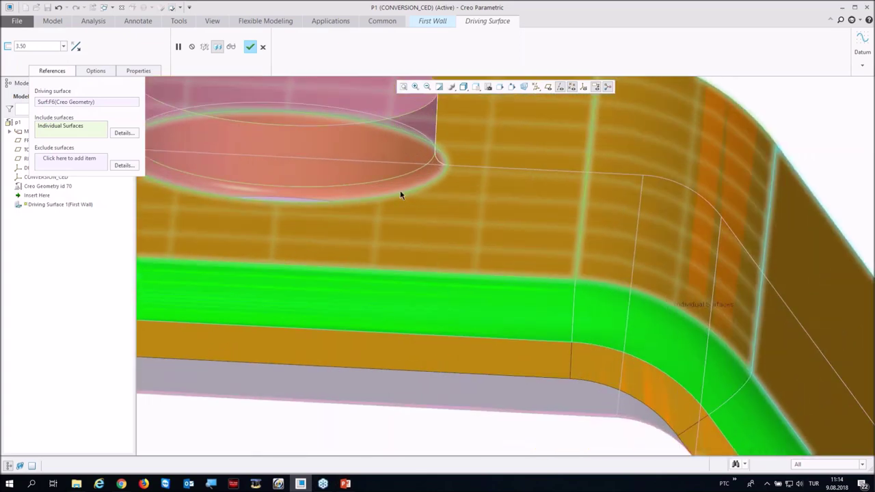
pyautogui.scroll(5, 404, 158)
# Step: Preview the converted sheet metal wall, then dismiss the warning and resume editing
pyautogui.moveTo(410, 164); pyautogui.dragTo(403, 149, button='middle')
pyautogui.scroll(-5, 431, 147)
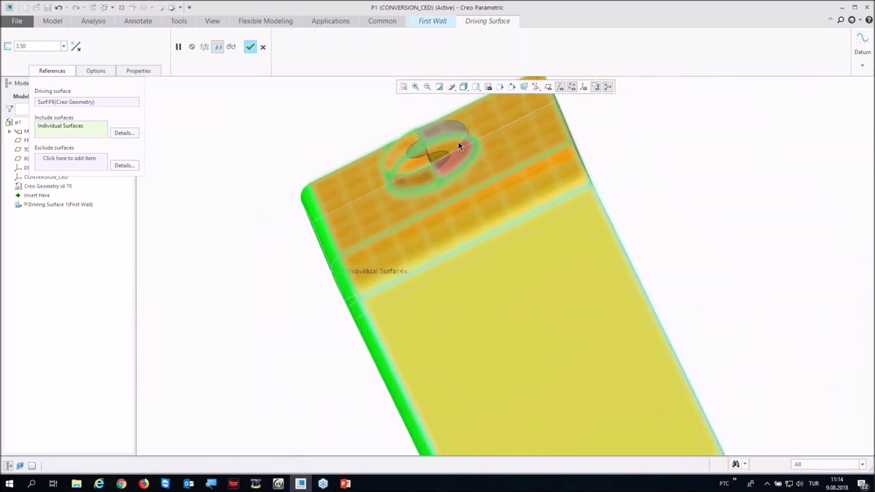
pyautogui.click(464, 151)
pyautogui.scroll(5, 464, 150)
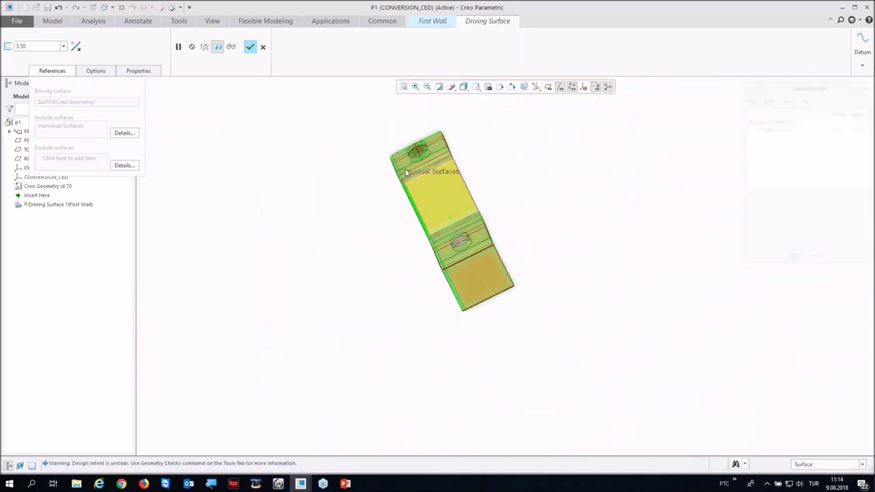
pyautogui.scroll(-5, 410, 178)
pyautogui.moveTo(410, 178); pyautogui.dragTo(469, 175, button='middle')
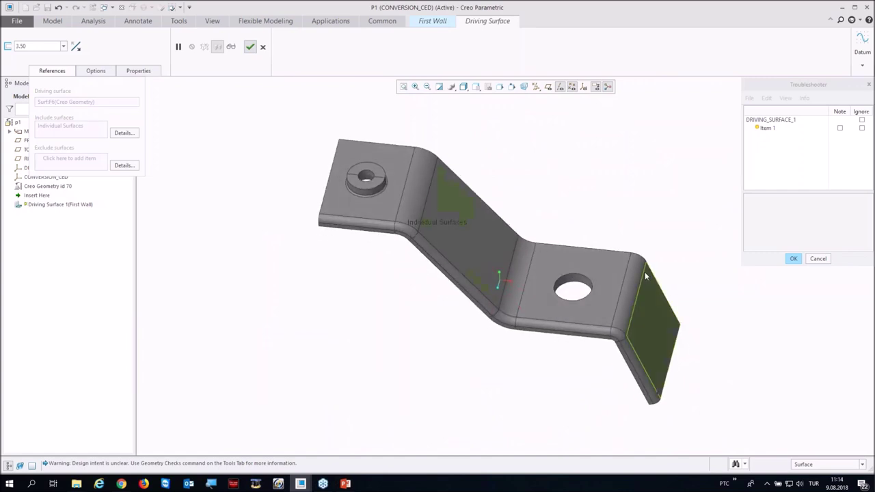
pyautogui.moveTo(619, 300); pyautogui.dragTo(293, 160, button='middle')
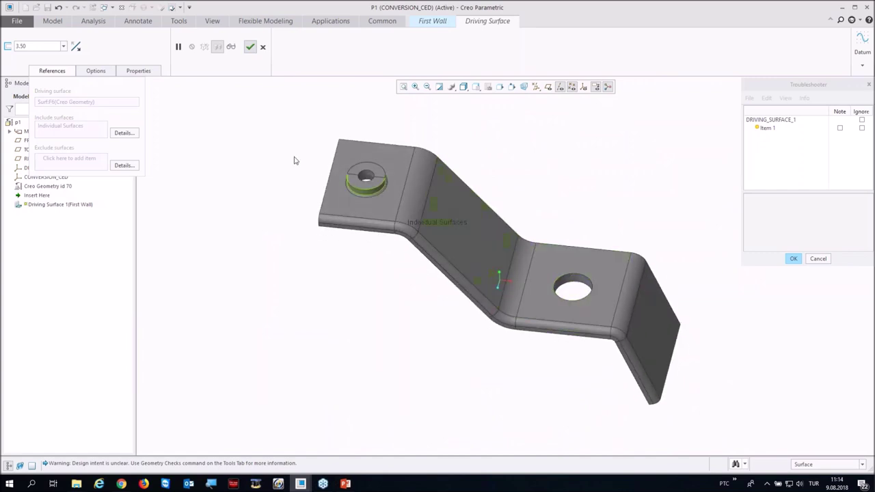
pyautogui.click(249, 47)
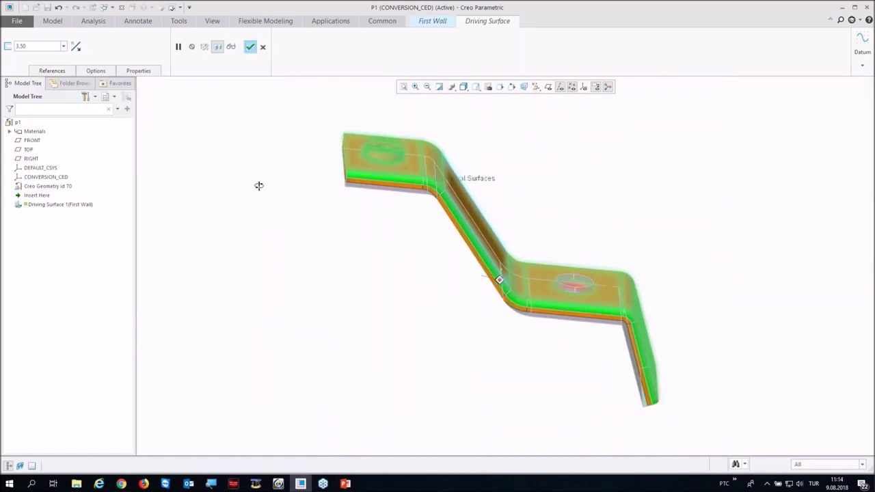
pyautogui.click(250, 47)
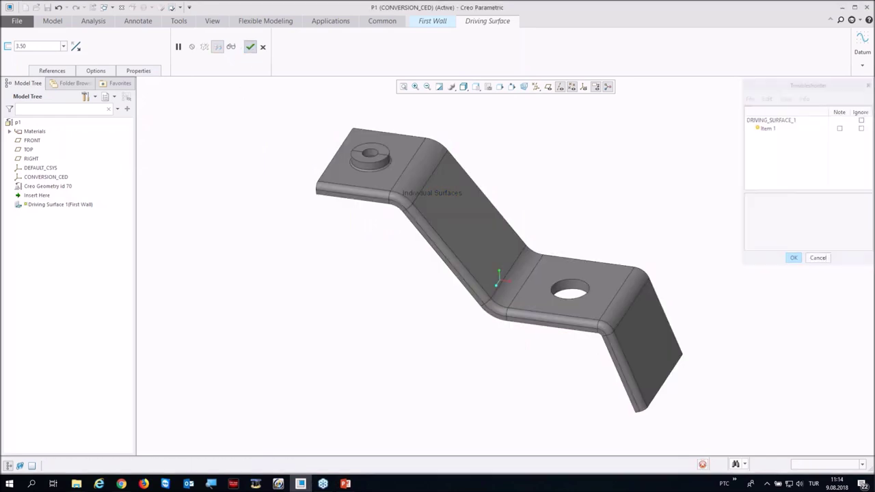
# Step: Recheck the included surfaces and accept the warning to create the 3.50-thick first wall
pyautogui.click(60, 73)
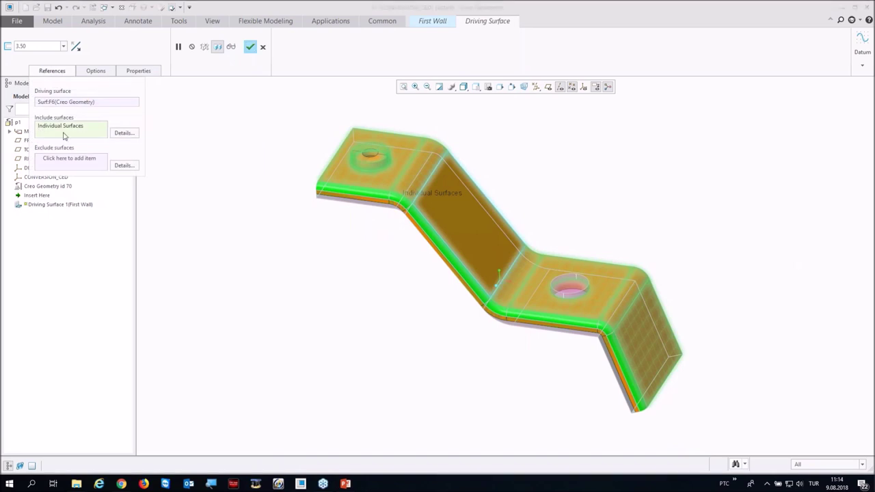
pyautogui.scroll(5, 555, 293)
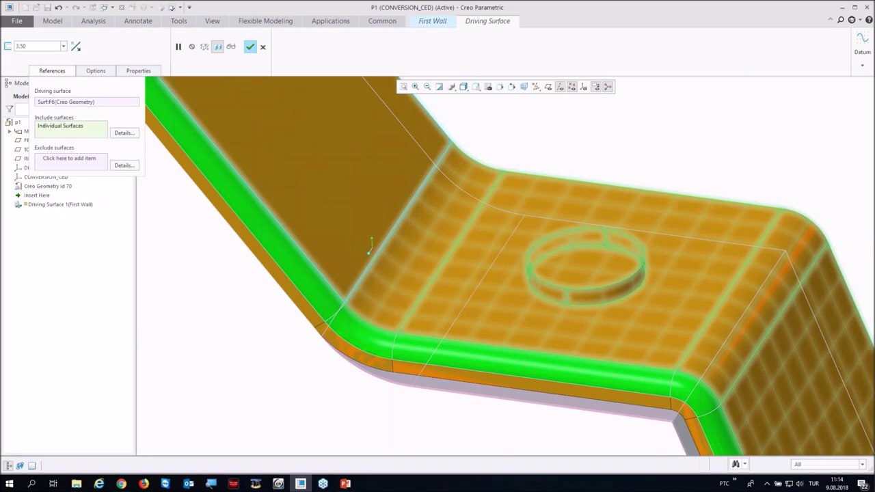
pyautogui.click(249, 48)
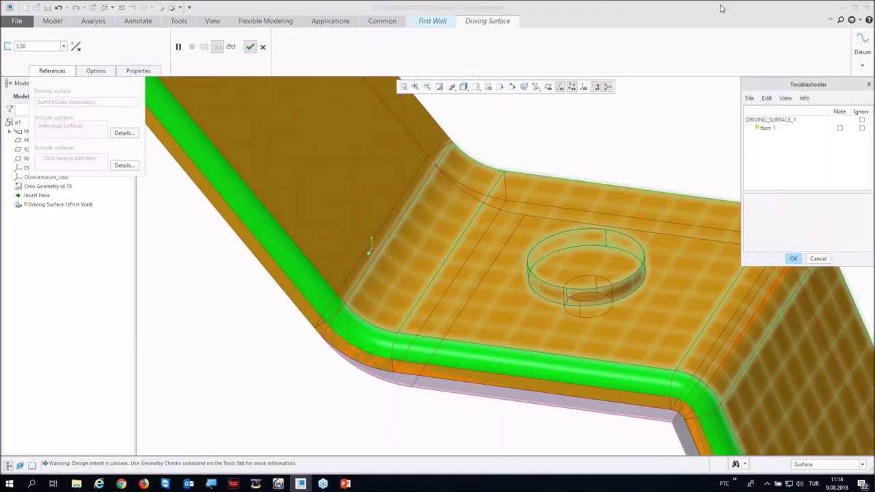
pyautogui.click(631, 183)
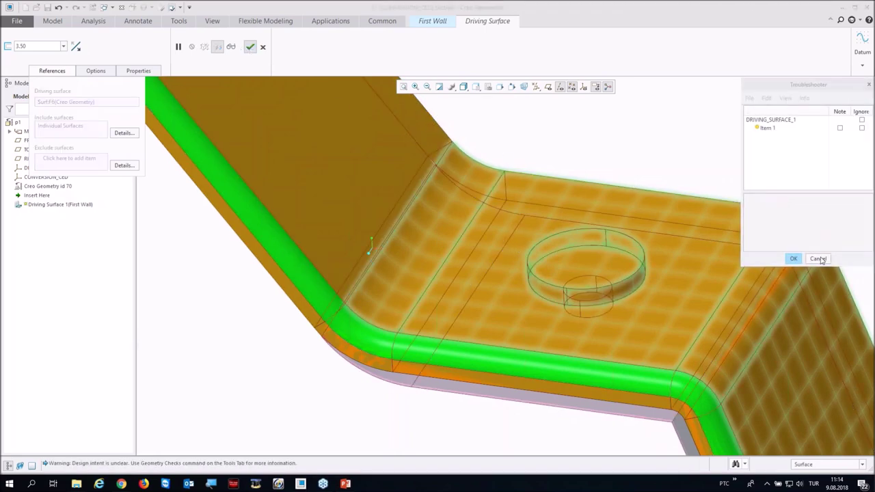
pyautogui.click(793, 259)
pyautogui.scroll(-5, 397, 240)
pyautogui.moveTo(398, 239); pyautogui.dragTo(403, 246, button='middle')
pyautogui.click(620, 170)
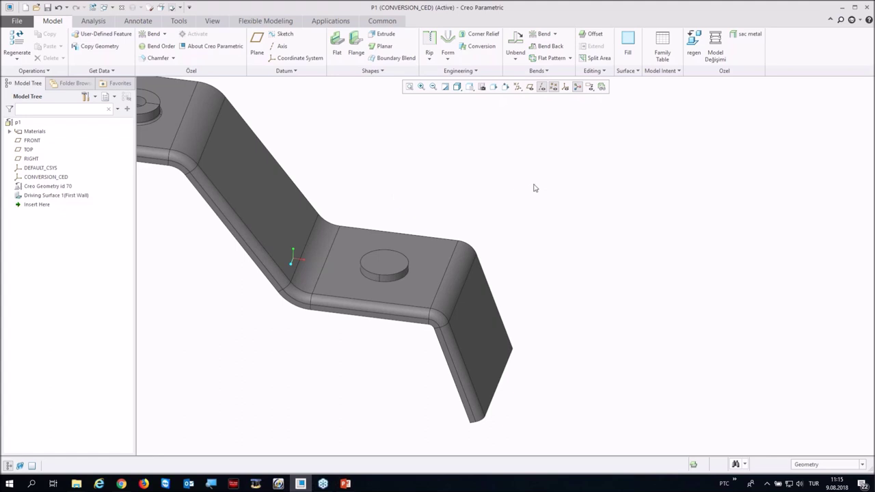
# Step: Recognize the boss around the hole as a sheet metal form, using the plate face as seed
pyautogui.scroll(-3, 618, 241)
pyautogui.moveTo(526, 217)
pyautogui.mouseDown(button='middle')
pyautogui.moveTo(549, 175)
pyautogui.moveTo(519, 224)
pyautogui.moveTo(519, 216)
pyautogui.mouseUp(button='middle')
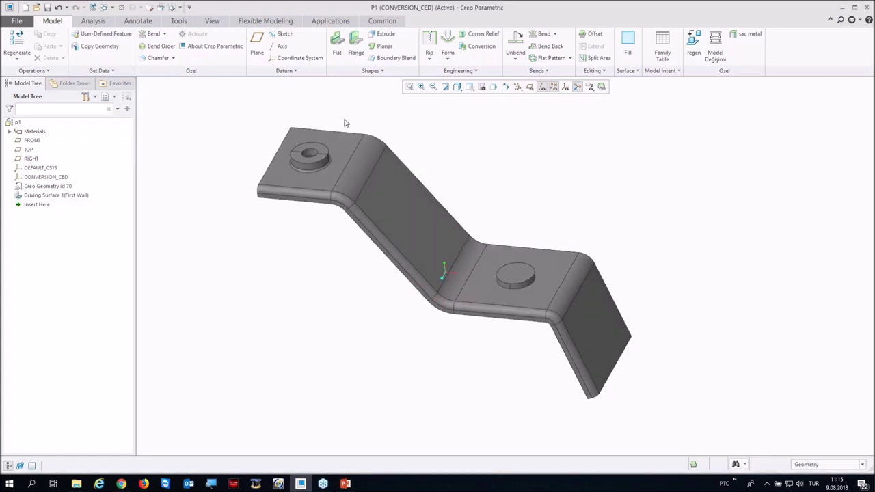
pyautogui.click(266, 21)
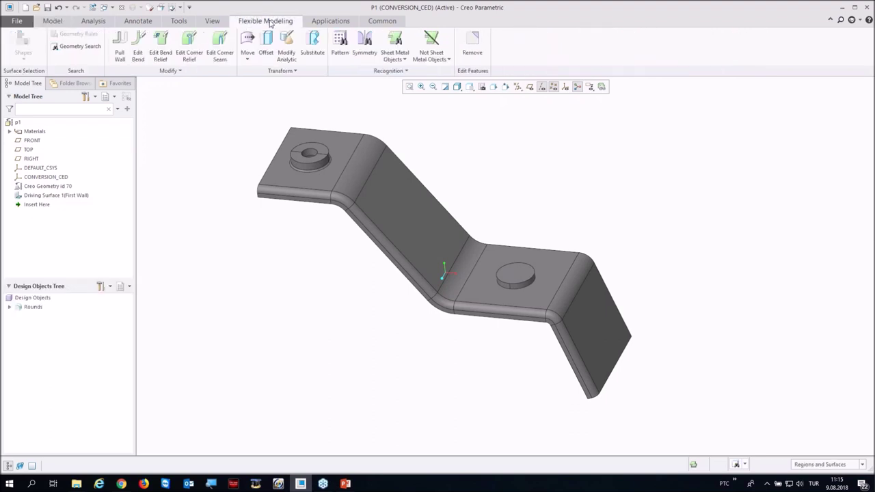
pyautogui.click(404, 61)
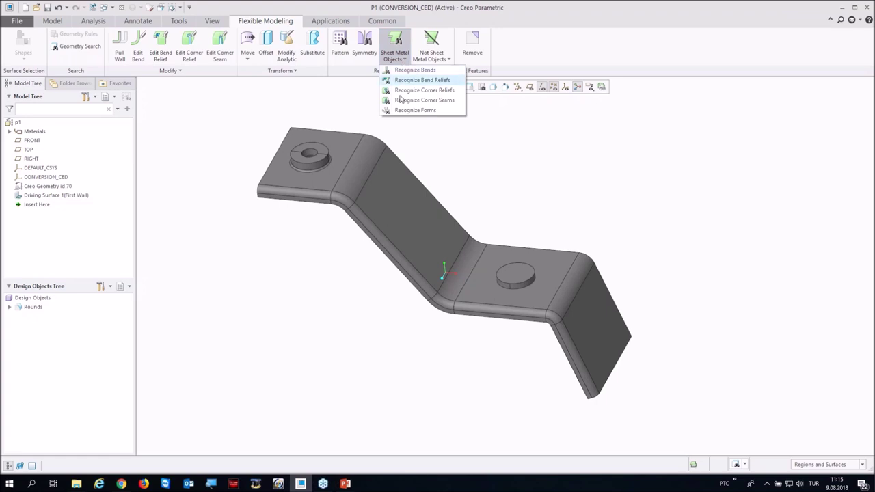
pyautogui.click(405, 110)
pyautogui.scroll(5, 301, 181)
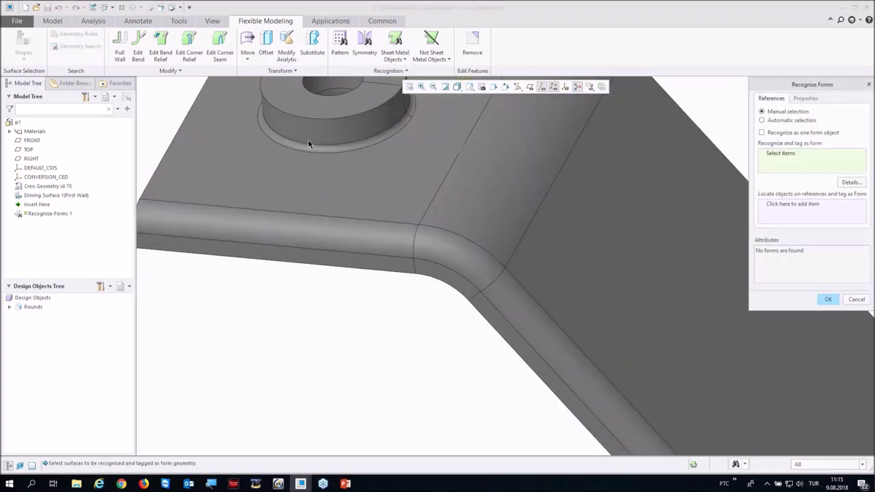
pyautogui.click(305, 129)
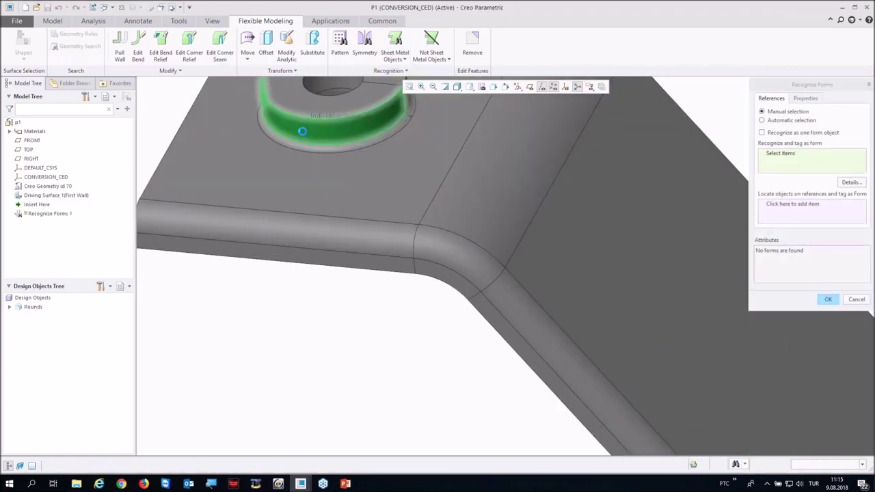
pyautogui.click(263, 179)
pyautogui.scroll(-3, 292, 240)
pyautogui.moveTo(292, 239); pyautogui.dragTo(372, 196, button='middle')
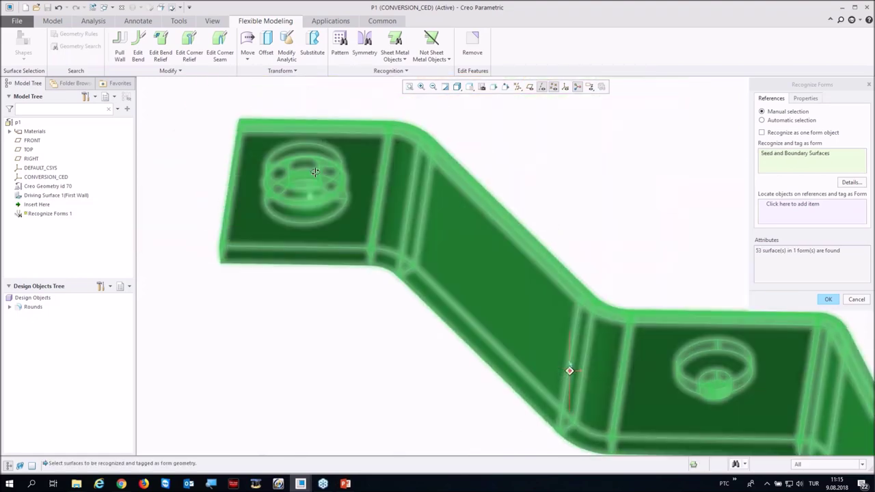
pyautogui.keyDown('ctrl'); pyautogui.click(371, 179); pyautogui.keyUp('ctrl')
pyautogui.moveTo(346, 137); pyautogui.dragTo(420, 106, button='middle')
pyautogui.middleClick(550, 181)
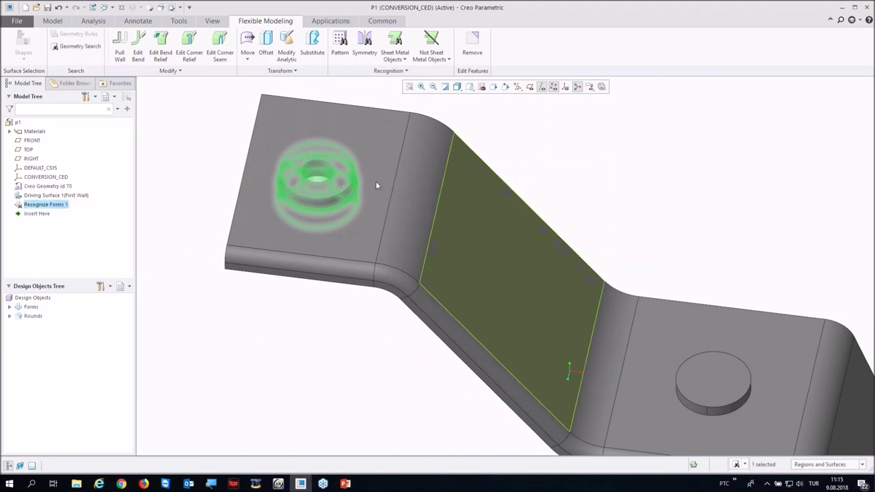
# Step: Recognize the second round boss as a sheet metal form and fit the part in view
pyautogui.scroll(-3, 323, 212)
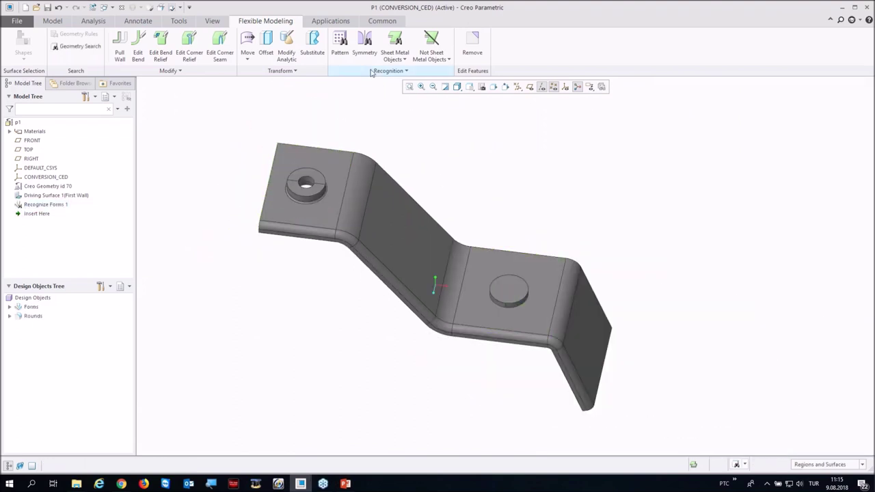
pyautogui.click(405, 61)
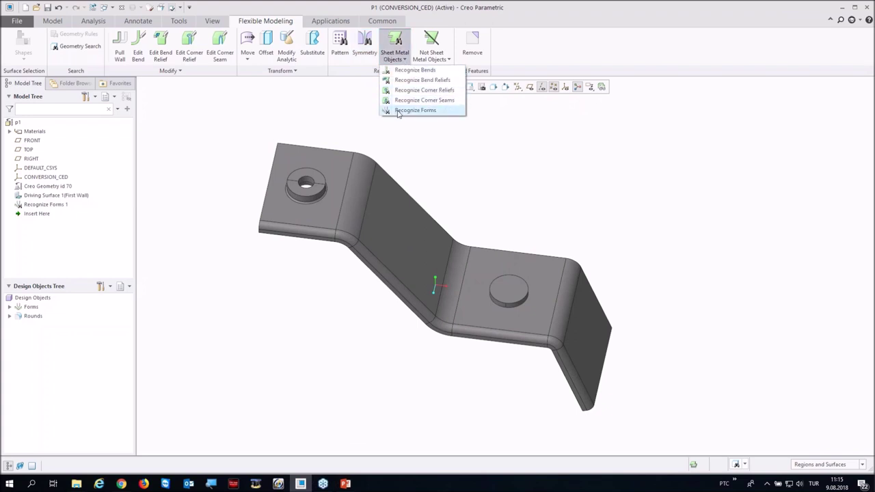
pyautogui.click(423, 109)
pyautogui.scroll(4, 502, 316)
pyautogui.scroll(2, 503, 316)
pyautogui.click(447, 333)
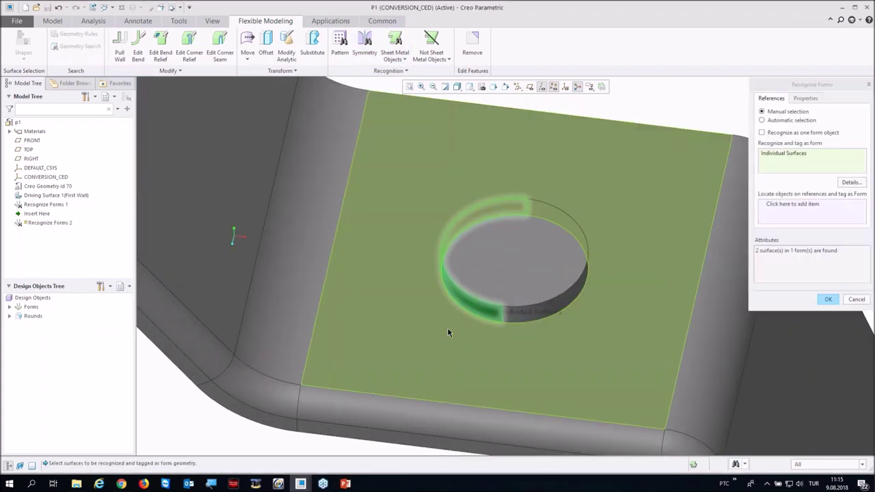
pyautogui.scroll(-4, 434, 332)
pyautogui.keyDown('shift'); pyautogui.click(422, 336); pyautogui.keyUp('shift')
pyautogui.middleClick(422, 336)
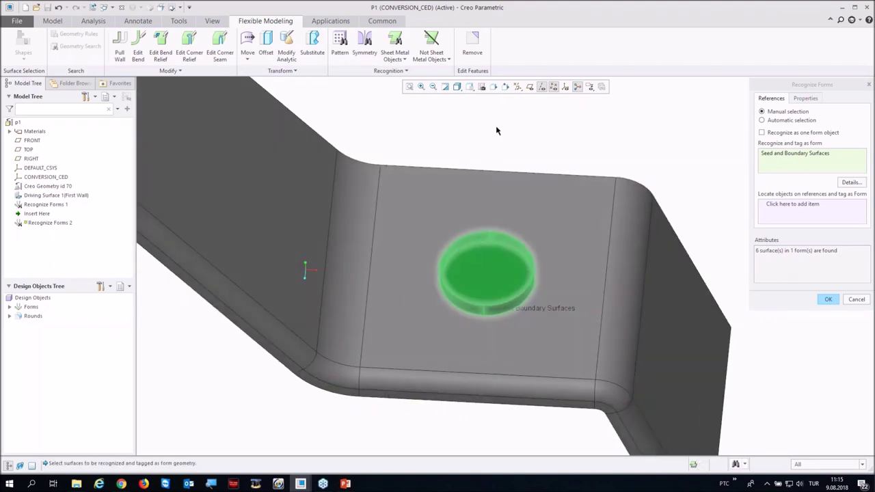
pyautogui.hotkey('ctrl', 'd')
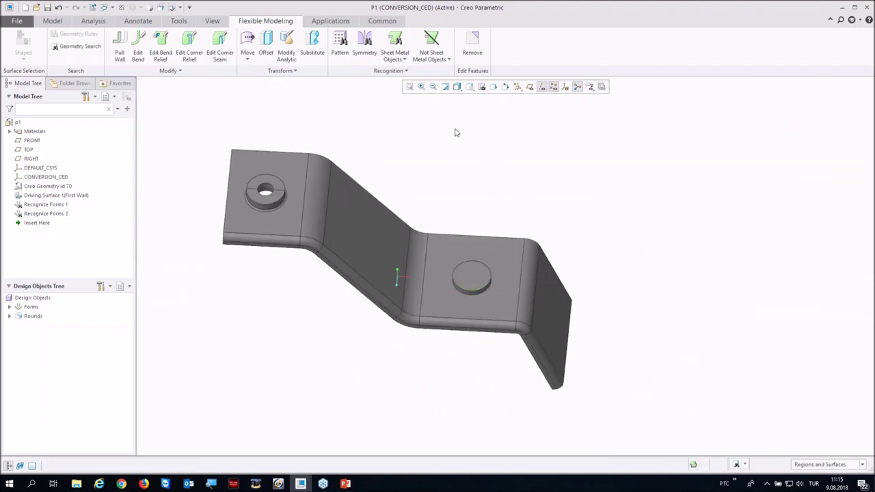
# Step: Turn on Flat Pattern Preview and create the CONVERSION_CED_FLAT_REP flat representation
pyautogui.click(601, 87)
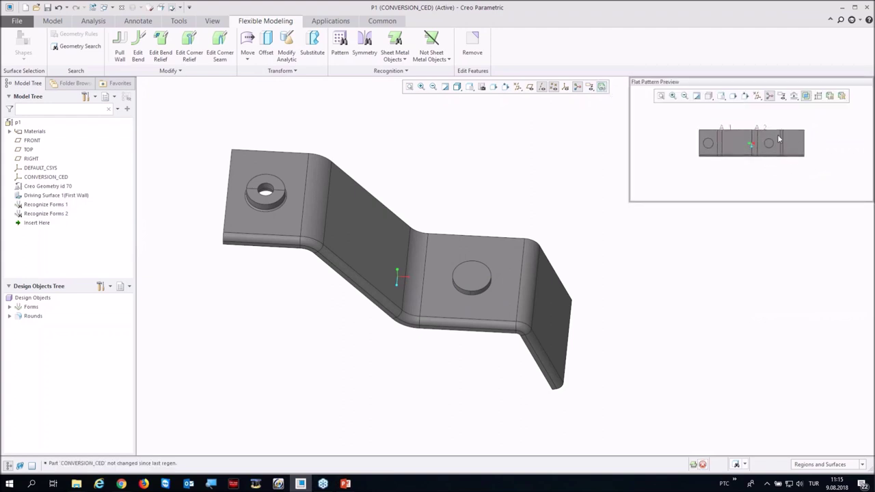
pyautogui.moveTo(718, 82); pyautogui.dragTo(494, 106)
pyautogui.moveTo(514, 158); pyautogui.dragTo(551, 164, button='middle')
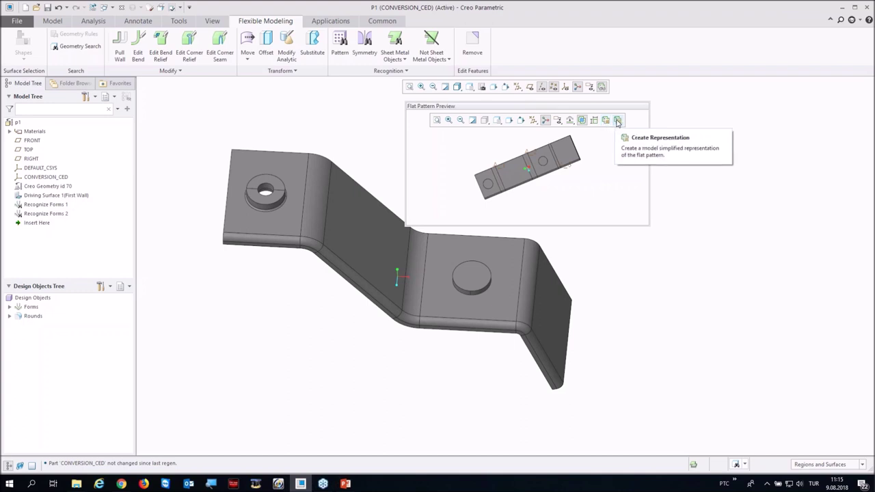
pyautogui.click(617, 121)
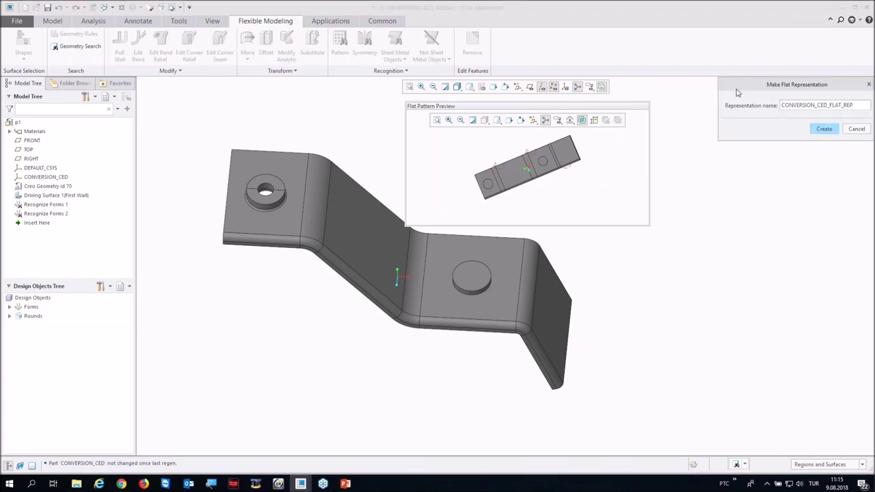
pyautogui.moveTo(754, 87); pyautogui.dragTo(552, 122)
pyautogui.click(623, 162)
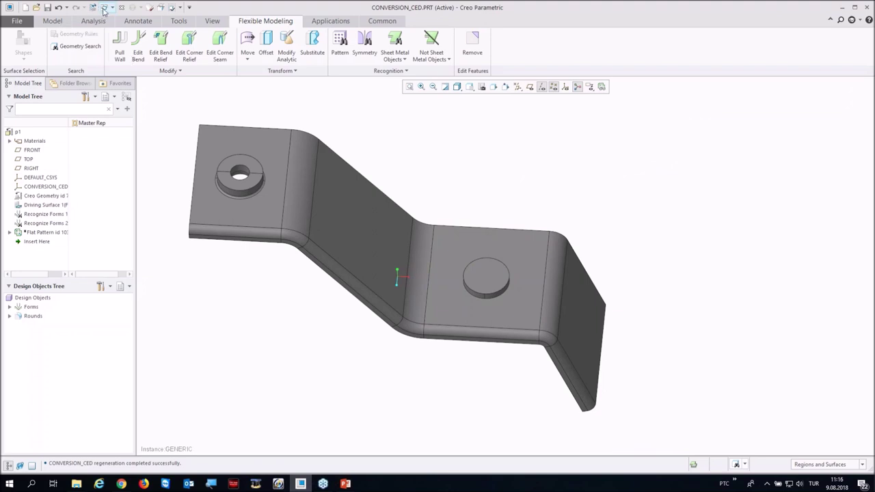
pyautogui.click(482, 87)
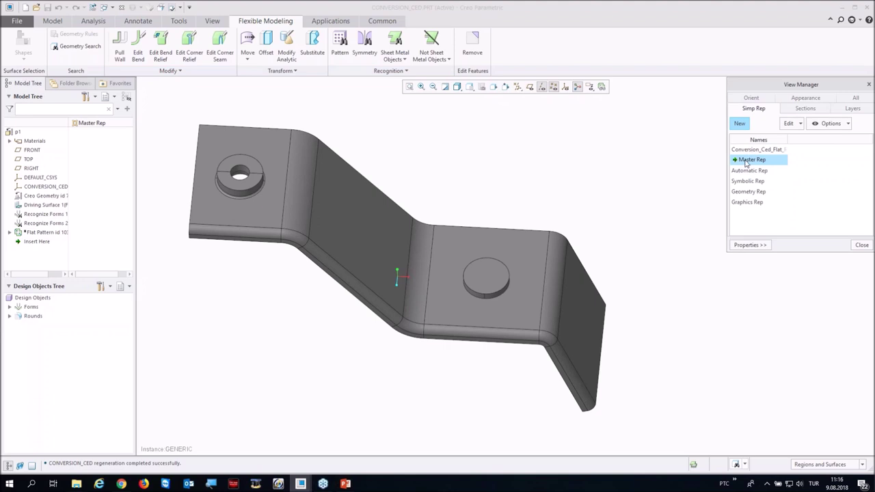
pyautogui.moveTo(426, 221); pyautogui.dragTo(414, 172, button='middle')
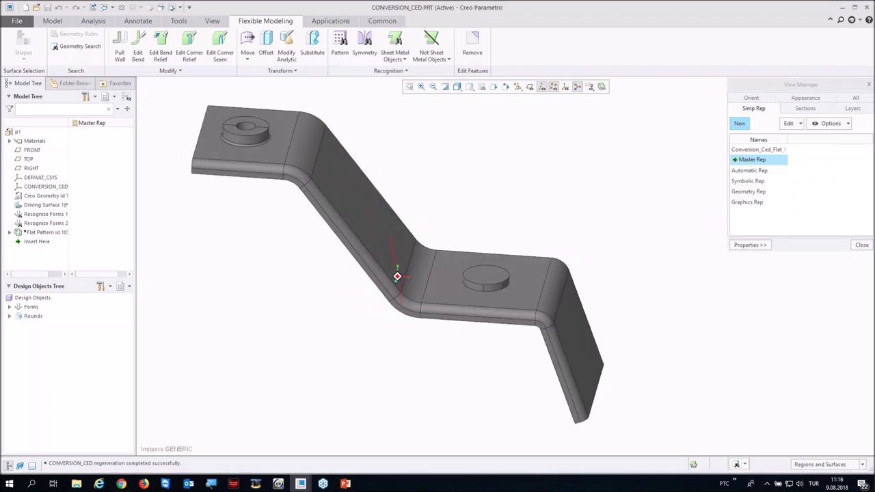
pyautogui.click(739, 150)
pyautogui.doubleClick(739, 151)
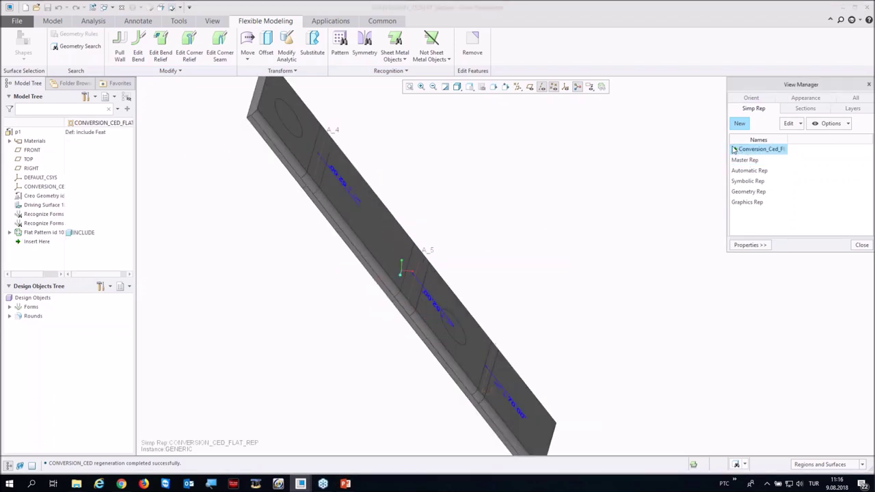
pyautogui.doubleClick(739, 159)
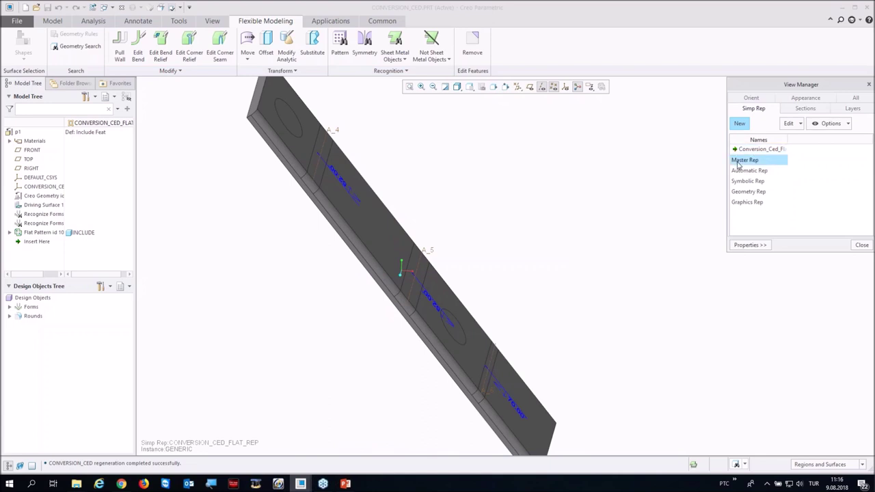
pyautogui.click(855, 248)
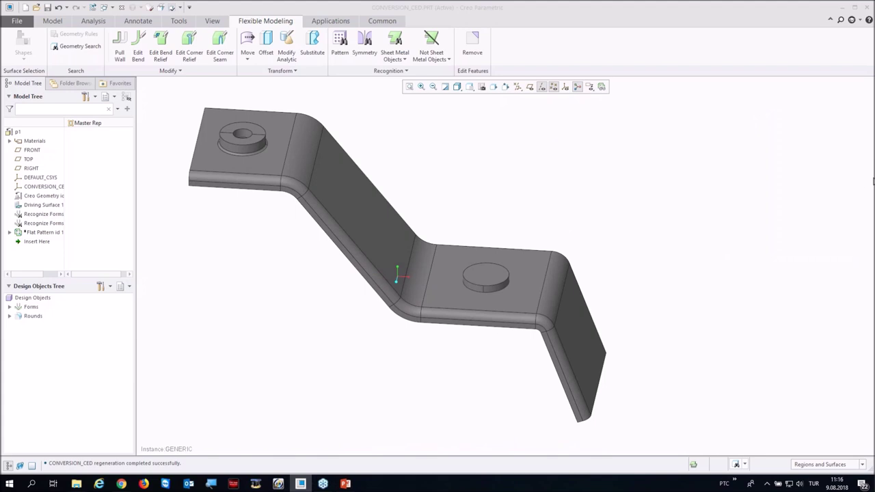
pyautogui.click(120, 8)
# Step: Open corner.prt from the 15-Sheetmetal_corner folder
pyautogui.click(35, 412)
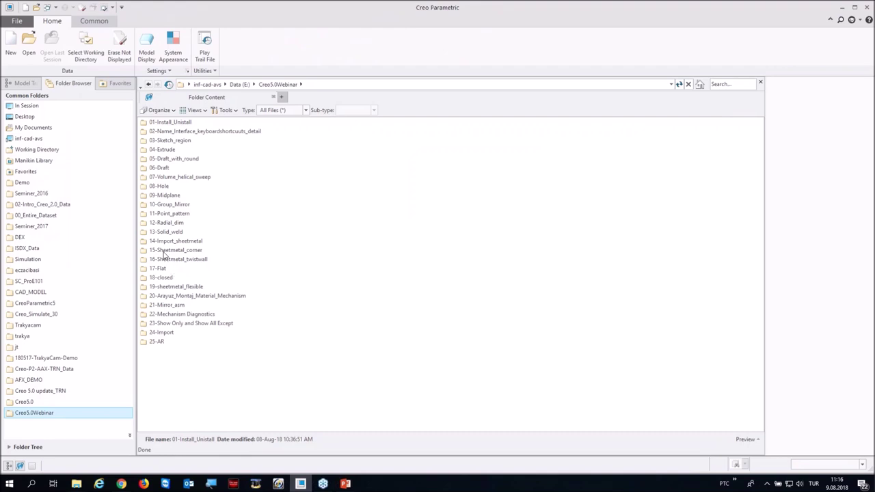
pyautogui.click(165, 251)
pyautogui.doubleClick(165, 253)
pyautogui.doubleClick(157, 122)
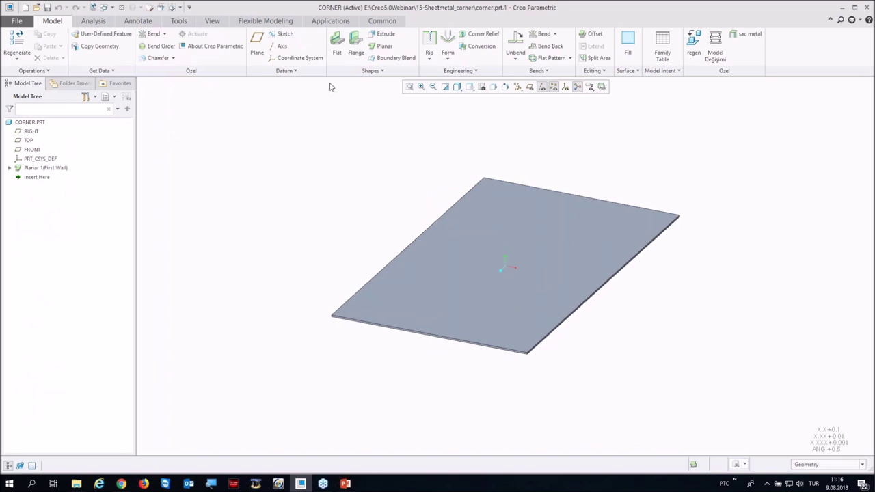
# Step: Start a flange wall on the plate's front edge and inspect the new walls
pyautogui.click(355, 47)
pyautogui.scroll(-5, 526, 354)
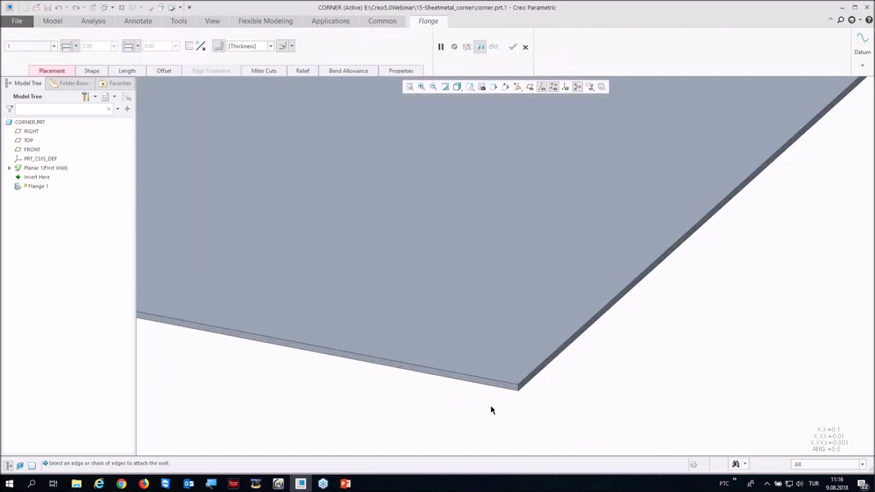
pyautogui.click(495, 384)
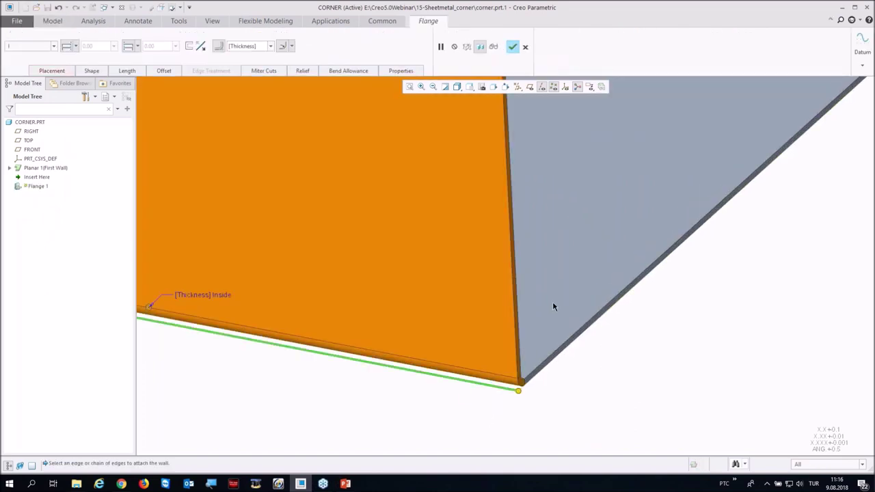
pyautogui.moveTo(552, 301); pyautogui.dragTo(480, 431, button='middle')
pyautogui.scroll(3, 469, 289)
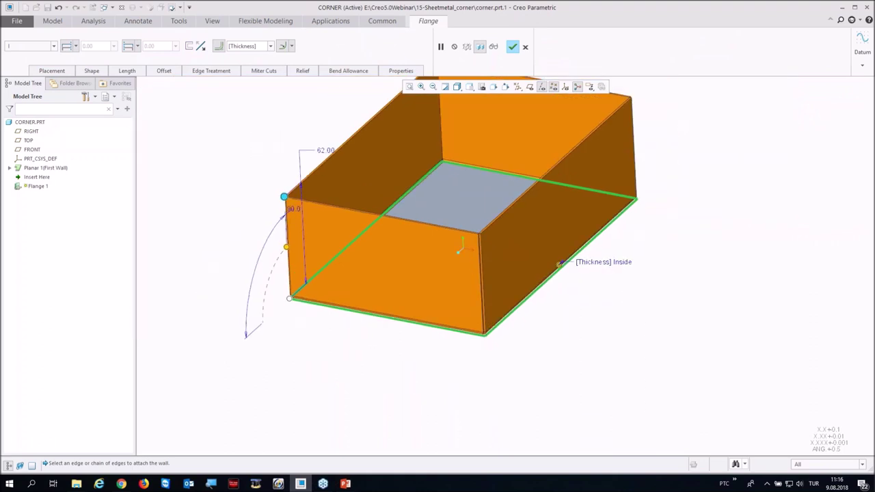
pyautogui.moveTo(286, 238); pyautogui.dragTo(435, 209, button='middle')
pyautogui.scroll(-5, 497, 265)
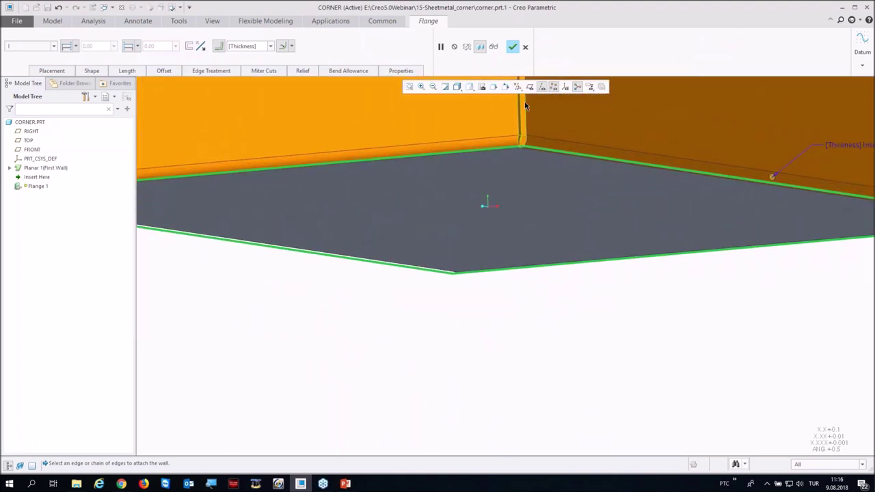
pyautogui.scroll(3, 444, 205)
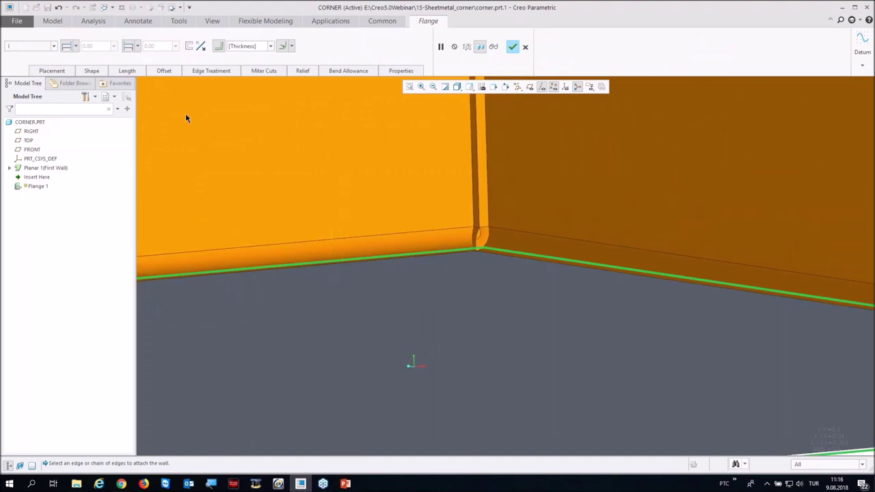
# Step: Set all four flange edge treatments to closed corners and confirm the flange
pyautogui.click(199, 71)
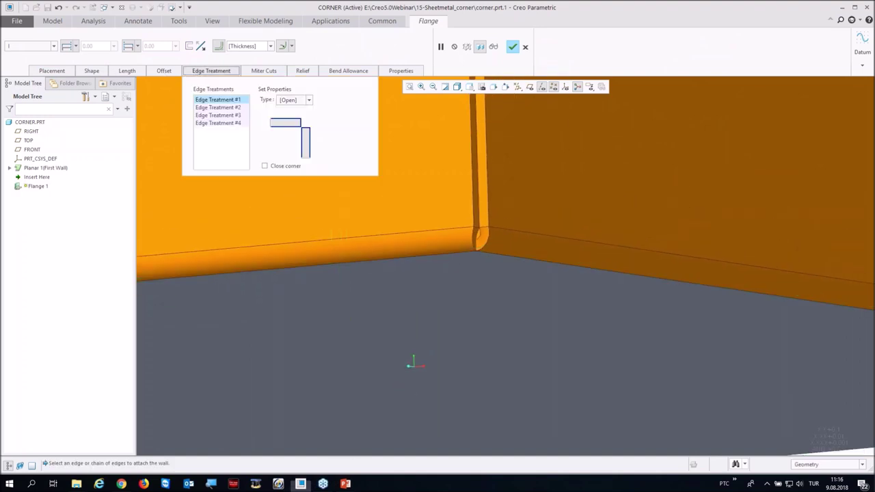
pyautogui.keyDown('shift'); pyautogui.click(210, 123); pyautogui.keyUp('shift')
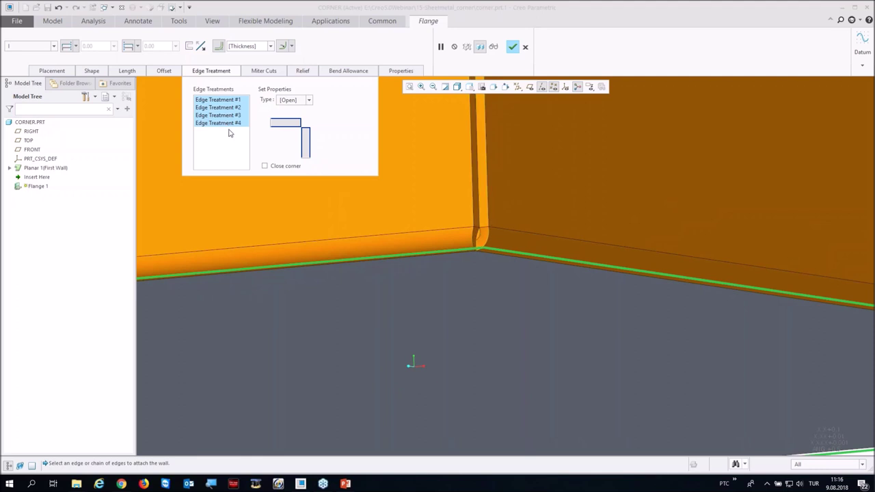
pyautogui.scroll(-5, 450, 238)
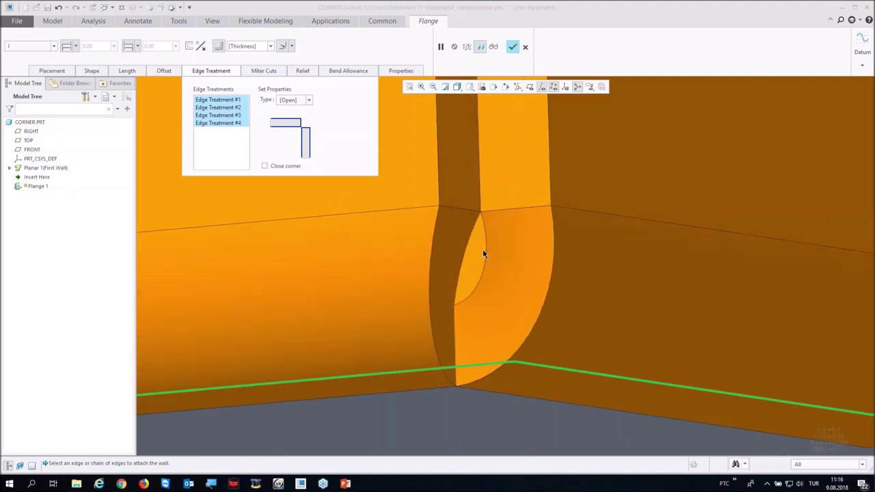
pyautogui.click(265, 166)
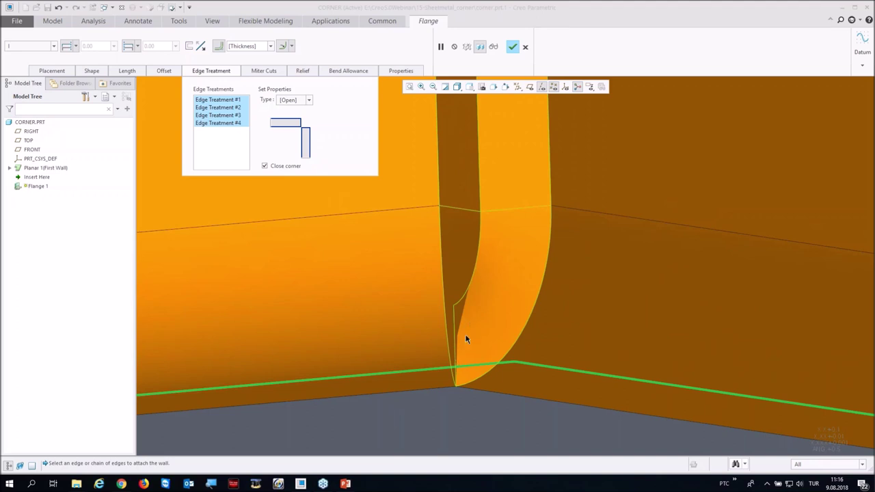
pyautogui.click(511, 45)
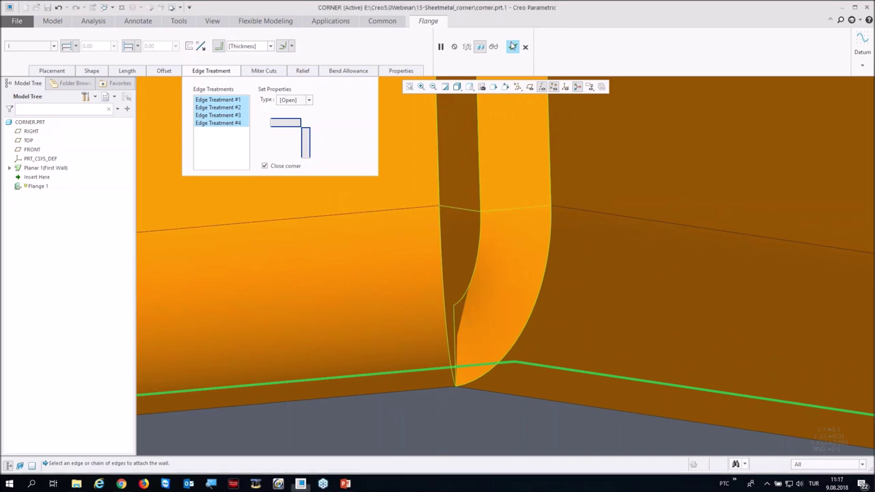
# Step: Regenerate the corner part, inspect the flange faces, and close corner.prt
pyautogui.scroll(6, 432, 342)
pyautogui.scroll(2, 405, 244)
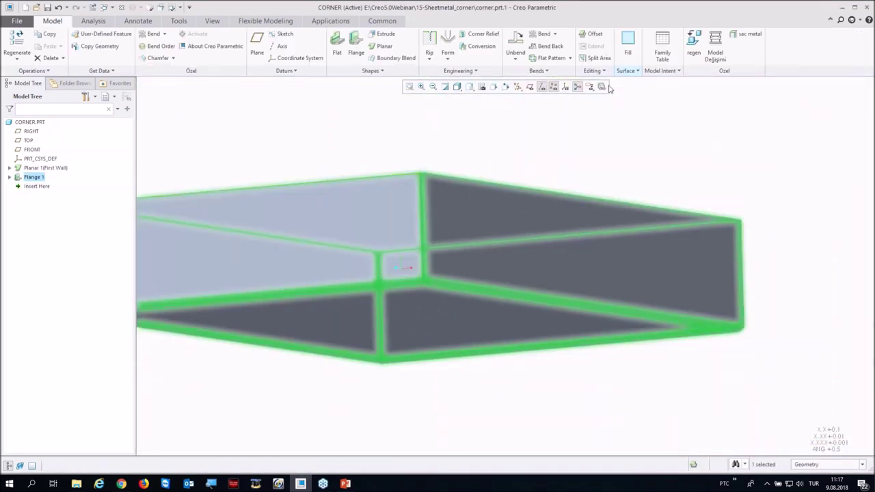
pyautogui.hotkey('ctrl', 'g')
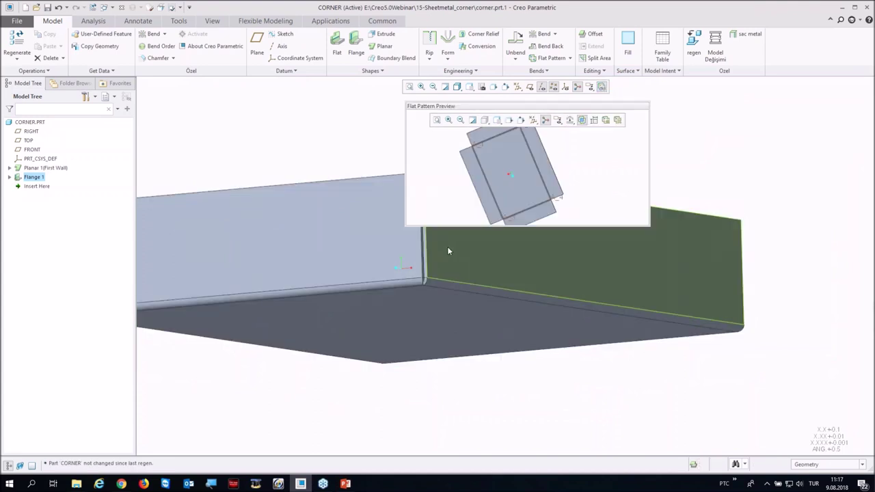
pyautogui.scroll(-5, 489, 202)
pyautogui.scroll(-3, 487, 193)
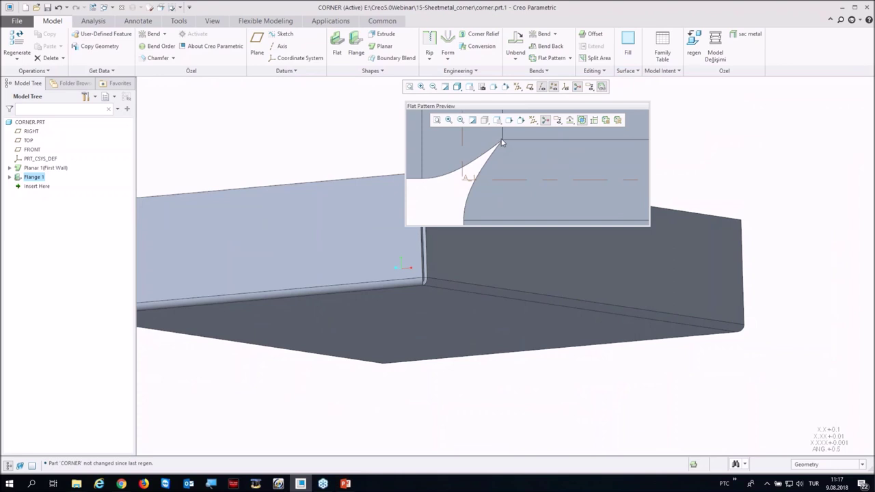
pyautogui.click(461, 231)
pyautogui.click(585, 101)
pyautogui.click(121, 9)
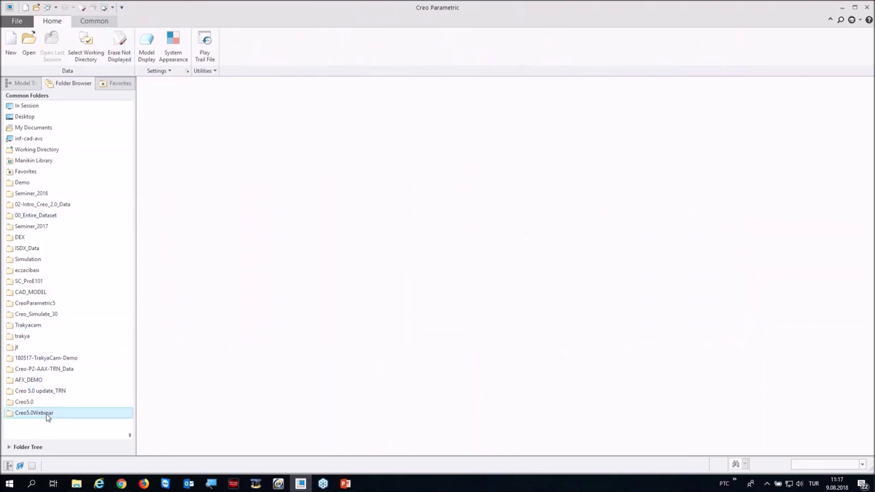
# Step: Open twist.prt from the 16-Sheetmetal_twistwall folder in its default orientation
pyautogui.click(47, 413)
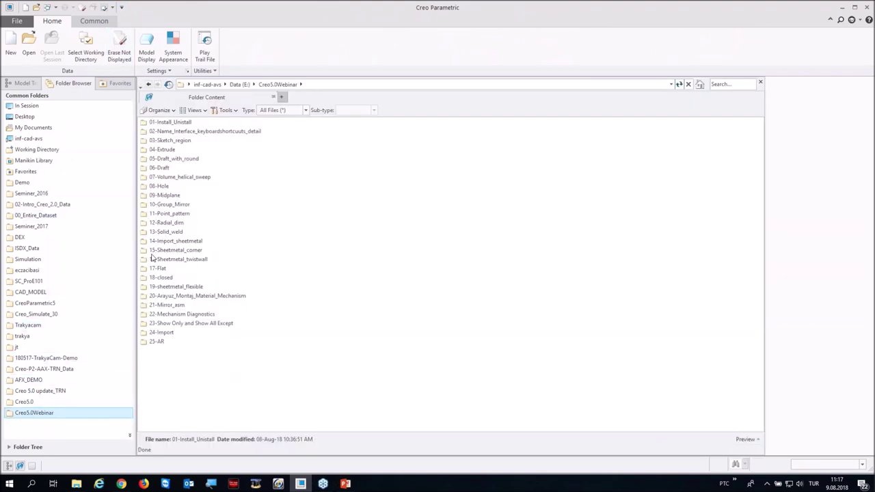
pyautogui.doubleClick(167, 259)
pyautogui.doubleClick(159, 123)
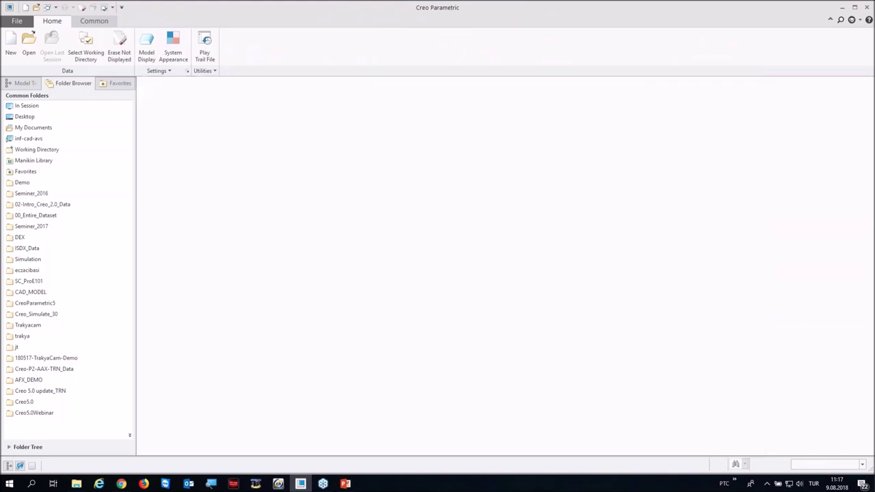
pyautogui.hotkey('ctrl', 'd')
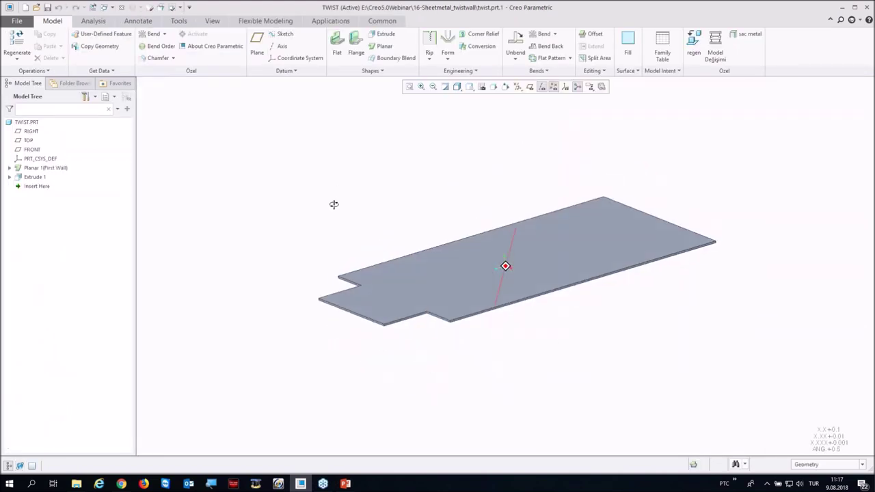
# Step: Add a twist wall to the tab's end edge with a larger twist angle and narrower width
pyautogui.click(356, 71)
pyautogui.click(349, 92)
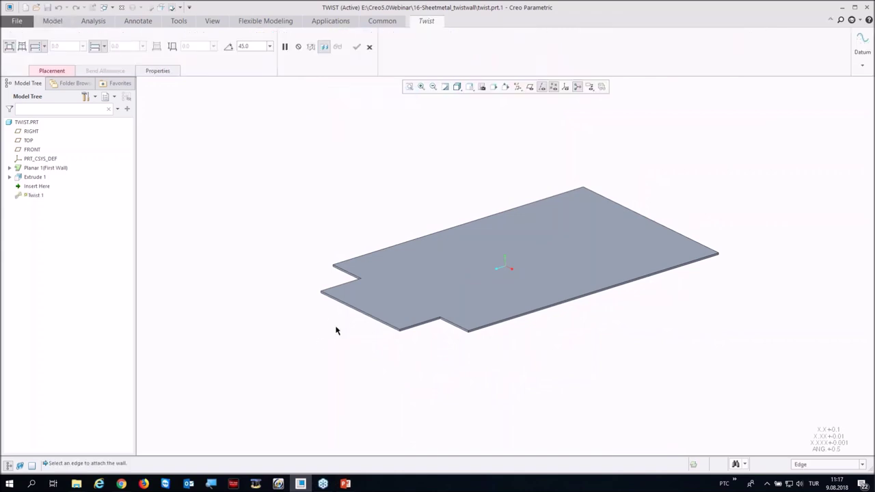
pyautogui.click(352, 311)
pyautogui.scroll(-3, 295, 332)
pyautogui.moveTo(309, 324); pyautogui.dragTo(319, 306)
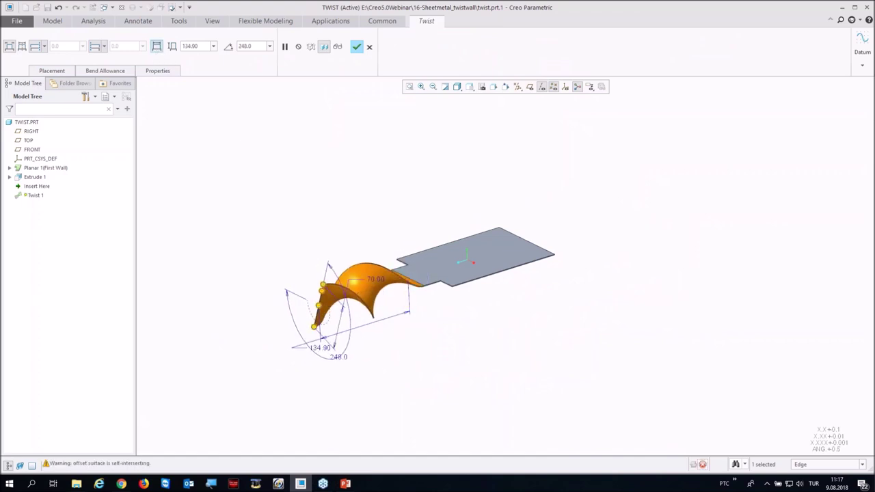
pyautogui.click(157, 45)
pyautogui.moveTo(323, 287); pyautogui.dragTo(321, 292)
pyautogui.click(395, 46)
# Step: Check the 320 by 120 flat pattern dimensions, then close twist.prt
pyautogui.moveTo(324, 155); pyautogui.dragTo(599, 81, button='middle')
pyautogui.click(600, 86)
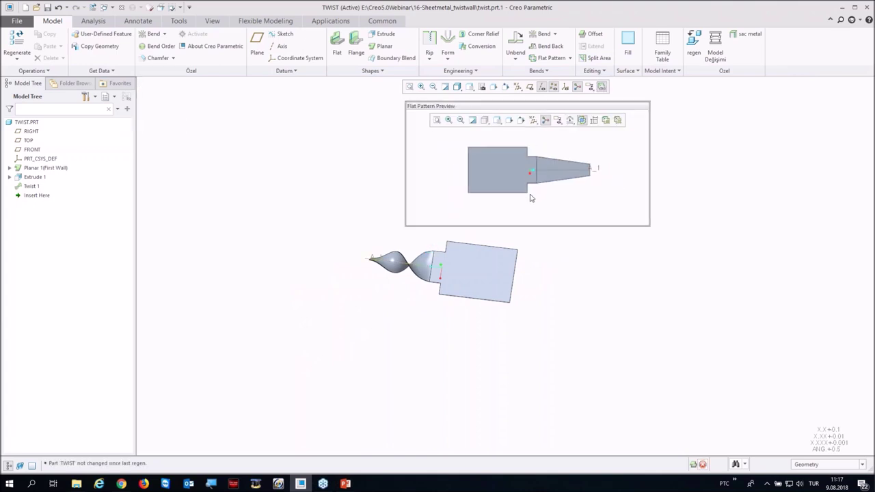
pyautogui.click(595, 121)
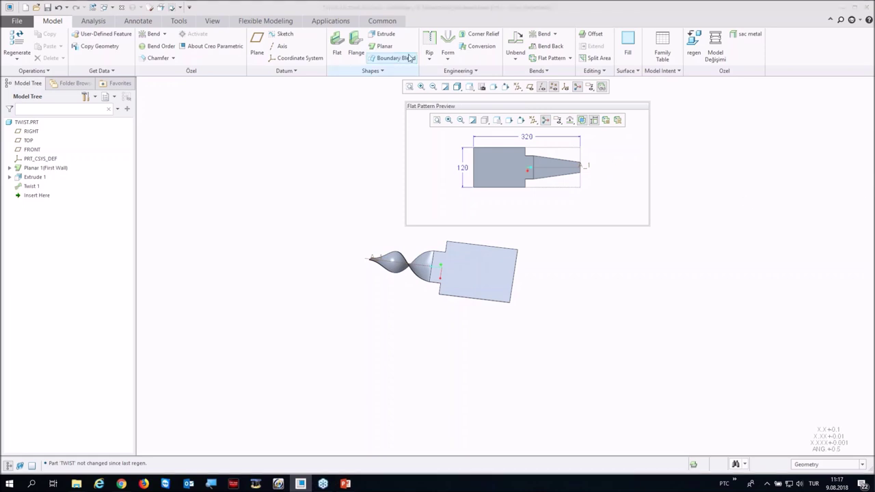
pyautogui.click(602, 88)
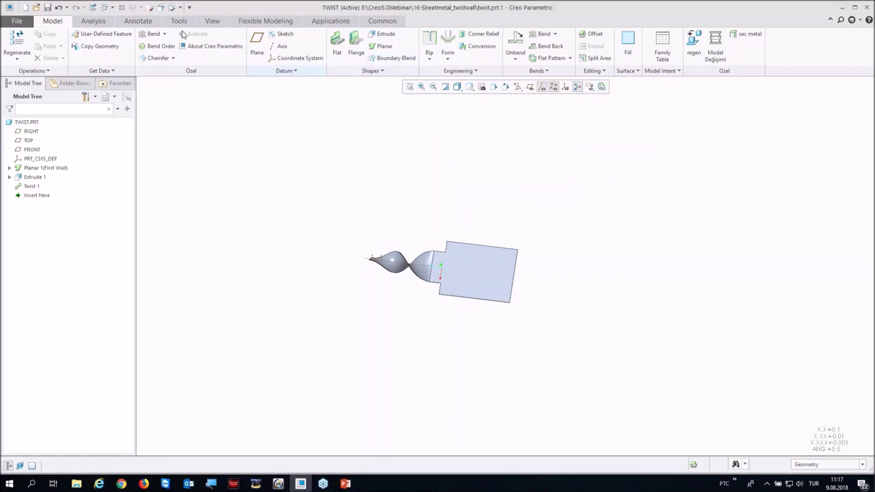
pyautogui.click(121, 8)
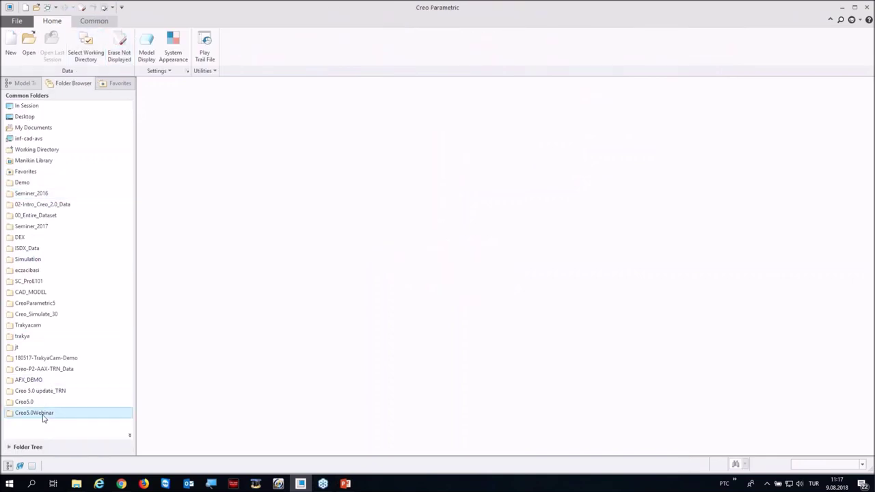
# Step: Import normal_square_CED.pkg from the 17-Flat folder
pyautogui.click(38, 414)
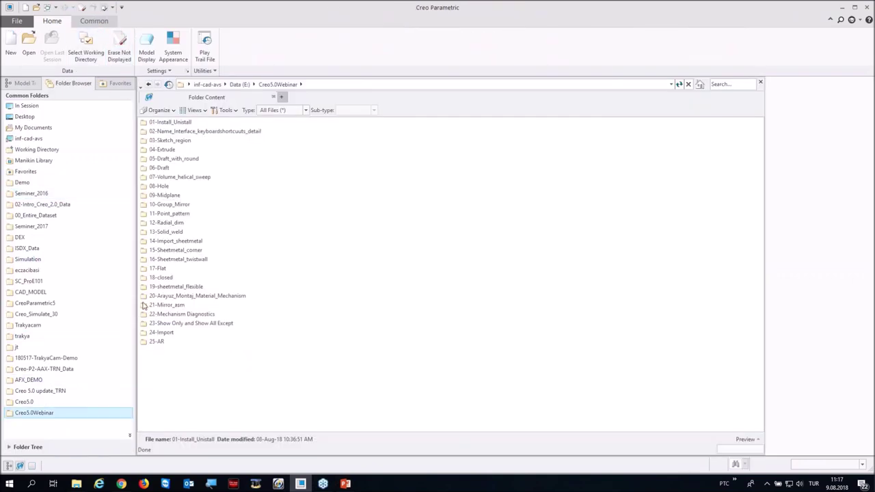
pyautogui.click(156, 269)
pyautogui.doubleClick(156, 269)
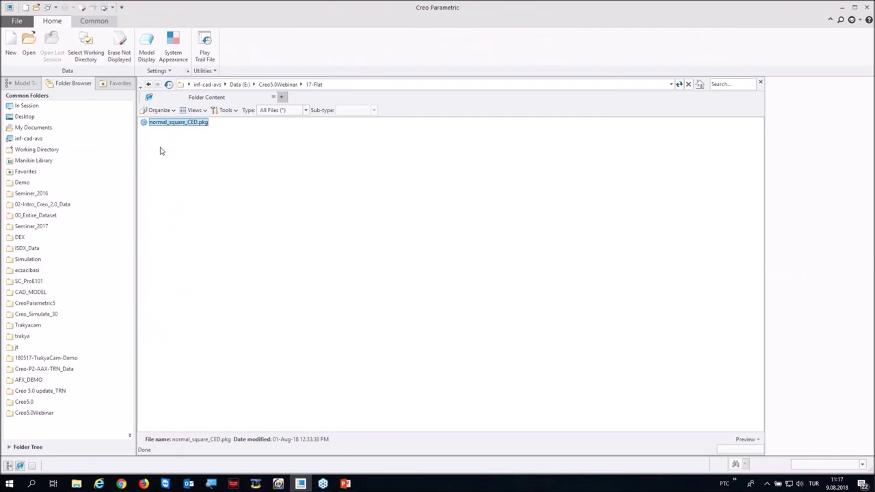
pyautogui.doubleClick(153, 122)
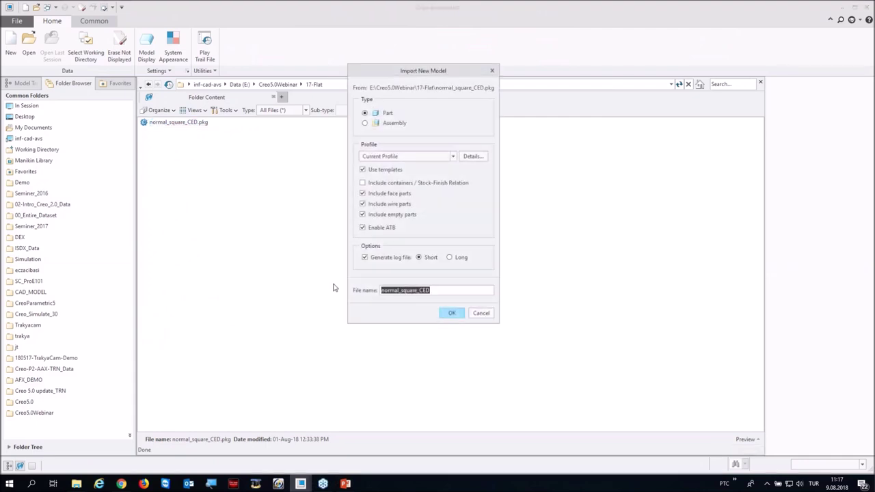
pyautogui.click(442, 312)
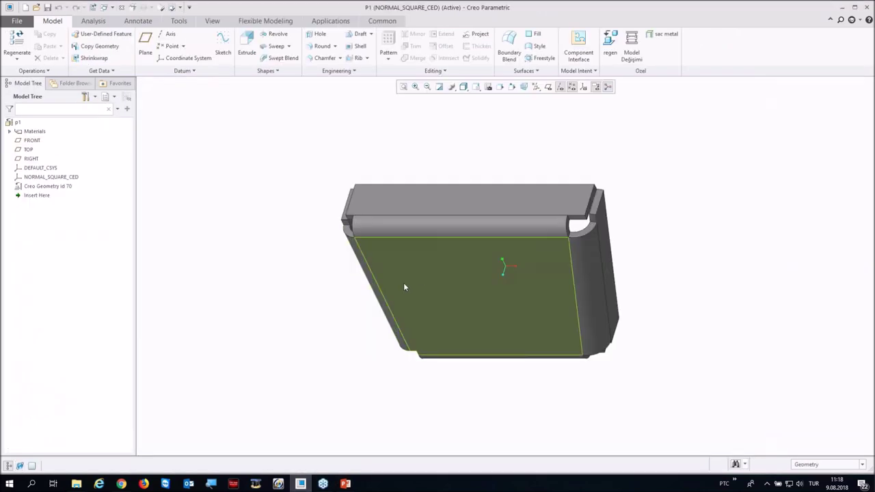
pyautogui.moveTo(404, 287); pyautogui.dragTo(478, 355, button='middle')
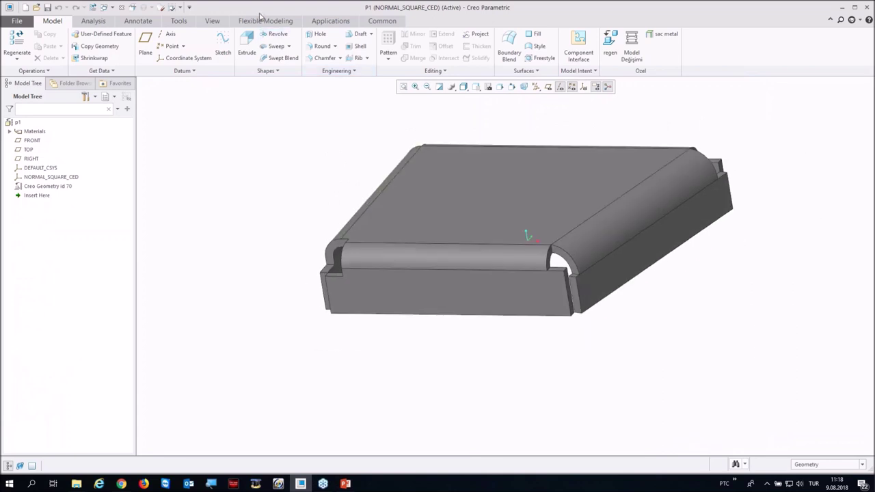
# Step: Convert the solid to sheet metal using its top face as the driving surface
pyautogui.click(262, 19)
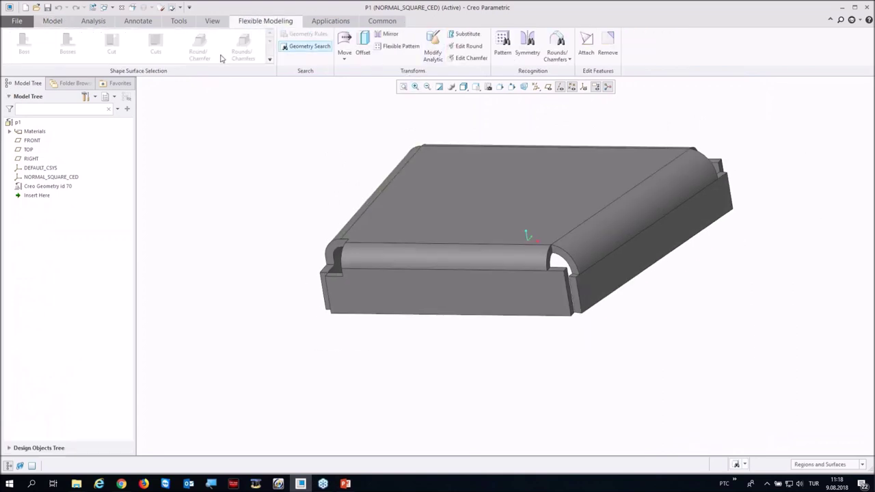
pyautogui.click(46, 23)
pyautogui.click(32, 70)
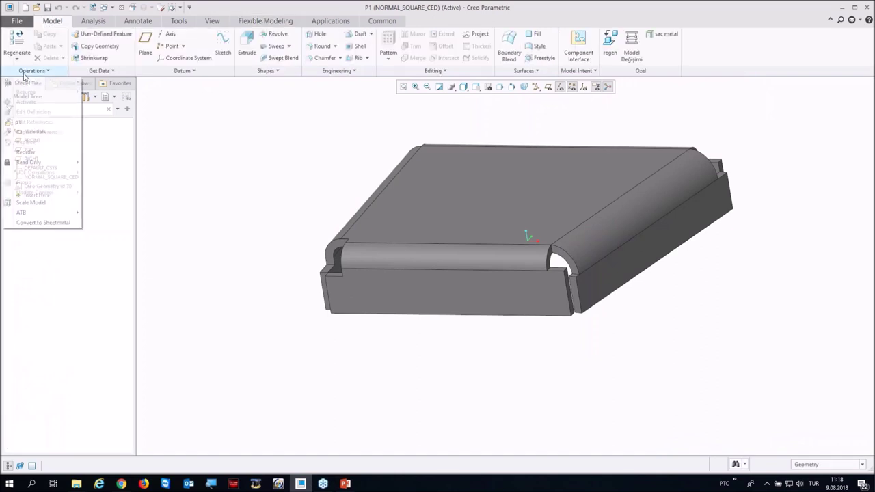
pyautogui.click(38, 223)
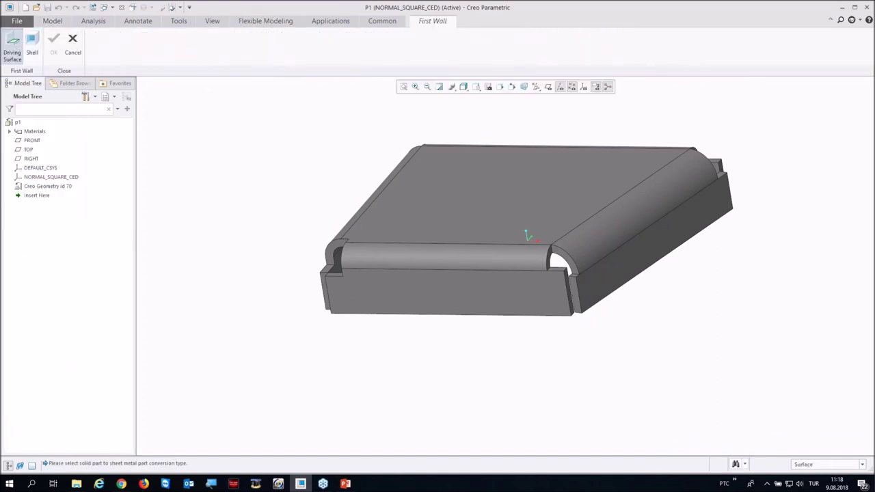
pyautogui.click(12, 42)
pyautogui.click(500, 239)
pyautogui.click(249, 46)
pyautogui.moveTo(351, 150); pyautogui.dragTo(384, 148, button='middle')
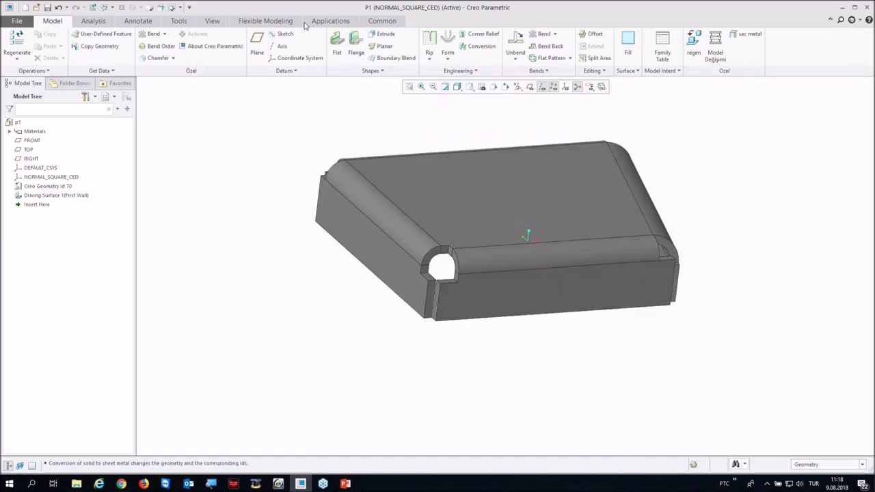
pyautogui.click(282, 22)
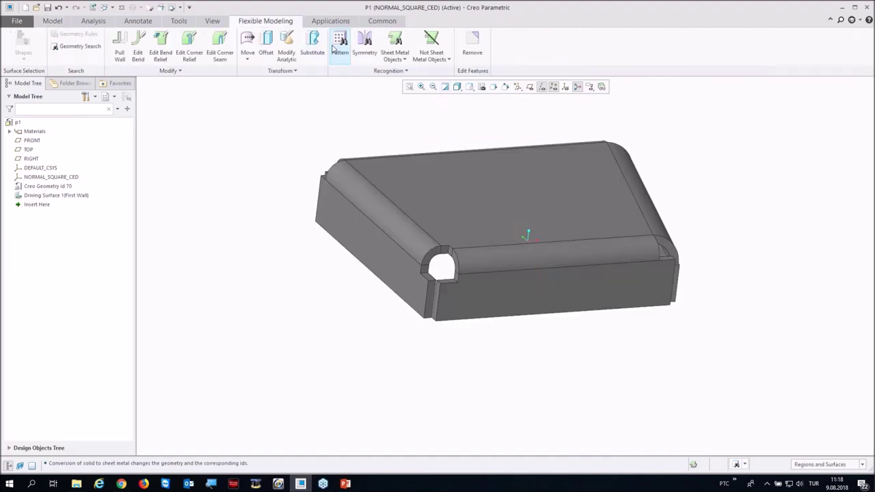
# Step: Start Edit Corner Relief and select the relief at the box's lower-left corner
pyautogui.click(194, 41)
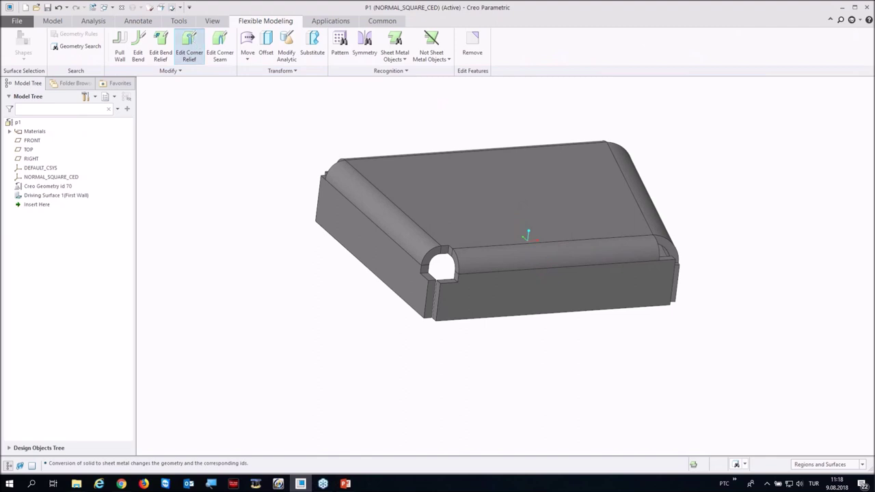
pyautogui.scroll(5, 445, 281)
pyautogui.click(462, 181)
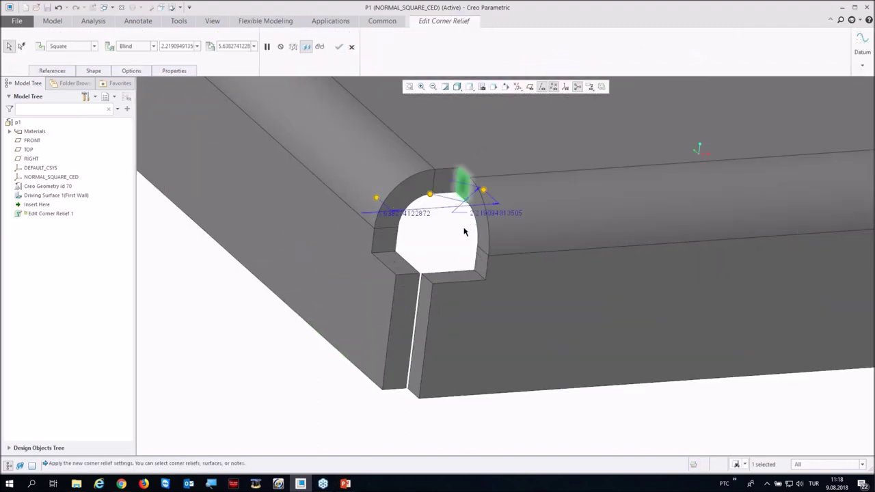
pyautogui.moveTo(462, 180); pyautogui.dragTo(345, 234, button='middle')
pyautogui.scroll(-6, 342, 229)
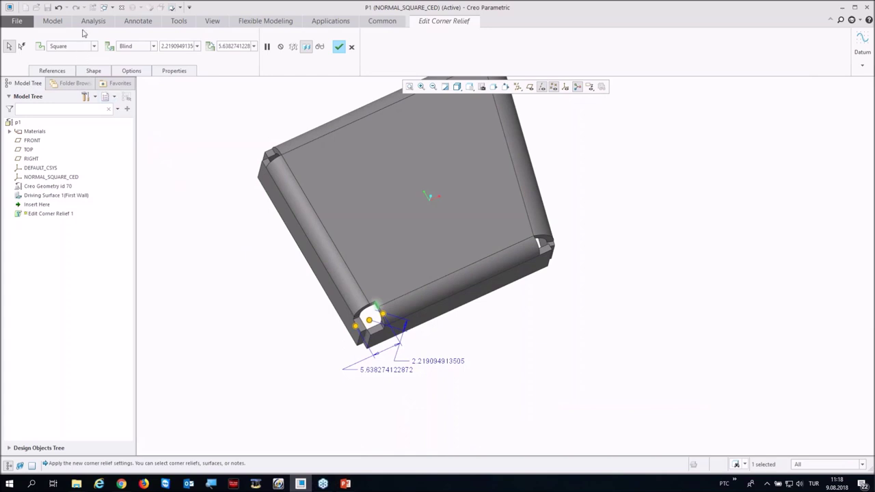
# Step: Try other corner relief types such as Normal, then settle on Square
pyautogui.click(94, 49)
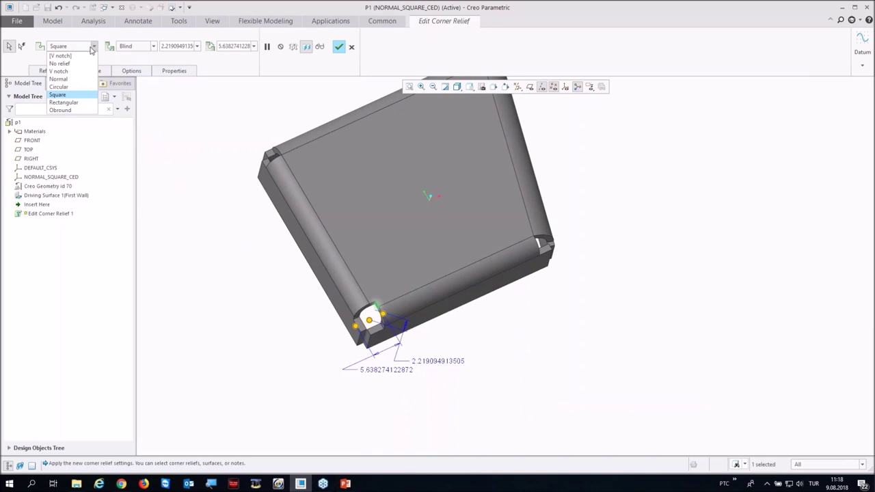
pyautogui.click(130, 52)
pyautogui.click(131, 50)
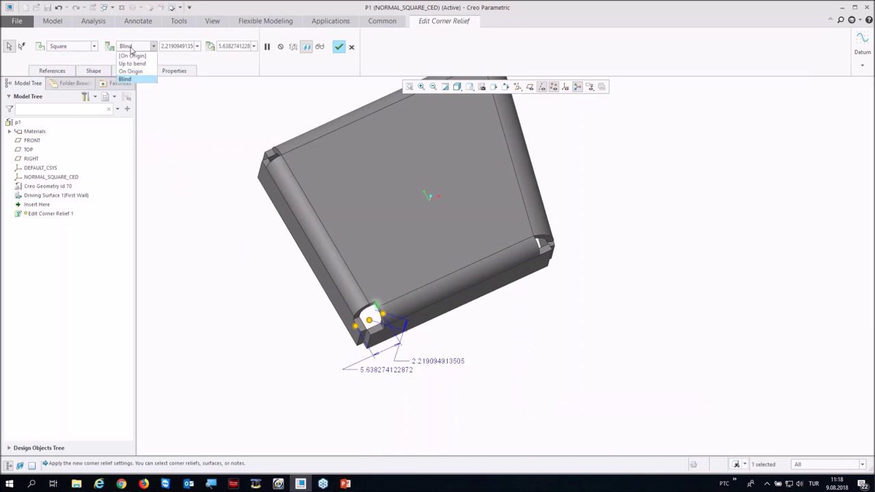
pyautogui.click(130, 50)
pyautogui.click(94, 46)
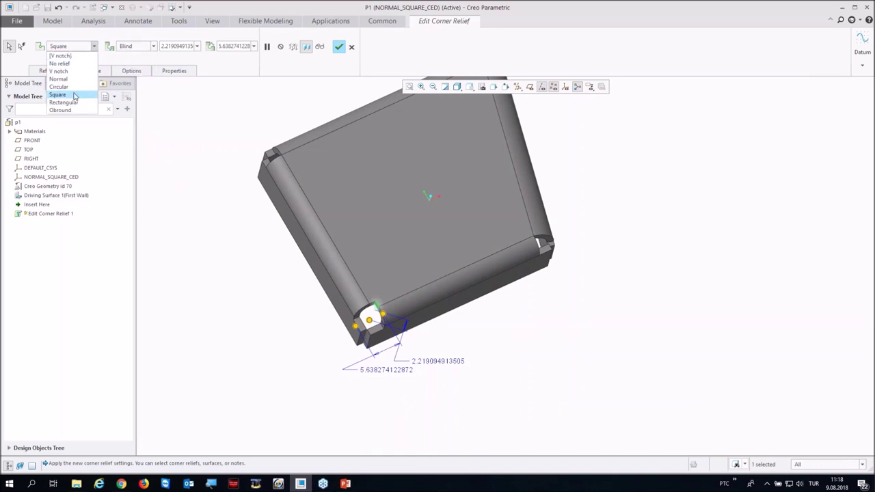
pyautogui.click(74, 95)
pyautogui.click(95, 47)
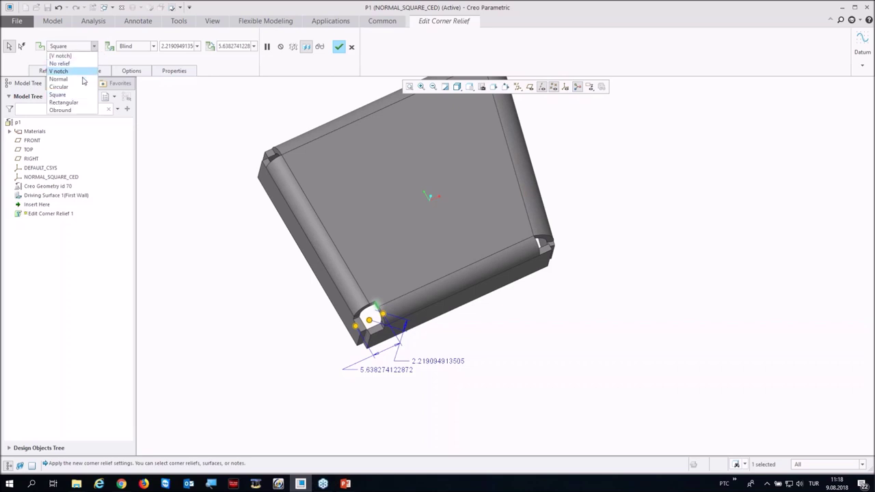
pyautogui.click(77, 108)
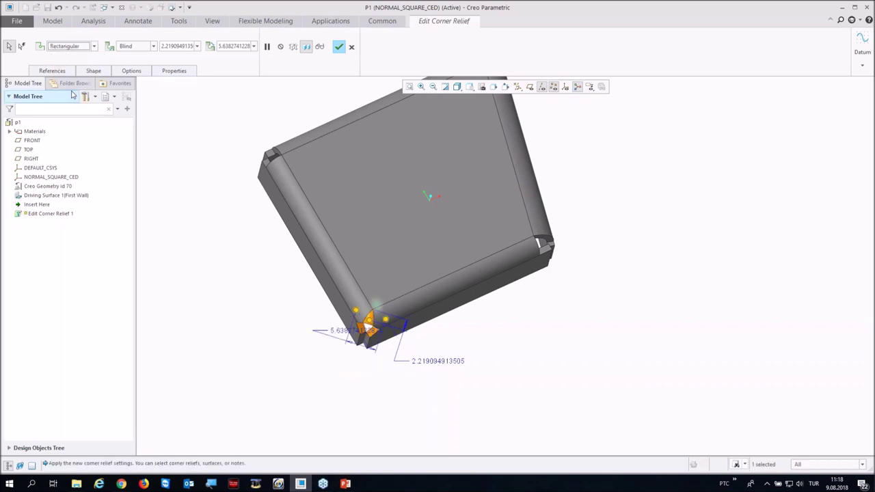
pyautogui.click(92, 47)
pyautogui.click(65, 70)
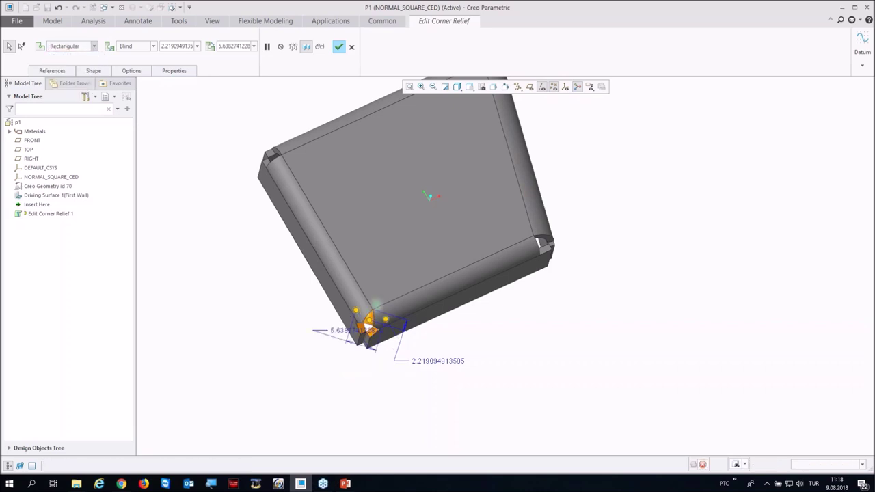
pyautogui.click(60, 46)
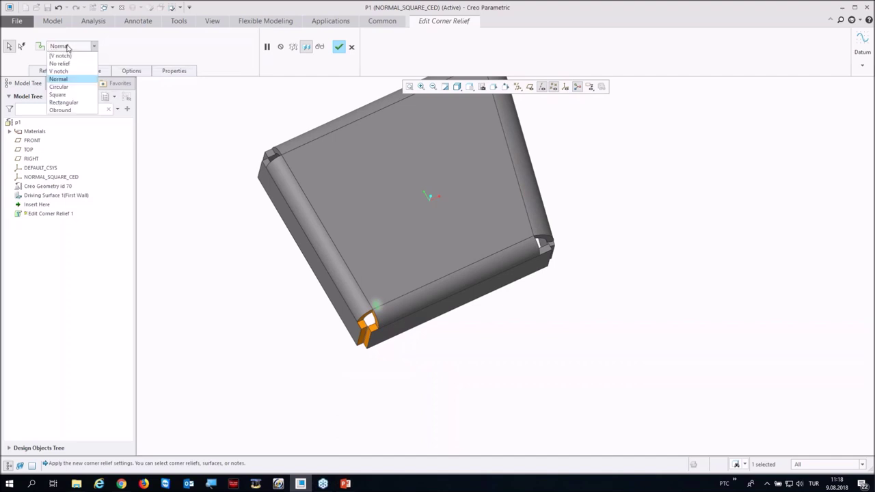
pyautogui.click(59, 94)
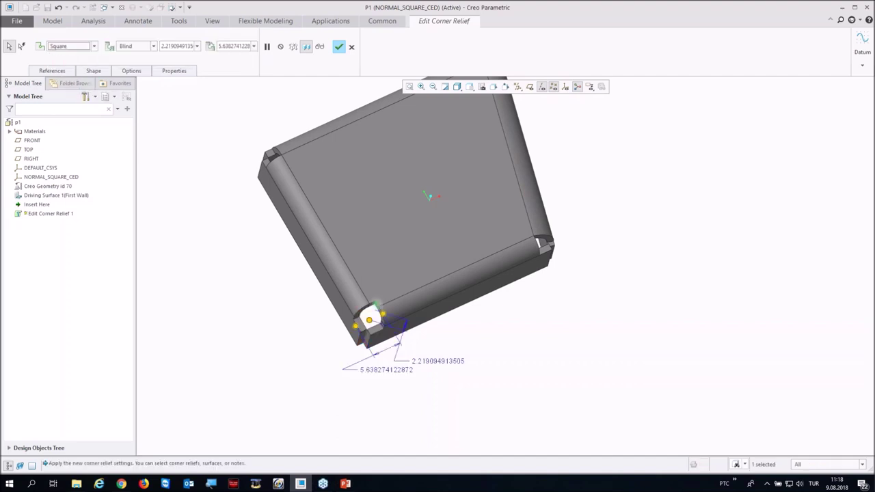
# Step: Enlarge the square relief length to 9.00 and apply the edit
pyautogui.moveTo(388, 314); pyautogui.dragTo(395, 319)
pyautogui.click(338, 48)
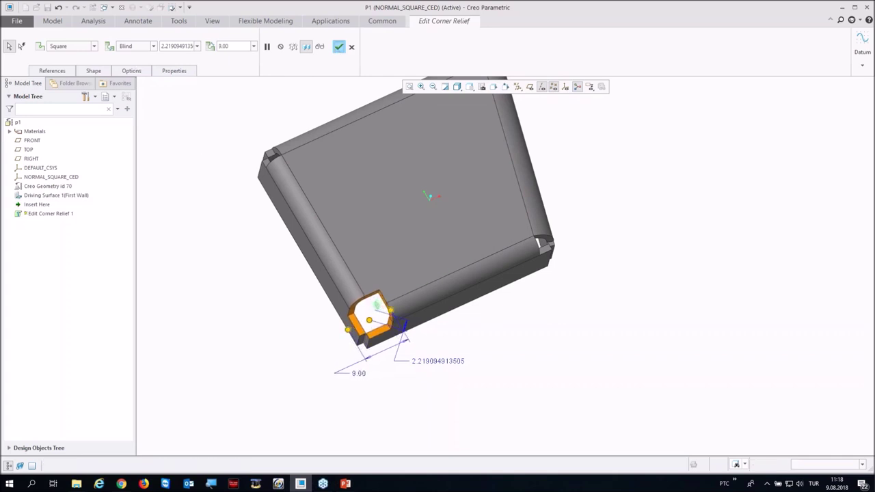
pyautogui.click(497, 115)
pyautogui.click(62, 22)
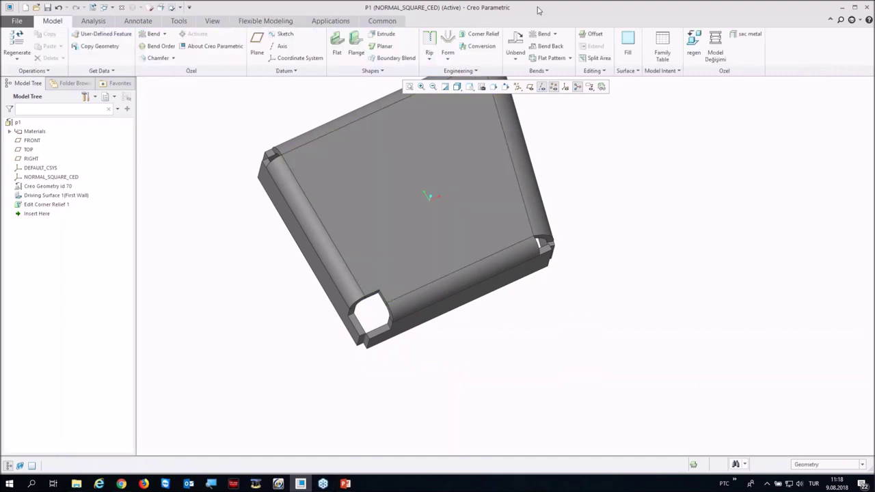
# Step: Unbend the sheet metal box flat
pyautogui.click(516, 43)
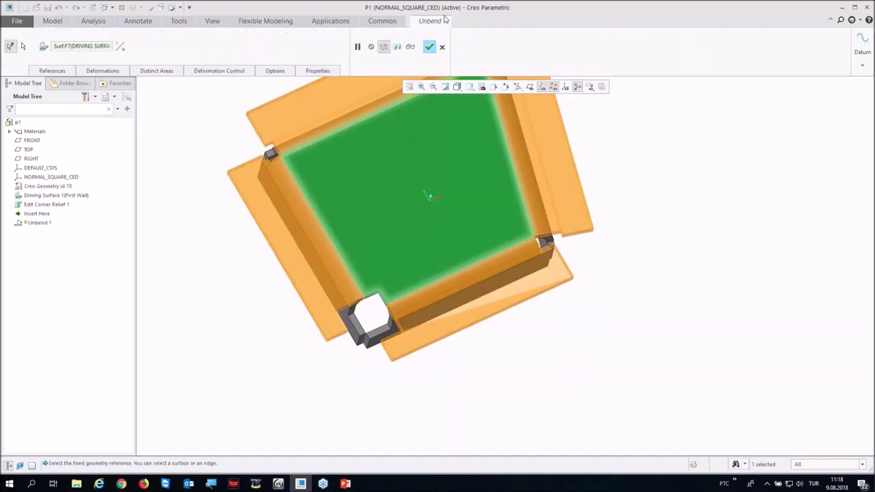
pyautogui.click(427, 47)
pyautogui.moveTo(467, 346); pyautogui.dragTo(410, 171, button='middle')
# Step: Rotate the square relief notch 13 degrees about its origin with Edit Corner Relief
pyautogui.click(287, 22)
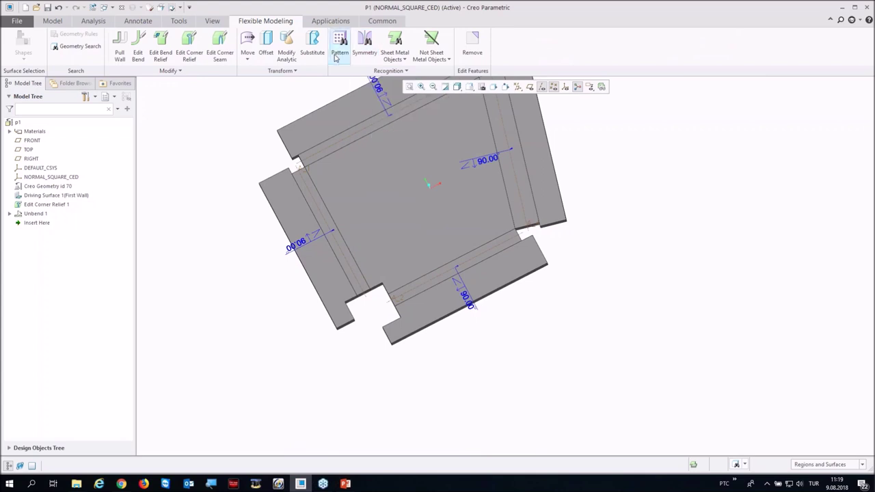
pyautogui.click(195, 37)
pyautogui.scroll(4, 383, 296)
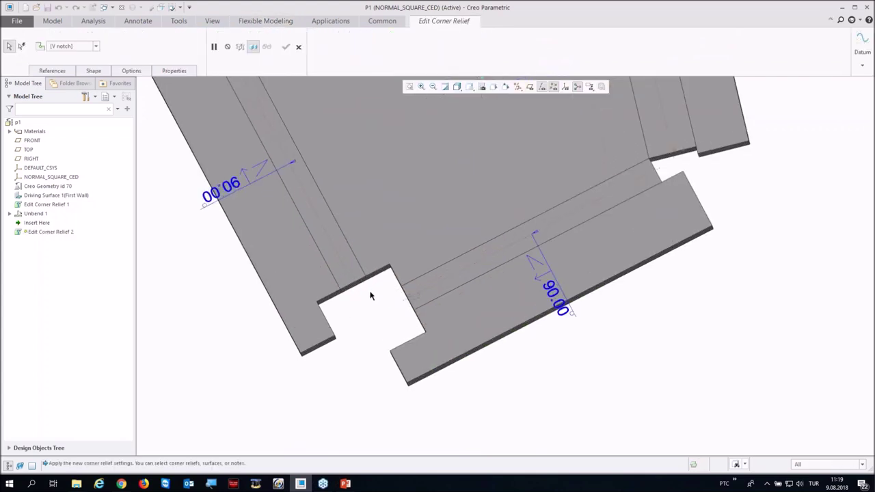
pyautogui.click(293, 321)
pyautogui.scroll(-2, 294, 321)
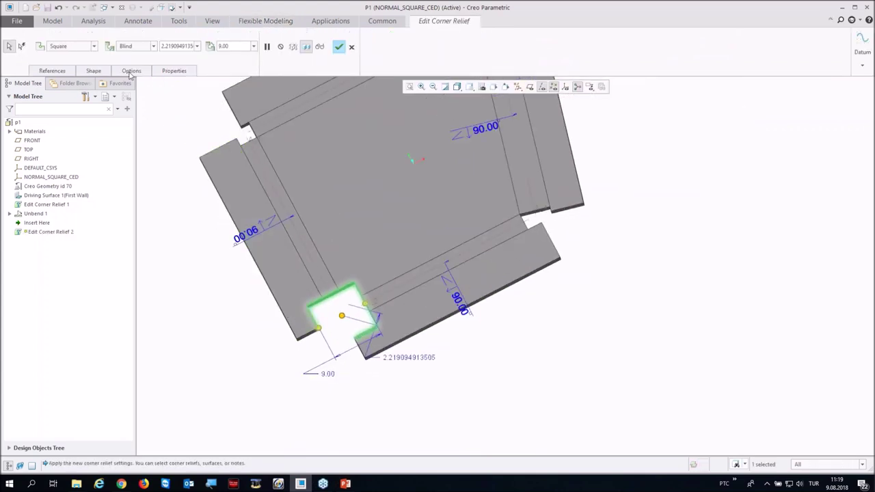
pyautogui.click(52, 71)
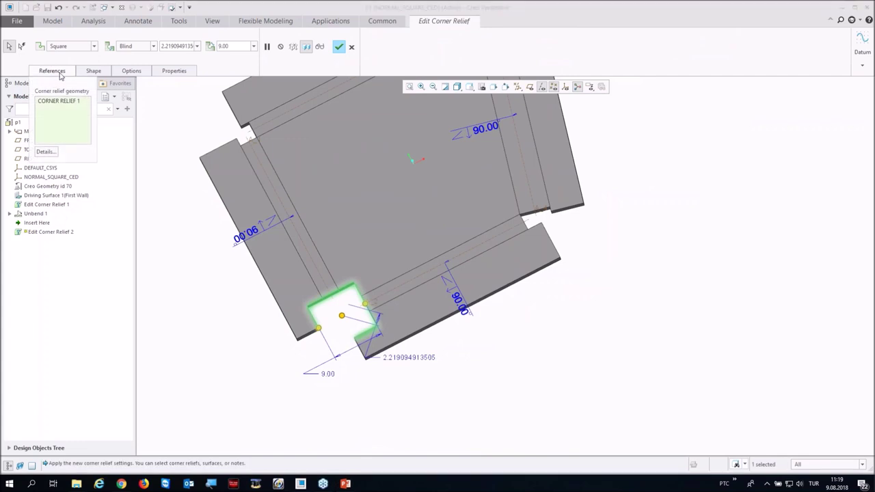
pyautogui.click(93, 71)
pyautogui.click(86, 241)
pyautogui.moveTo(409, 312); pyautogui.dragTo(396, 316)
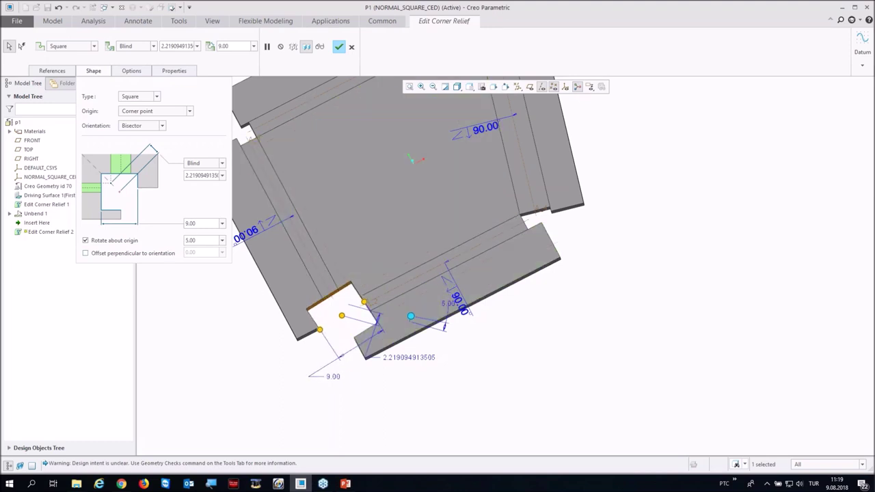
pyautogui.moveTo(411, 315); pyautogui.dragTo(413, 307)
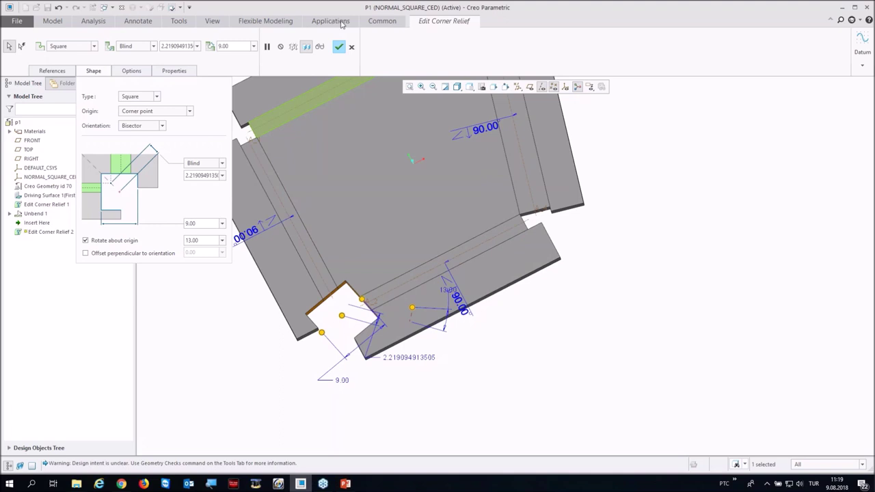
pyautogui.click(340, 47)
# Step: Close part P1 and return to the Creo5.0Webinar folder
pyautogui.scroll(-3, 468, 369)
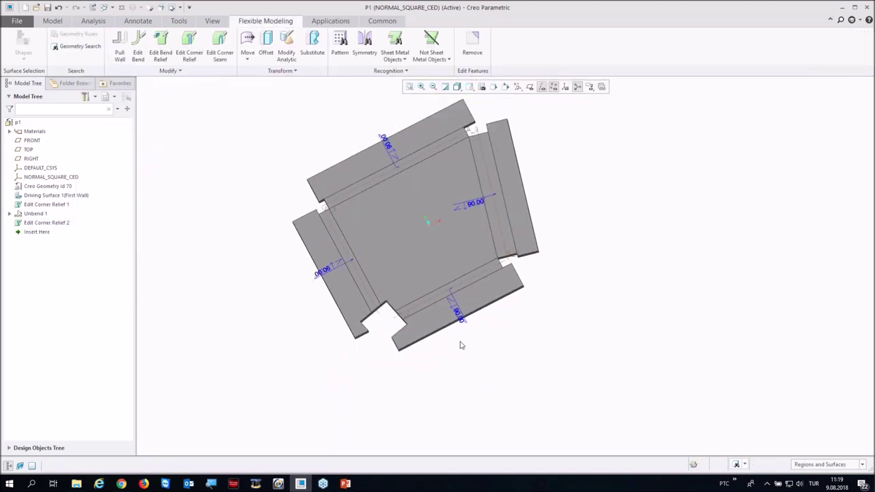
pyautogui.moveTo(462, 353); pyautogui.dragTo(463, 326, button='middle')
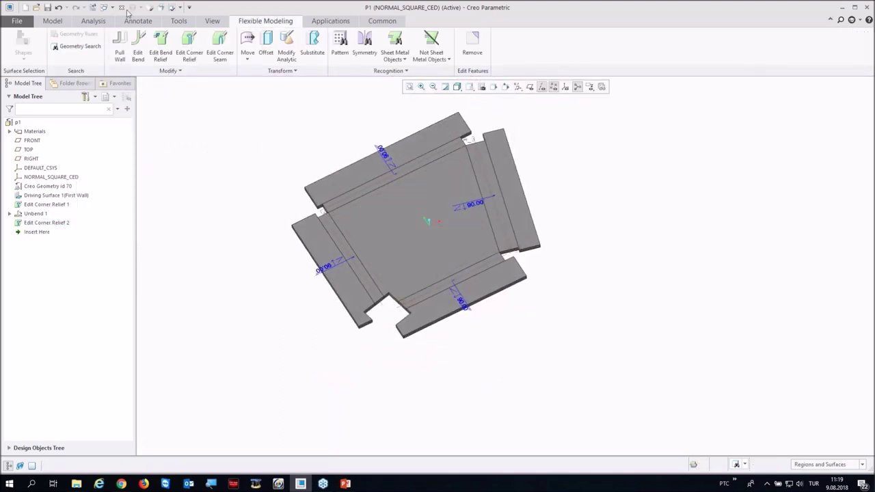
pyautogui.click(122, 7)
pyautogui.click(31, 413)
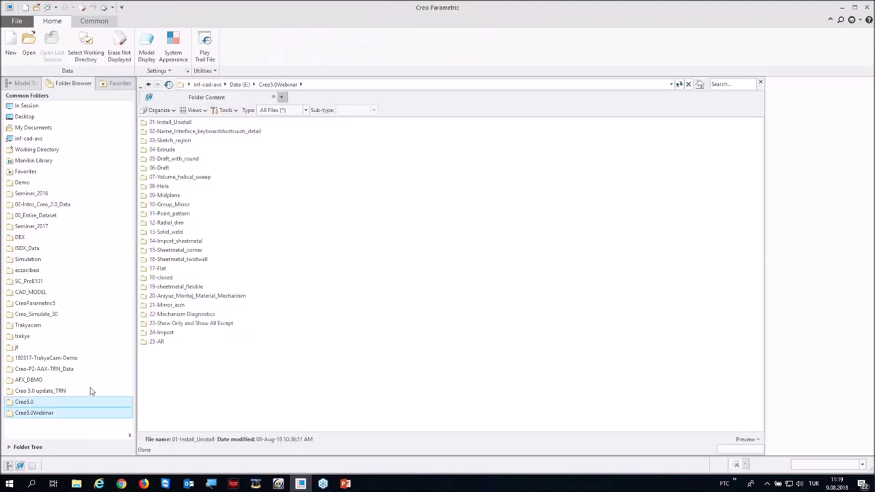
# Step: Open closed_section_br.prt from the 18-closed folder
pyautogui.doubleClick(164, 274)
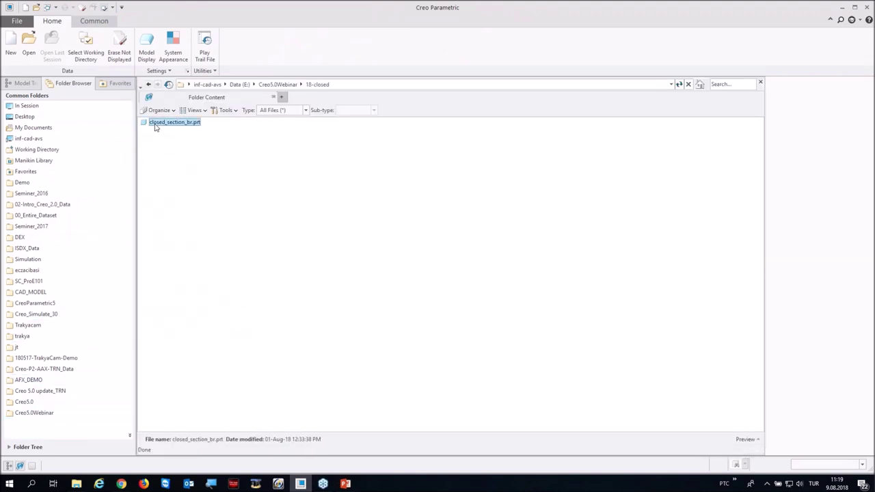
pyautogui.doubleClick(156, 123)
pyautogui.moveTo(410, 205); pyautogui.dragTo(352, 246, button='middle')
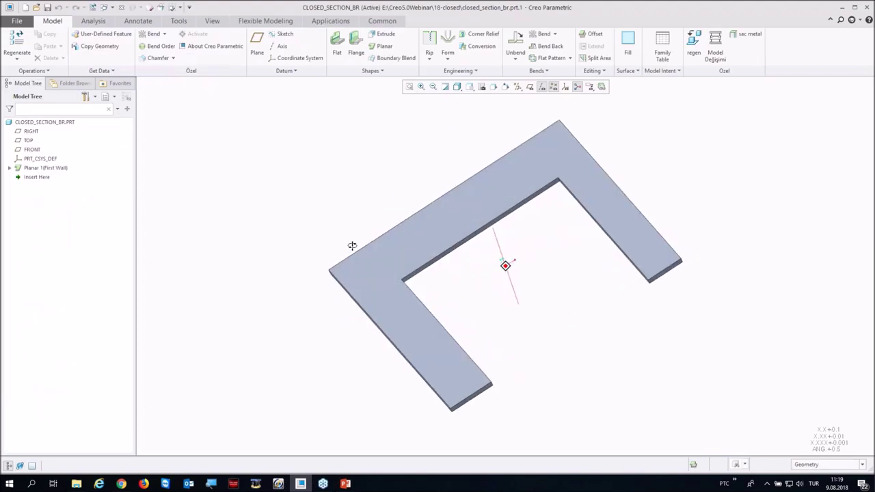
# Step: Add a rectangular flat wall attached to the U-shaped part's inner edge
pyautogui.click(337, 42)
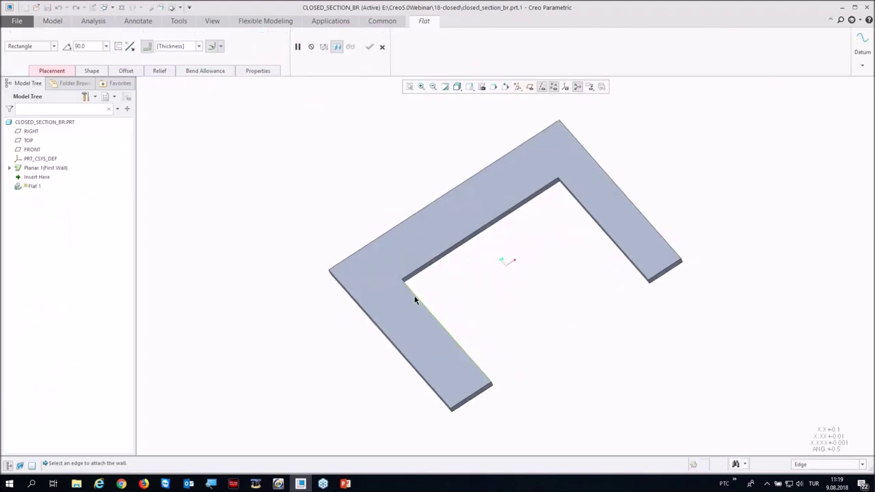
pyautogui.click(414, 300)
pyautogui.moveTo(414, 299); pyautogui.dragTo(428, 313, button='middle')
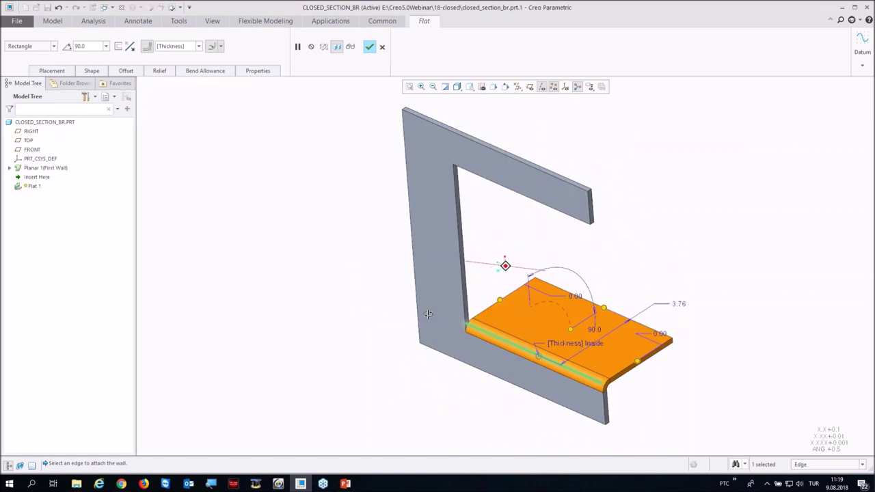
pyautogui.scroll(5, 428, 314)
pyautogui.scroll(-5, 281, 204)
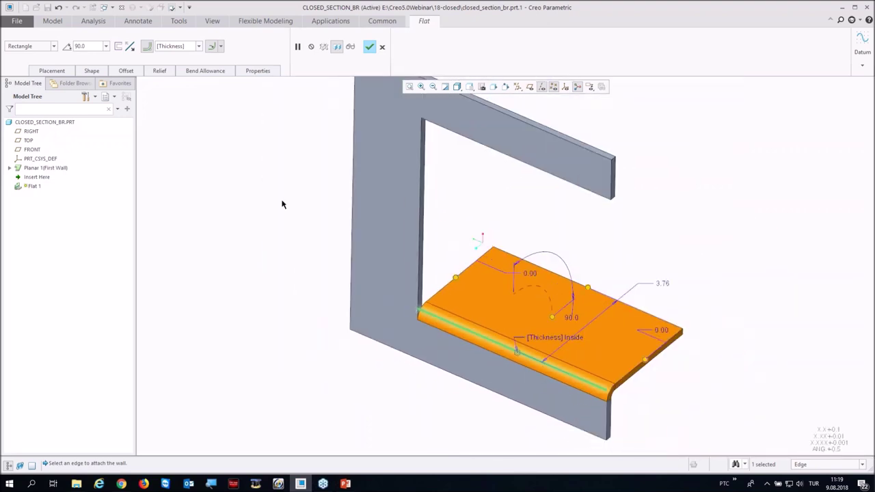
pyautogui.click(54, 47)
pyautogui.click(52, 47)
# Step: Give the flat wall an obround bend relief with a blind 5.00 depth and complete it
pyautogui.click(159, 71)
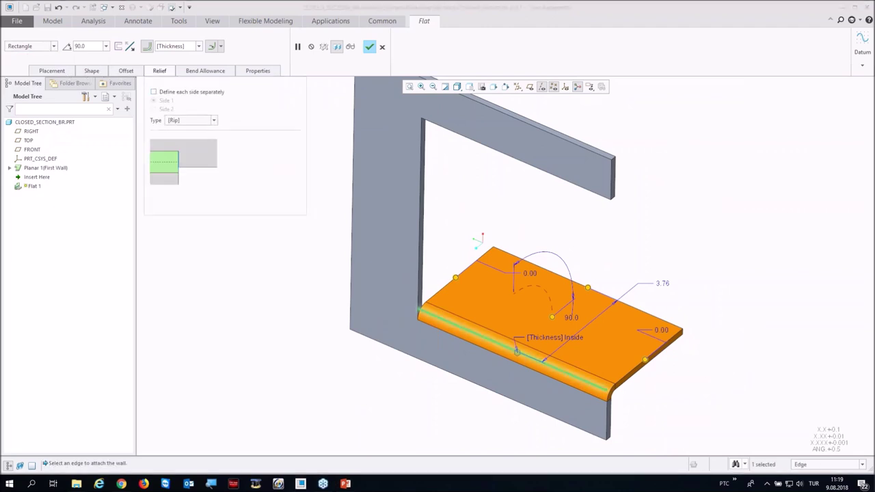
pyautogui.click(187, 121)
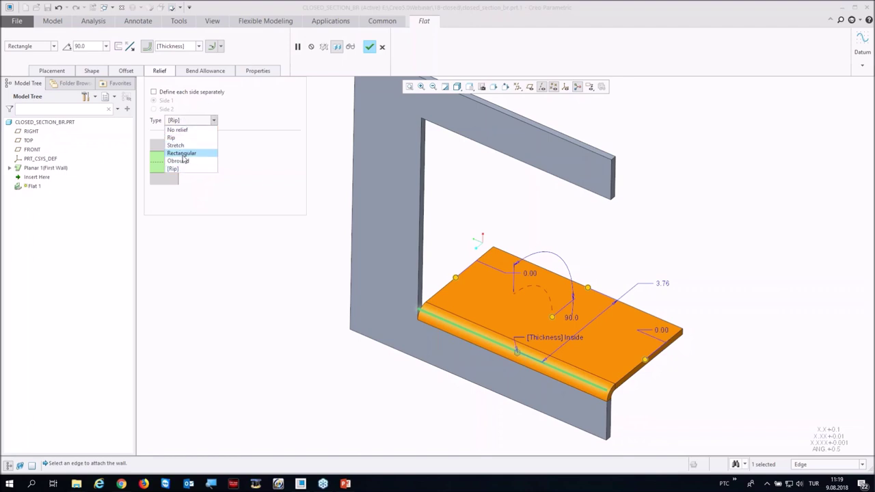
pyautogui.click(178, 161)
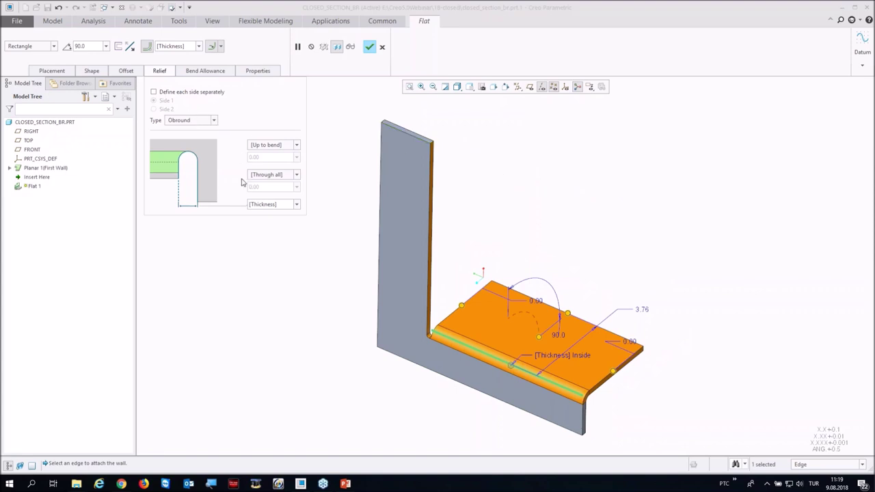
pyautogui.click(298, 177)
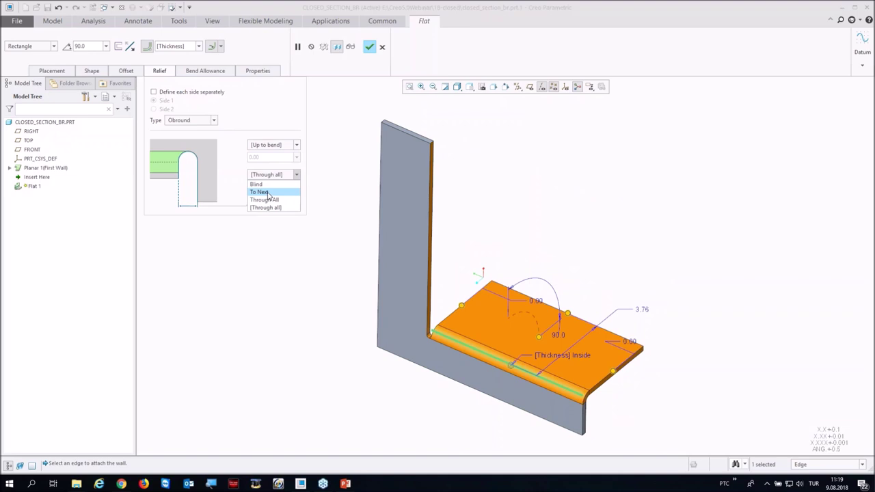
pyautogui.click(259, 192)
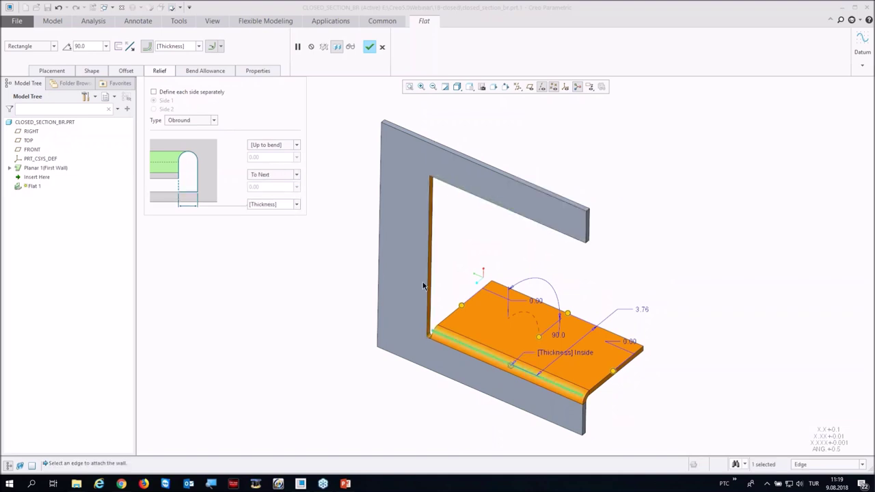
pyautogui.click(277, 179)
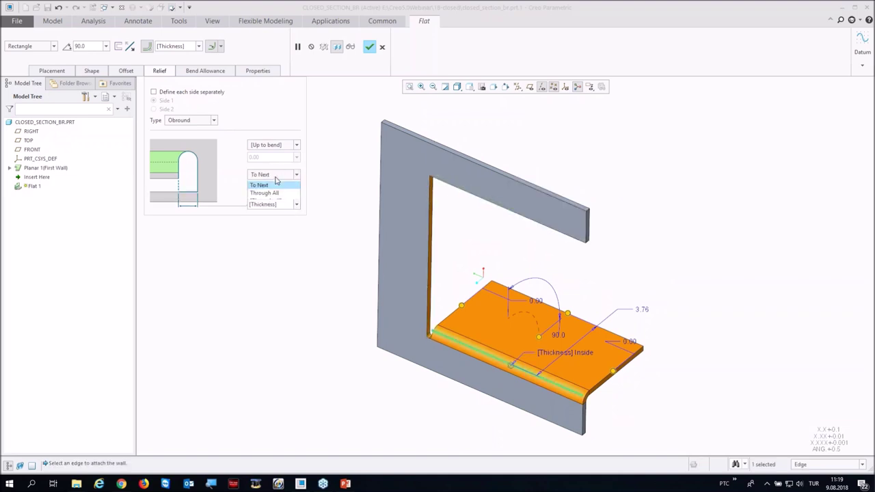
pyautogui.click(265, 182)
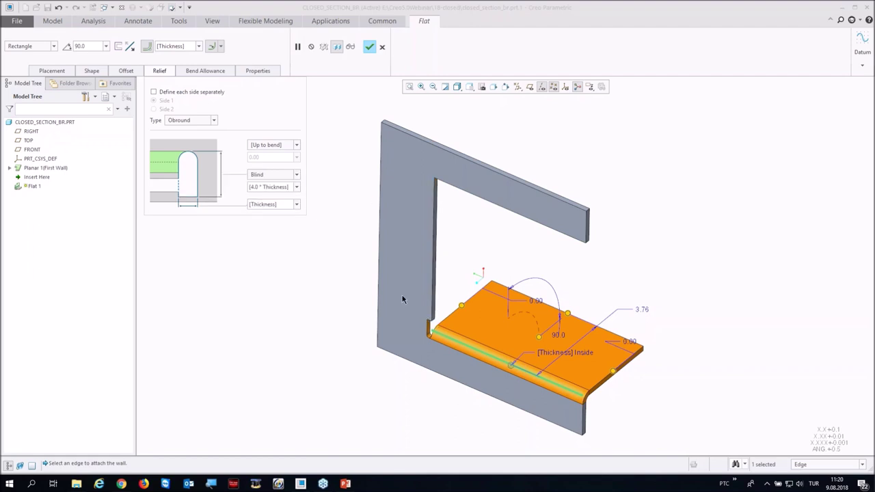
pyautogui.click(296, 186)
pyautogui.click(266, 205)
pyautogui.press('Return')
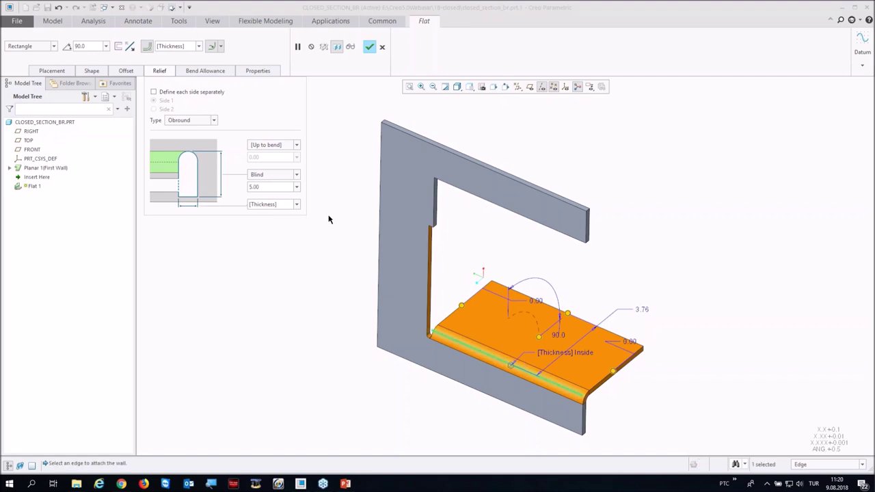
pyautogui.click(367, 47)
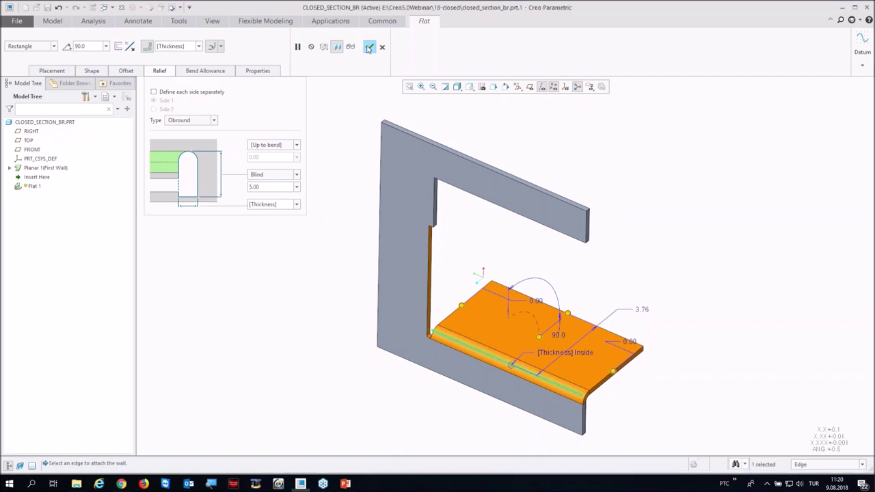
pyautogui.moveTo(326, 279)
pyautogui.mouseDown(button='middle')
pyautogui.moveTo(348, 244)
pyautogui.moveTo(320, 255)
pyautogui.mouseUp(button='middle')
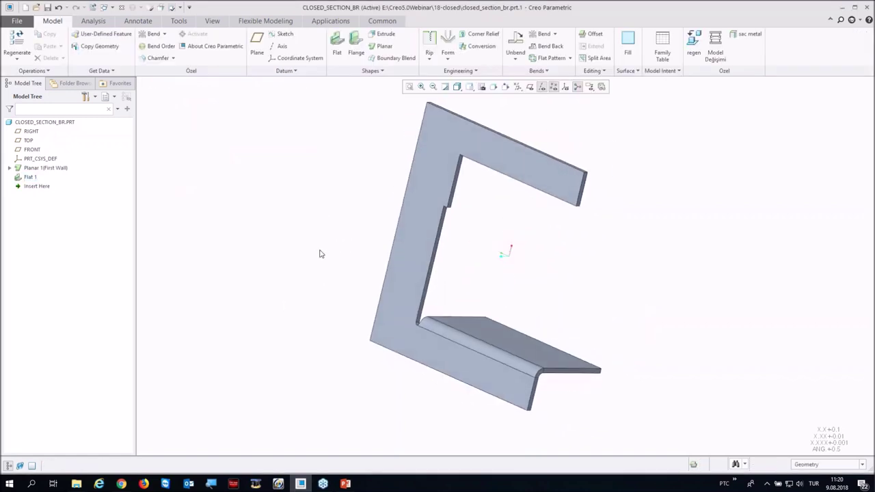
# Step: Close the closed-section part and open imported_model_00.prt from 19-sheetmetal_flexible
pyautogui.click(121, 8)
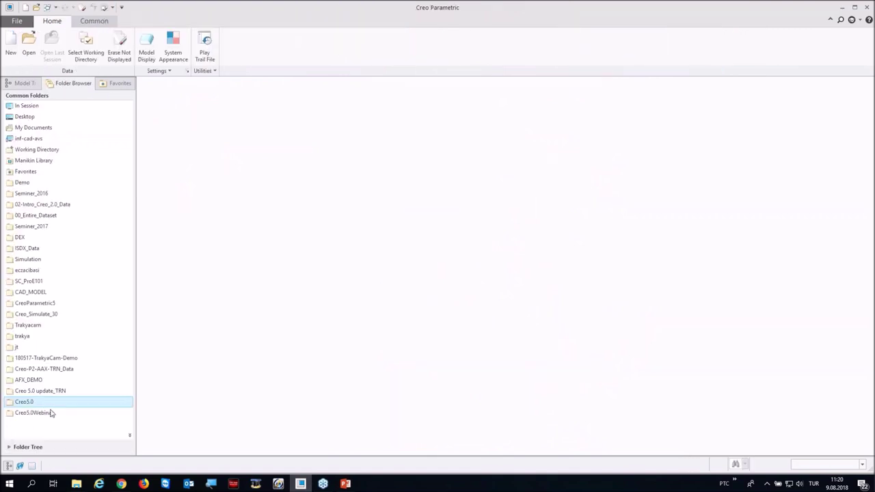
pyautogui.click(51, 412)
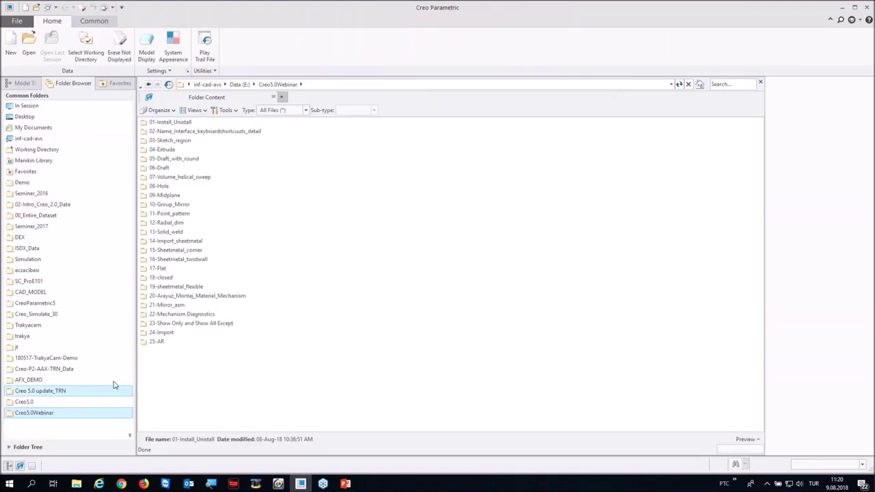
pyautogui.doubleClick(158, 288)
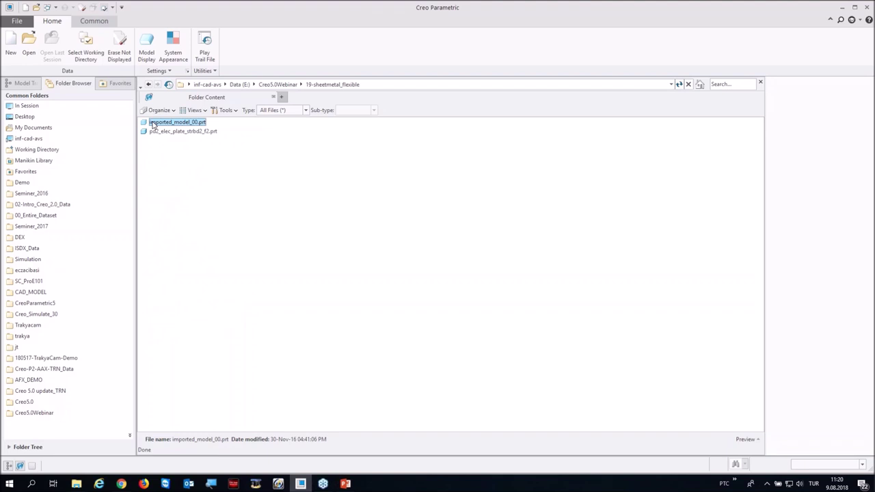
pyautogui.doubleClick(153, 123)
pyautogui.moveTo(438, 271); pyautogui.dragTo(529, 203, button='middle')
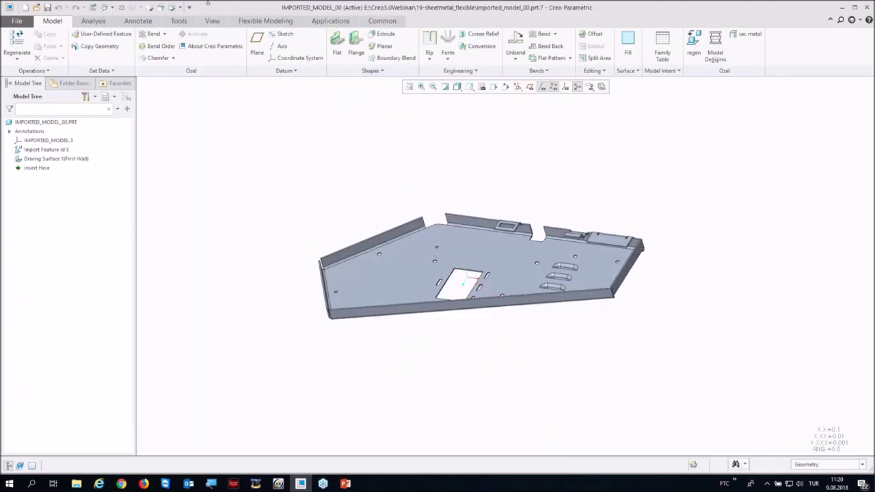
# Step: Switch to the Flexible Modeling tools and orbit the plate to inspect it
pyautogui.click(255, 21)
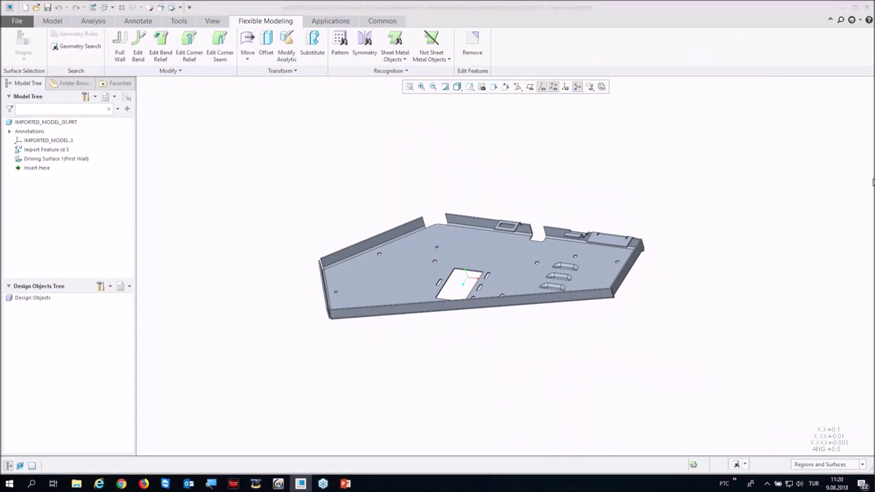
pyautogui.moveTo(370, 168); pyautogui.dragTo(187, 359, button='middle')
pyautogui.scroll(5, 320, 206)
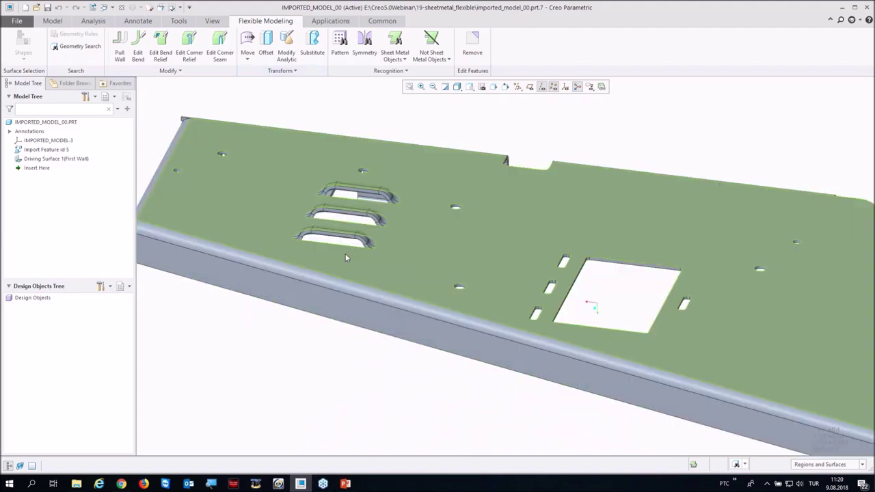
pyautogui.moveTo(319, 207); pyautogui.dragTo(328, 246, button='middle')
pyautogui.scroll(6, 353, 273)
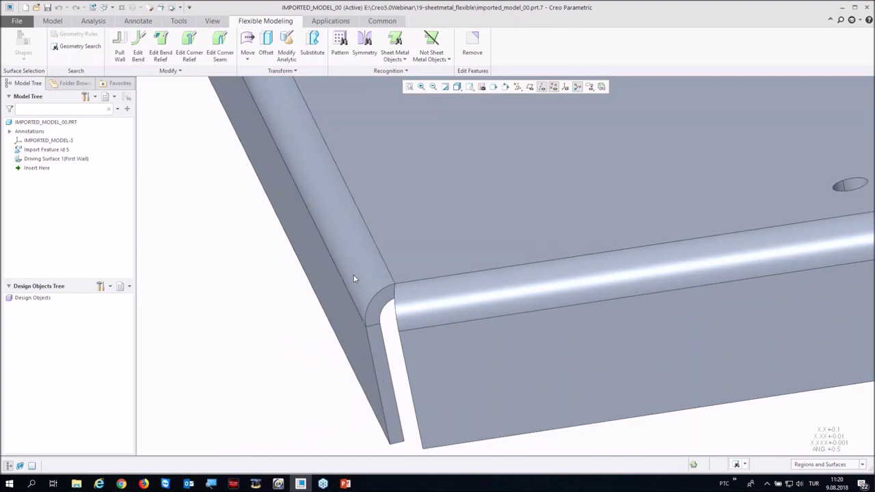
pyautogui.scroll(-6, 358, 272)
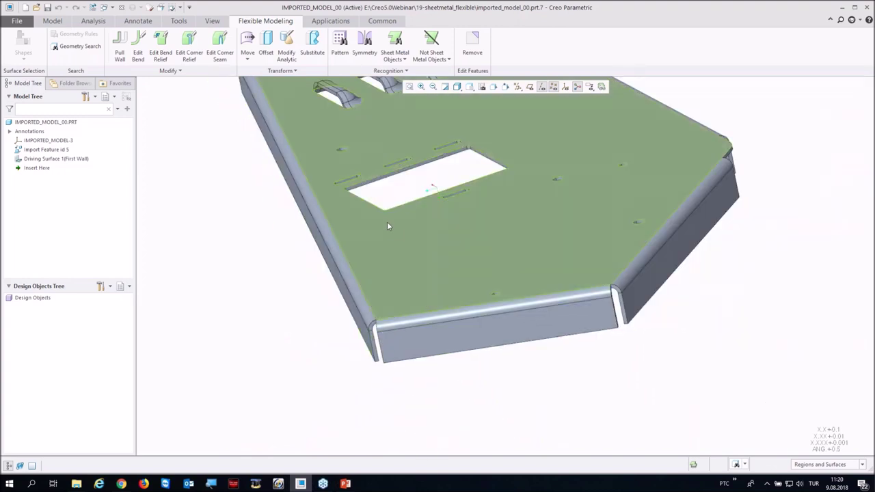
pyautogui.scroll(-5, 387, 226)
pyautogui.moveTo(386, 226); pyautogui.dragTo(363, 232, button='middle')
pyautogui.scroll(5, 362, 232)
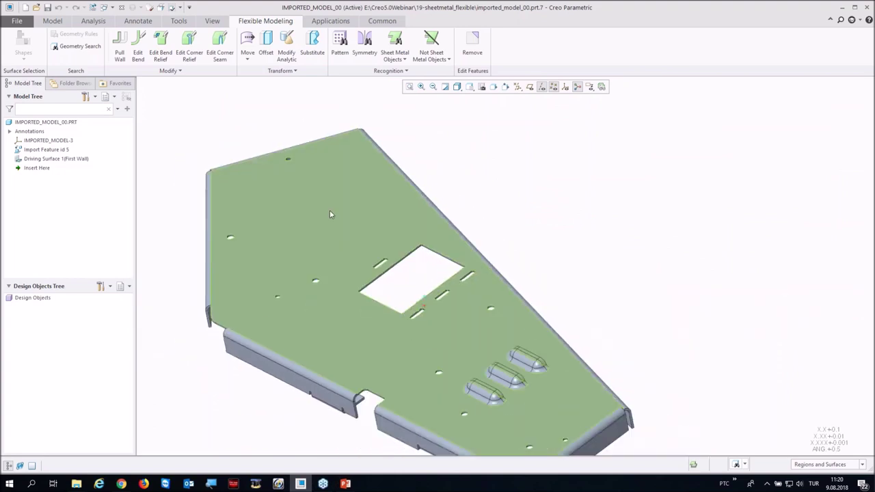
pyautogui.scroll(-2, 329, 214)
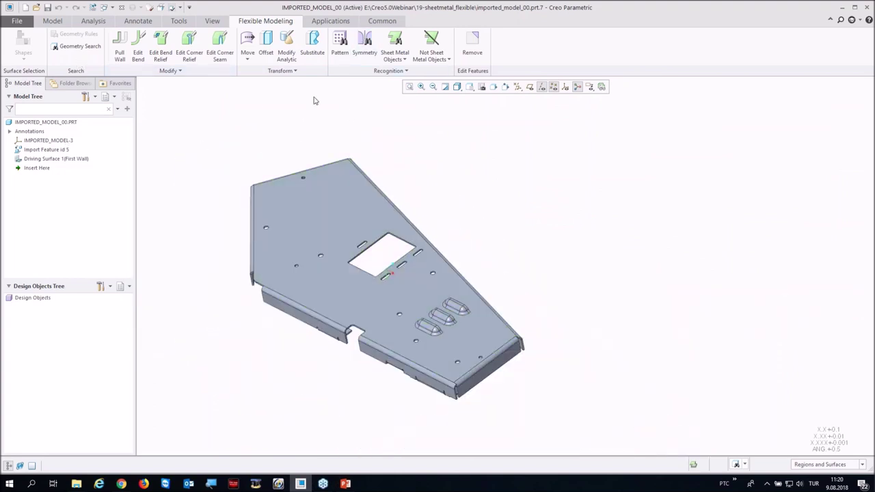
# Step: Recognize the first raised form on the plate as a sheet metal form
pyautogui.click(397, 58)
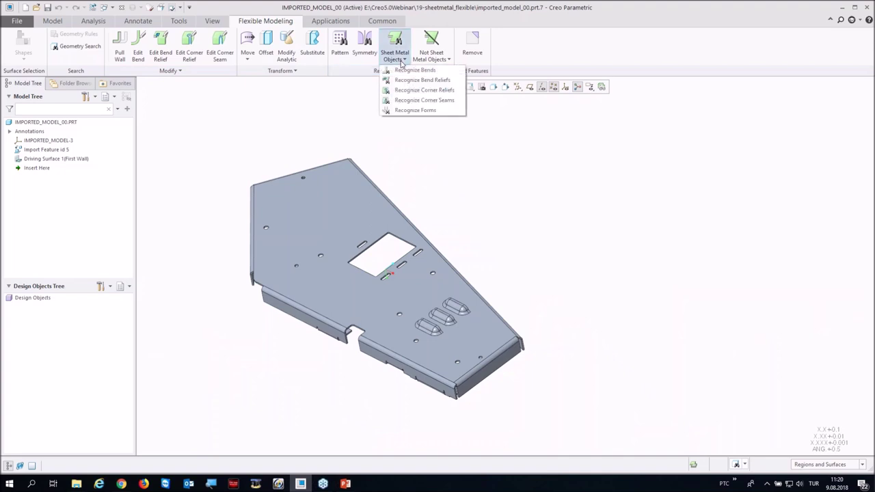
pyautogui.click(397, 111)
pyautogui.scroll(5, 420, 301)
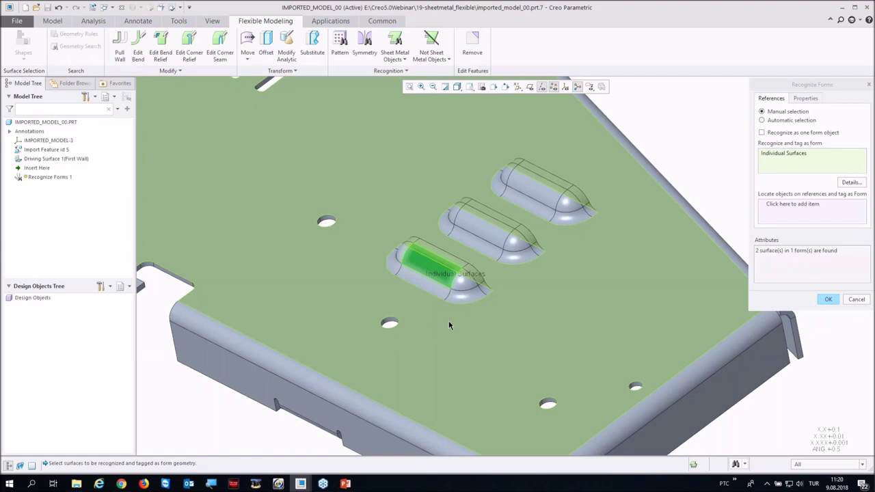
pyautogui.scroll(-3, 437, 321)
pyautogui.click(410, 321)
pyautogui.scroll(5, 383, 177)
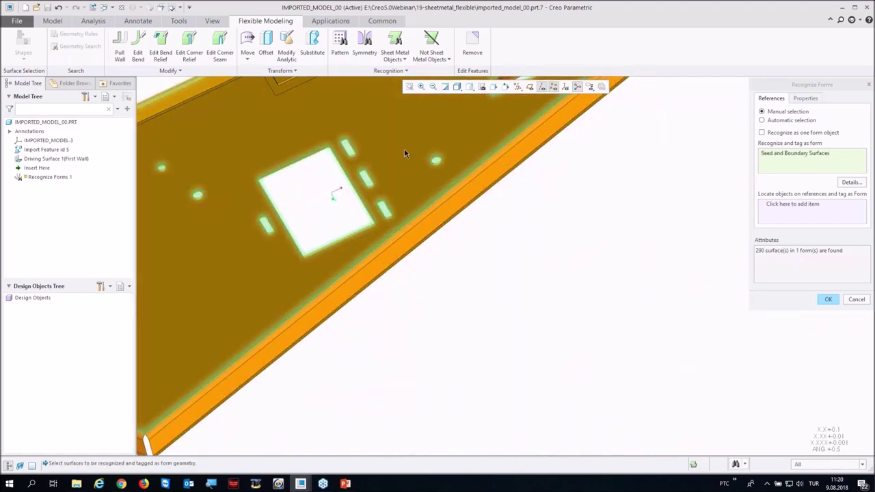
pyautogui.scroll(-5, 475, 321)
pyautogui.scroll(2, 475, 327)
pyautogui.middleClick(481, 254)
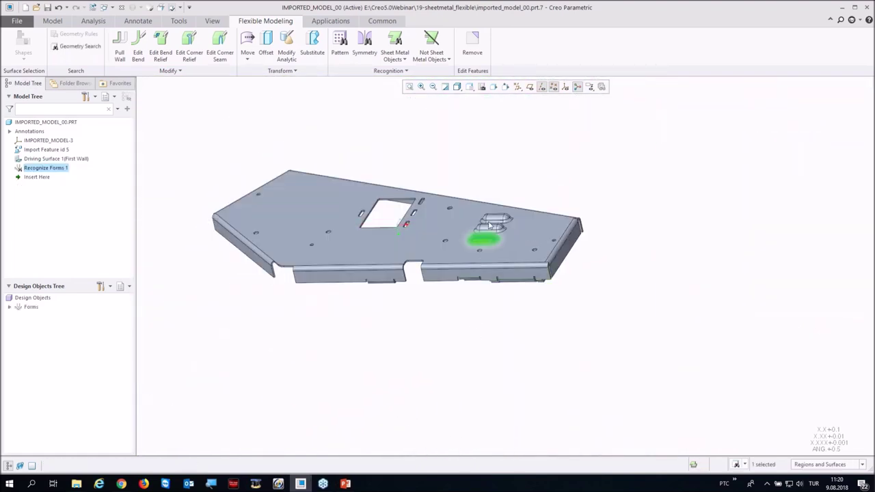
pyautogui.scroll(5, 480, 255)
# Step: Recognize the second form using its seed and boundary surfaces
pyautogui.click(406, 71)
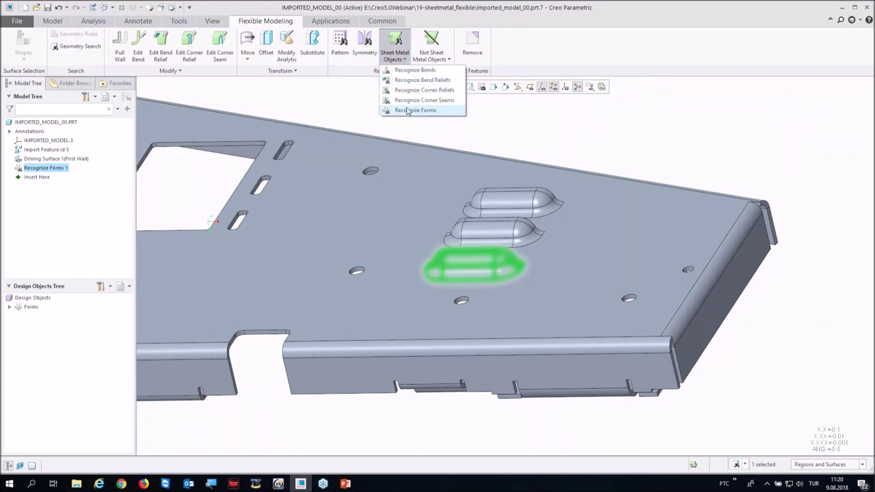
pyautogui.click(419, 109)
pyautogui.click(485, 232)
pyautogui.keyDown('shift'); pyautogui.click(497, 288); pyautogui.keyUp('shift')
pyautogui.moveTo(497, 288); pyautogui.dragTo(464, 185, button='middle')
pyautogui.middleClick(464, 185)
pyautogui.scroll(-5, 525, 259)
pyautogui.moveTo(515, 273); pyautogui.dragTo(418, 80, button='middle')
# Step: Recognize the third form (louvers) from its top surface and regenerate the part
pyautogui.click(404, 59)
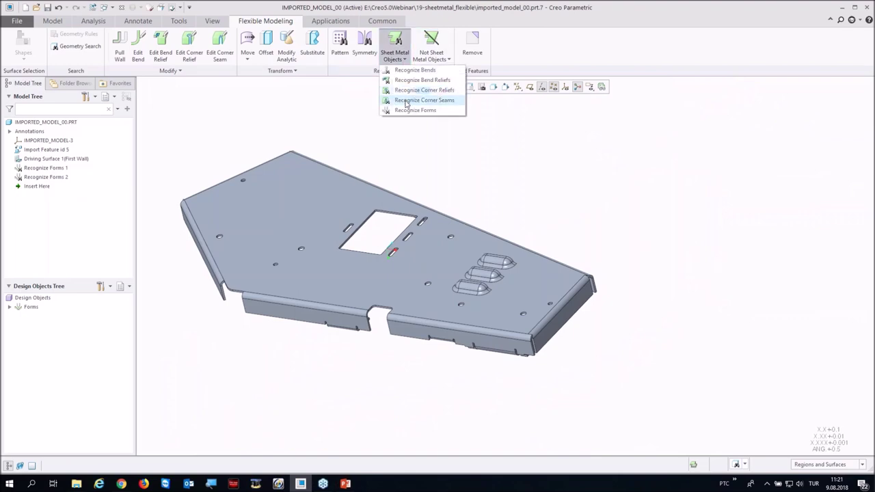
pyautogui.click(410, 110)
pyautogui.scroll(4, 497, 273)
pyautogui.scroll(3, 496, 273)
pyautogui.click(498, 337)
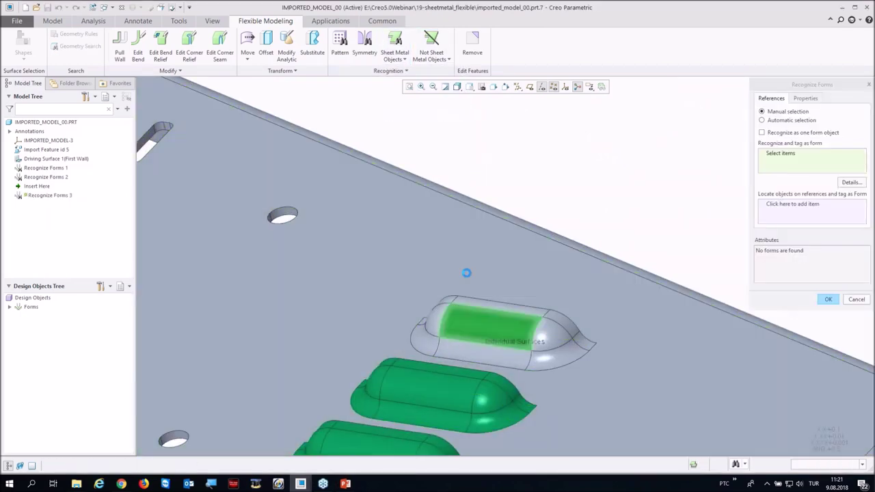
pyautogui.scroll(-3, 552, 328)
pyautogui.keyDown('shift'); pyautogui.click(566, 323); pyautogui.keyUp('shift')
pyautogui.moveTo(565, 323); pyautogui.dragTo(465, 215, button='middle')
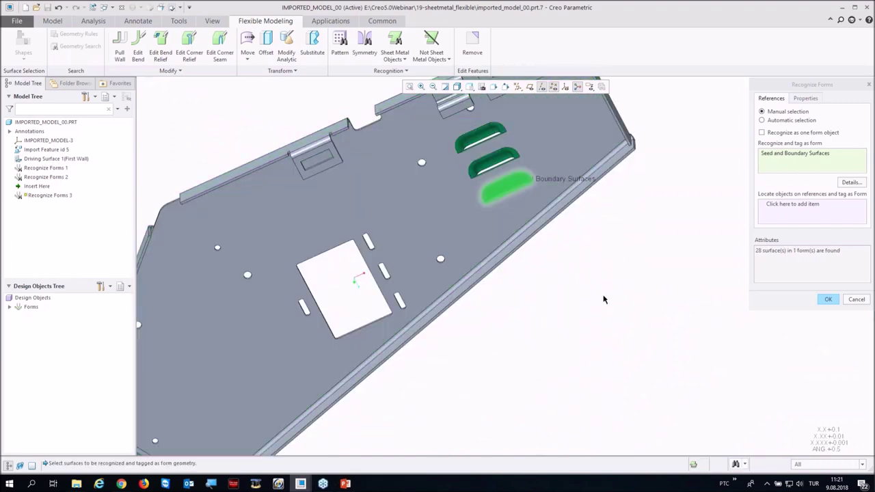
pyautogui.middleClick(543, 246)
pyautogui.moveTo(543, 246); pyautogui.dragTo(549, 323, button='middle')
pyautogui.scroll(-4, 549, 323)
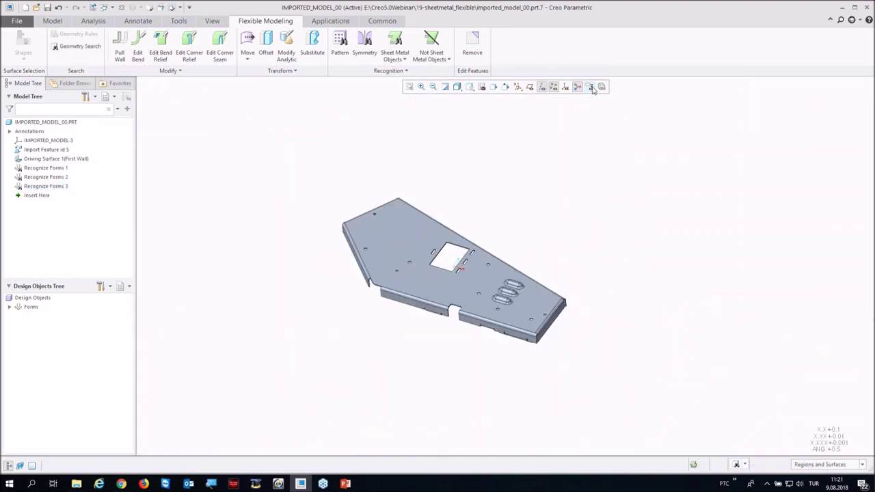
pyautogui.hotkey('ctrl', 'g')
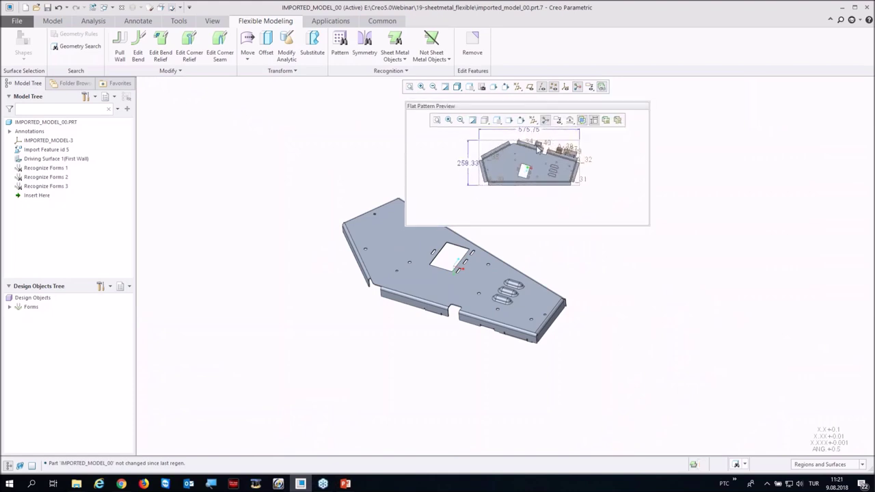
pyautogui.scroll(-2, 553, 157)
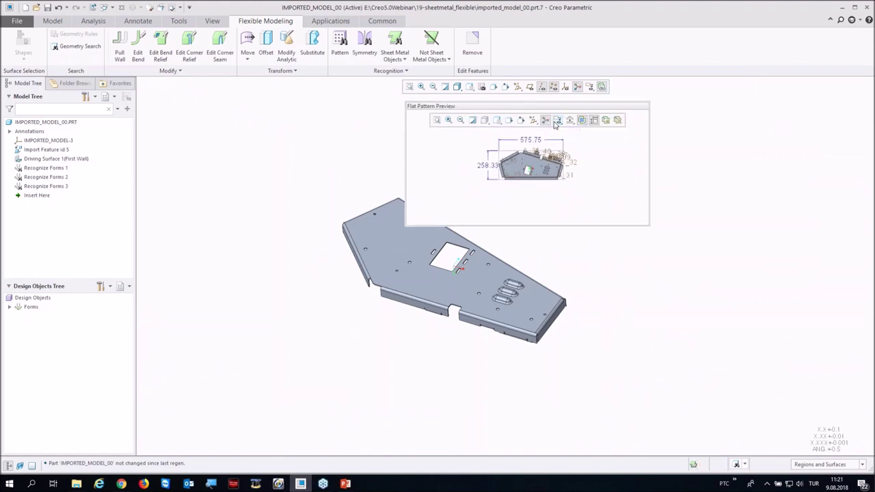
pyautogui.click(540, 192)
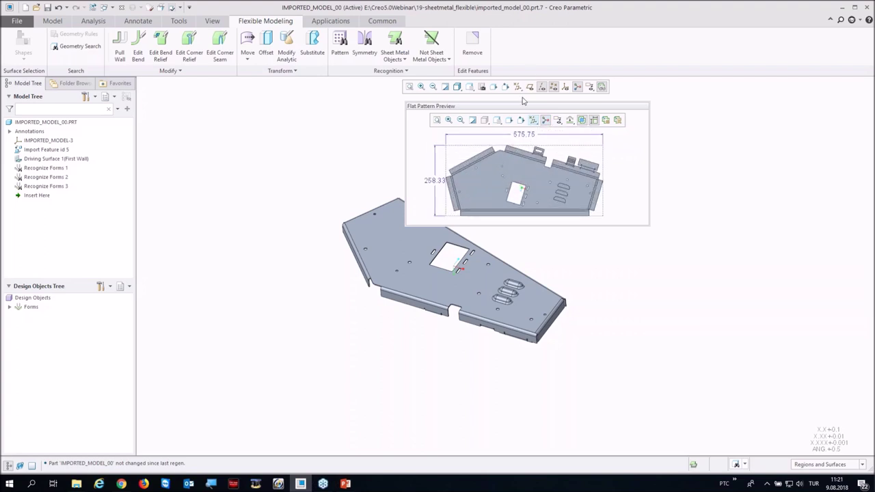
pyautogui.click(600, 88)
pyautogui.moveTo(332, 246); pyautogui.dragTo(330, 277, button='middle')
pyautogui.scroll(-3, 353, 260)
pyautogui.scroll(1, 340, 312)
pyautogui.scroll(2, 339, 312)
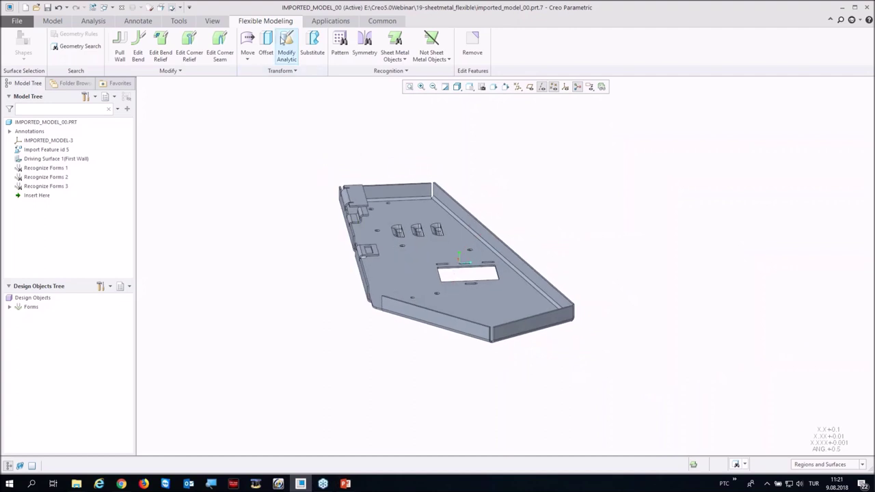
# Step: Use Edit Corner Seam to switch both selected plate corner seams from Gap to Open
pyautogui.click(215, 40)
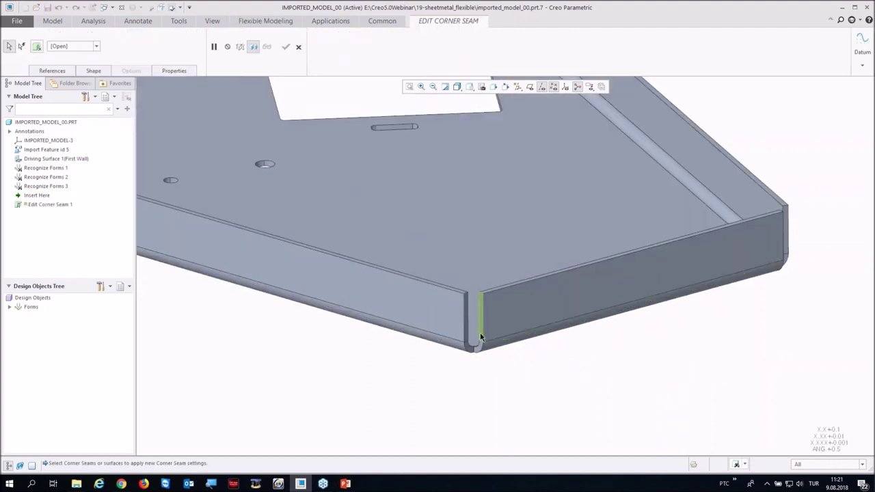
pyautogui.click(475, 342)
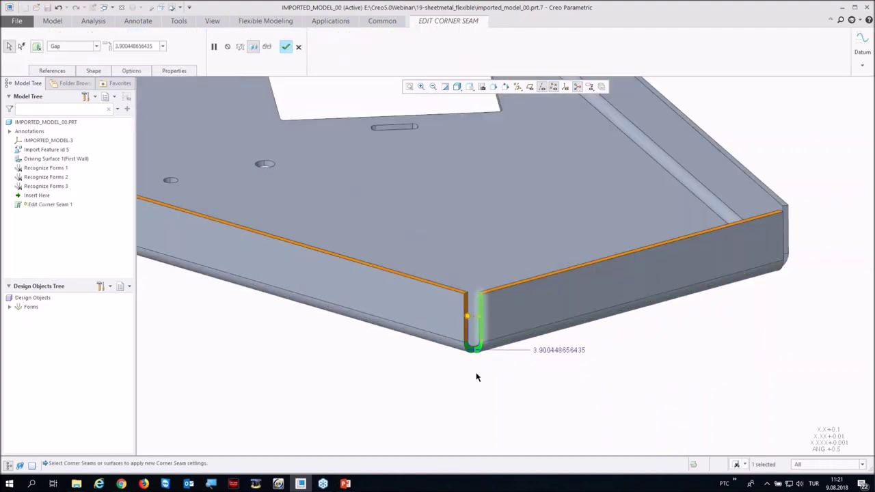
pyautogui.click(331, 209)
pyautogui.click(78, 46)
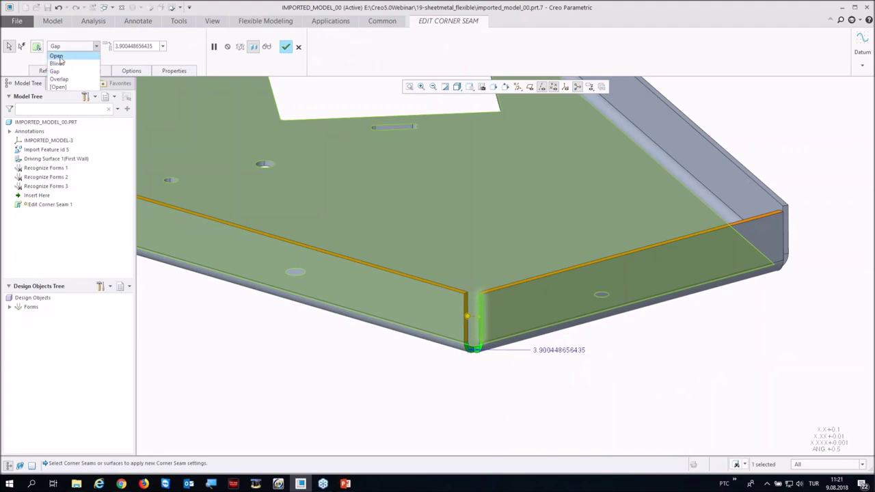
pyautogui.click(57, 56)
pyautogui.moveTo(479, 415); pyautogui.dragTo(410, 342, button='middle')
pyautogui.scroll(5, 380, 355)
pyautogui.scroll(3, 424, 345)
pyautogui.click(438, 344)
pyautogui.scroll(-5, 383, 321)
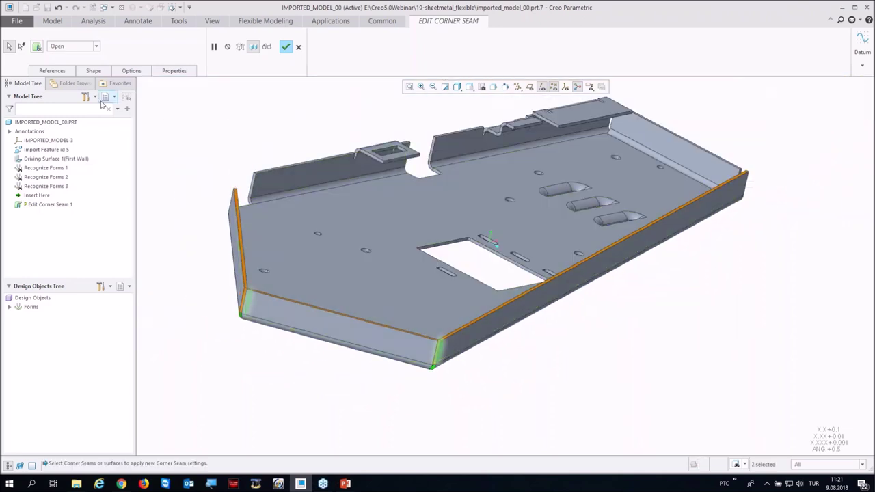
pyautogui.click(286, 46)
pyautogui.moveTo(234, 127); pyautogui.dragTo(287, 157, button='middle')
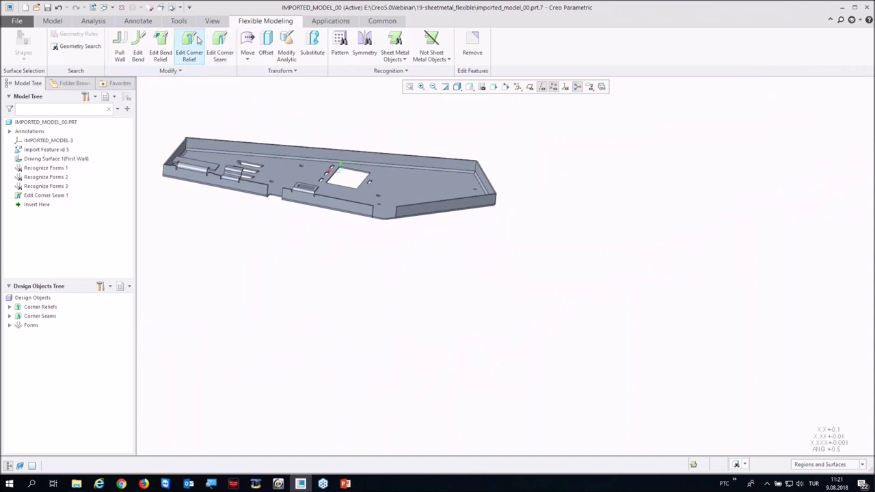
# Step: Pull the plate's end wall inward by 8.10, creating Pull Wall 1
pyautogui.click(118, 41)
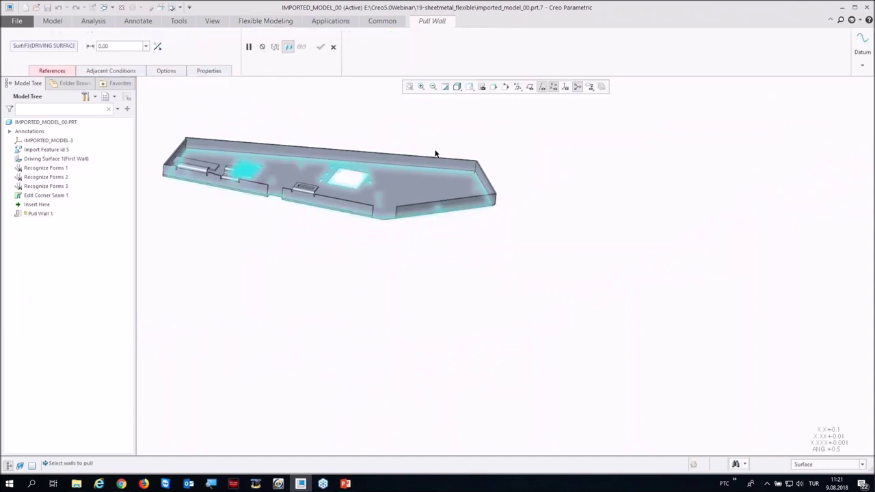
pyautogui.scroll(5, 533, 175)
pyautogui.click(570, 191)
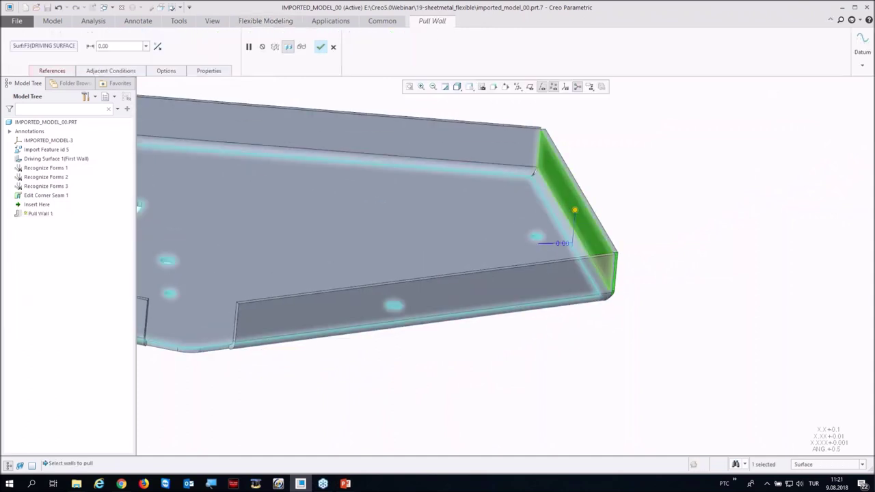
pyautogui.moveTo(588, 213); pyautogui.dragTo(595, 201)
pyautogui.middleClick(630, 189)
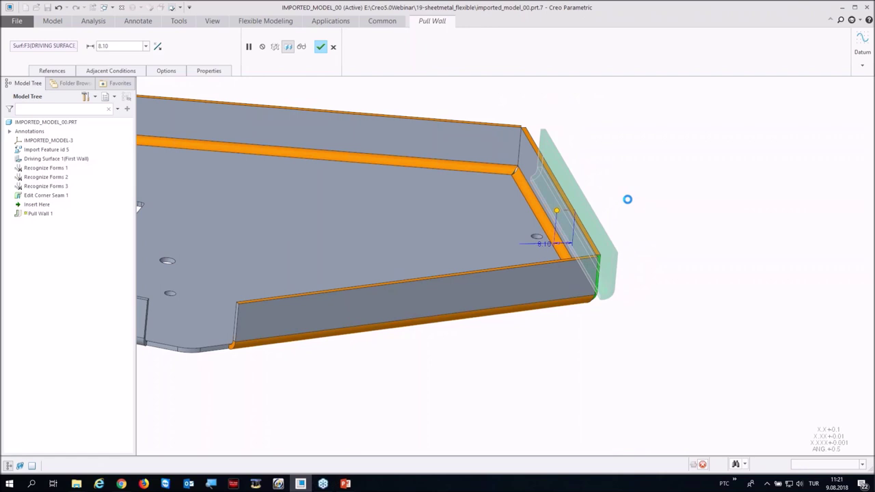
pyautogui.moveTo(428, 282); pyautogui.dragTo(205, 96, button='middle')
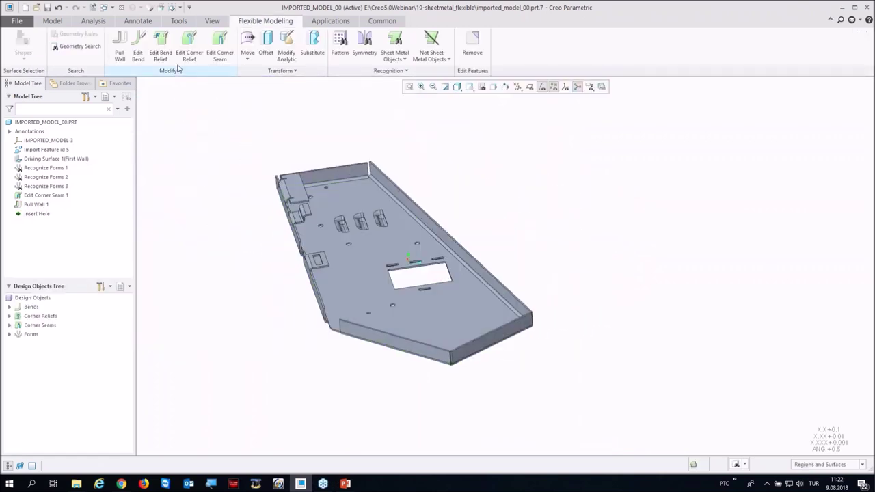
pyautogui.click(137, 48)
# Step: Edit the small tab's bend to 78° with a 2.00 inside radius
pyautogui.scroll(5, 313, 287)
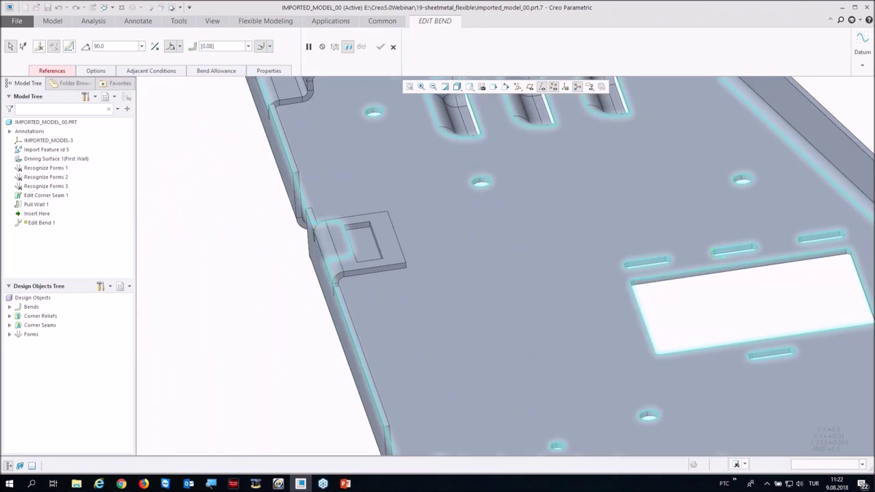
pyautogui.click(334, 258)
pyautogui.moveTo(395, 239); pyautogui.dragTo(377, 239)
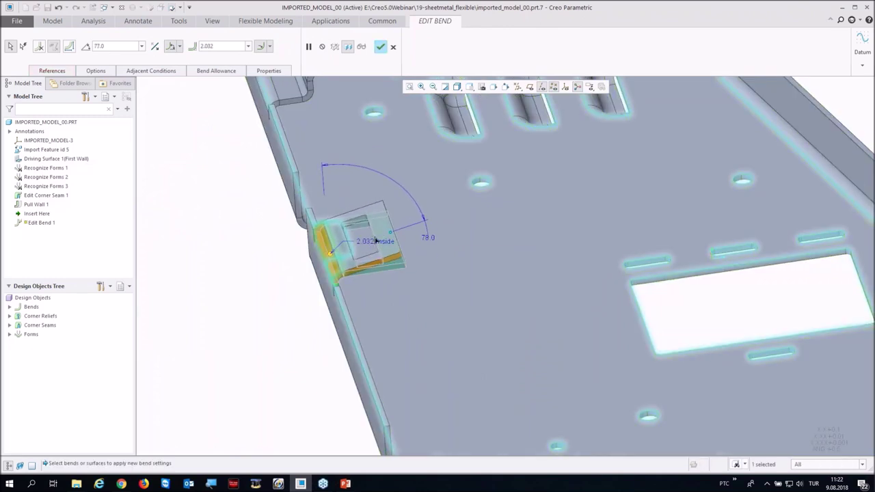
pyautogui.doubleClick(375, 240)
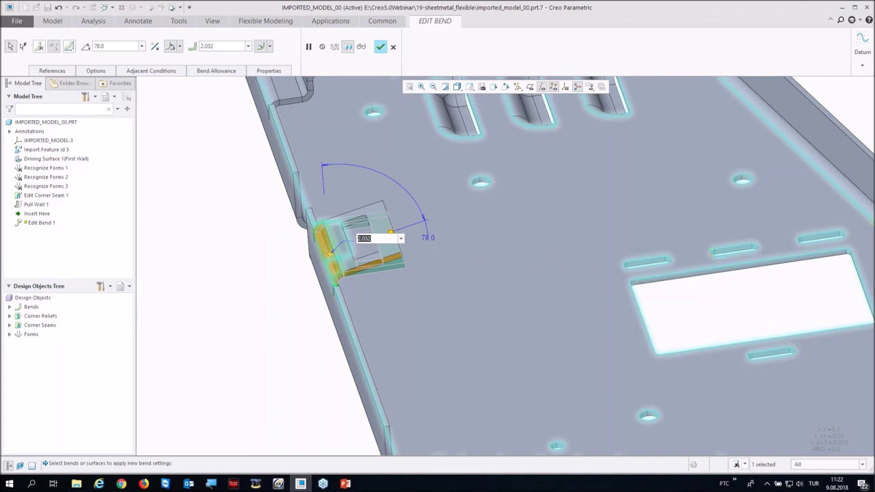
pyautogui.write('2')
pyautogui.press('Return')
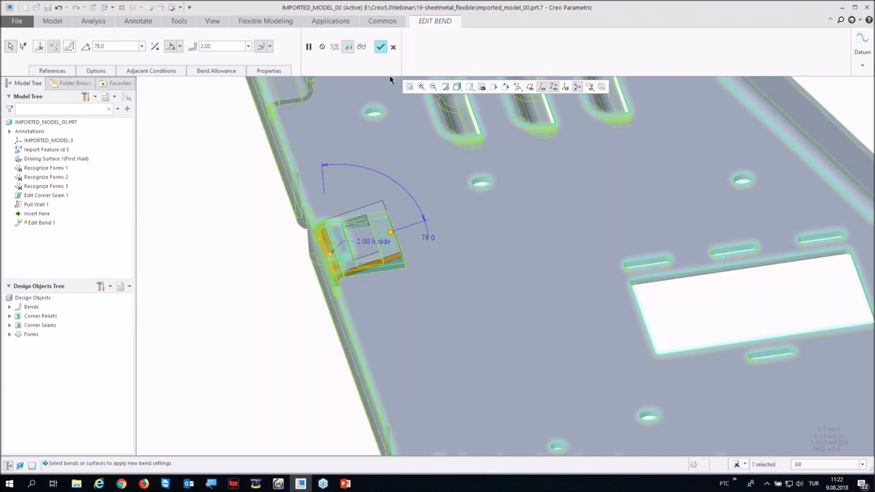
pyautogui.click(380, 47)
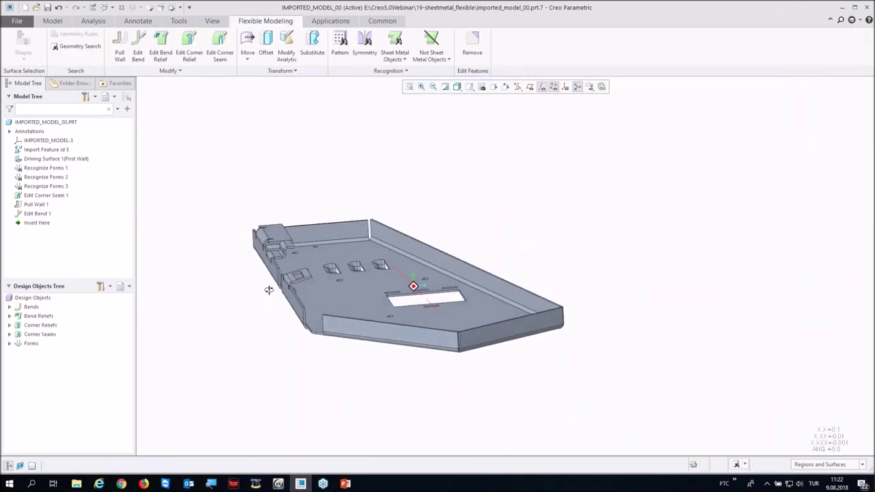
pyautogui.moveTo(268, 290); pyautogui.dragTo(278, 130, button='middle')
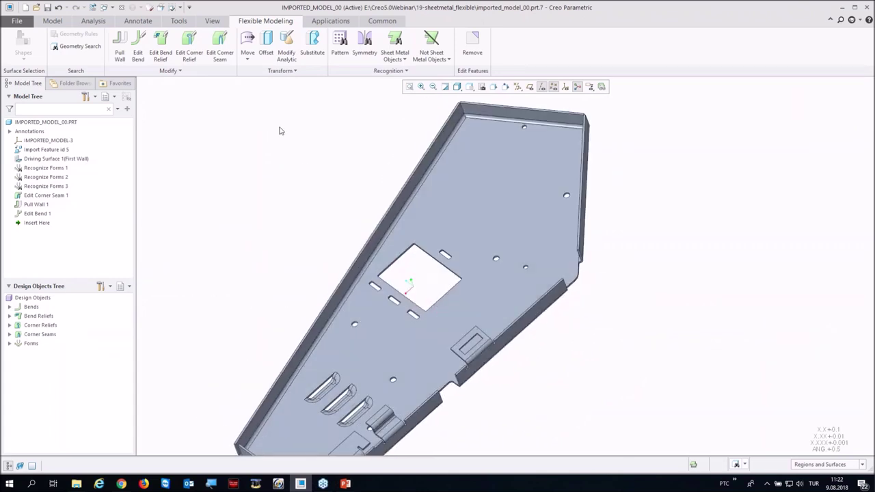
# Step: Move three slot-end surfaces 5.70 from the plate edge, creating Move 1
pyautogui.scroll(-2, 238, 43)
pyautogui.scroll(2, 312, 19)
pyautogui.scroll(8, 440, 272)
pyautogui.click(440, 242)
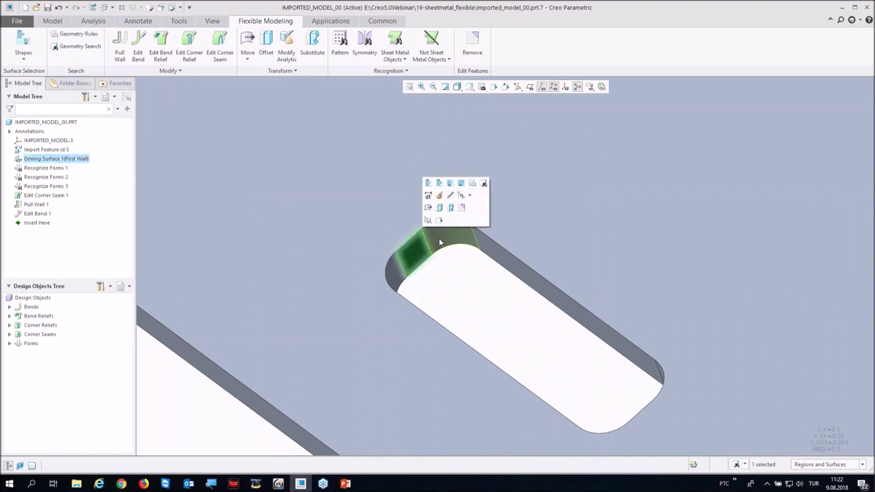
pyautogui.keyDown('ctrl'); pyautogui.click(431, 247); pyautogui.keyUp('ctrl')
pyautogui.keyDown('ctrl'); pyautogui.click(399, 268); pyautogui.keyUp('ctrl')
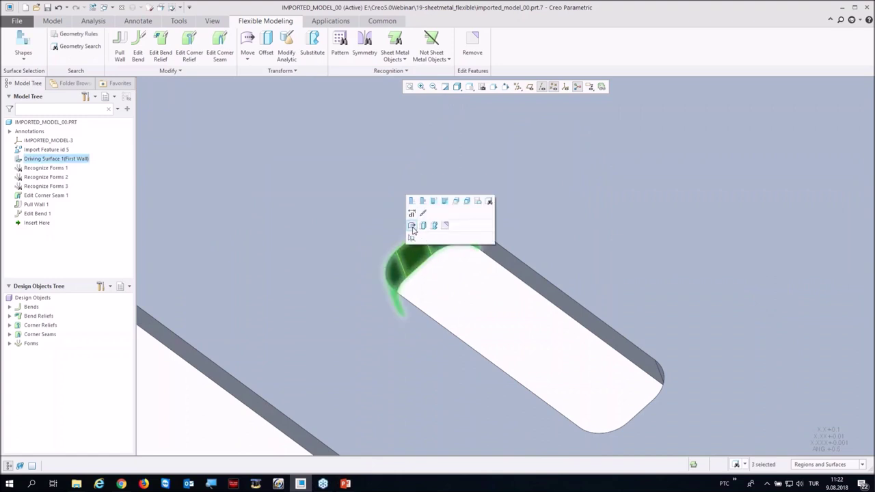
pyautogui.click(412, 226)
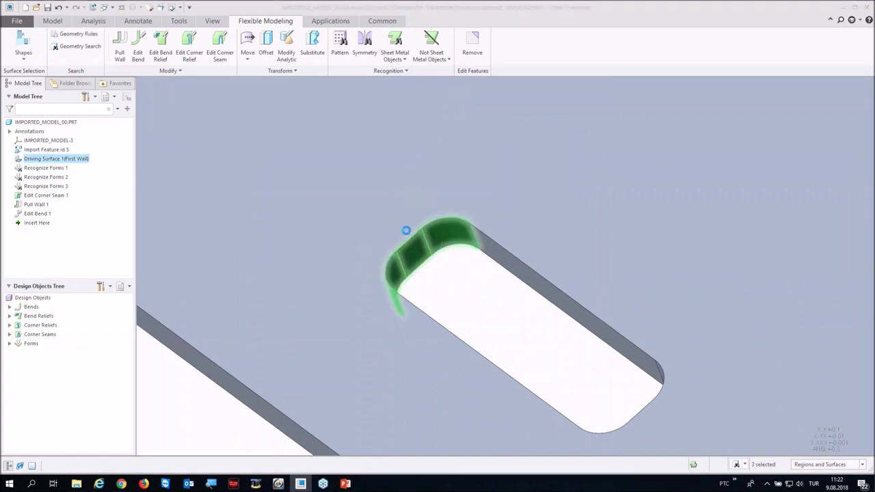
pyautogui.click(499, 249)
pyautogui.moveTo(469, 225); pyautogui.dragTo(383, 154)
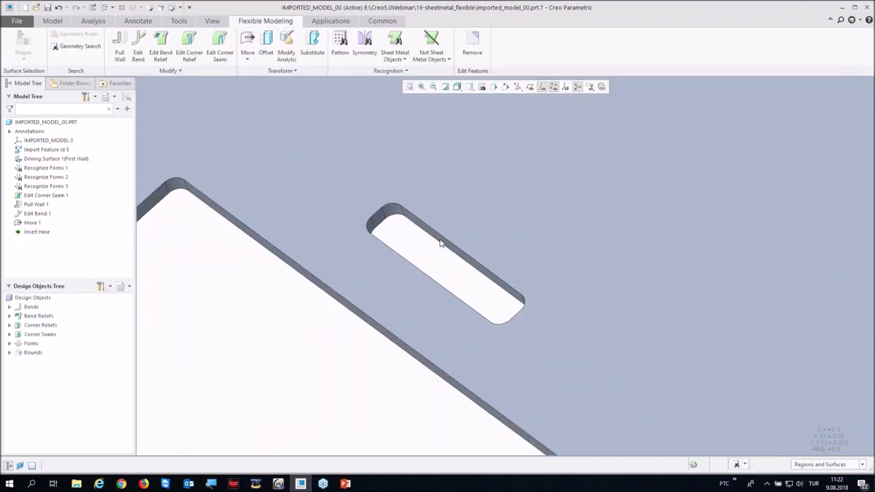
# Step: Slide a whole slot along the plate to 21.70, creating Move 2
pyautogui.click(441, 241)
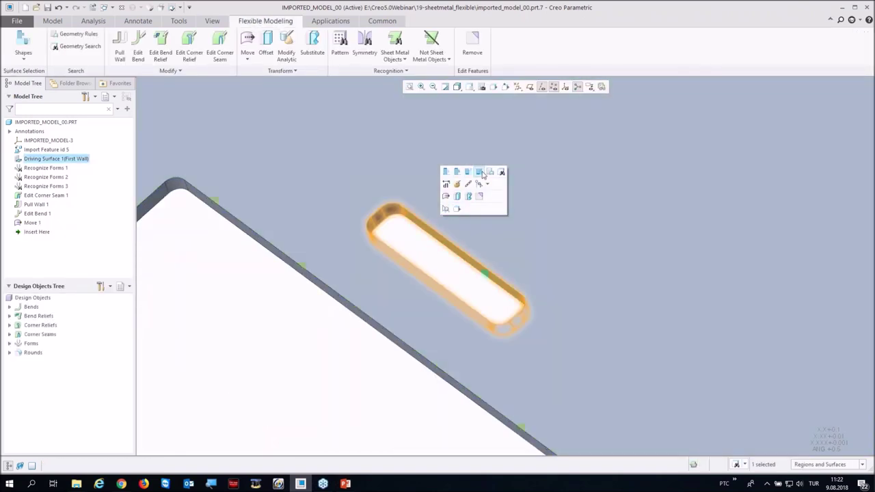
pyautogui.click(483, 175)
pyautogui.scroll(-3, 456, 181)
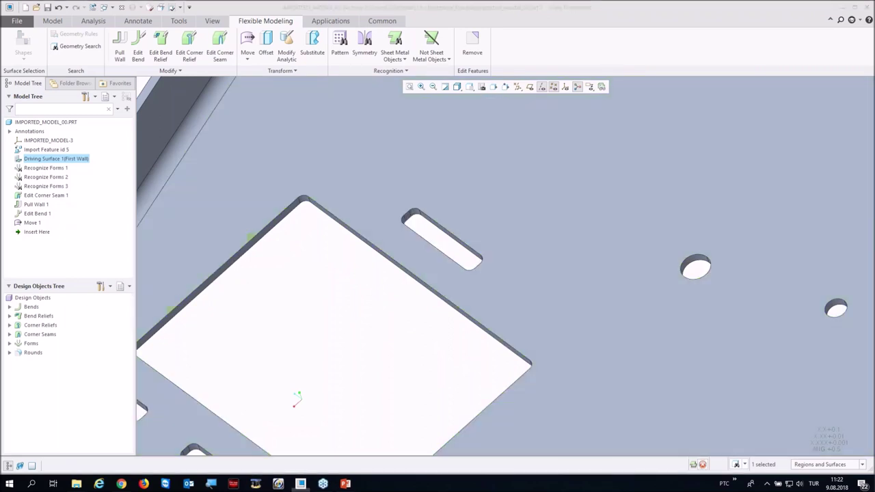
pyautogui.click(533, 368)
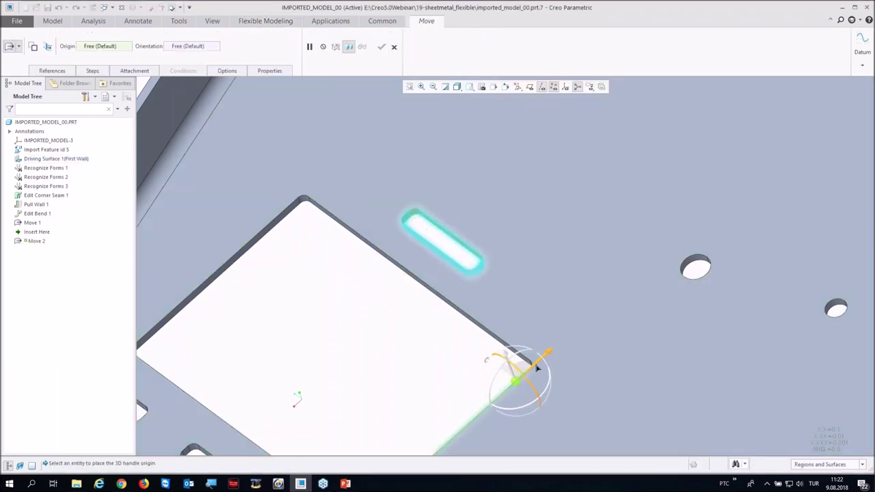
pyautogui.moveTo(549, 356); pyautogui.dragTo(586, 319)
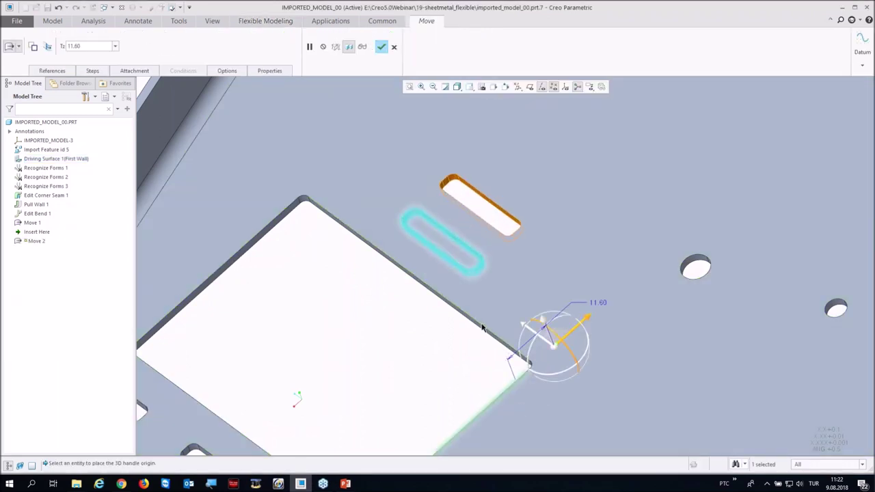
pyautogui.moveTo(480, 325); pyautogui.dragTo(417, 274)
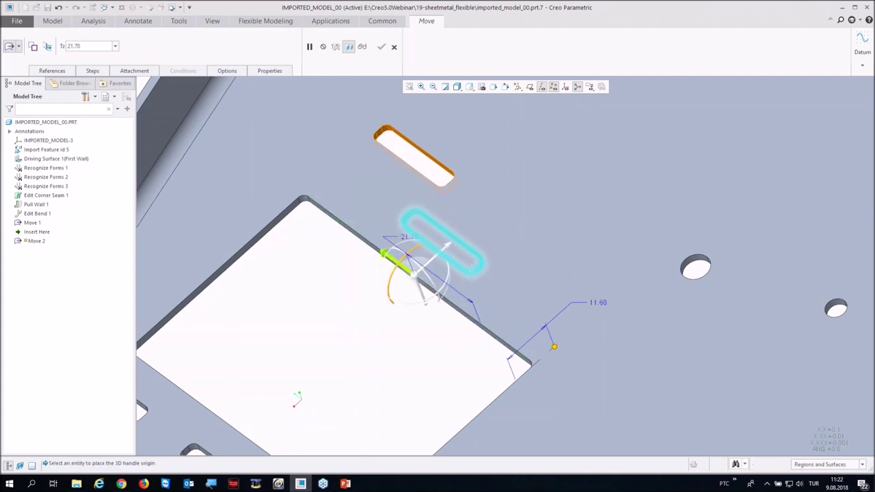
pyautogui.click(381, 46)
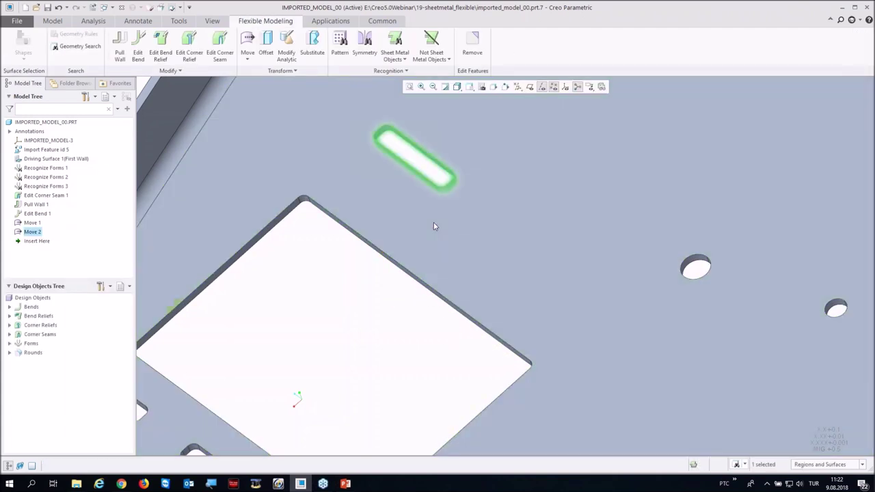
# Step: Select the round hole's surface and delete it
pyautogui.scroll(3, 433, 222)
pyautogui.scroll(-4, 576, 251)
pyautogui.click(537, 243)
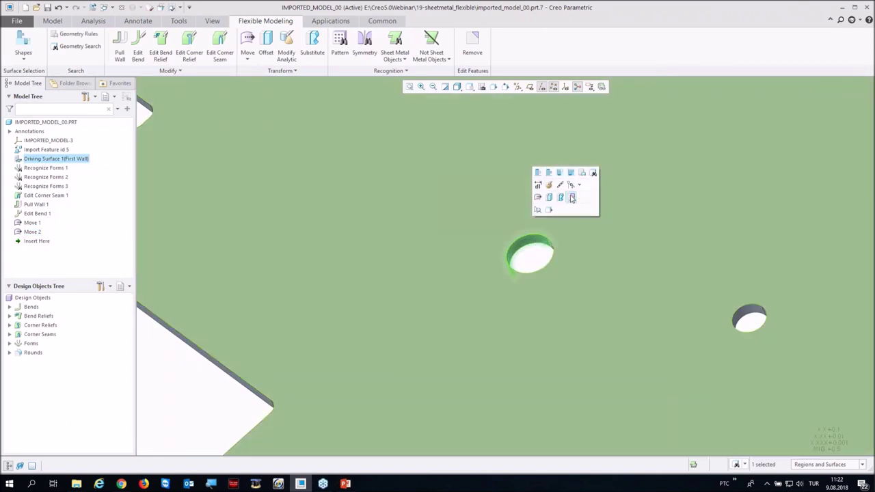
pyautogui.press('Delete')
# Step: Accept Remove 1 for the round hole, preview the flat pattern, and close the plate
pyautogui.scroll(-3, 546, 250)
pyautogui.scroll(-3, 548, 251)
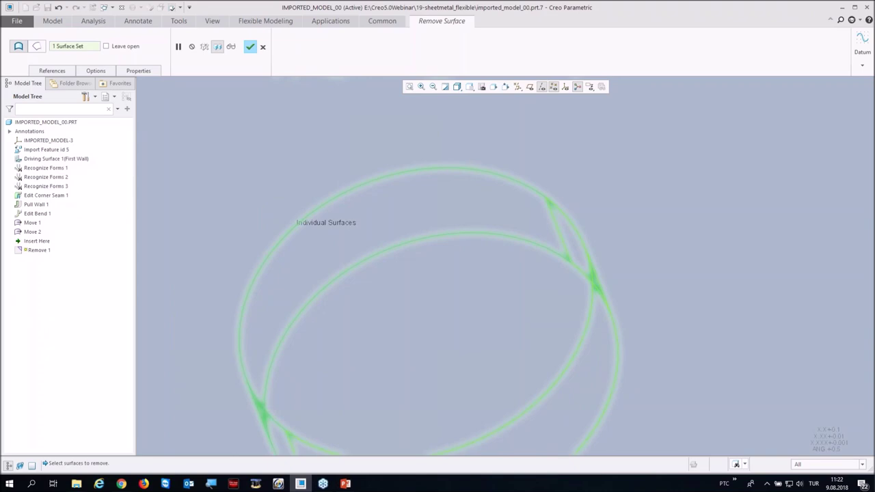
pyautogui.middleClick(490, 240)
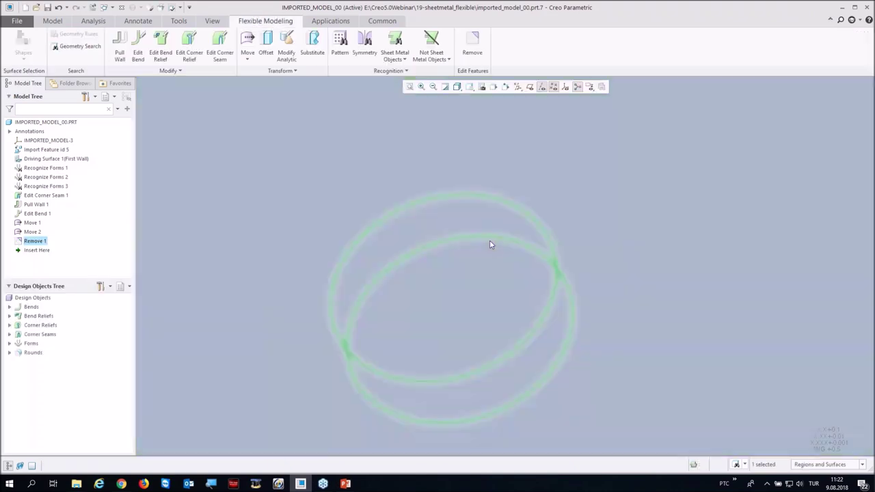
pyautogui.scroll(8, 490, 240)
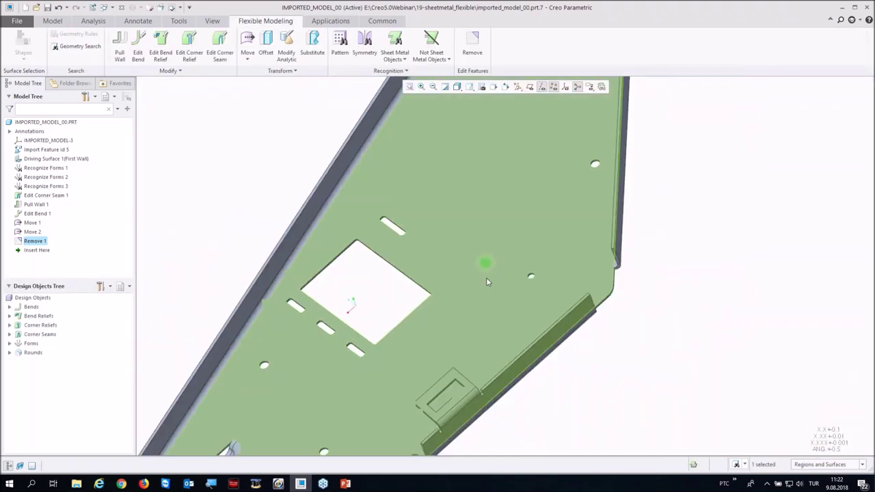
pyautogui.moveTo(486, 278); pyautogui.dragTo(499, 103, button='middle')
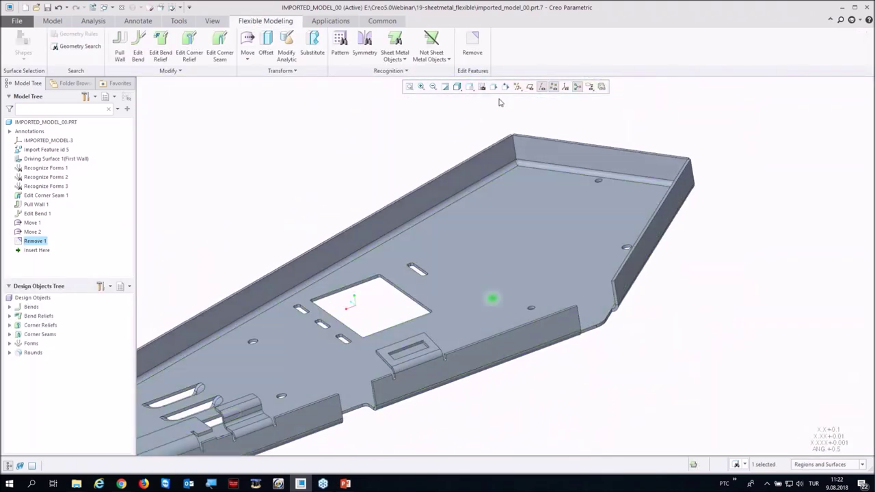
pyautogui.click(602, 86)
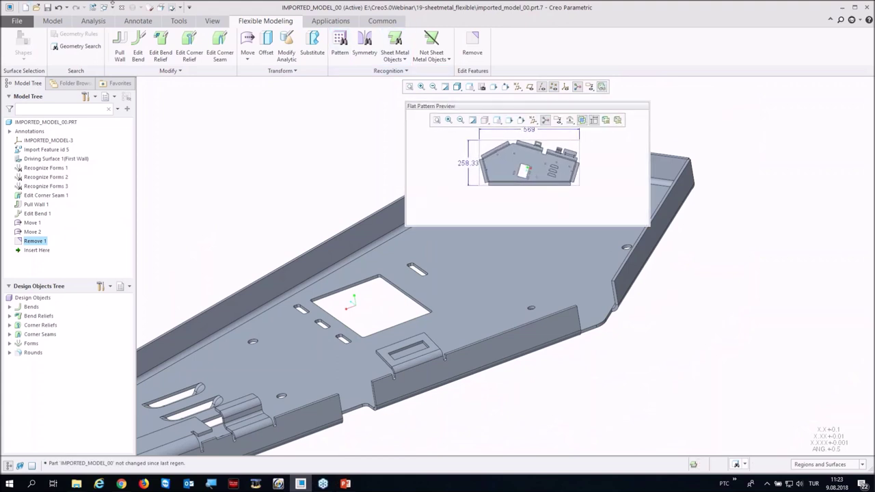
pyautogui.click(121, 7)
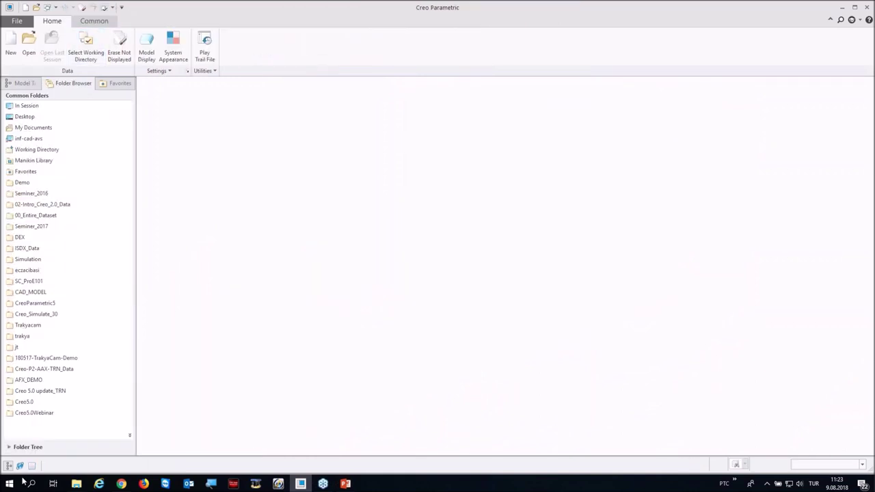
# Step: Open a.asm from the 20-Arayuz_Montaj_Material_Mechanism folder
pyautogui.click(34, 413)
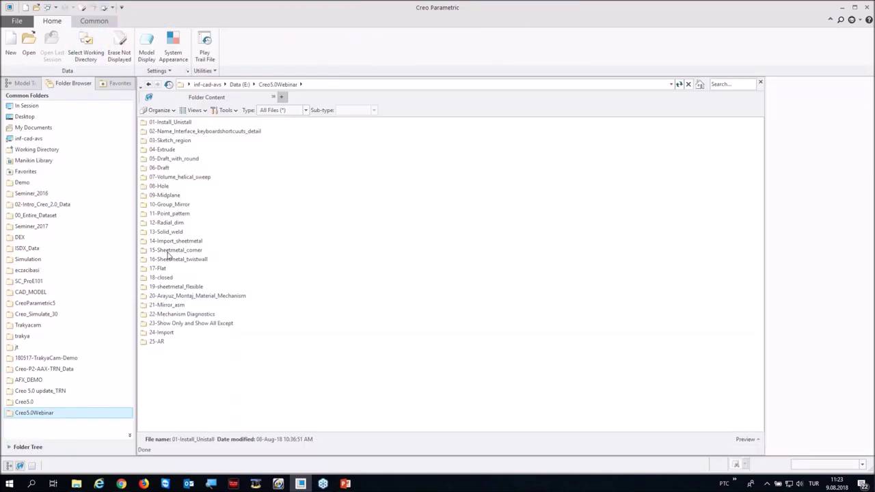
pyautogui.doubleClick(165, 296)
pyautogui.click(156, 130)
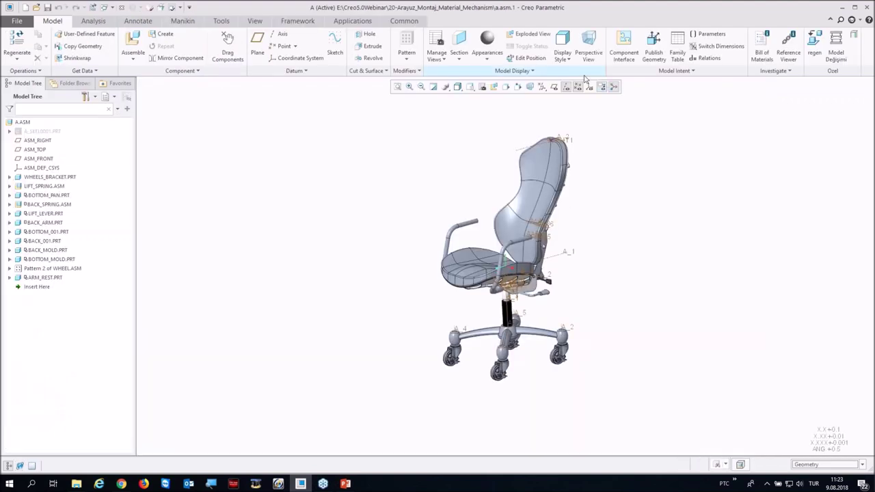
# Step: Hide the datum tags and display the chair as Shading With Reflections
pyautogui.click(574, 88)
pyautogui.hotkey('ctrl', 'd')
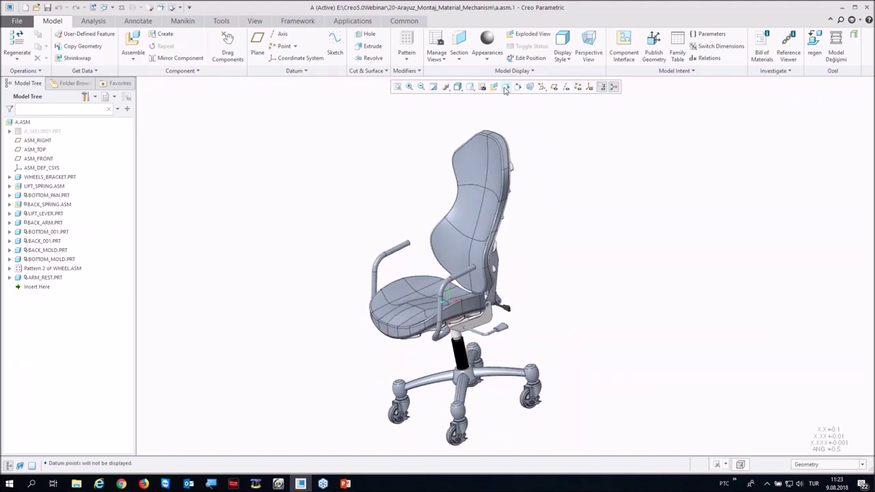
pyautogui.click(459, 92)
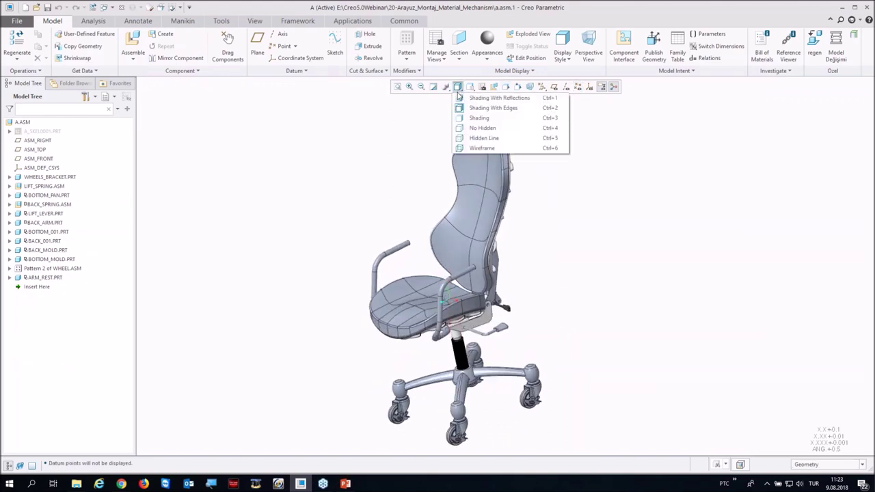
pyautogui.click(463, 100)
pyautogui.moveTo(383, 198); pyautogui.dragTo(396, 198, button='middle')
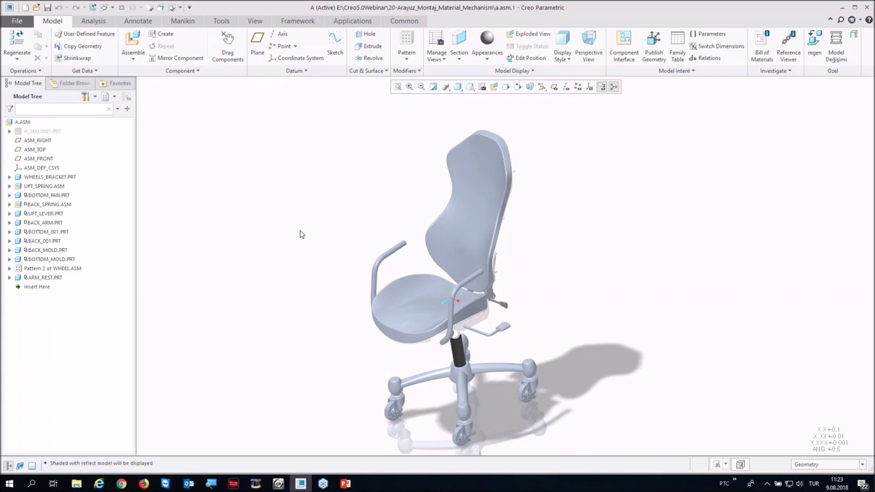
# Step: Apply a tan fabric appearance from the Misc > Fabric.dmt library to the chair backrest
pyautogui.click(493, 61)
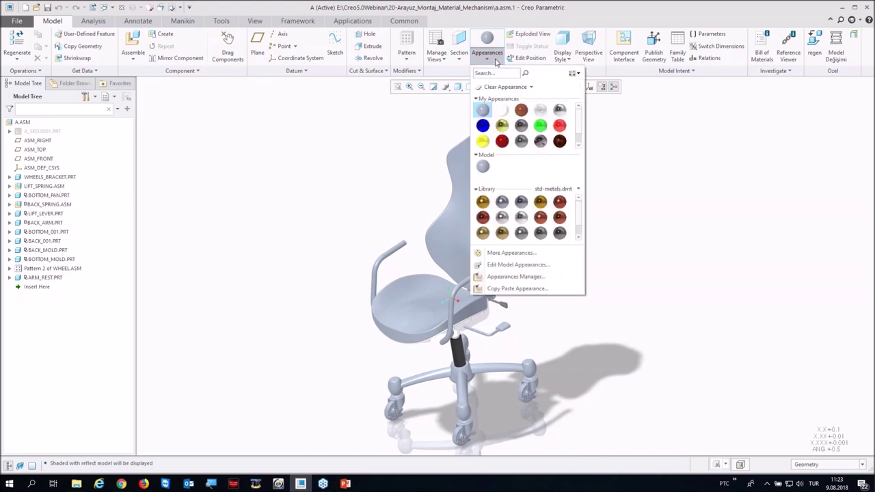
pyautogui.click(577, 190)
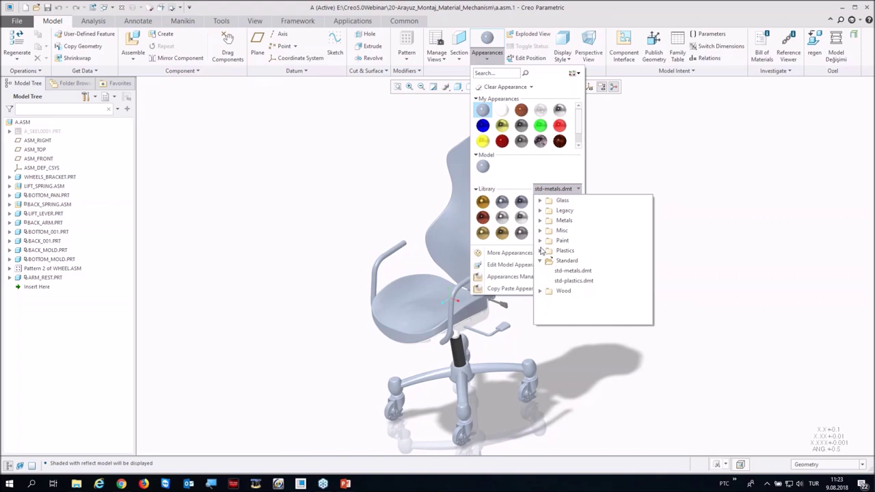
pyautogui.click(540, 231)
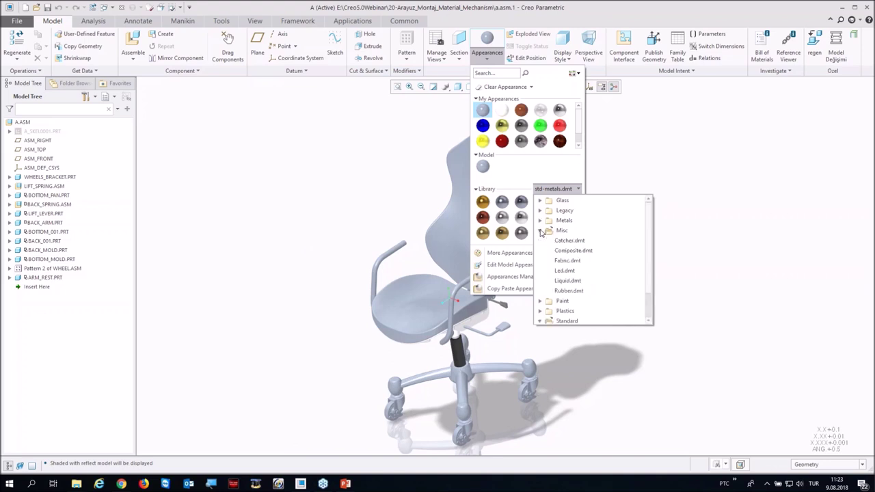
pyautogui.click(560, 262)
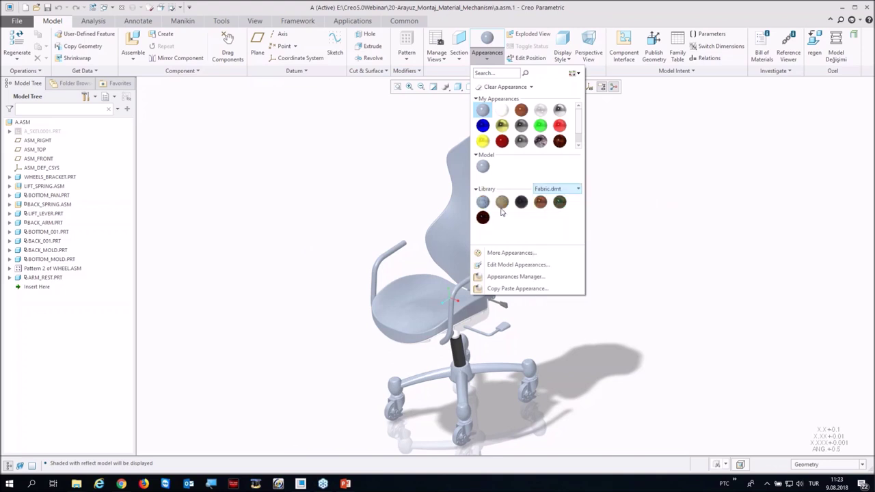
pyautogui.click(502, 206)
pyautogui.middleClick(416, 179)
pyautogui.scroll(8, 444, 136)
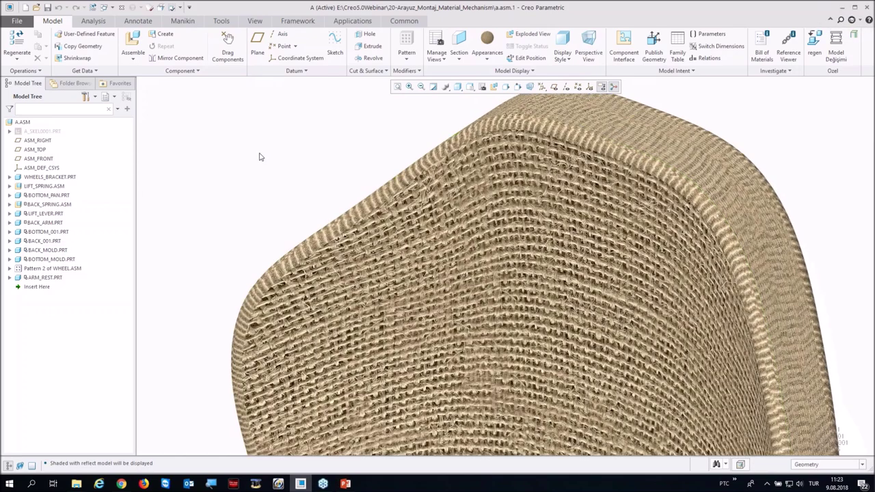
pyautogui.scroll(-10, 369, 153)
pyautogui.scroll(5, 354, 216)
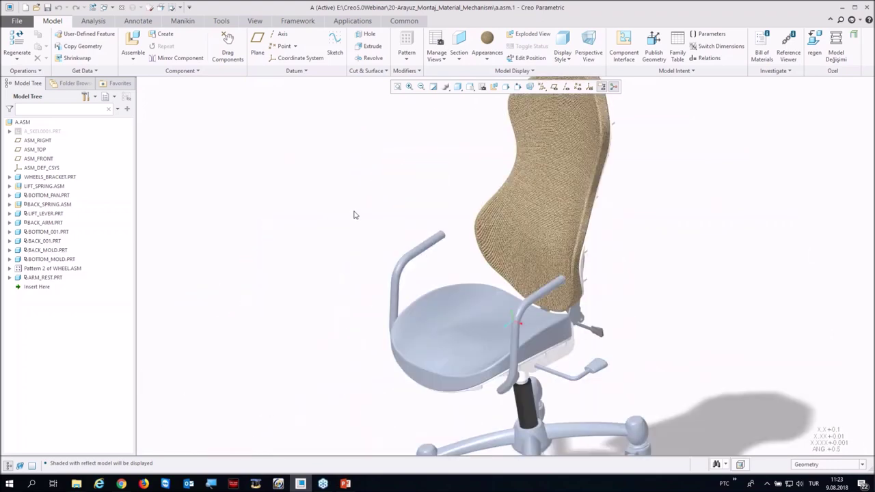
# Step: Apply a steel appearance from the Metals > Metal-Steel.dmt library to the armrests
pyautogui.click(486, 55)
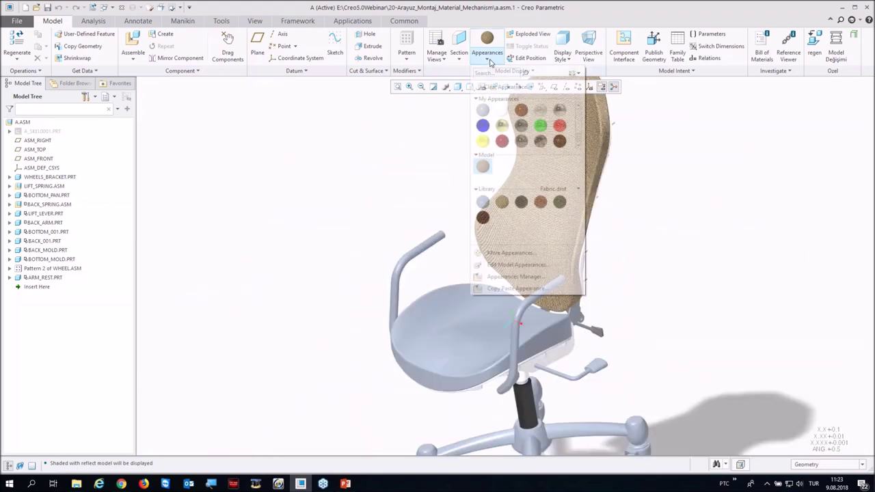
pyautogui.click(576, 190)
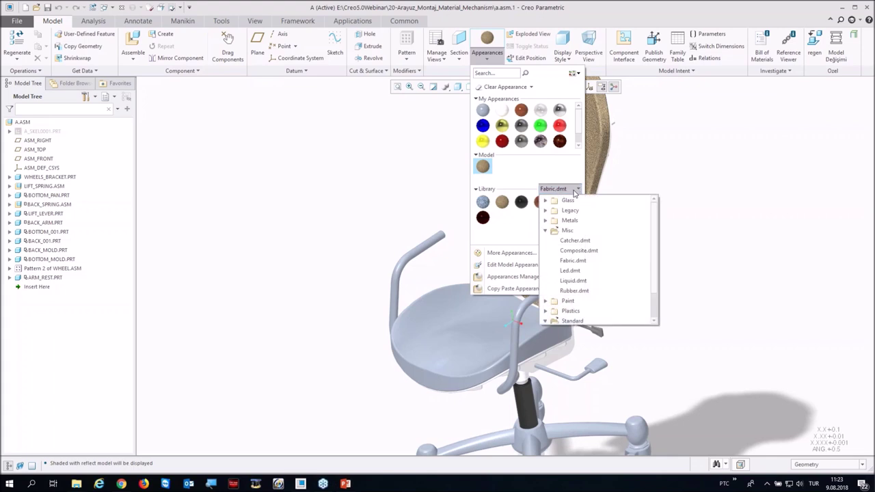
pyautogui.click(545, 221)
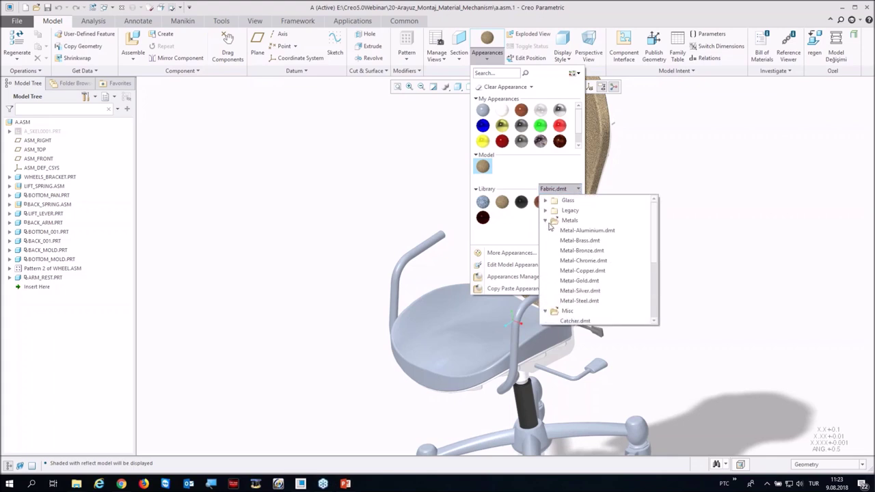
pyautogui.click(581, 300)
pyautogui.click(483, 219)
pyautogui.middleClick(447, 299)
pyautogui.scroll(10, 447, 298)
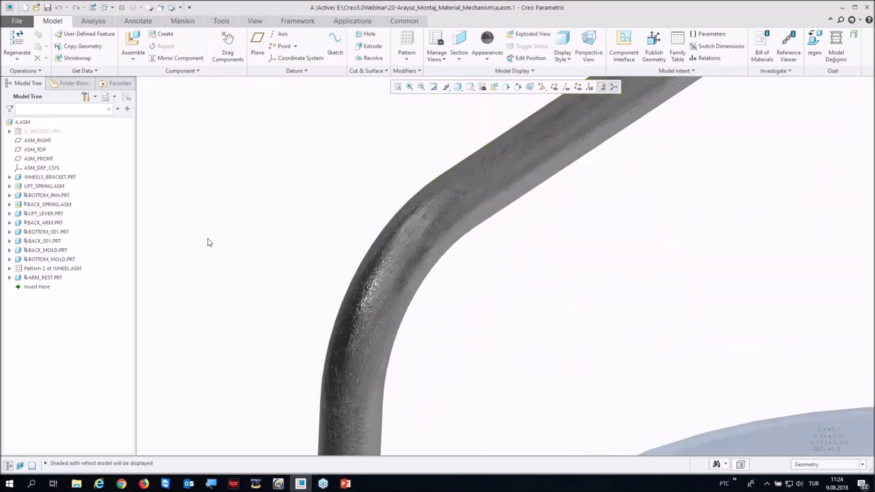
pyautogui.scroll(-10, 283, 289)
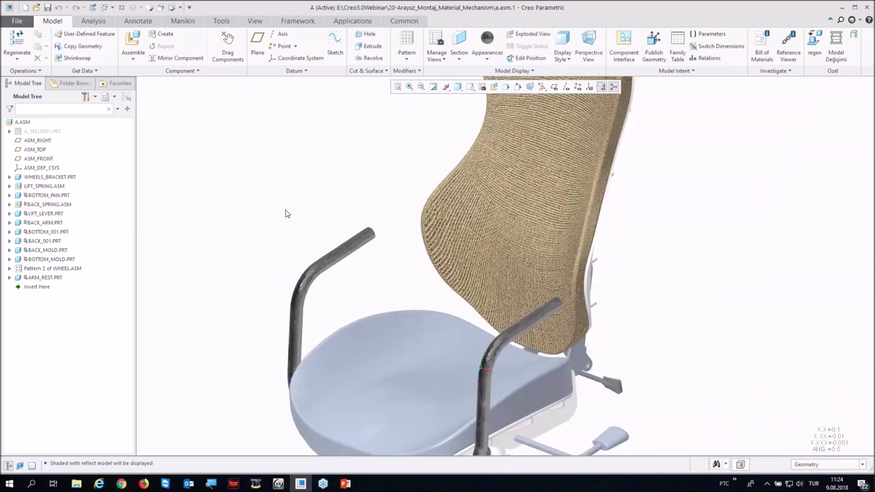
pyautogui.scroll(-5, 286, 213)
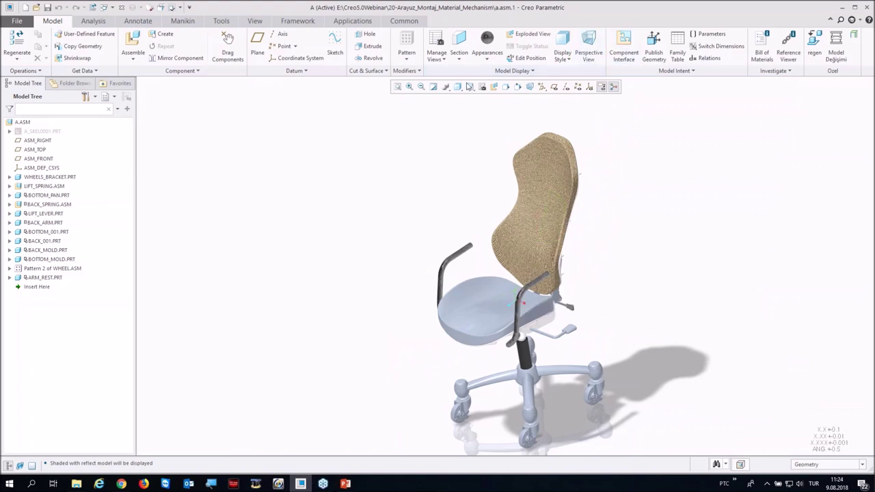
pyautogui.click(458, 86)
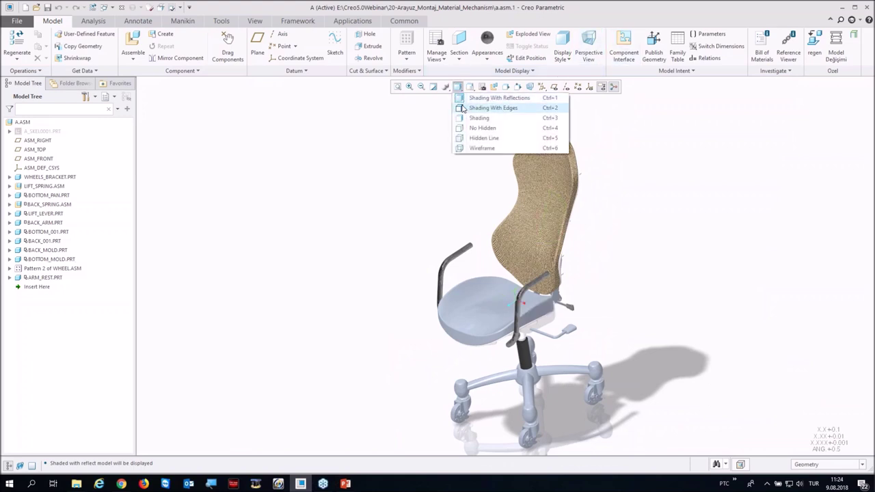
# Step: Show the chair as Shading With Edges and orbit in toward the seat mechanism
pyautogui.click(462, 109)
pyautogui.moveTo(448, 204)
pyautogui.mouseDown(button='middle')
pyautogui.moveTo(451, 228)
pyautogui.moveTo(445, 196)
pyautogui.moveTo(431, 195)
pyautogui.moveTo(493, 207)
pyautogui.mouseUp(button='middle')
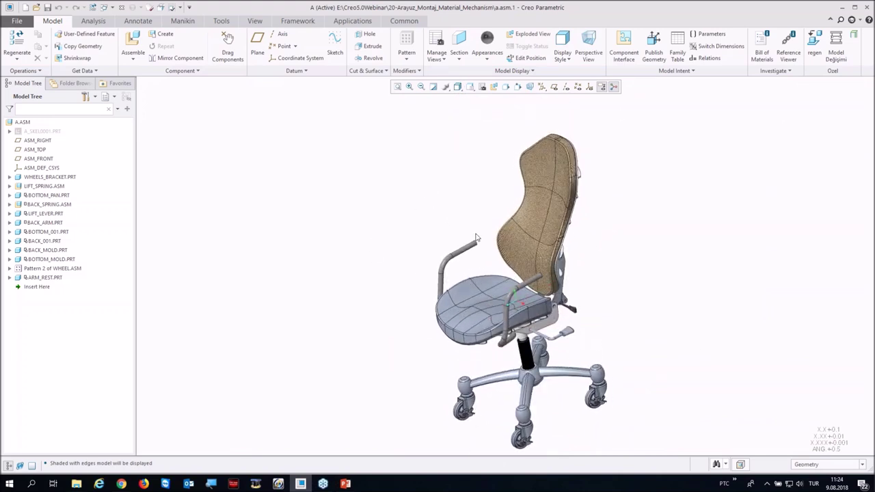
pyautogui.scroll(3, 618, 235)
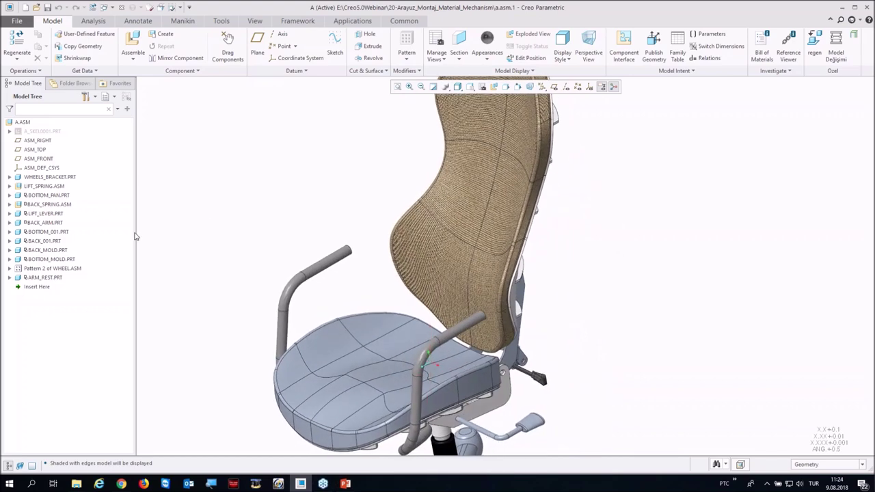
pyautogui.scroll(-2, 209, 222)
pyautogui.scroll(2, 360, 227)
pyautogui.moveTo(360, 228); pyautogui.dragTo(442, 327, button='middle')
pyautogui.scroll(5, 426, 279)
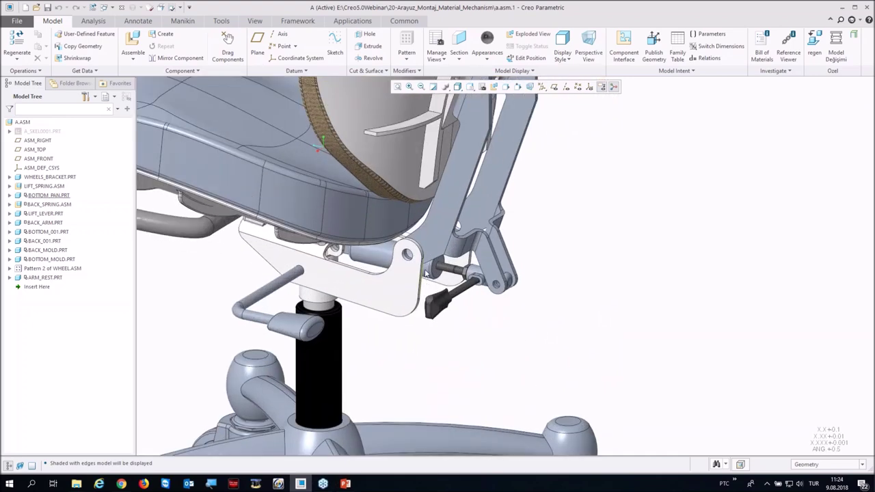
pyautogui.scroll(3, 445, 268)
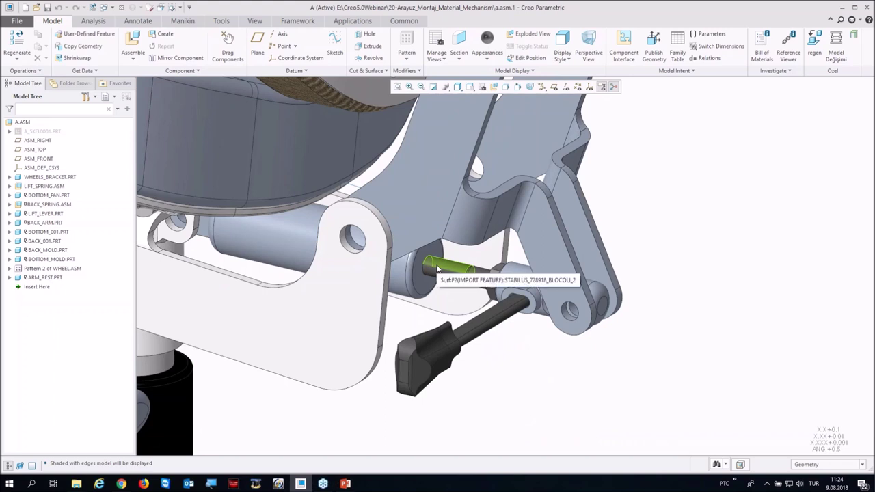
pyautogui.click(438, 269)
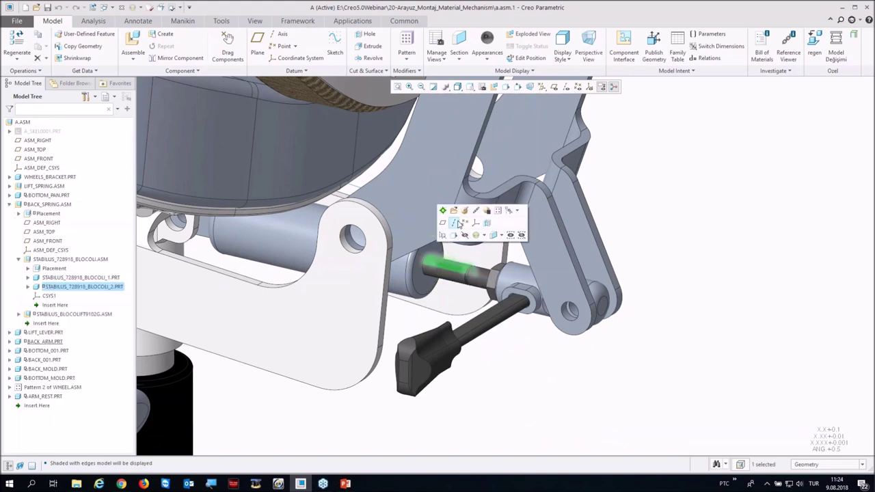
pyautogui.click(517, 211)
pyautogui.click(555, 280)
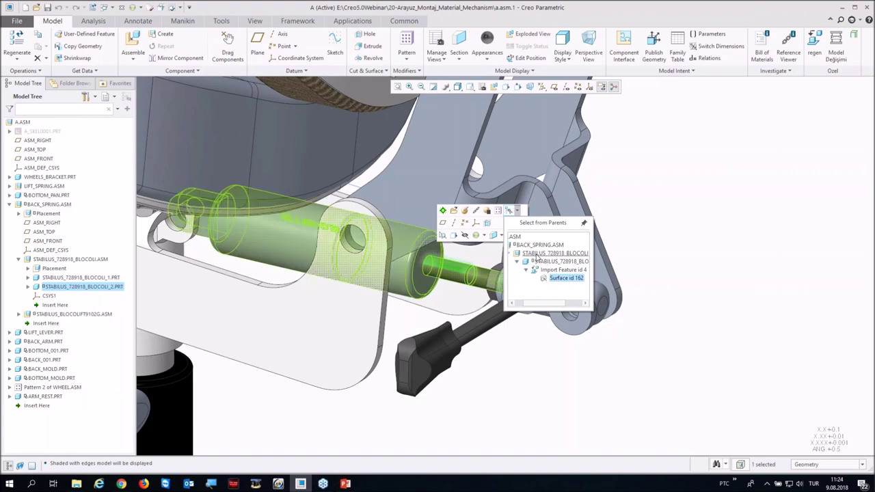
pyautogui.click(537, 255)
pyautogui.click(557, 213)
pyautogui.moveTo(444, 302); pyautogui.dragTo(466, 323, button='middle')
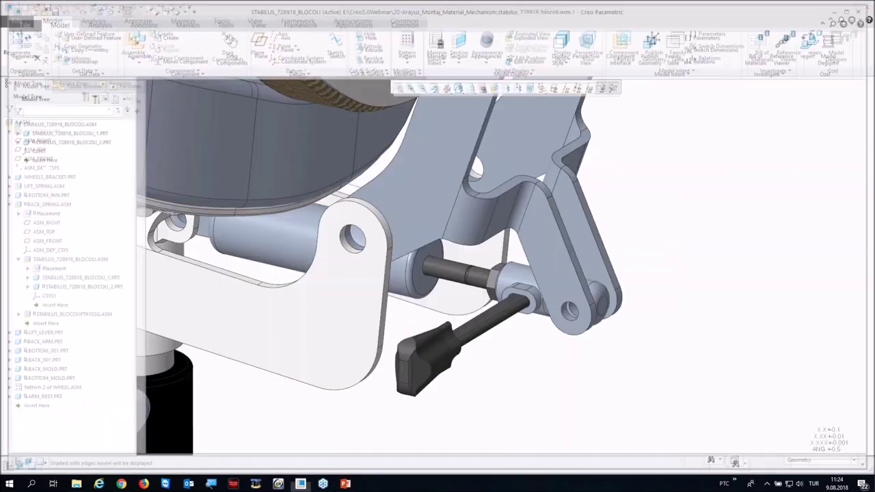
pyautogui.click(122, 8)
pyautogui.scroll(-5, 477, 313)
pyautogui.scroll(7, 505, 259)
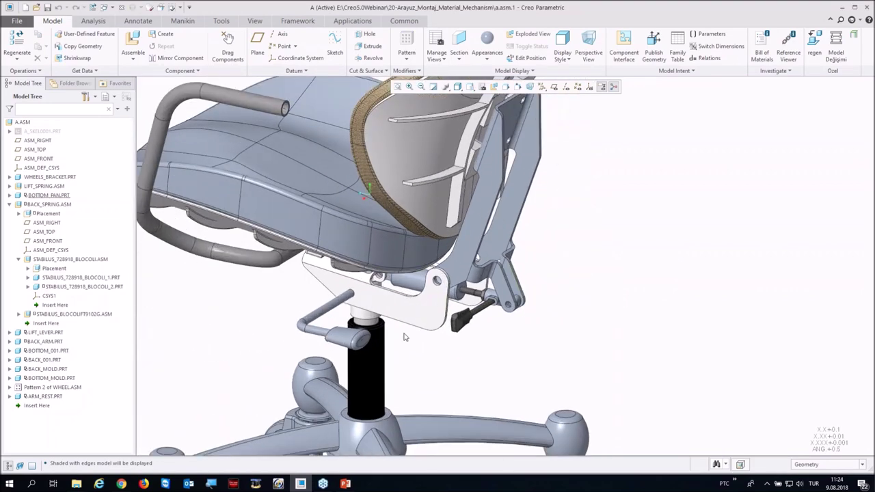
pyautogui.click(515, 252)
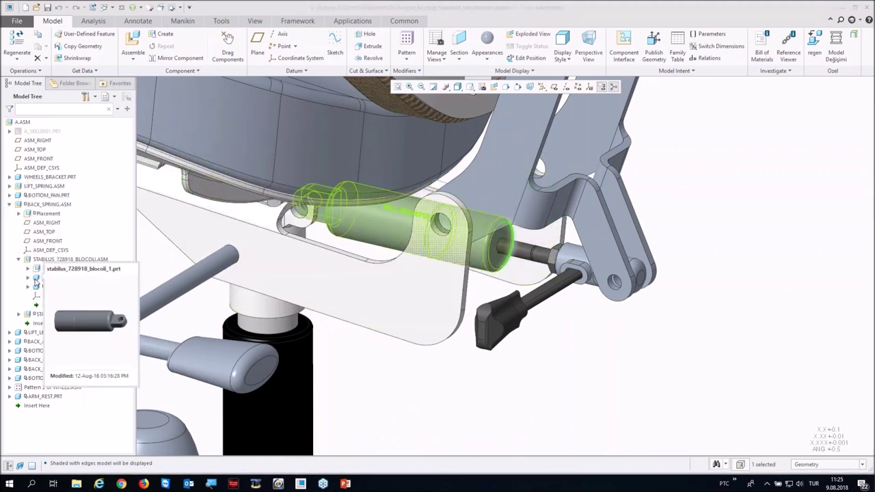
# Step: Select the bottom pan, back arm, seat back and a caster wheel part in turn
pyautogui.click(282, 281)
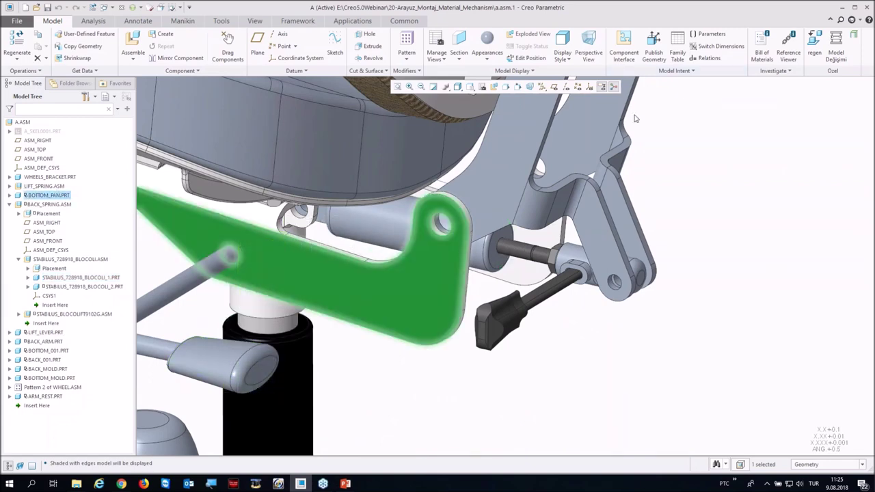
pyautogui.click(48, 341)
pyautogui.scroll(-3, 308, 287)
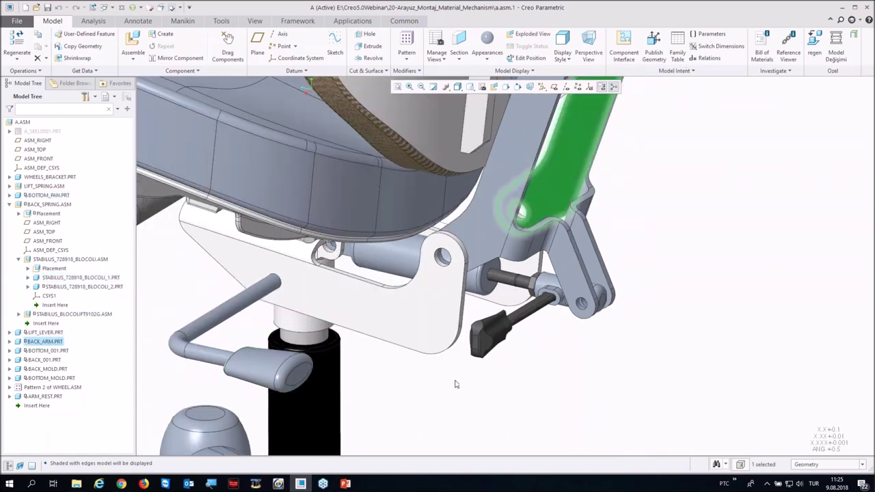
pyautogui.moveTo(308, 287); pyautogui.dragTo(430, 224, button='middle')
pyautogui.click(404, 203)
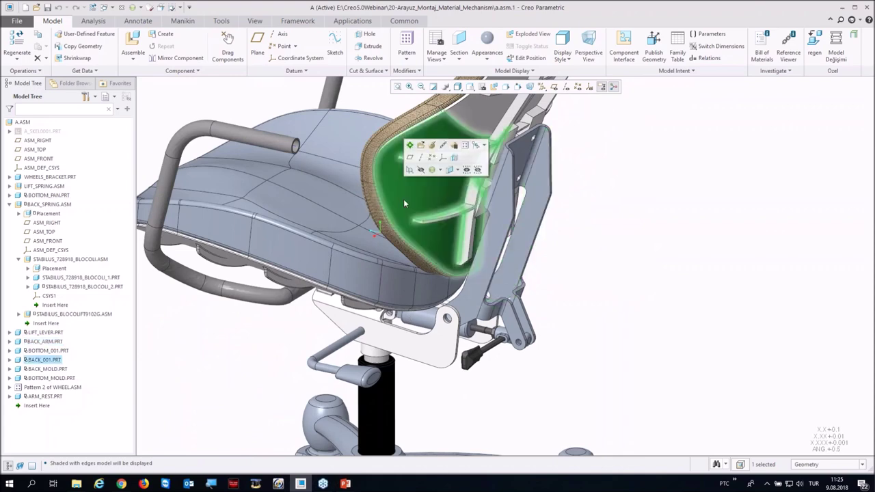
pyautogui.scroll(-3, 278, 246)
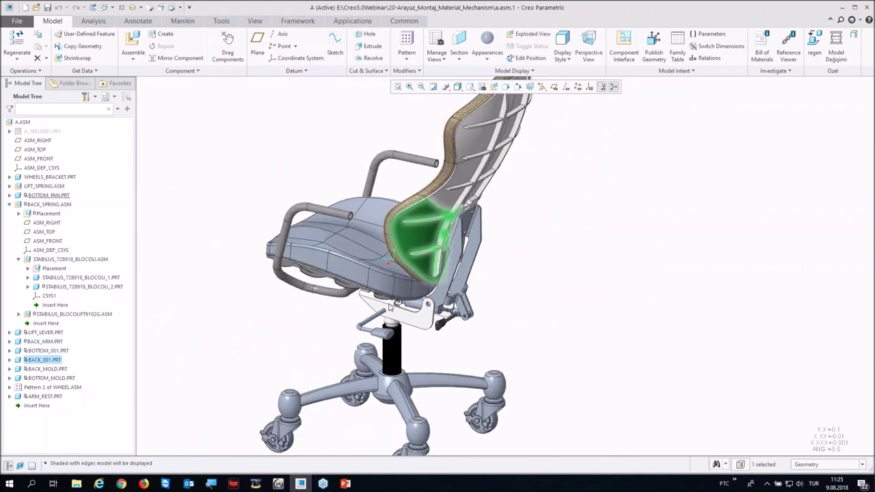
pyautogui.scroll(4, 372, 368)
pyautogui.click(378, 355)
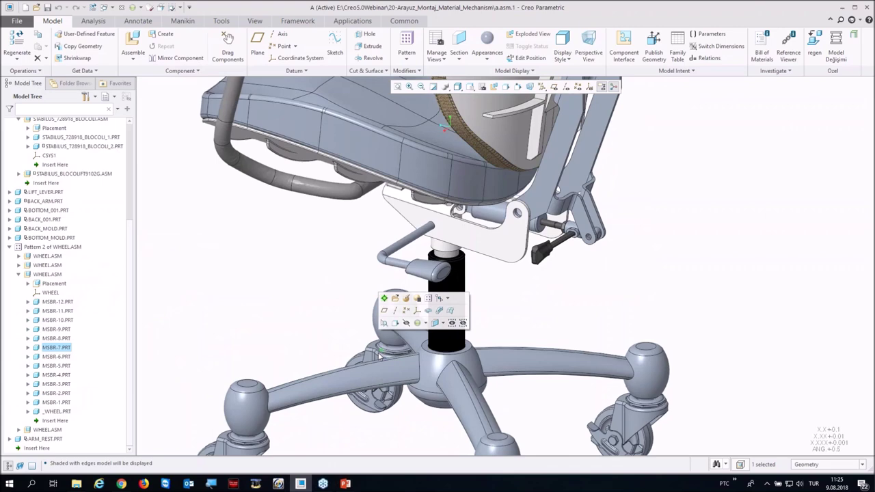
pyautogui.scroll(-3, 378, 355)
pyautogui.scroll(3, 362, 314)
# Step: From a low front view, box-select all 13 parts of the front-left caster wheel
pyautogui.moveTo(356, 308); pyautogui.dragTo(398, 390, button='middle')
pyautogui.click(399, 390)
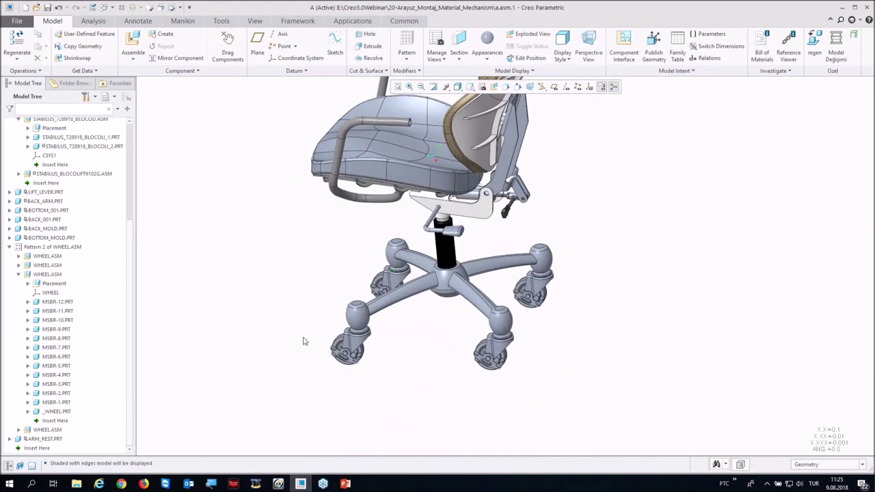
pyautogui.moveTo(299, 276); pyautogui.dragTo(391, 414)
pyautogui.keyDown('ctrl'); pyautogui.moveTo(279, 220); pyautogui.dragTo(400, 428); pyautogui.keyUp('ctrl')
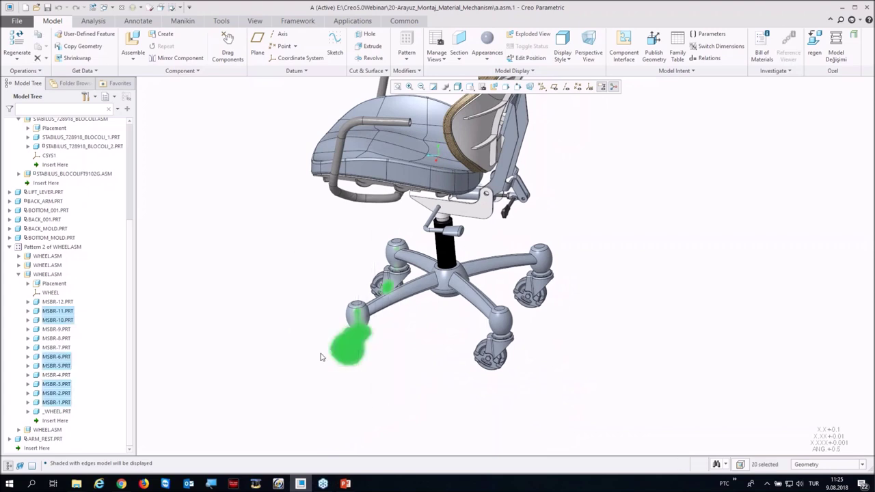
pyautogui.click(309, 324)
pyautogui.moveTo(374, 408); pyautogui.dragTo(268, 285)
pyautogui.moveTo(413, 428); pyautogui.dragTo(378, 409)
pyautogui.click(399, 387)
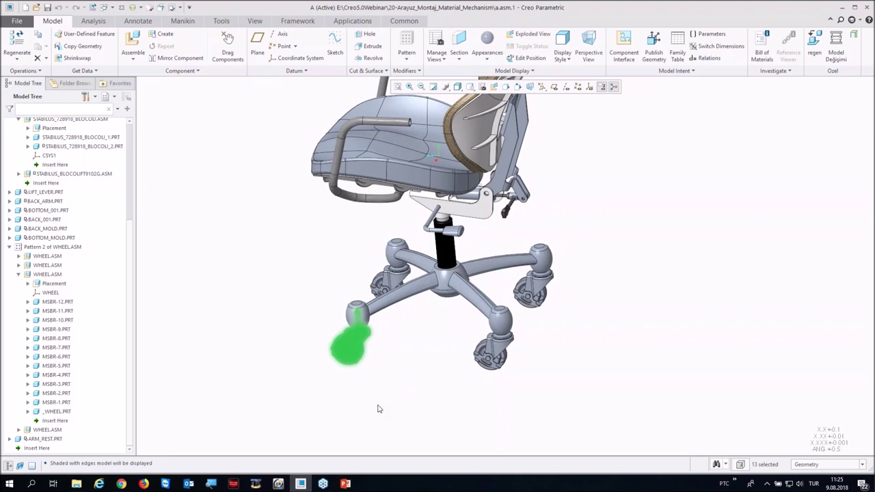
pyautogui.rightClick(379, 409)
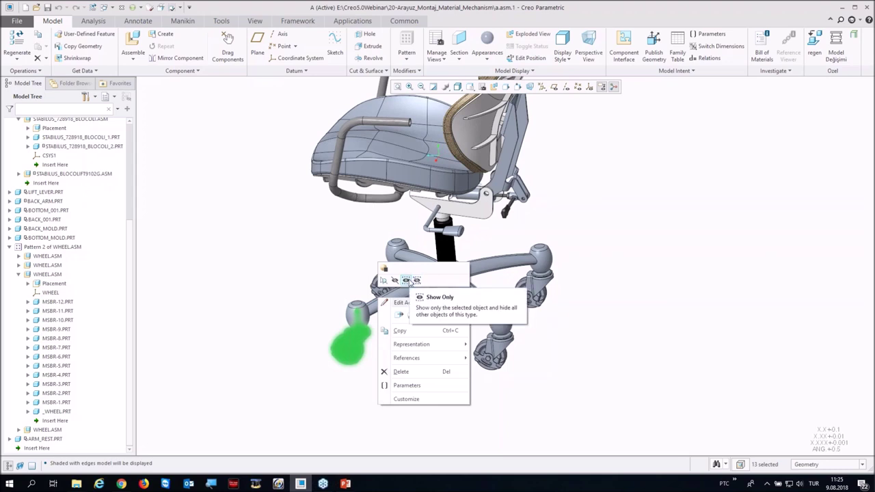
# Step: Isolate the front-left wheel with Show Only, then hide it with Show All Except
pyautogui.click(407, 280)
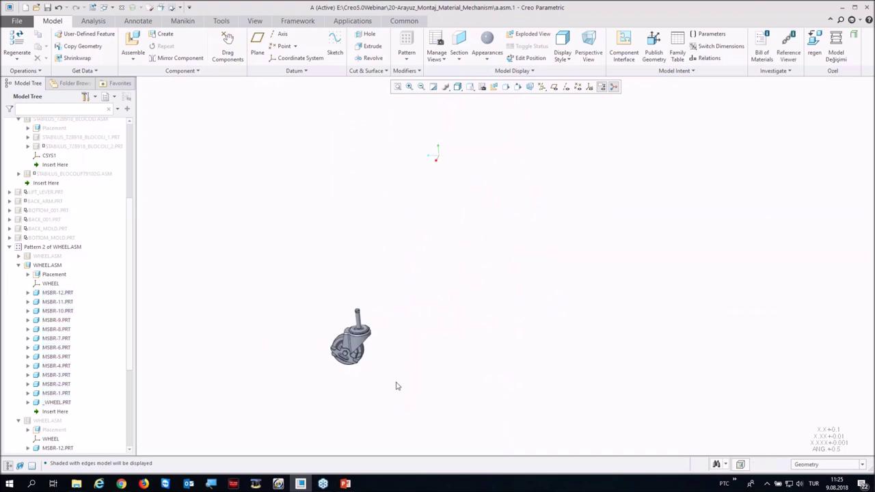
pyautogui.moveTo(277, 261); pyautogui.dragTo(454, 438)
pyautogui.rightClick(445, 324)
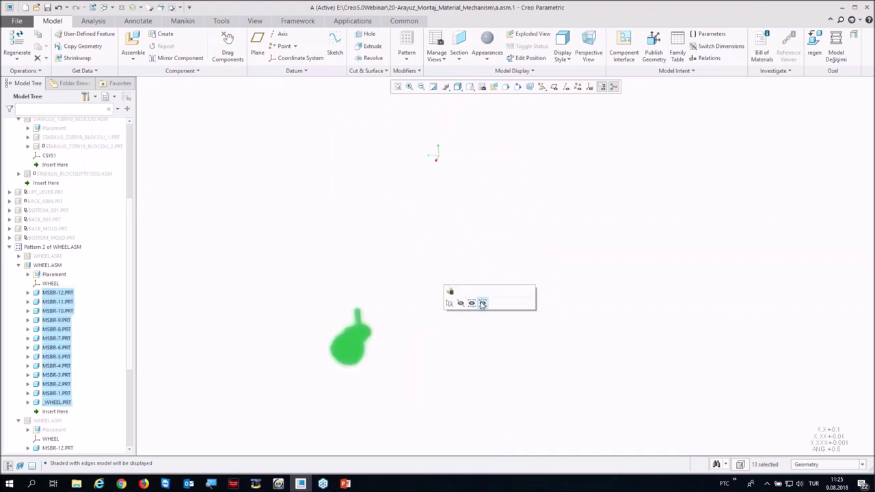
pyautogui.click(483, 303)
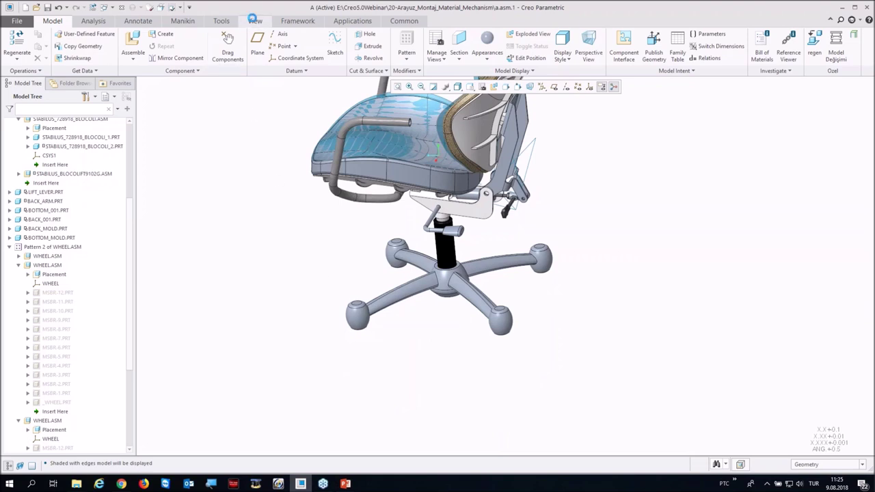
# Step: Reset the visibility status so the hidden wheel parts reappear
pyautogui.click(254, 20)
pyautogui.click(37, 58)
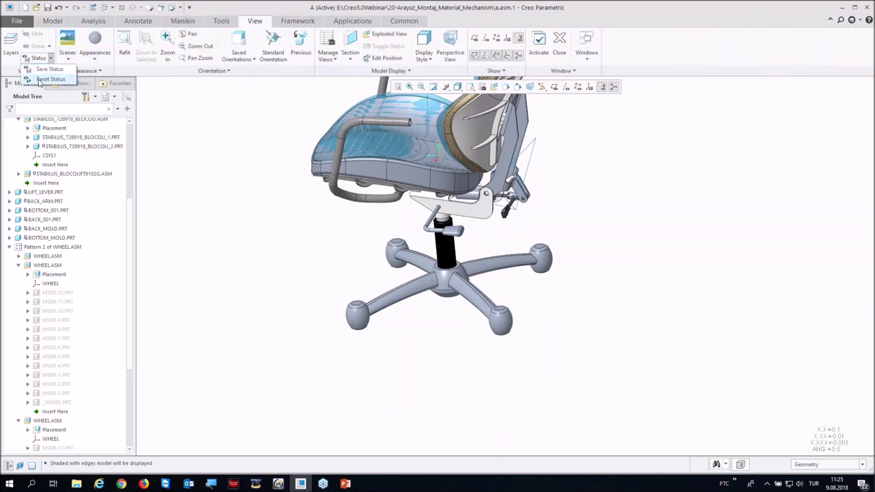
pyautogui.click(48, 79)
pyautogui.scroll(-5, 263, 301)
pyautogui.moveTo(259, 289)
pyautogui.mouseDown(button='middle')
pyautogui.moveTo(273, 338)
pyautogui.moveTo(280, 284)
pyautogui.moveTo(307, 277)
pyautogui.moveTo(307, 301)
pyautogui.moveTo(287, 297)
pyautogui.mouseUp(button='middle')
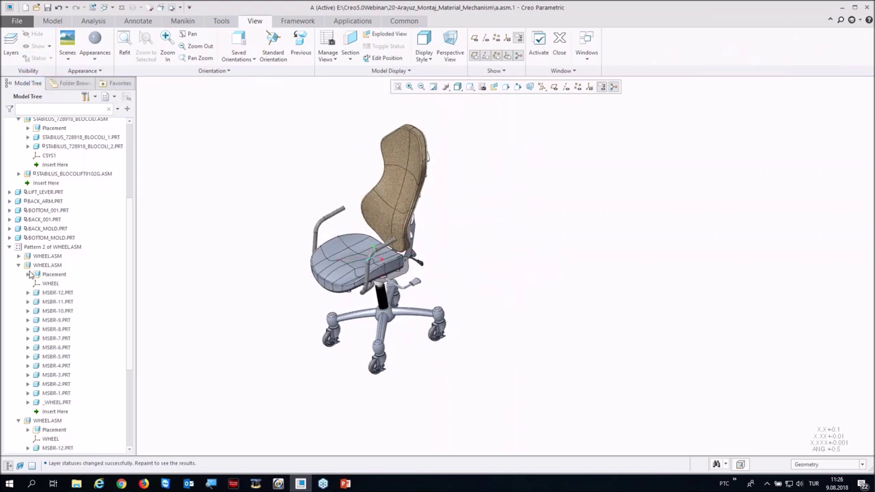
pyautogui.click(50, 295)
# Step: Assign Cast_iron_nodular from Standard-Materials > Ferrous_metals to MSBR-12.PRT
pyautogui.rightClick(51, 296)
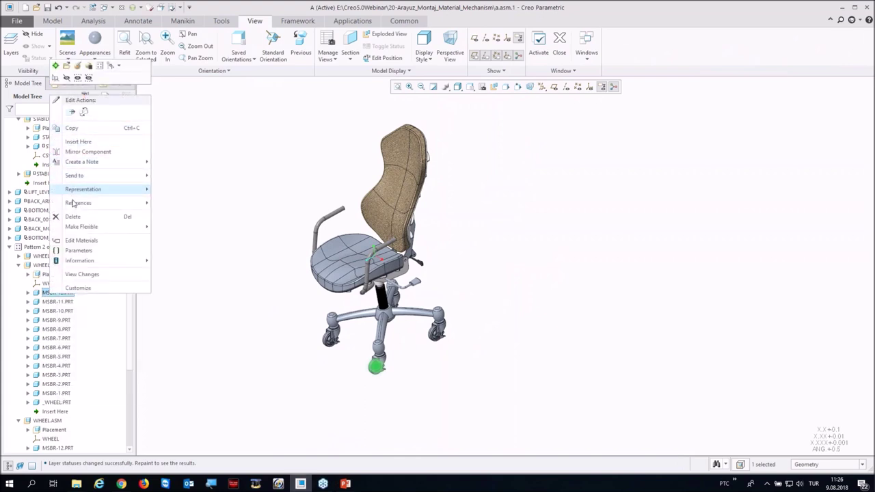
pyautogui.click(70, 242)
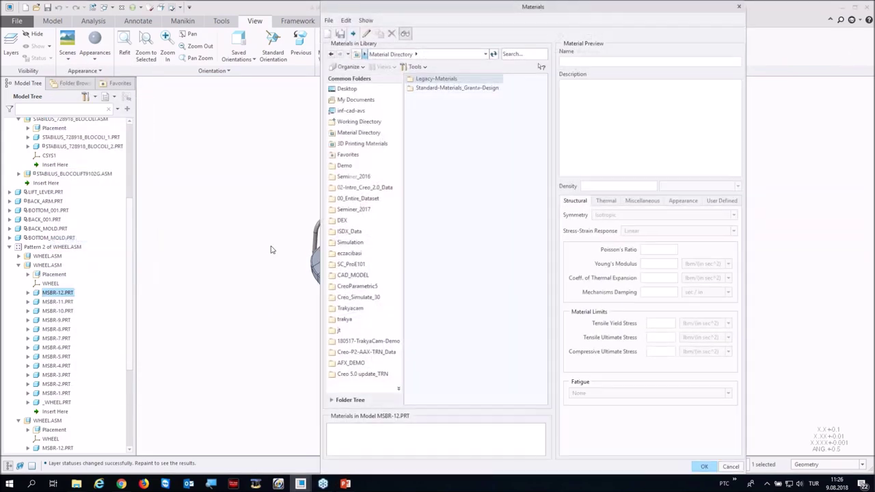
pyautogui.doubleClick(418, 89)
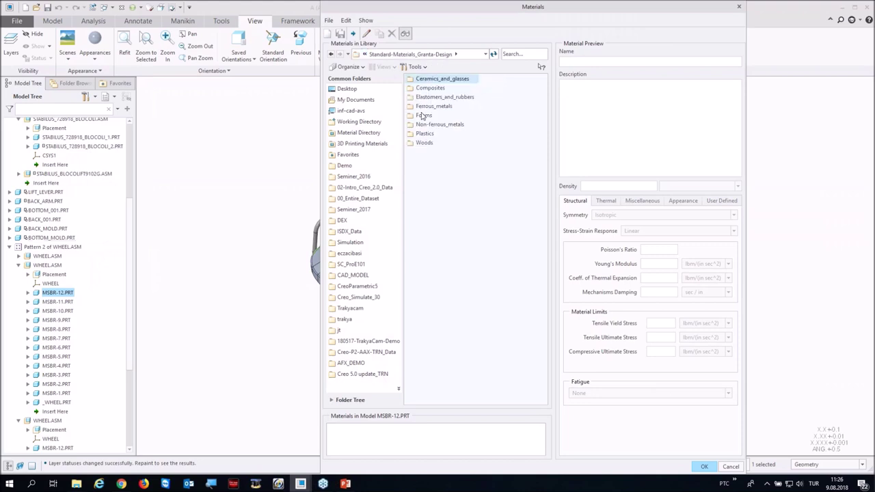
pyautogui.doubleClick(421, 110)
pyautogui.click(425, 106)
pyautogui.doubleClick(425, 106)
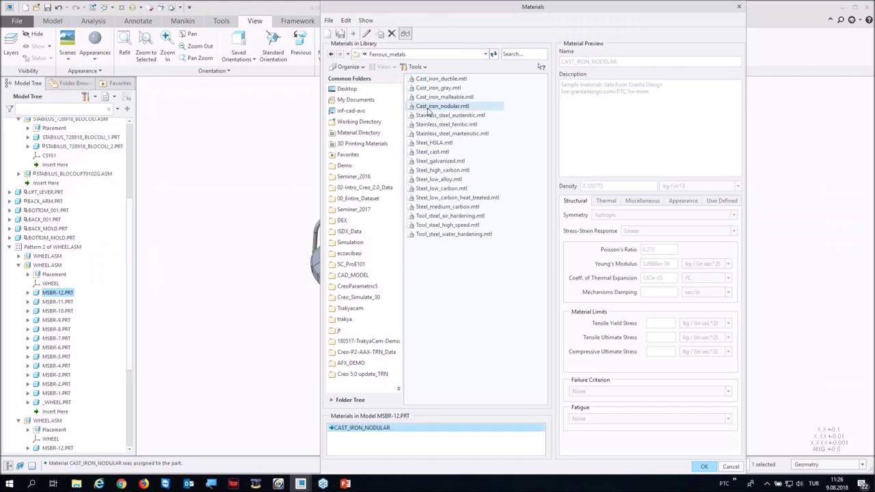
pyautogui.click(703, 466)
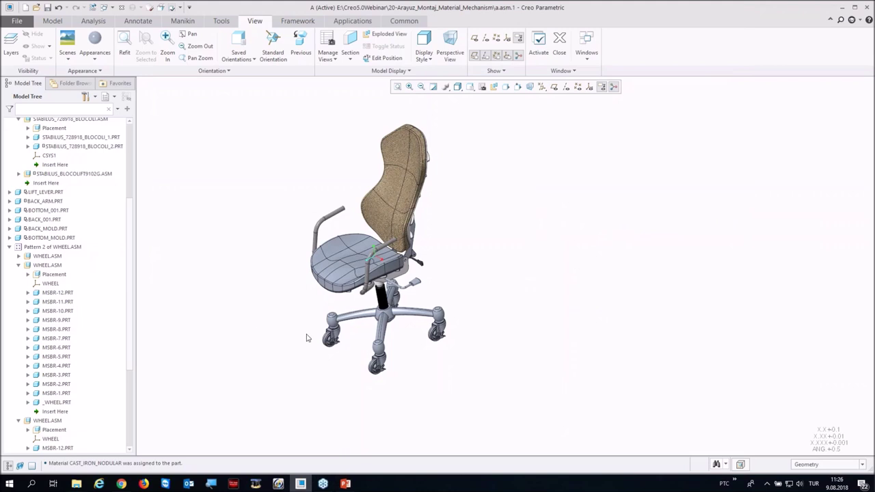
pyautogui.moveTo(294, 257); pyautogui.dragTo(305, 240, button='middle')
pyautogui.scroll(-2, 287, 270)
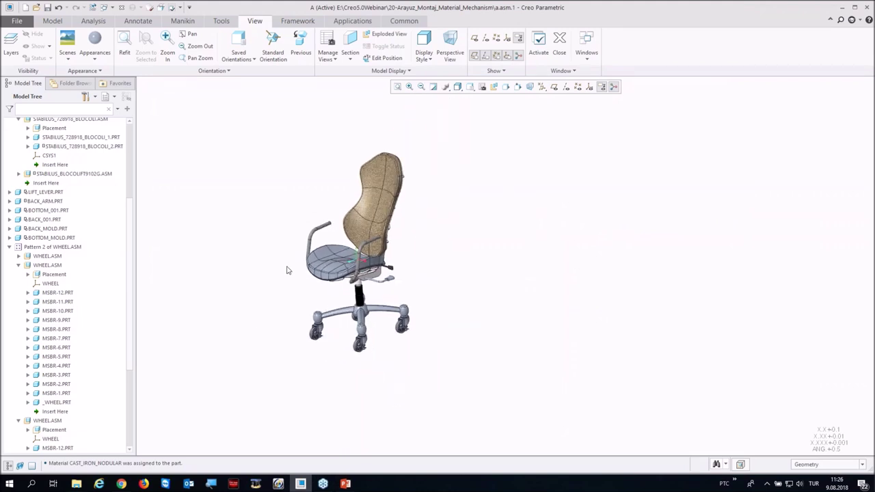
pyautogui.moveTo(129, 224); pyautogui.dragTo(186, 157)
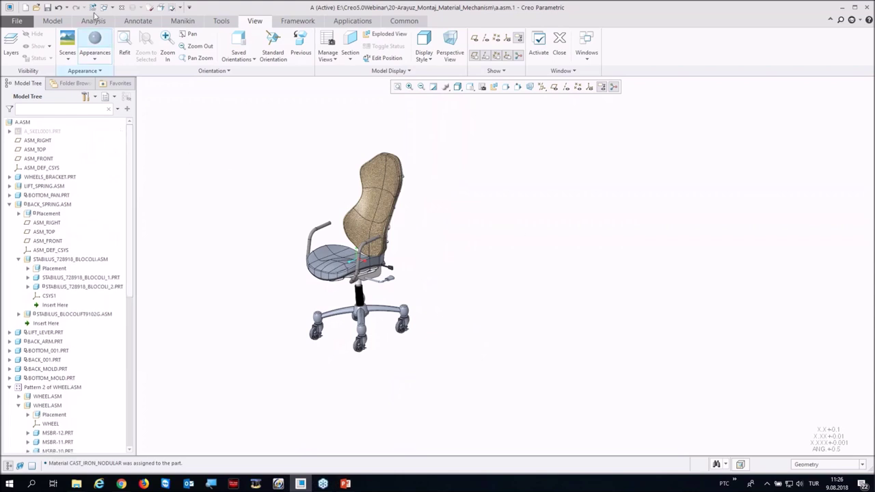
pyautogui.click(60, 21)
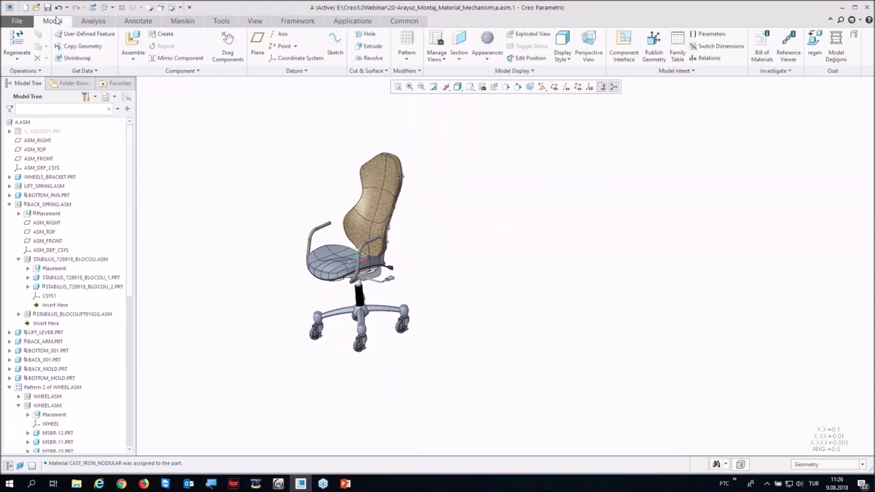
# Step: Review the IGES profile under Data Exchange and the Notification Center options unchanged, then close the chair window
pyautogui.click(17, 20)
pyautogui.click(17, 225)
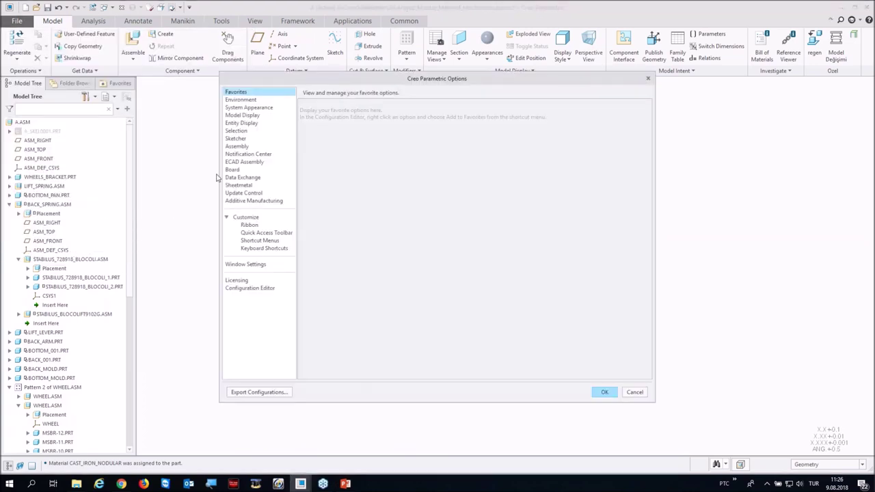
pyautogui.click(243, 177)
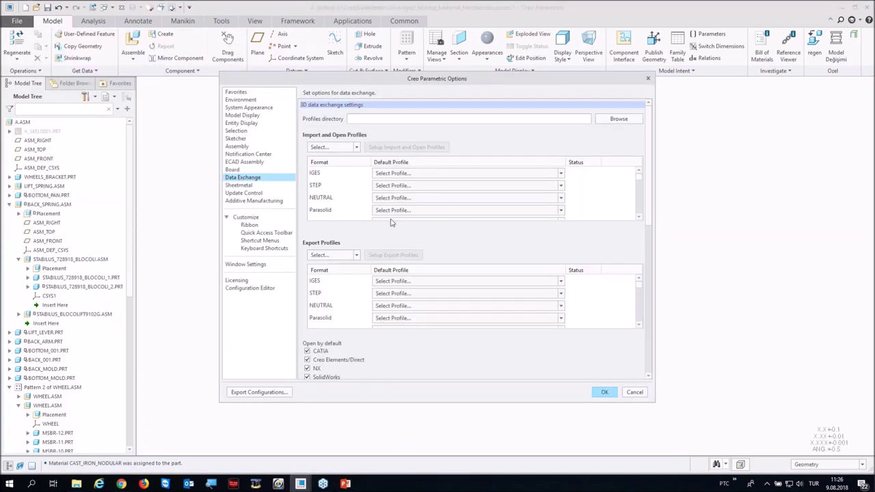
pyautogui.click(410, 174)
pyautogui.click(410, 176)
pyautogui.click(247, 153)
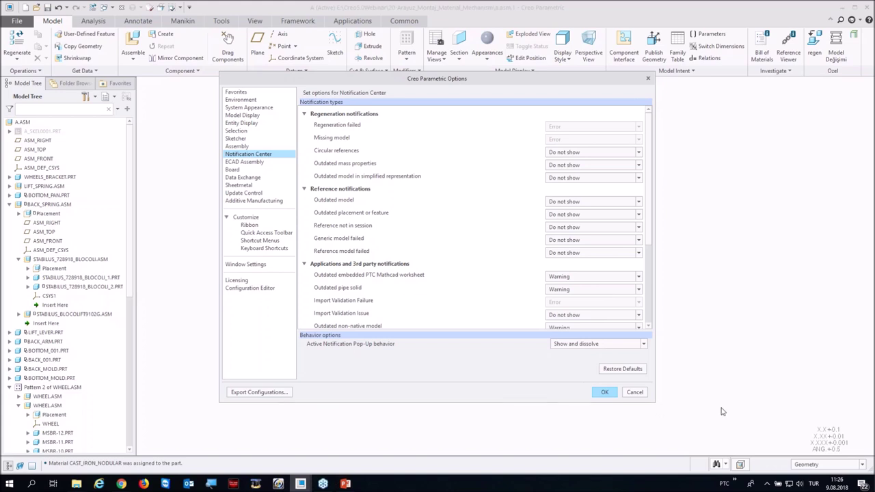
pyautogui.click(606, 392)
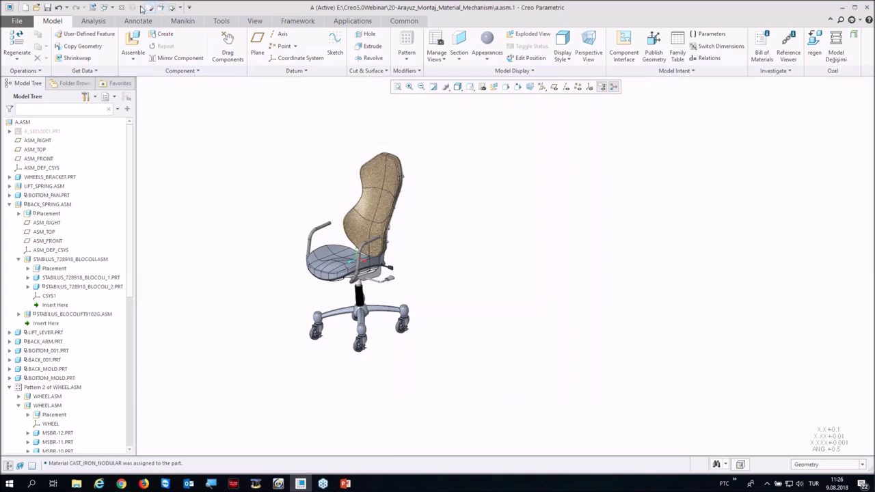
pyautogui.click(123, 8)
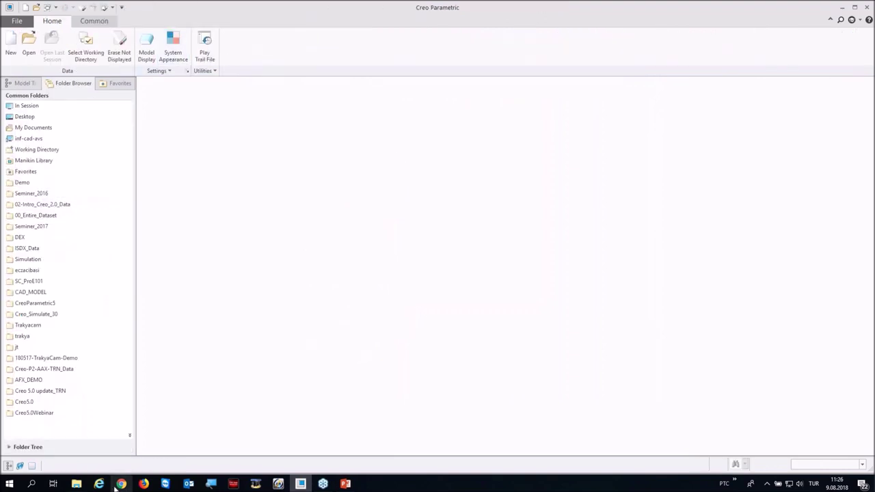
# Step: Open engine_blower.asm from the Creo5.0Webinar > 21-Mirror_asm folder
pyautogui.click(73, 414)
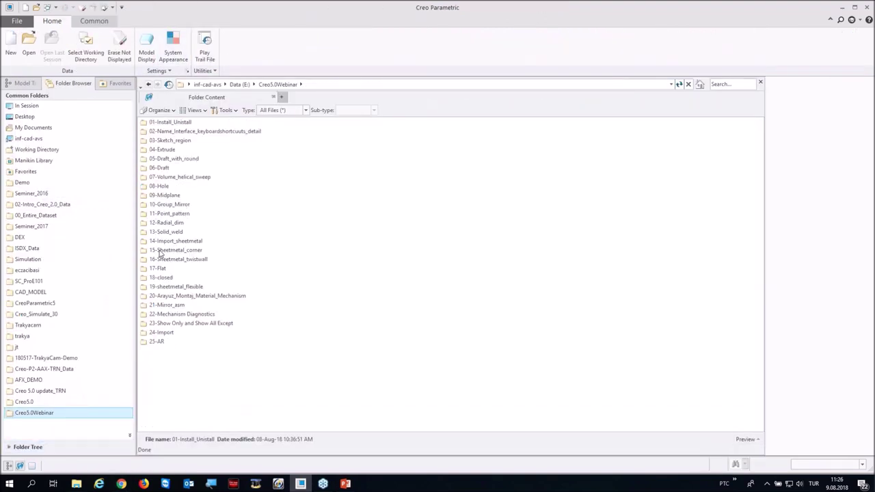
pyautogui.doubleClick(163, 307)
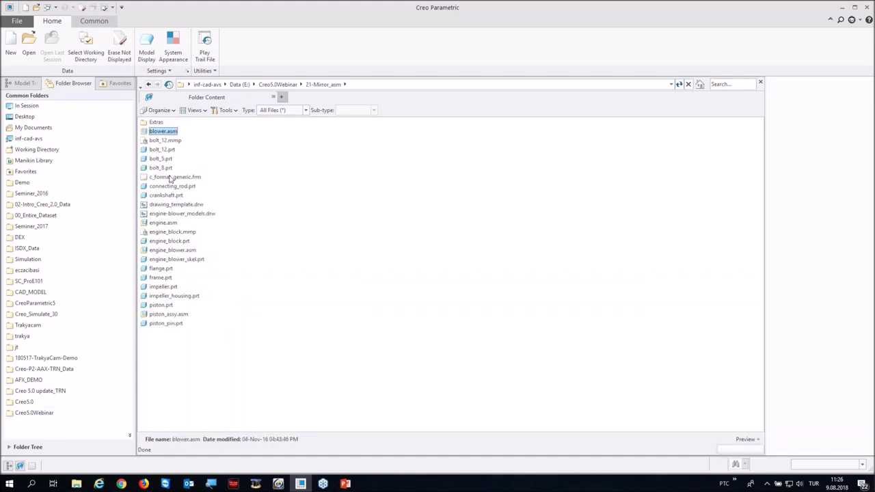
pyautogui.doubleClick(170, 250)
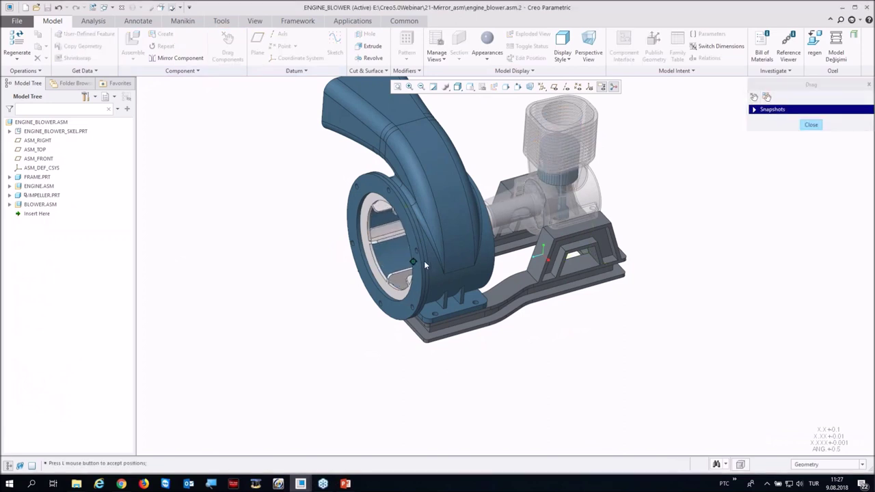
# Step: Undo the dragged component position and start Mirror Component
pyautogui.hotkey('ctrl', 'z')
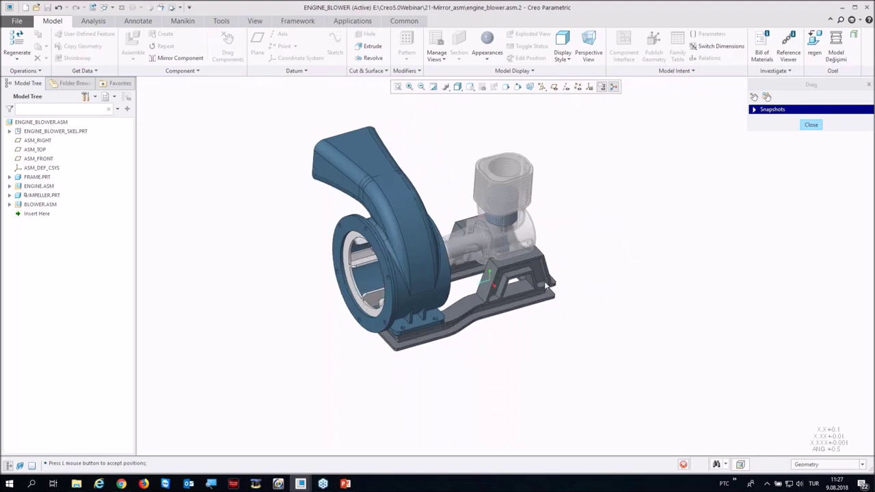
pyautogui.moveTo(451, 287); pyautogui.dragTo(381, 298, button='middle')
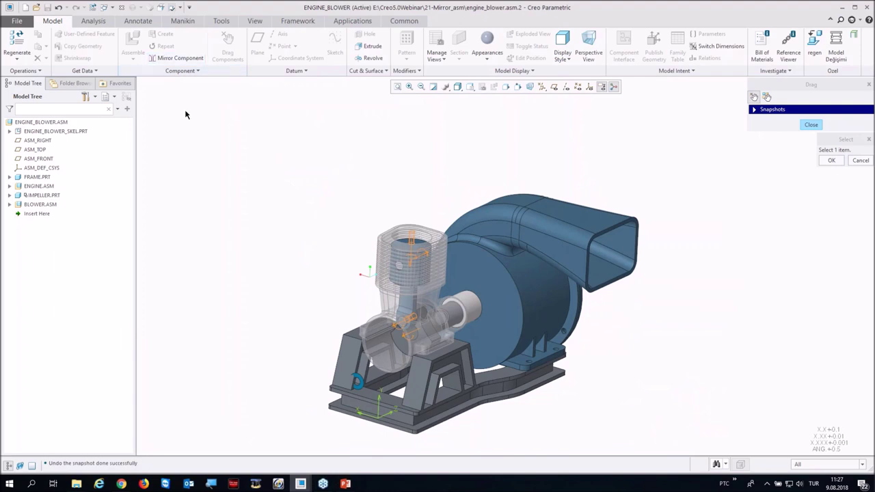
pyautogui.click(167, 57)
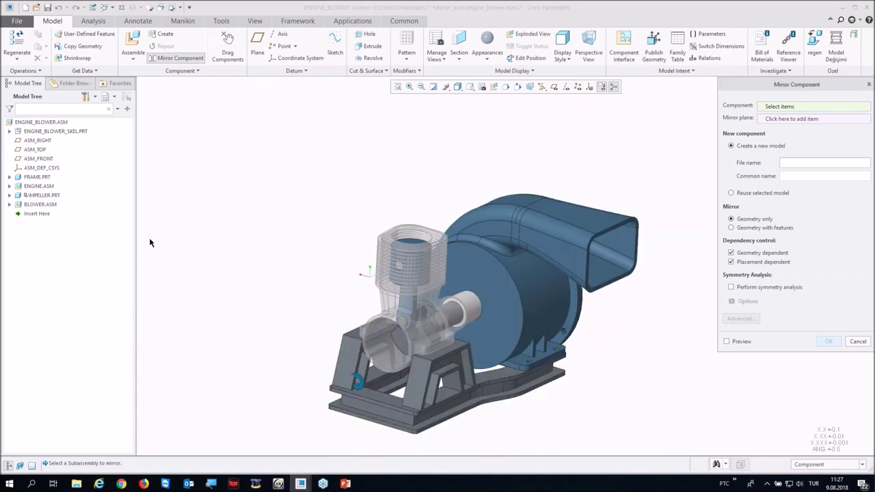
# Step: Mirror ENGINE.ASM about the engine block face to create the copy ASM0002.ASM
pyautogui.click(33, 186)
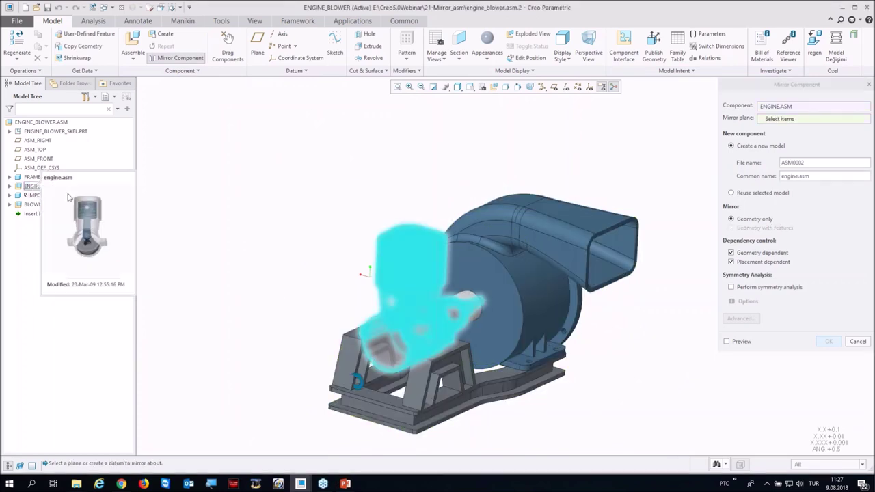
pyautogui.scroll(5, 357, 373)
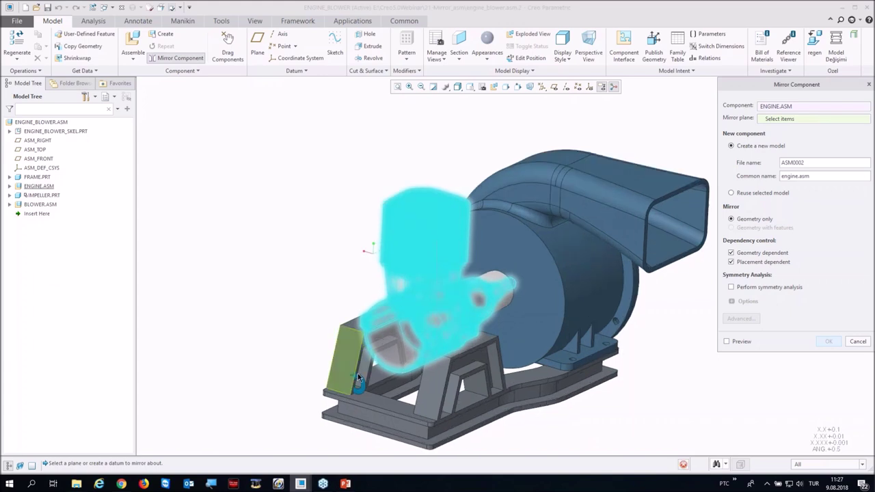
pyautogui.click(382, 335)
pyautogui.scroll(-5, 415, 333)
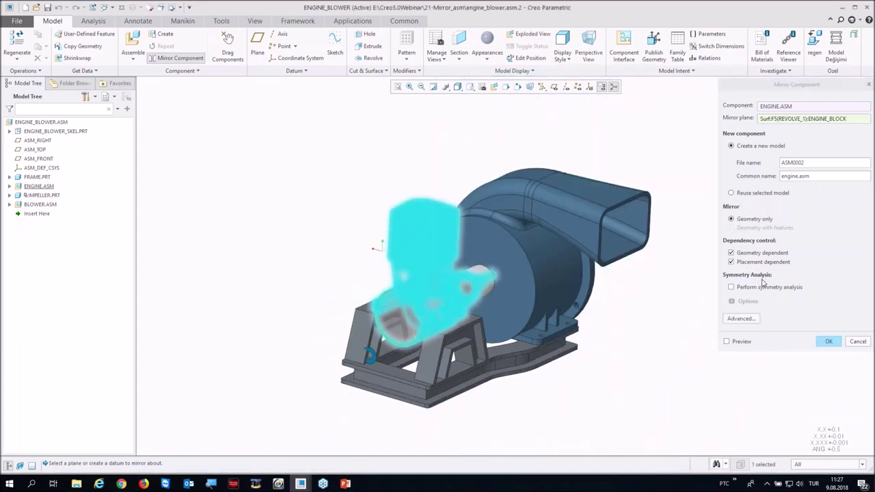
pyautogui.click(730, 253)
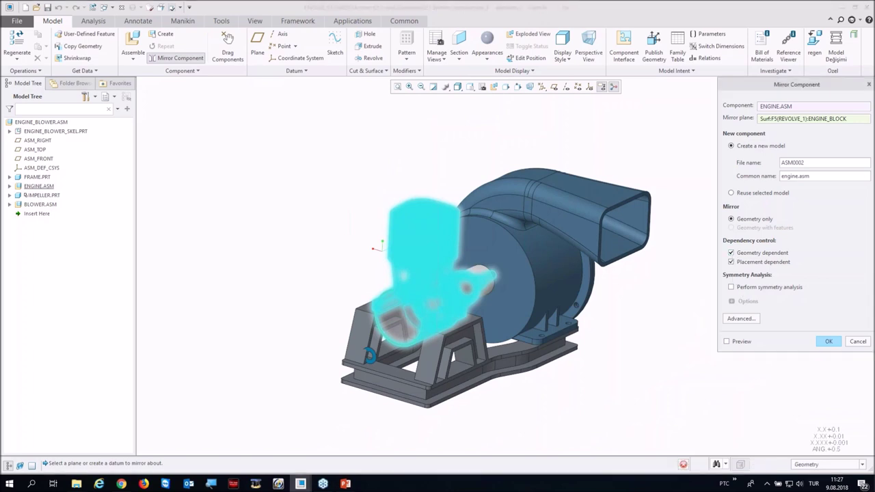
pyautogui.click(731, 261)
pyautogui.click(827, 341)
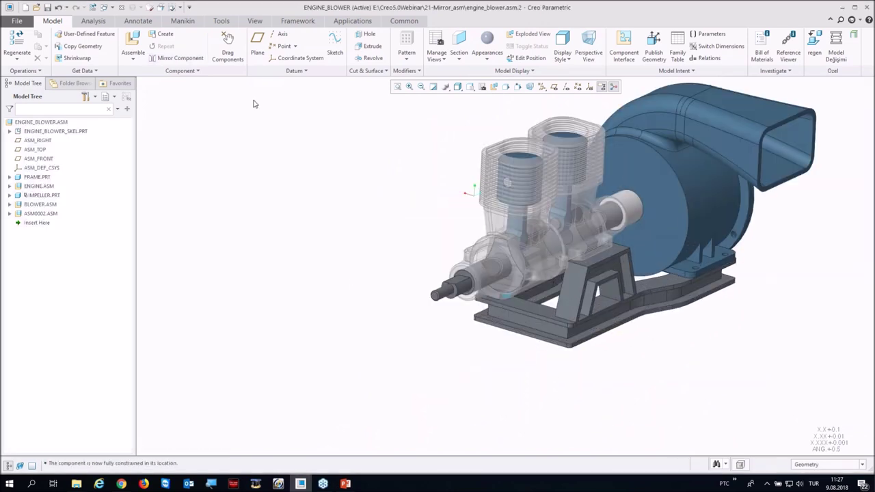
pyautogui.click(227, 44)
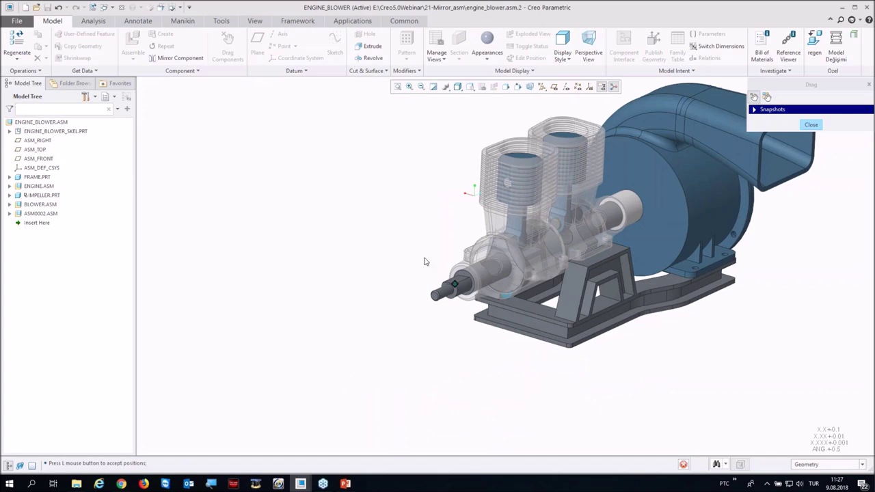
# Step: Test-spin the impeller, return it to its original position, and end component dragging
pyautogui.middleClick(431, 279)
pyautogui.scroll(3, 430, 279)
pyautogui.moveTo(597, 270)
pyautogui.mouseDown(button='middle')
pyautogui.moveTo(479, 250)
pyautogui.moveTo(458, 262)
pyautogui.mouseUp(button='middle')
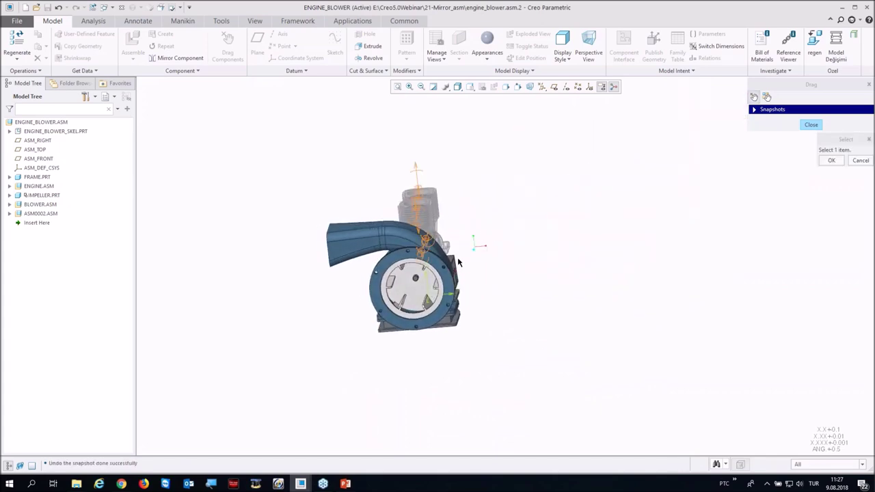
pyautogui.click(811, 124)
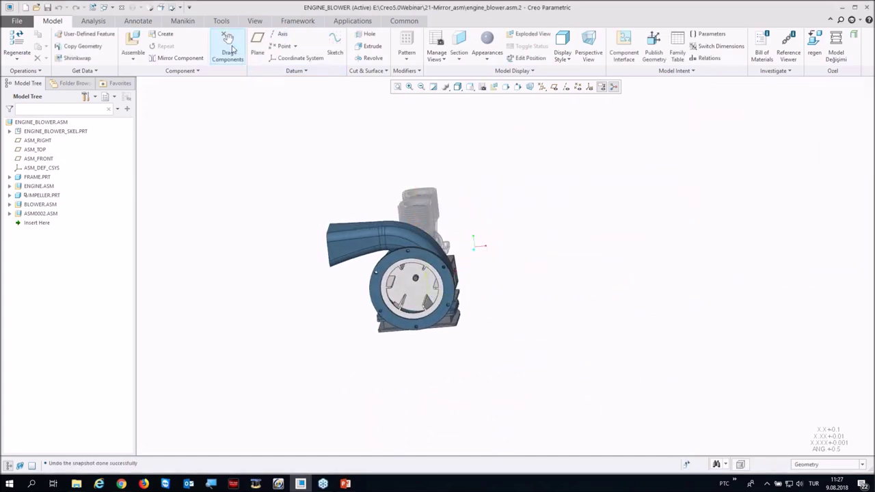
pyautogui.click(227, 48)
pyautogui.scroll(3, 370, 305)
pyautogui.click(427, 274)
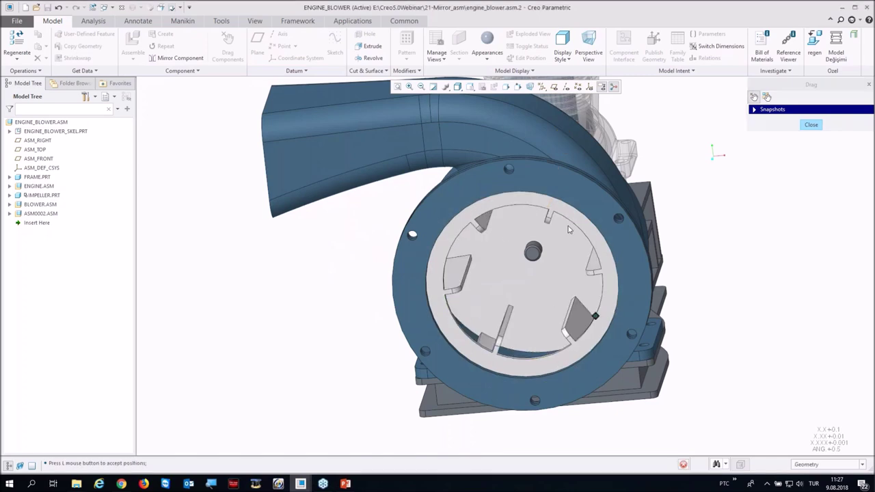
pyautogui.scroll(-5, 403, 283)
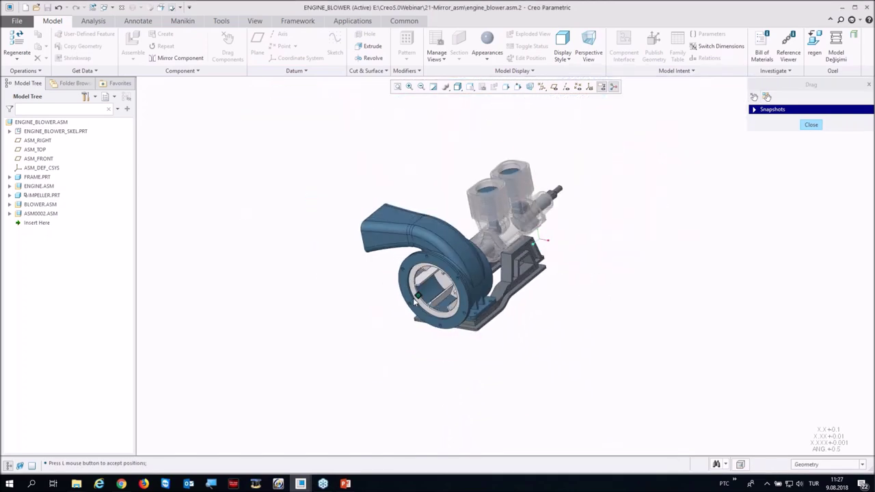
pyautogui.middleClick(763, 148)
pyautogui.click(810, 125)
pyautogui.moveTo(611, 279); pyautogui.dragTo(138, 274, button='middle')
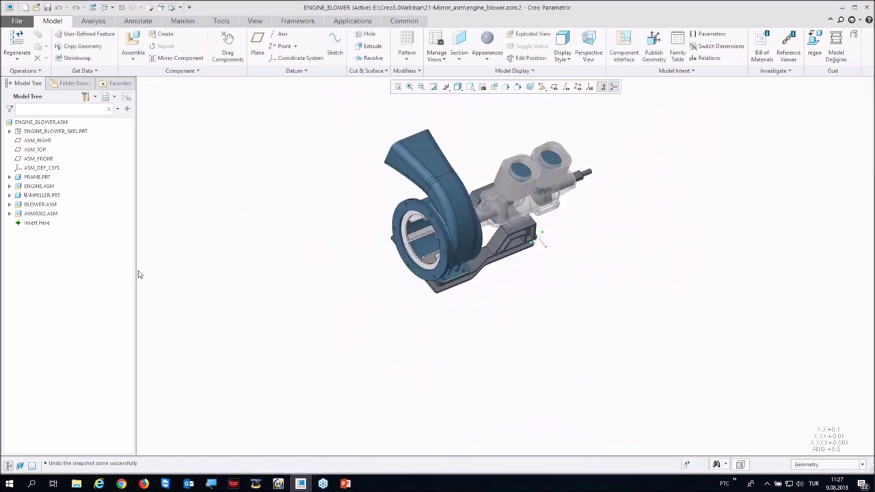
# Step: Delete the mirrored engine ASM0002.ASM from the model tree and confirm
pyautogui.click(48, 213)
pyautogui.press('Delete')
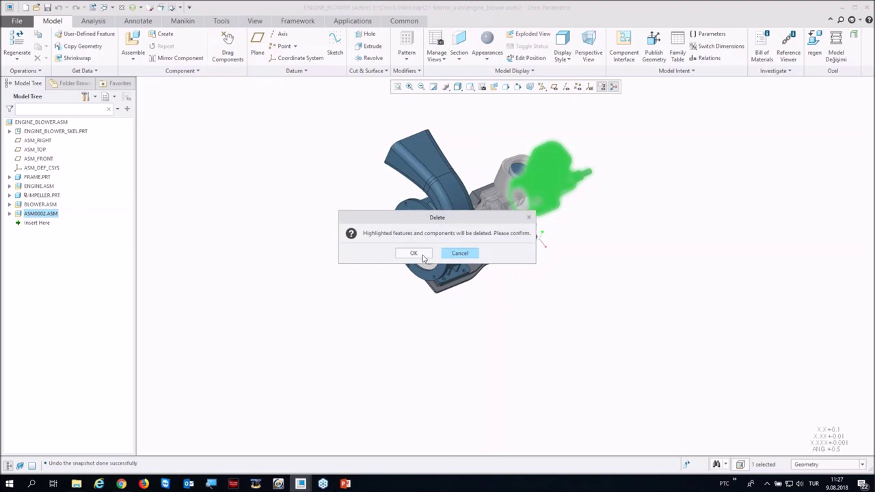
pyautogui.click(414, 254)
pyautogui.moveTo(267, 259); pyautogui.dragTo(283, 225, button='middle')
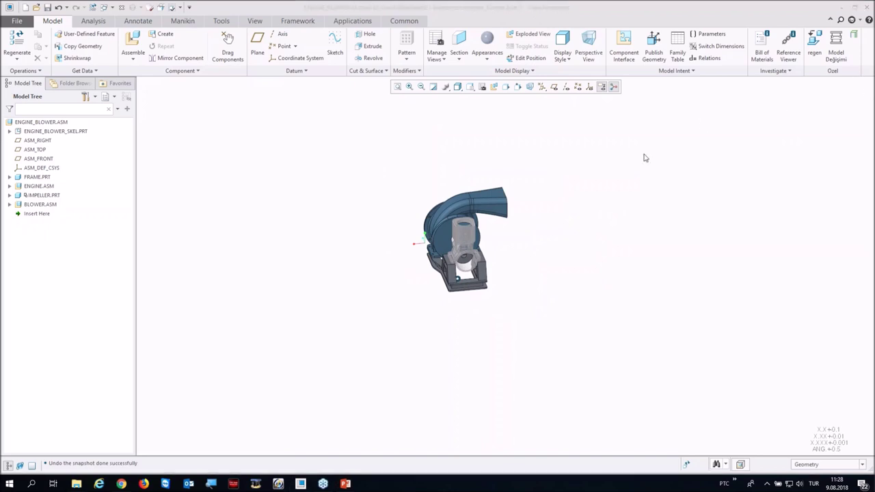
pyautogui.moveTo(645, 157); pyautogui.dragTo(424, 242, button='middle')
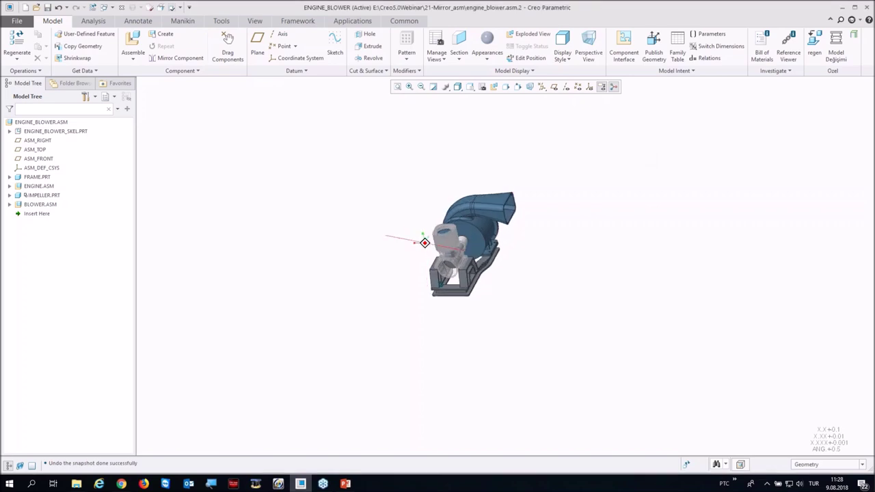
# Step: Merge the engine block into FRAME.PRT with a Boolean Merge operation
pyautogui.click(169, 72)
pyautogui.click(173, 97)
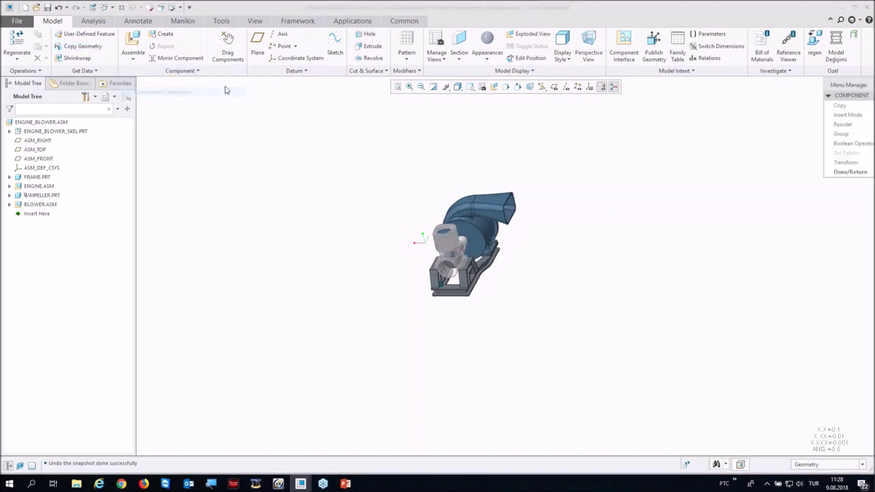
pyautogui.moveTo(835, 84); pyautogui.dragTo(743, 105)
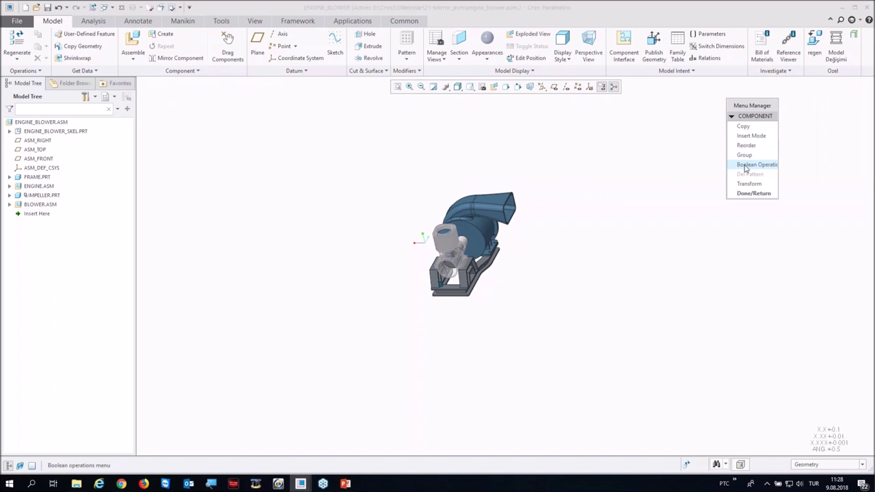
pyautogui.click(743, 168)
pyautogui.click(786, 27)
pyautogui.click(784, 35)
pyautogui.moveTo(383, 321); pyautogui.dragTo(415, 300, button='middle')
pyautogui.scroll(-3, 386, 315)
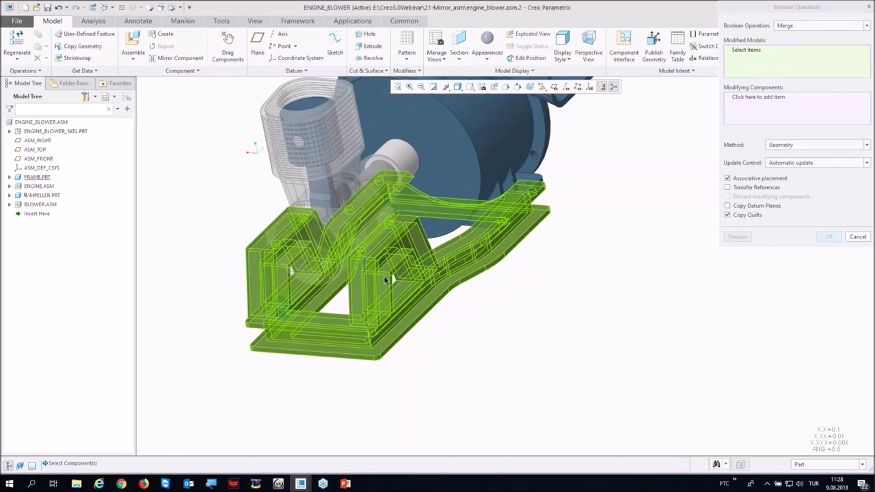
pyautogui.click(381, 253)
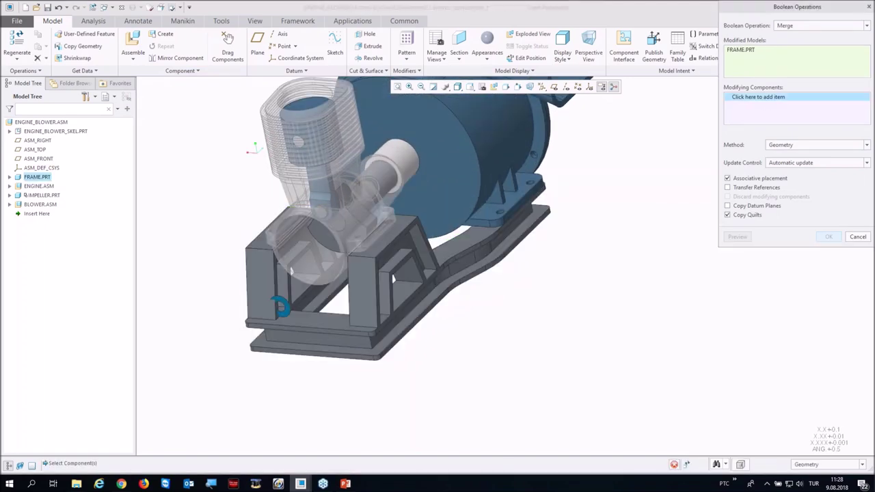
pyautogui.click(771, 99)
pyautogui.click(389, 187)
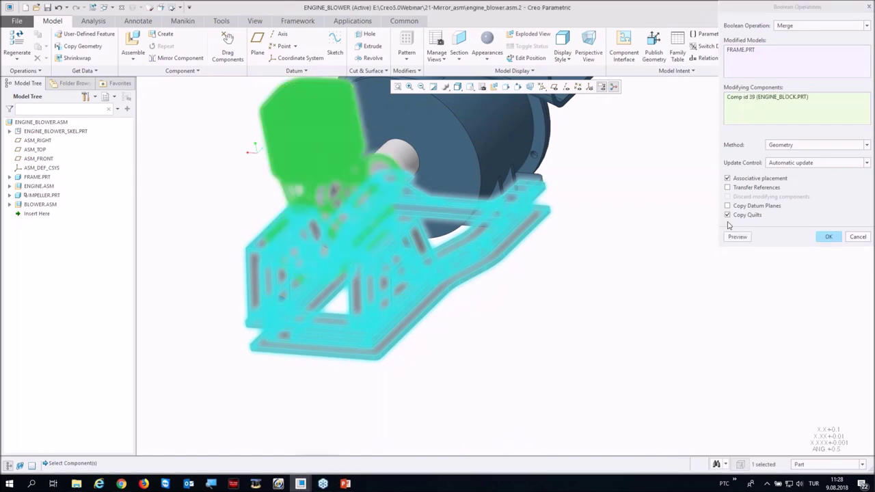
pyautogui.click(827, 237)
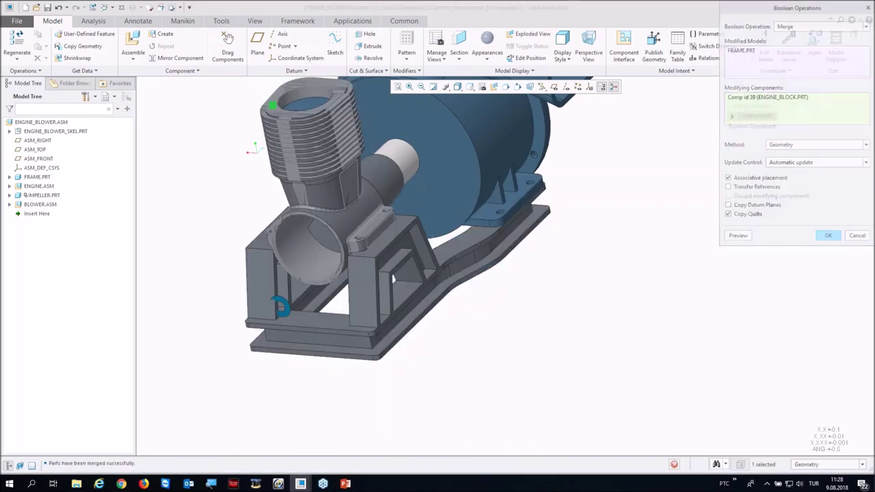
# Step: Open FRAME.PRT in its own window to inspect the merged geometry
pyautogui.click(390, 239)
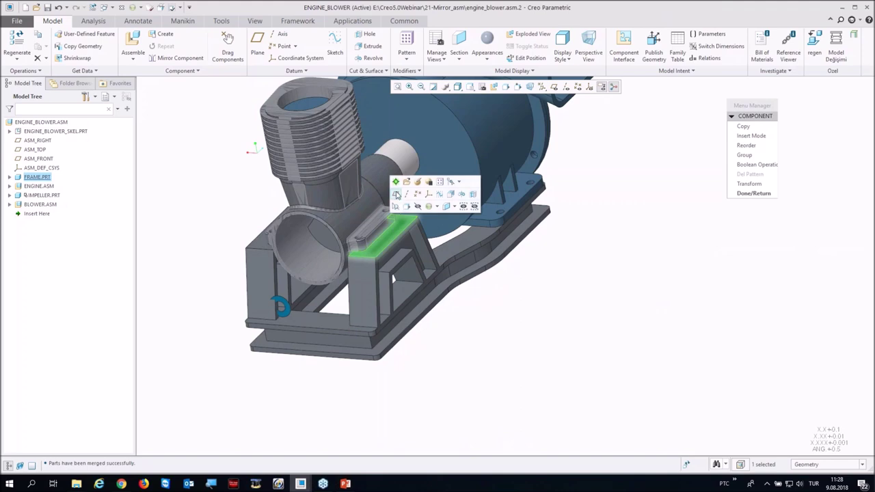
pyautogui.click(406, 186)
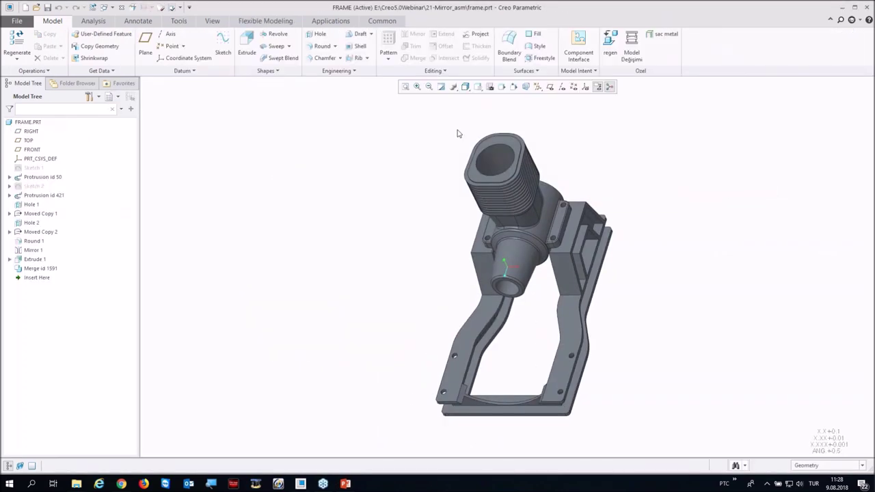
pyautogui.moveTo(457, 239); pyautogui.dragTo(478, 225, button='middle')
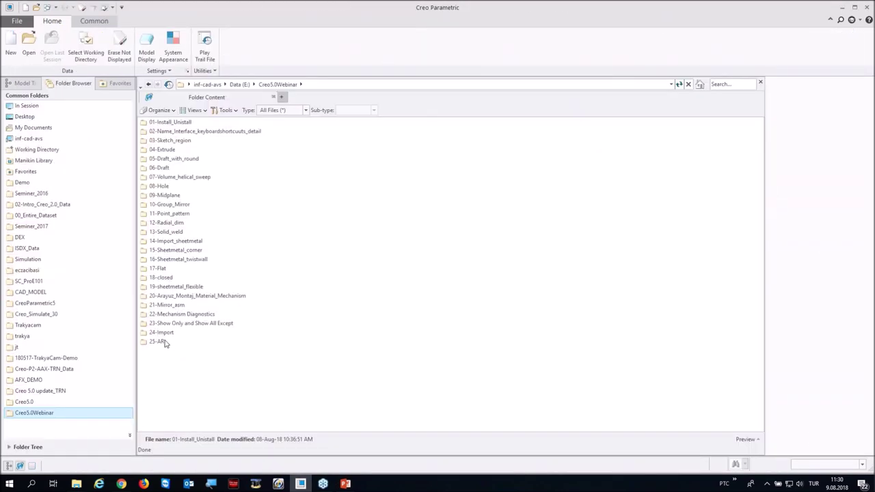
# Step: Open top.asm from the 23-Show Only and Show All Except folder and rotate it
pyautogui.click(169, 325)
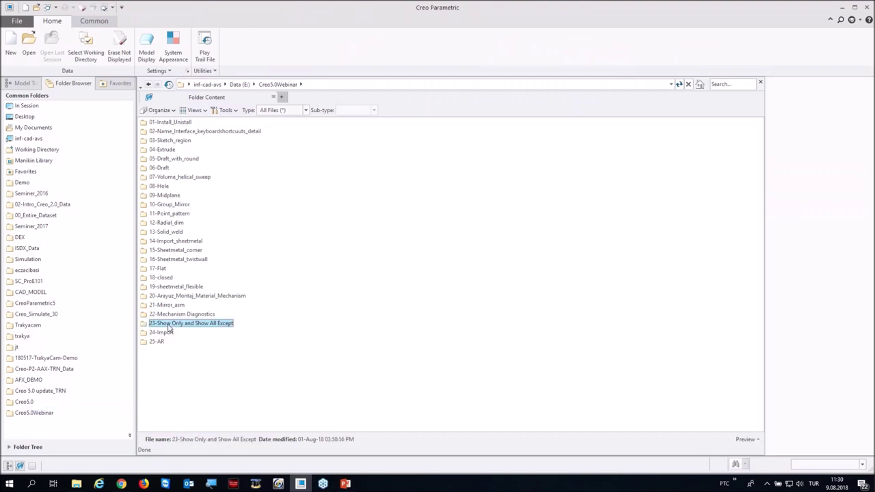
pyautogui.doubleClick(169, 325)
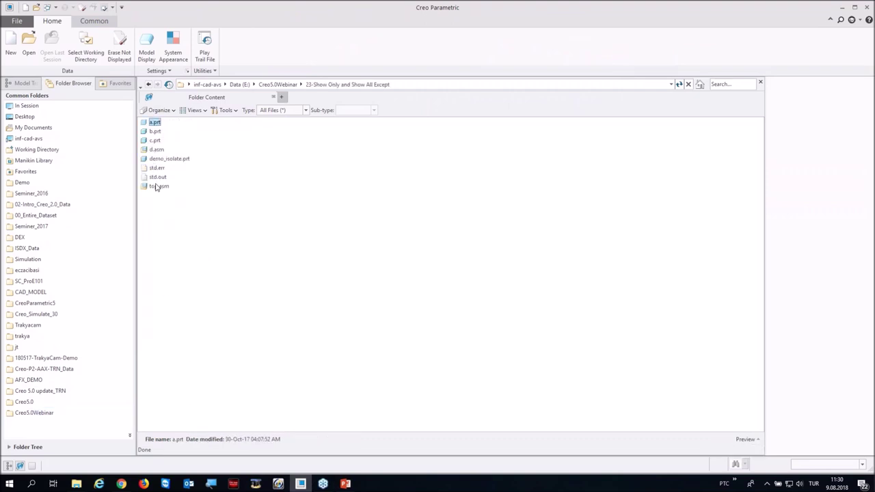
pyautogui.doubleClick(157, 187)
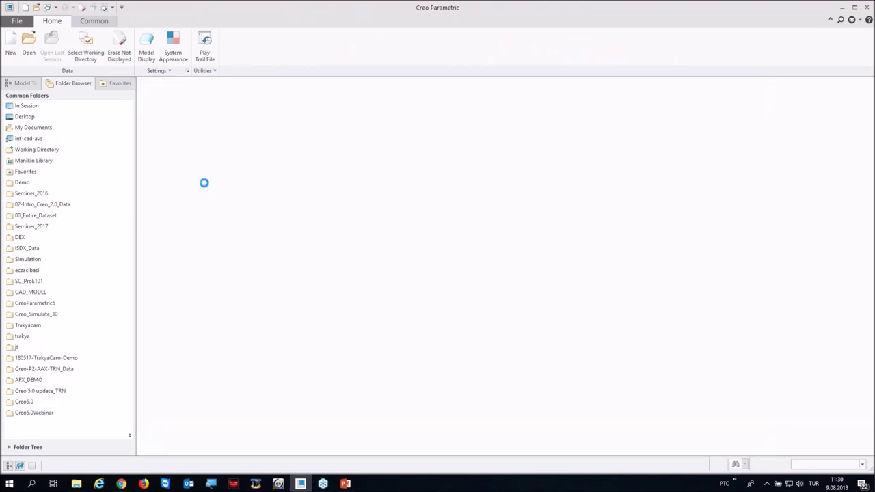
pyautogui.moveTo(369, 253); pyautogui.dragTo(347, 282, button='middle')
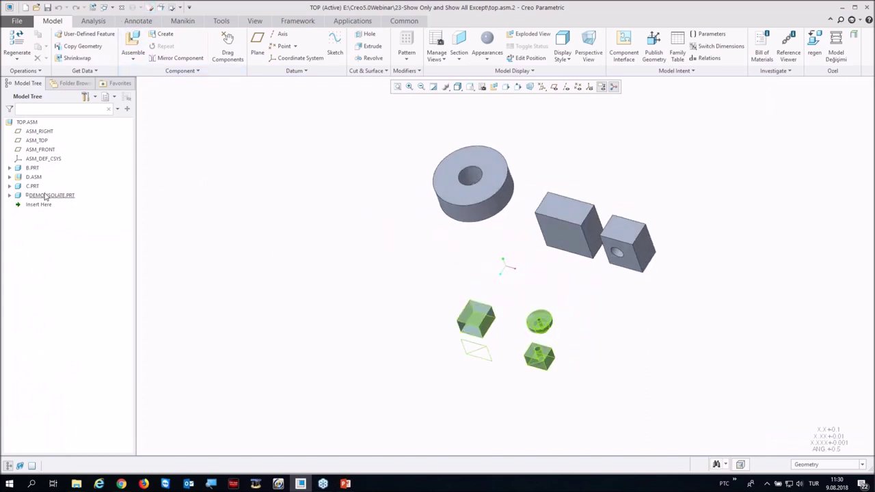
# Step: Isolate A.PRT with Show Only, undo it, then show only the disc B.PRT and A.PRT
pyautogui.click(568, 237)
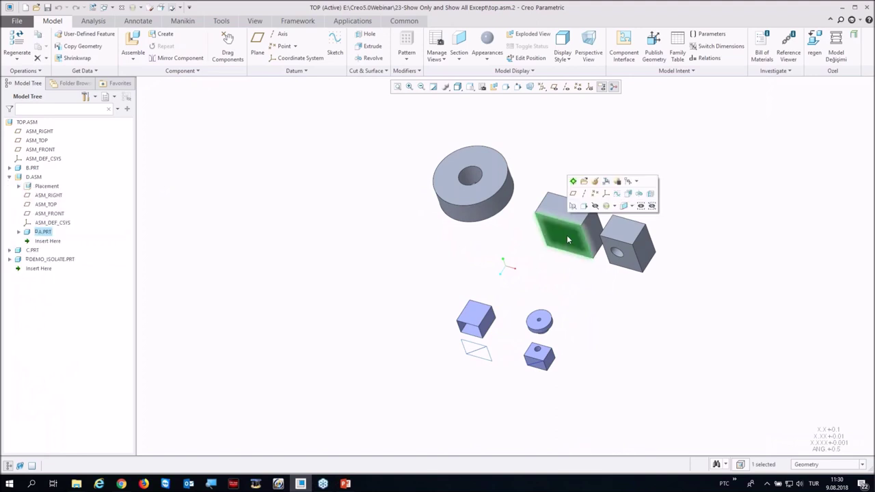
pyautogui.click(640, 205)
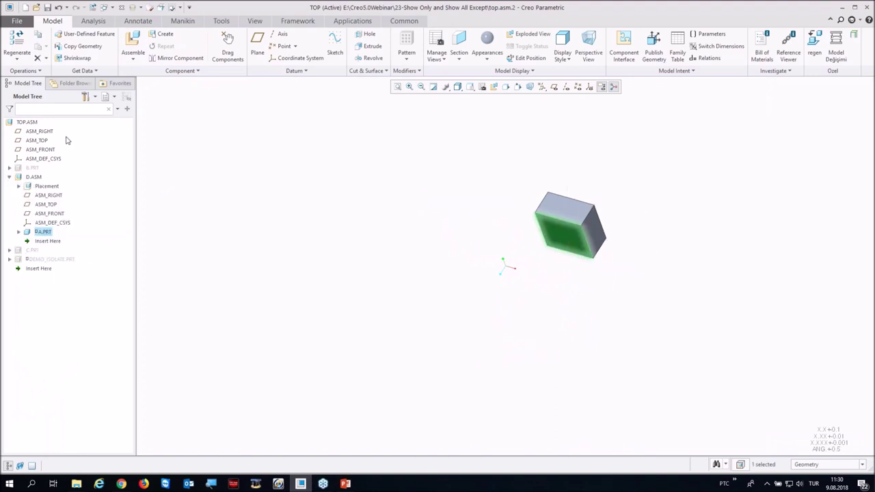
pyautogui.click(58, 8)
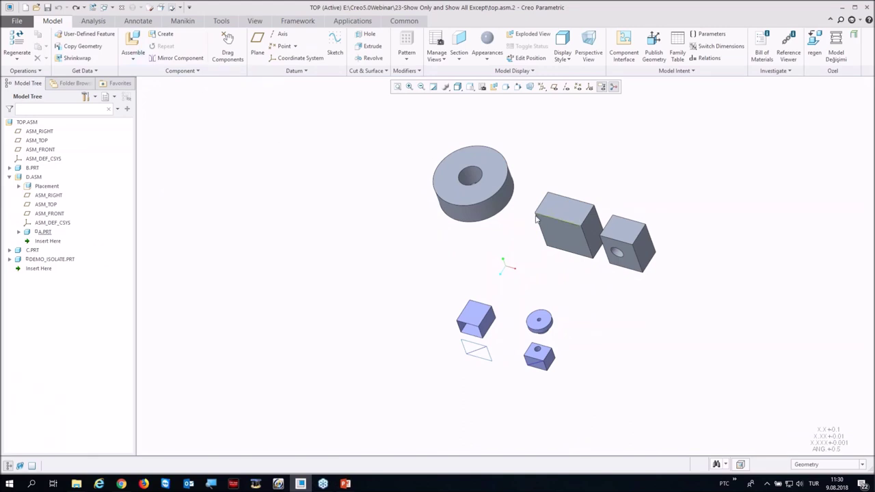
pyautogui.click(476, 192)
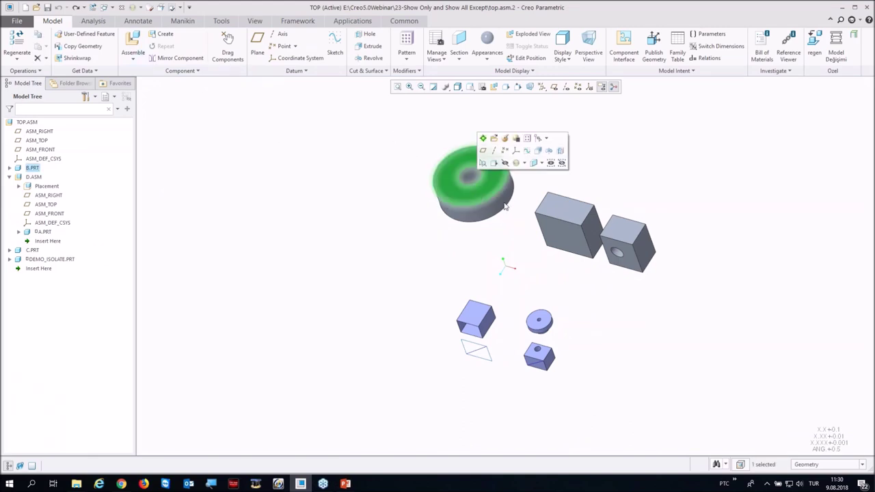
pyautogui.keyDown('ctrl'); pyautogui.click(556, 222); pyautogui.keyUp('ctrl')
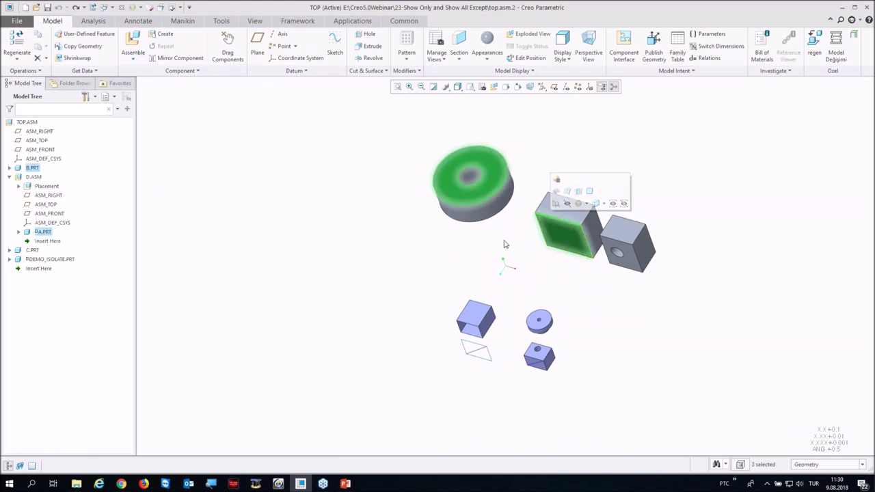
pyautogui.keyDown('ctrl'); pyautogui.click(499, 219); pyautogui.keyUp('ctrl')
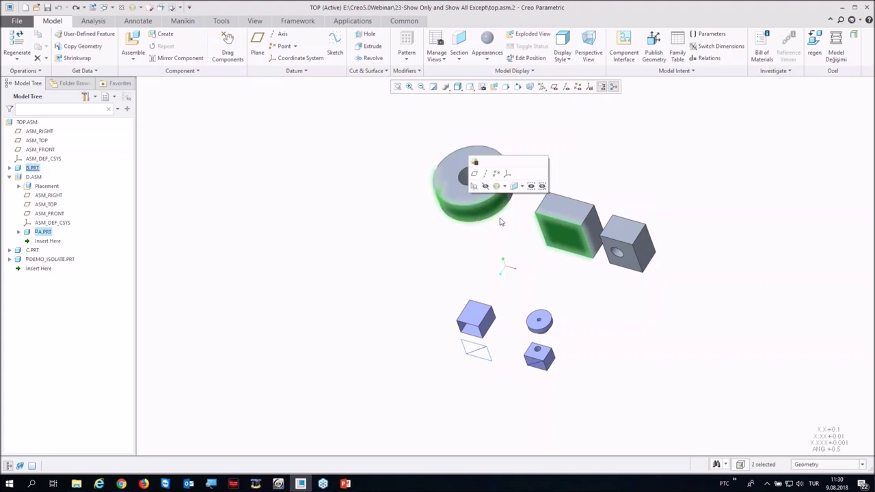
pyautogui.click(531, 186)
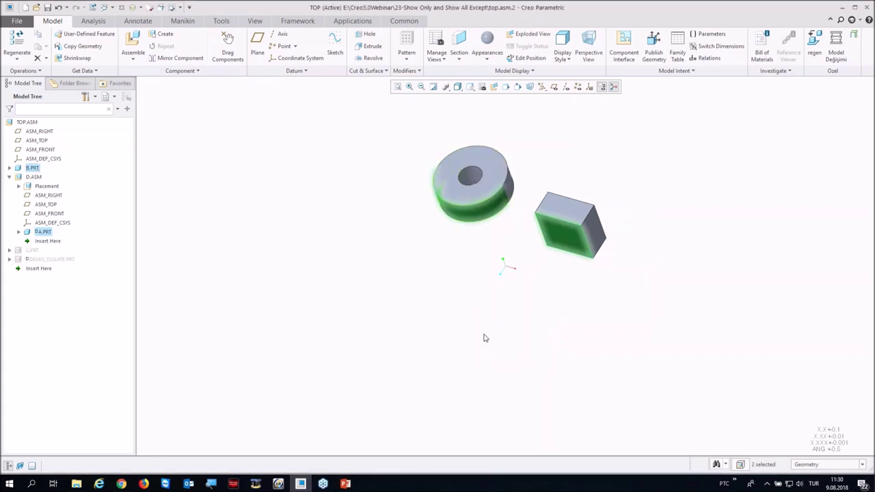
# Step: Reset the visibility status so all parts reappear
pyautogui.click(254, 21)
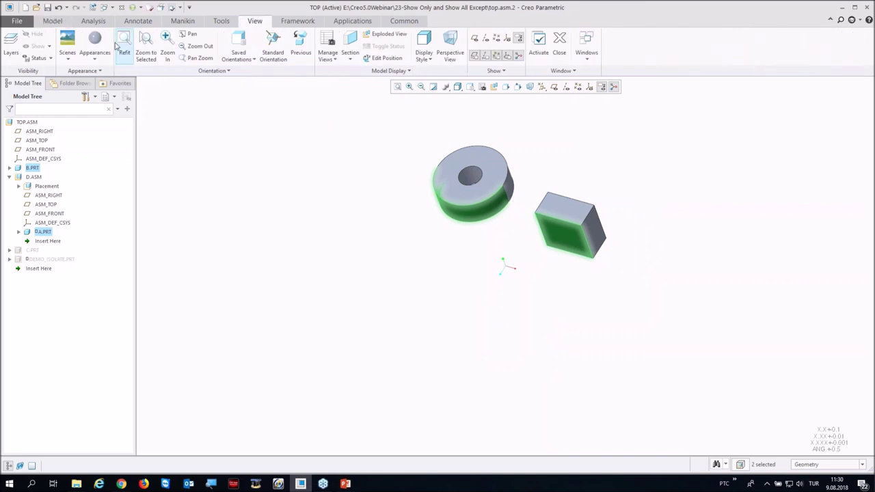
pyautogui.click(49, 59)
pyautogui.click(48, 79)
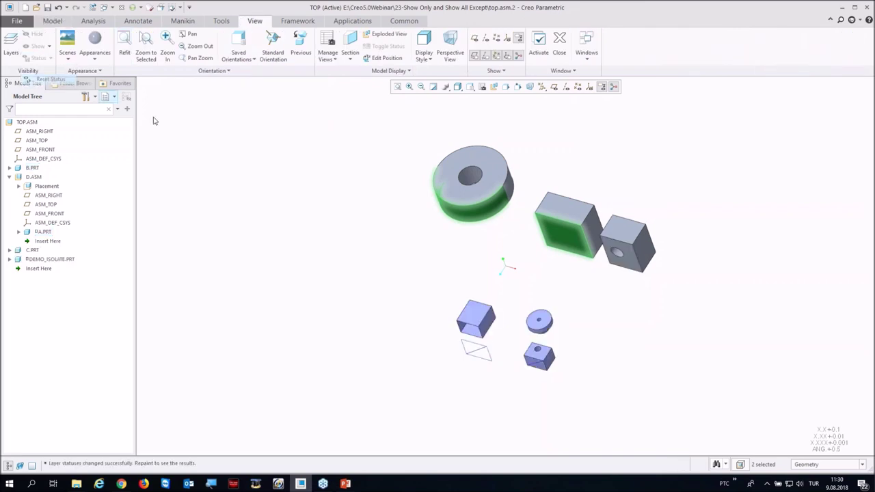
# Step: Hide the disc and two large blocks, then close the assembly back to Creo5.0Webinar
pyautogui.moveTo(401, 128); pyautogui.dragTo(721, 294)
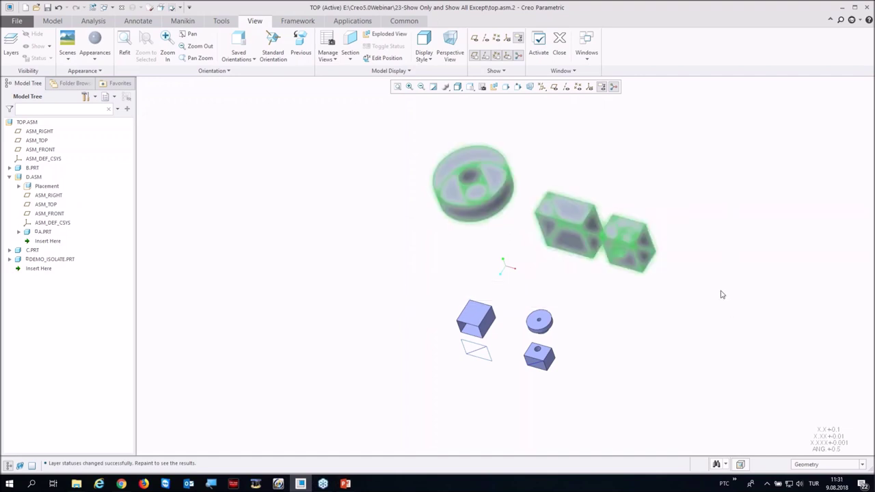
pyautogui.rightClick(561, 218)
pyautogui.click(596, 204)
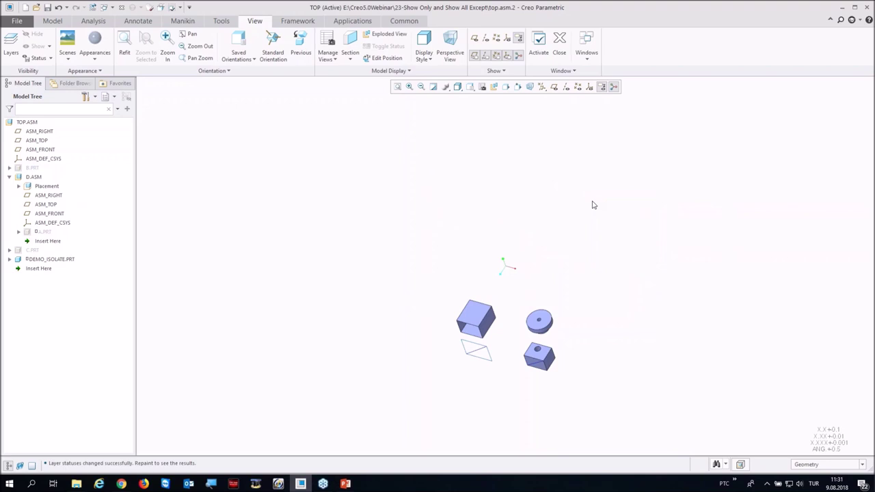
pyautogui.click(121, 9)
pyautogui.click(27, 412)
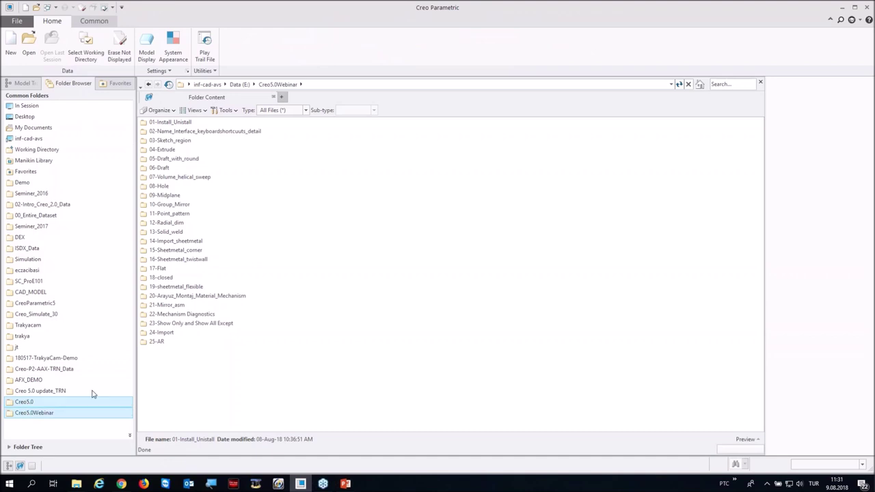
# Step: Import nist_ctc_01_asme1_cr2040_rd.stp from the 24-Import folder as a new Part
pyautogui.click(168, 333)
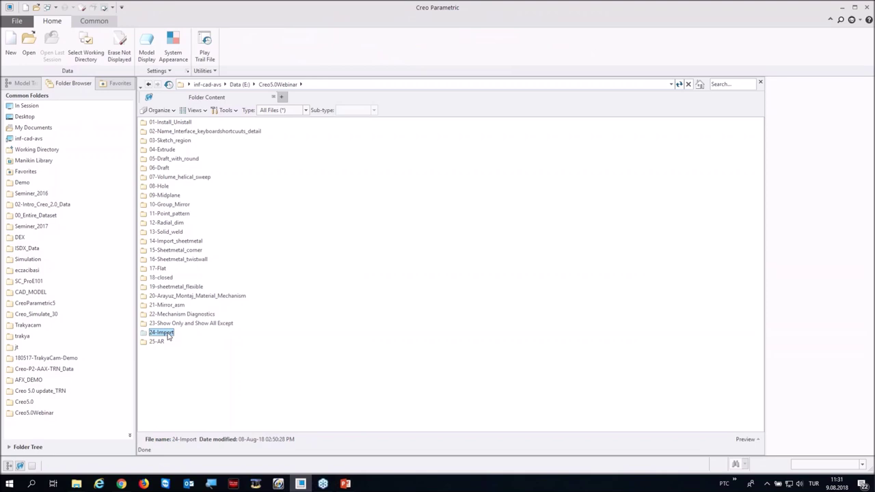
pyautogui.doubleClick(168, 335)
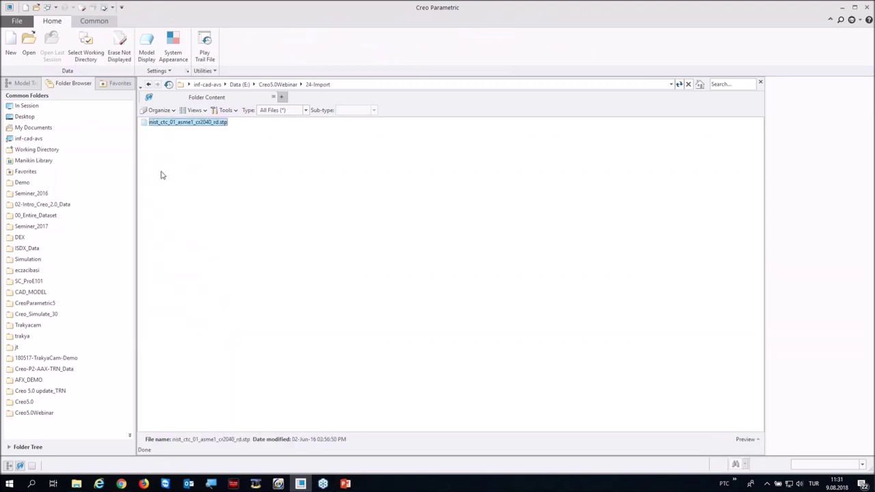
pyautogui.doubleClick(169, 126)
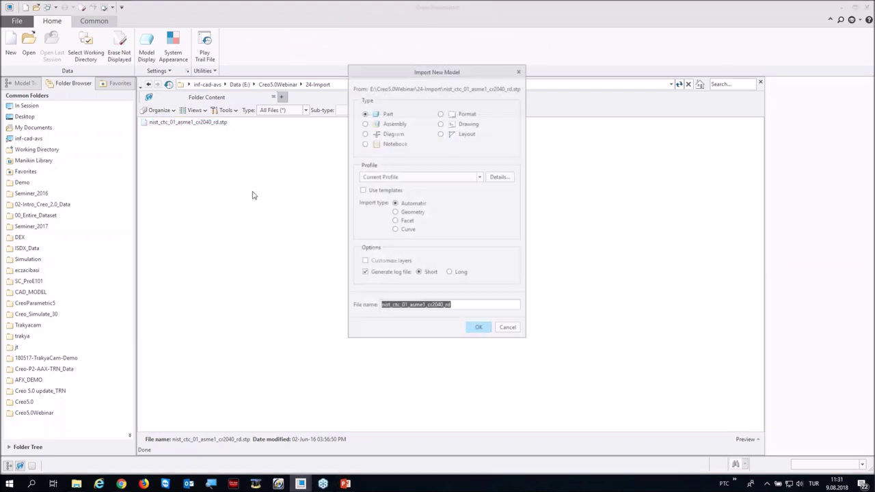
pyautogui.click(478, 328)
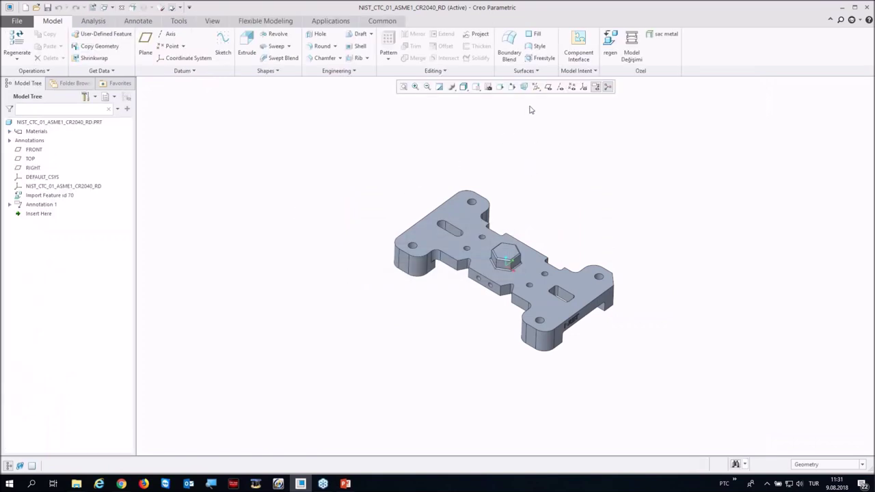
# Step: Use the View Manager to switch to the Combined view showing the part's annotations
pyautogui.click(488, 87)
pyautogui.moveTo(822, 89); pyautogui.dragTo(703, 124)
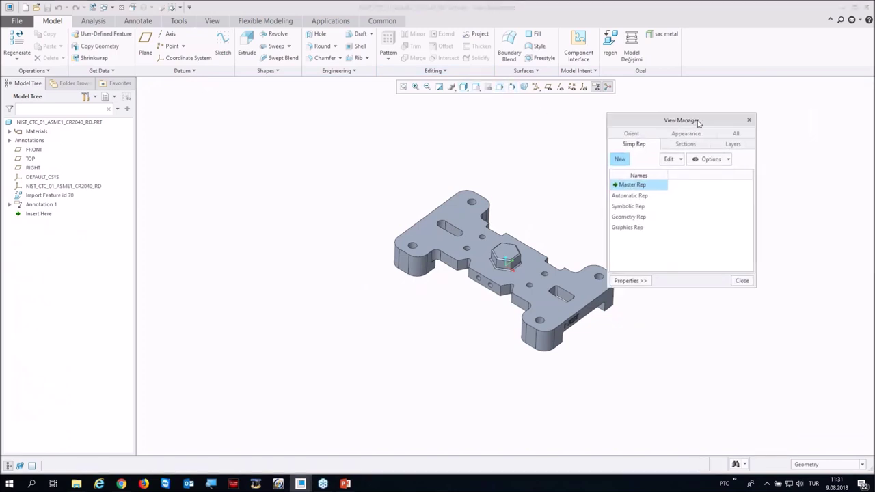
pyautogui.click(736, 134)
pyautogui.click(614, 266)
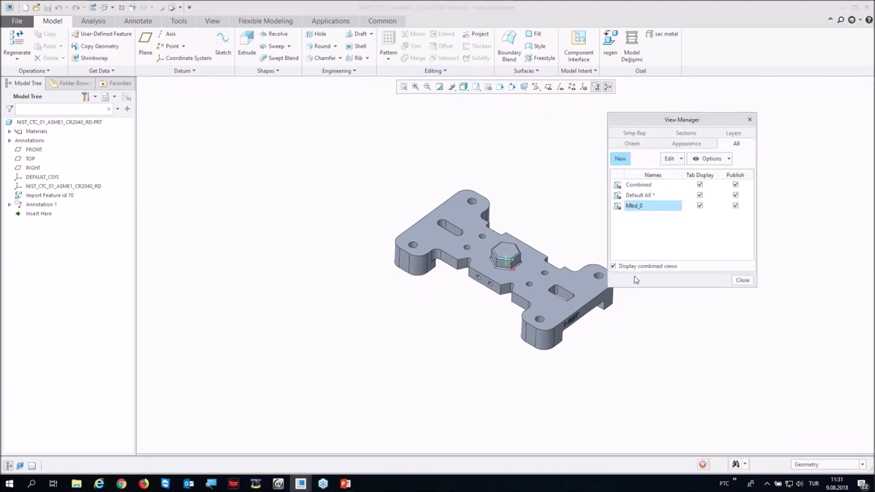
pyautogui.click(742, 280)
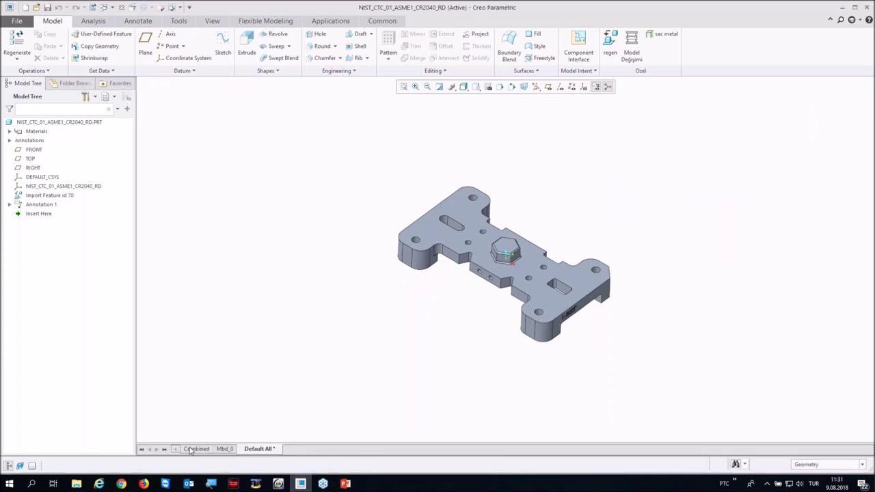
pyautogui.click(196, 448)
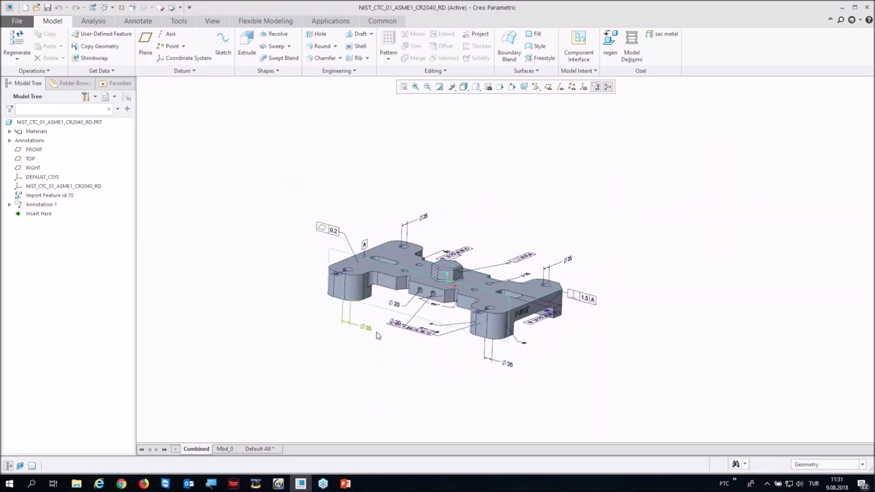
# Step: Review the part's parameters, then close the part and return to the Creo5.0Webinar folder
pyautogui.moveTo(580, 362)
pyautogui.mouseDown(button='middle')
pyautogui.moveTo(588, 356)
pyautogui.moveTo(581, 321)
pyautogui.mouseUp(button='middle')
pyautogui.click(179, 20)
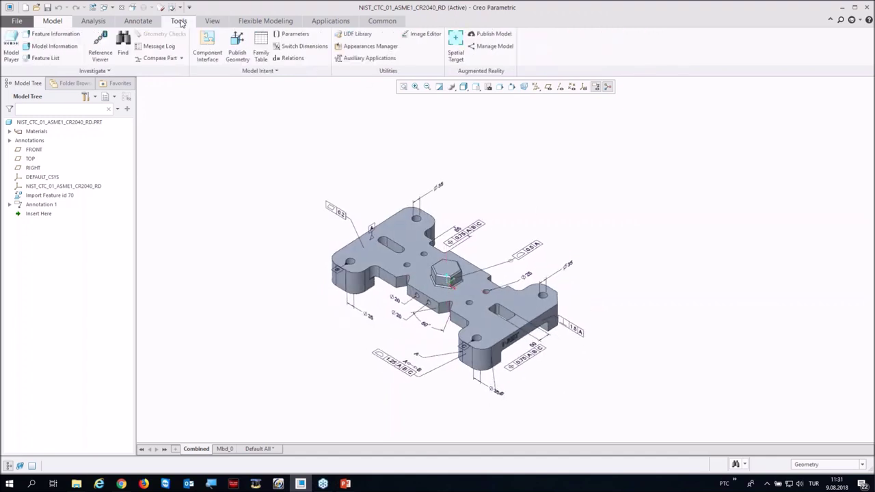
pyautogui.click(292, 34)
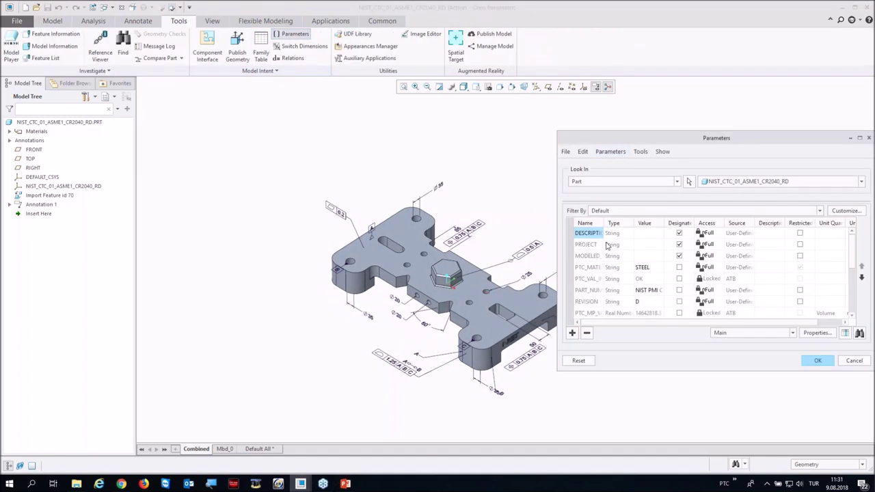
pyautogui.scroll(-2, 609, 247)
pyautogui.scroll(2, 620, 271)
pyautogui.click(817, 361)
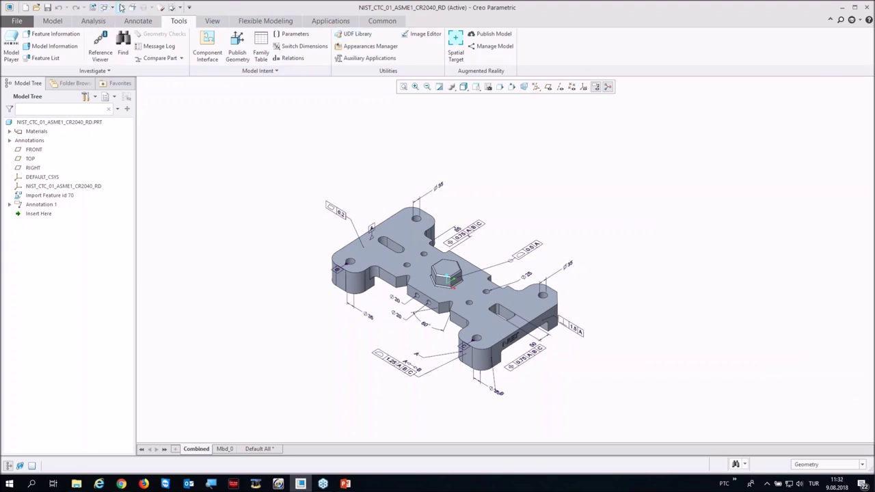
pyautogui.click(121, 8)
pyautogui.click(30, 414)
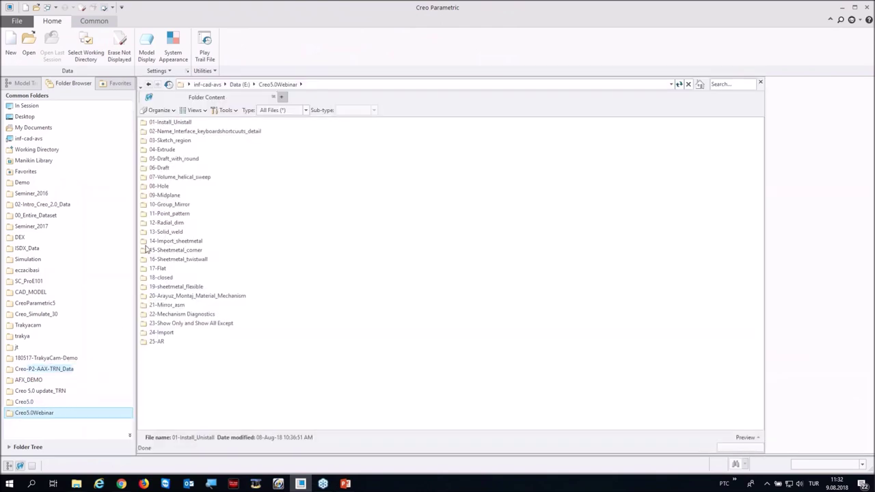
# Step: Try opening top.asm from the 25-AR folder and cancel the name conflict
pyautogui.doubleClick(156, 342)
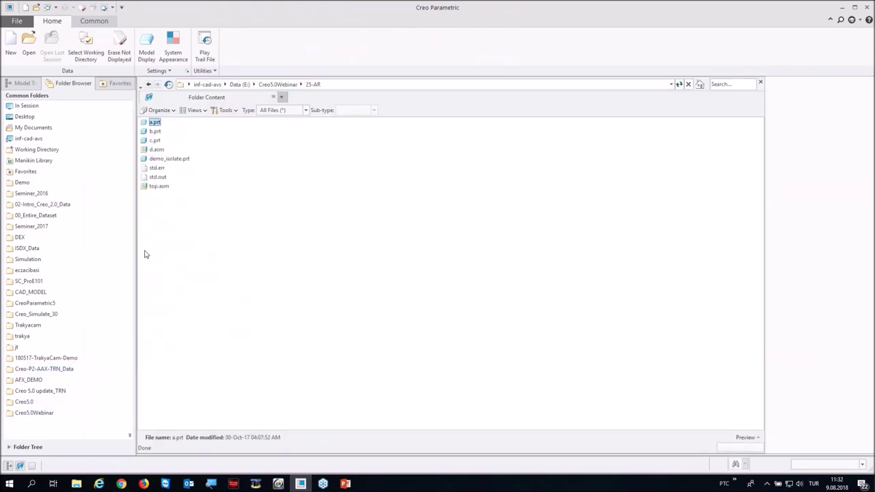
pyautogui.click(155, 187)
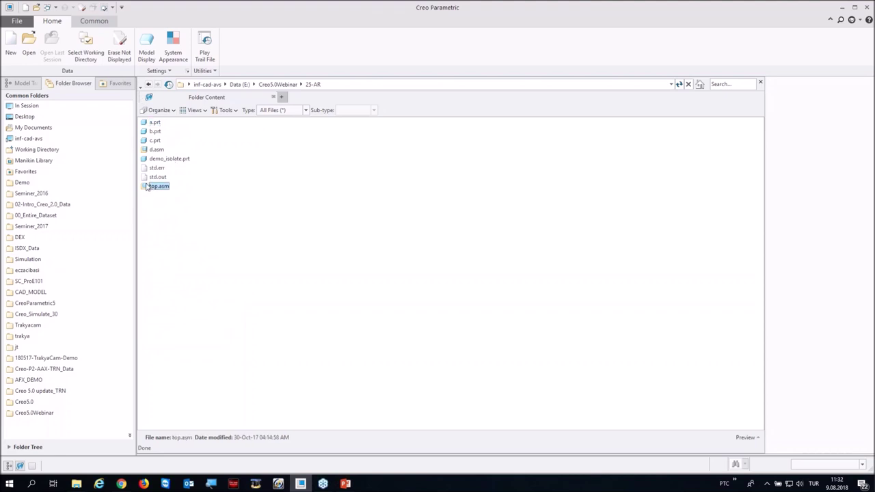
pyautogui.doubleClick(146, 187)
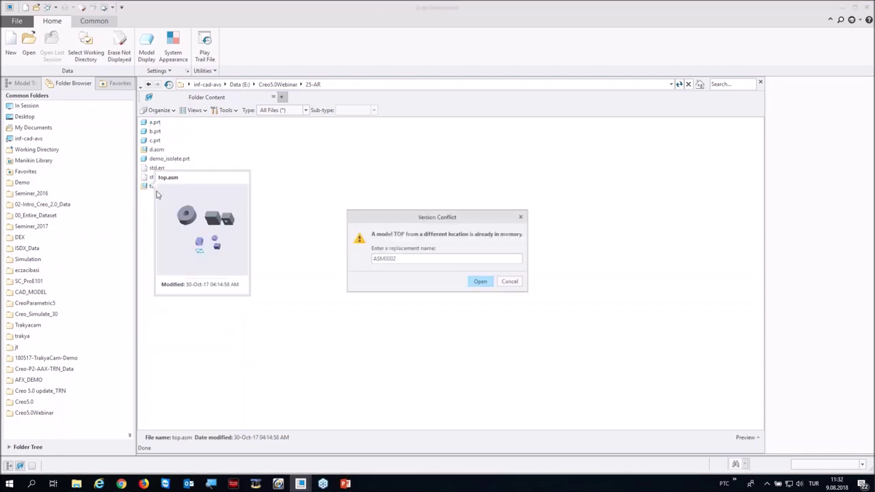
pyautogui.click(506, 281)
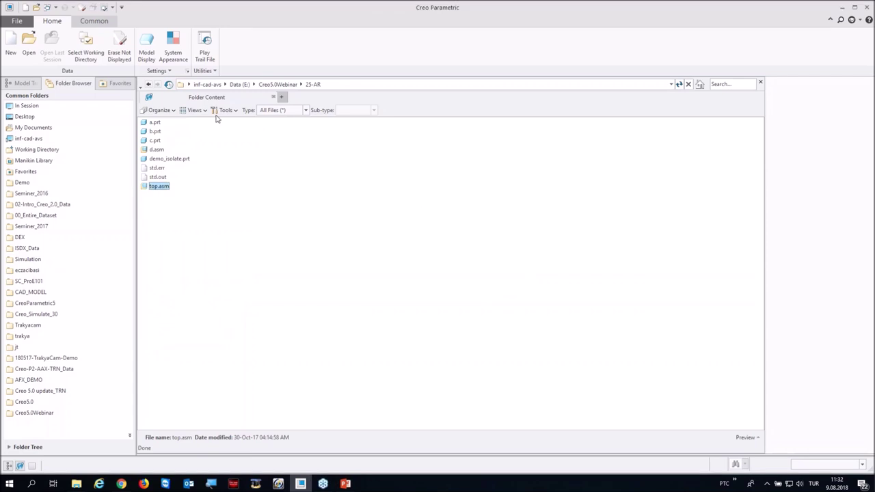
# Step: Open a.asm from the 20-Arayuz_Montaj_Material_Mechanism folder
pyautogui.click(70, 413)
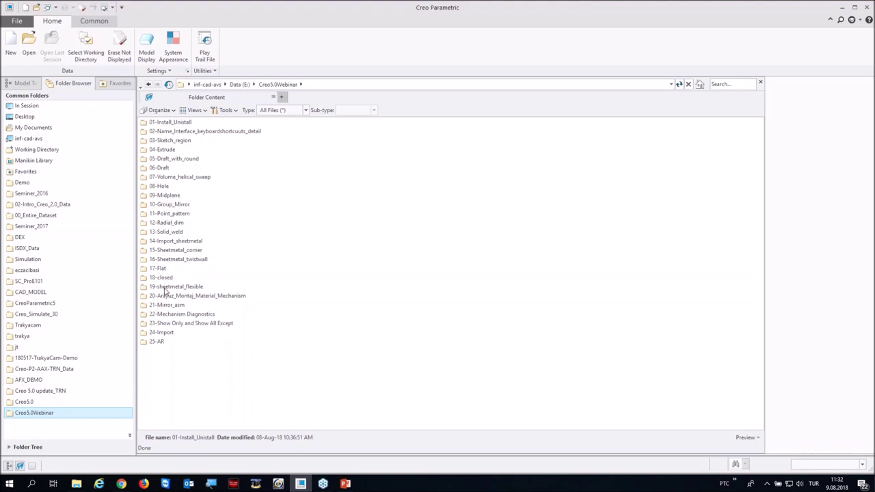
pyautogui.doubleClick(175, 297)
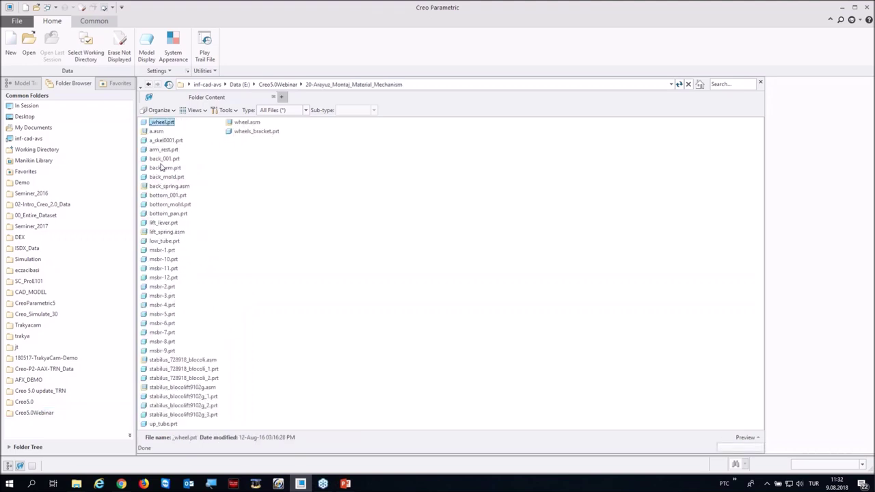
pyautogui.doubleClick(155, 131)
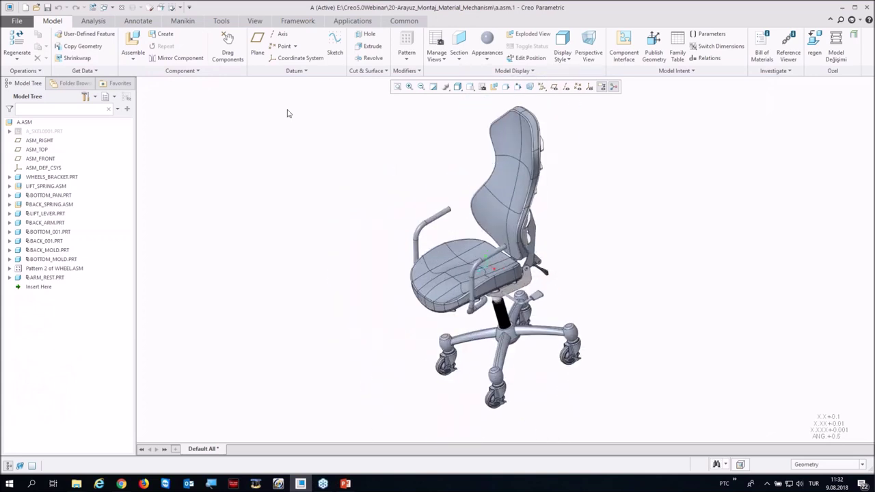
# Step: Place a spatial target plane under the chair at a distance of 584.10
pyautogui.click(221, 21)
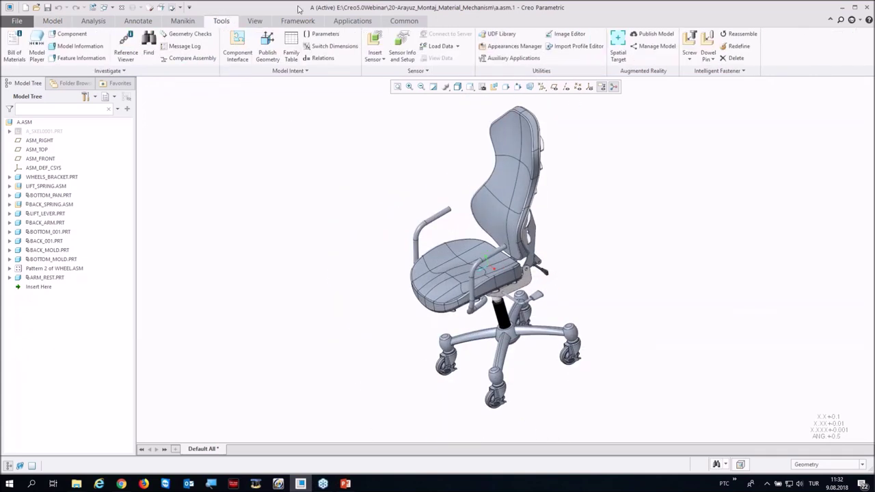
pyautogui.click(617, 42)
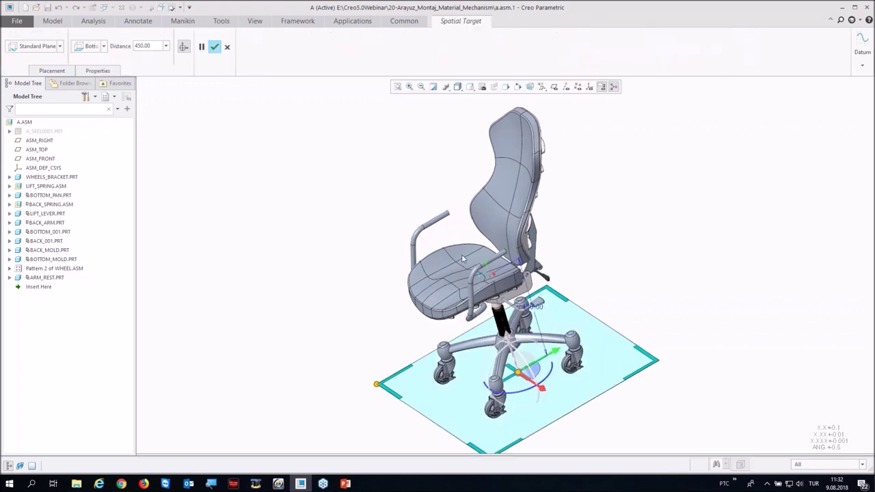
pyautogui.moveTo(517, 373); pyautogui.dragTo(531, 418)
pyautogui.scroll(-3, 451, 243)
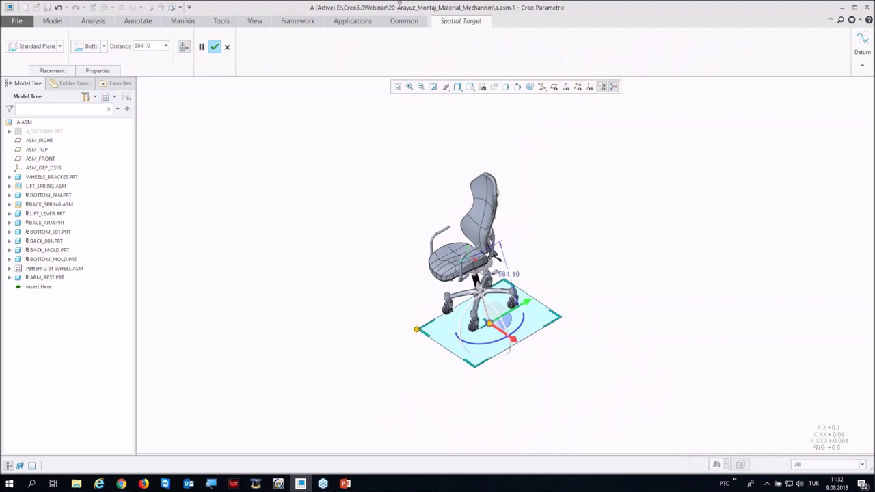
pyautogui.click(216, 46)
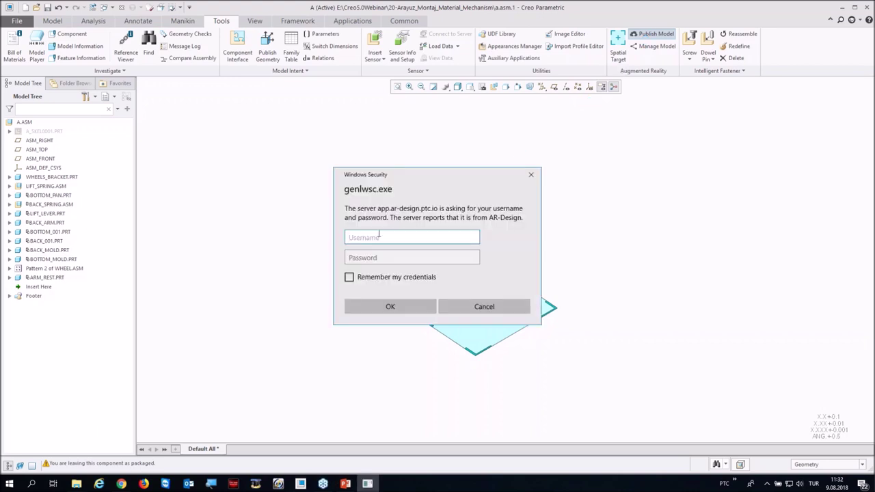
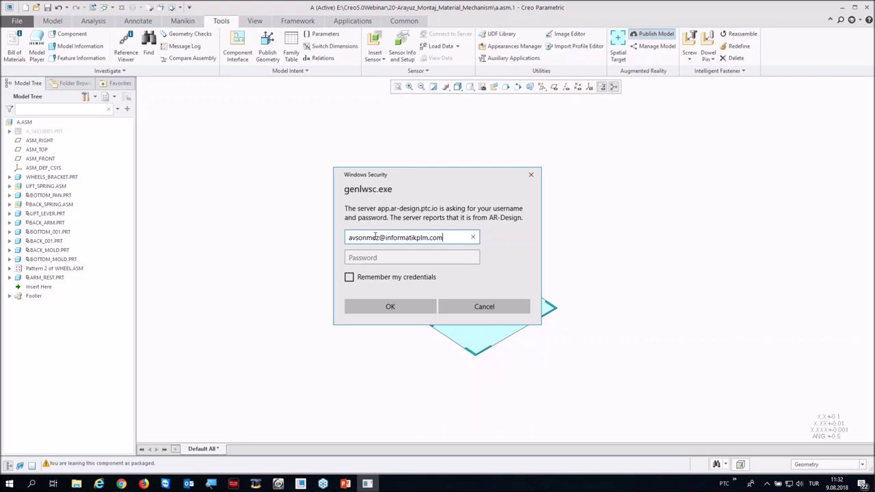
# Step: Sign in to the AR-Design server with the username and password
pyautogui.press('Tab')
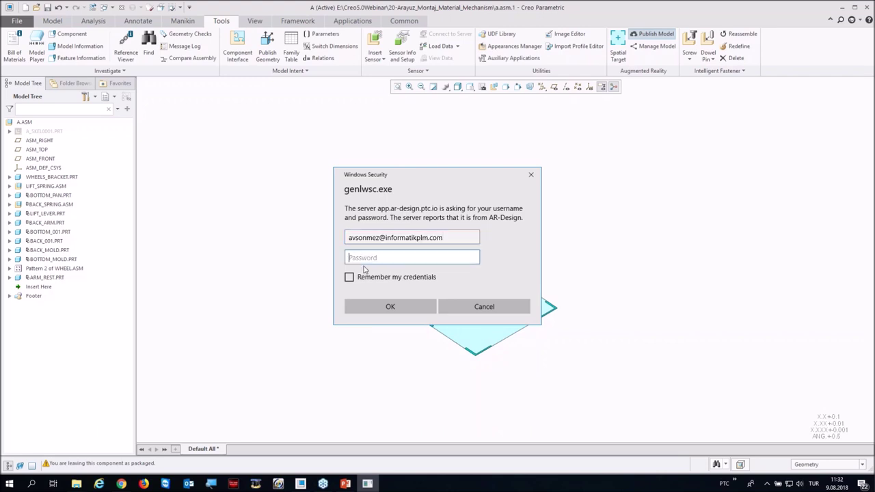
pyautogui.write('••')
pyautogui.click(394, 305)
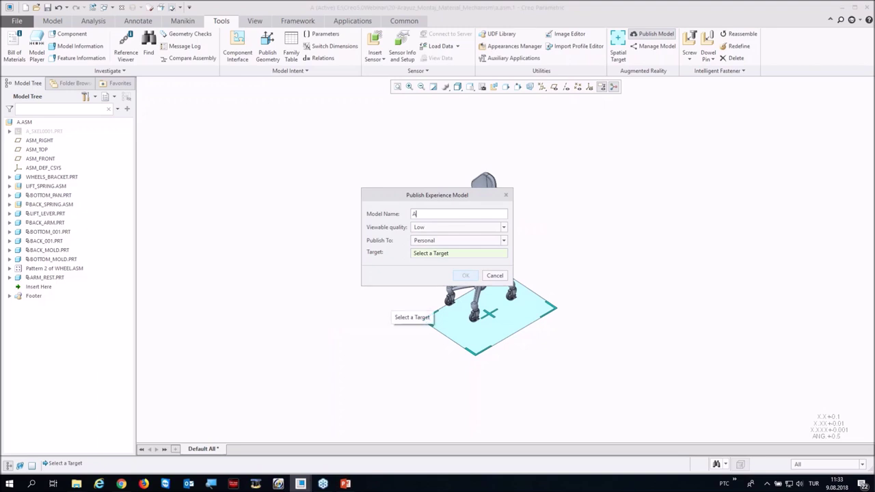
# Step: Publish model A at High viewable quality to Personal, targeting SpatialTarget_1
pyautogui.click(469, 228)
pyautogui.click(440, 253)
pyautogui.click(443, 256)
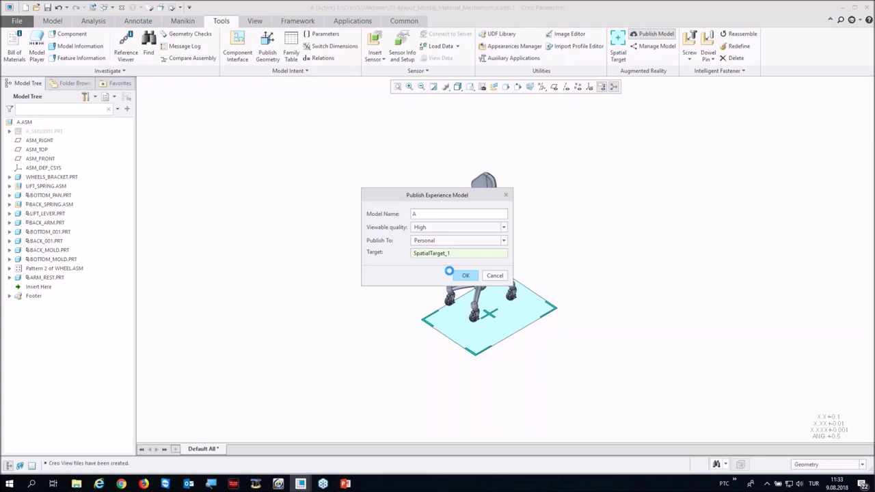
pyautogui.click(453, 274)
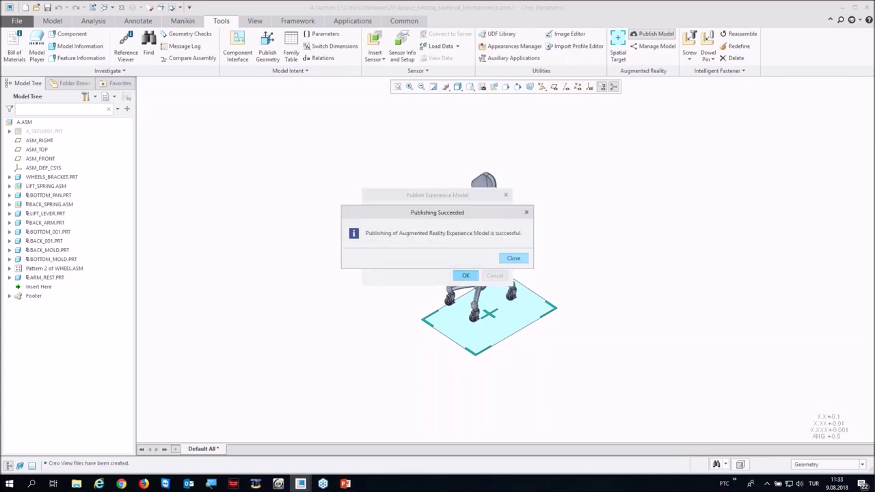
pyautogui.click(513, 258)
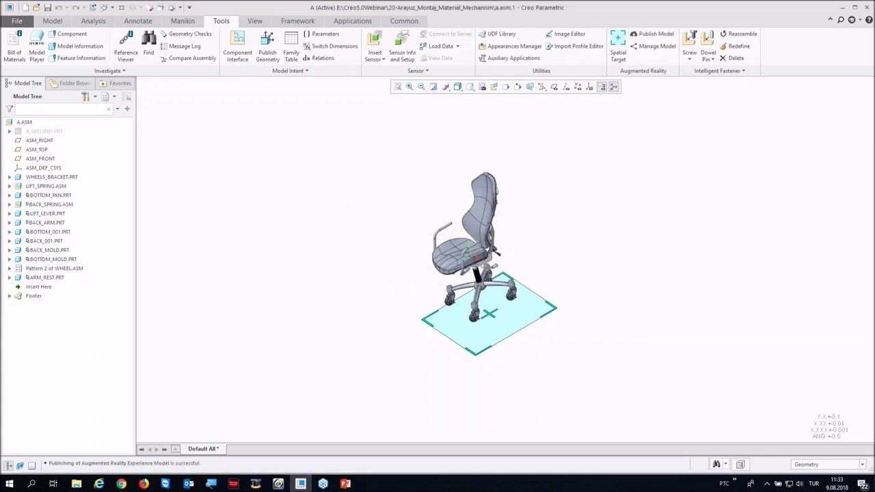
# Step: Copy model a's thingworxview experience link from the Design Share Portal
pyautogui.click(651, 46)
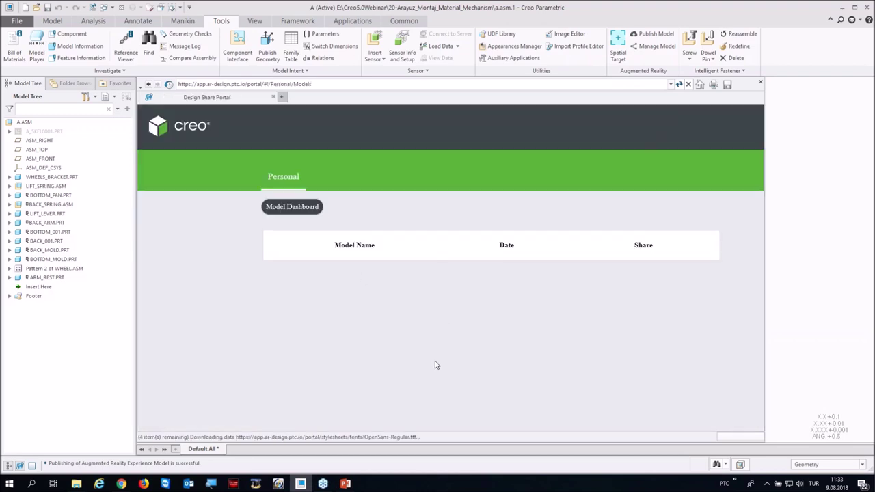
pyautogui.click(666, 274)
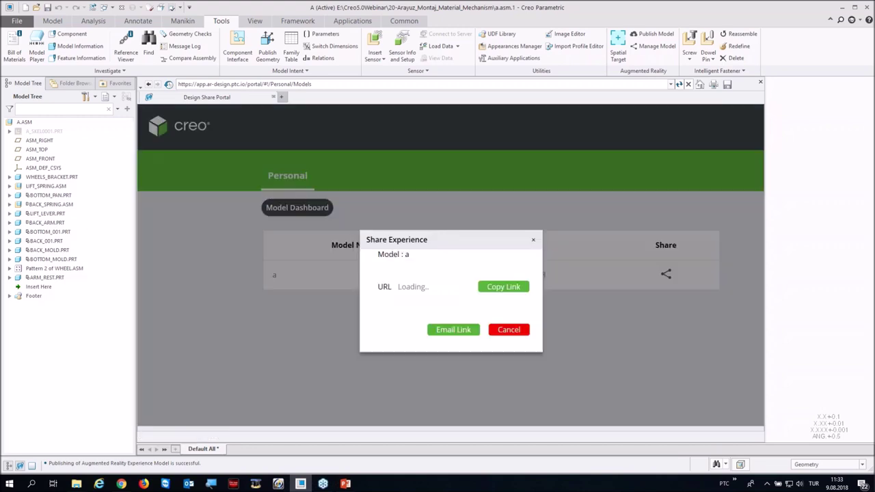
pyautogui.click(502, 287)
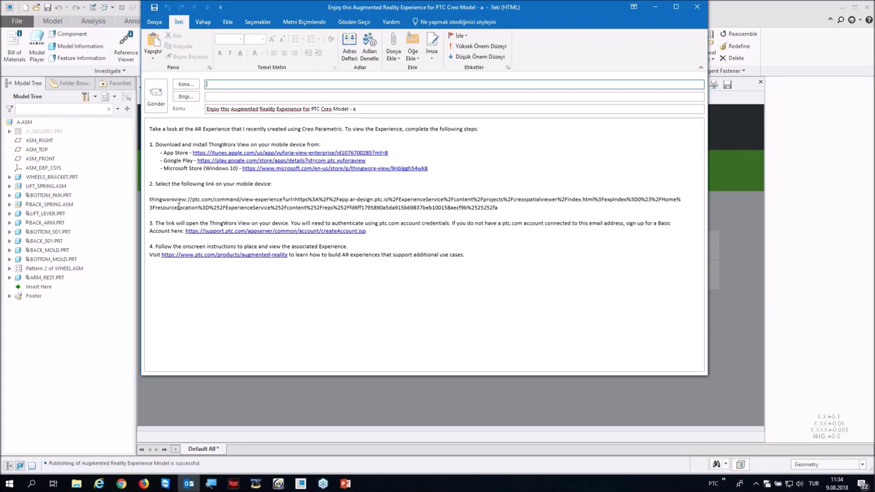
# Step: Discard the Outlook message with the thingworxview link unsaved and close Share Experience
pyautogui.moveTo(154, 199); pyautogui.dragTo(517, 210)
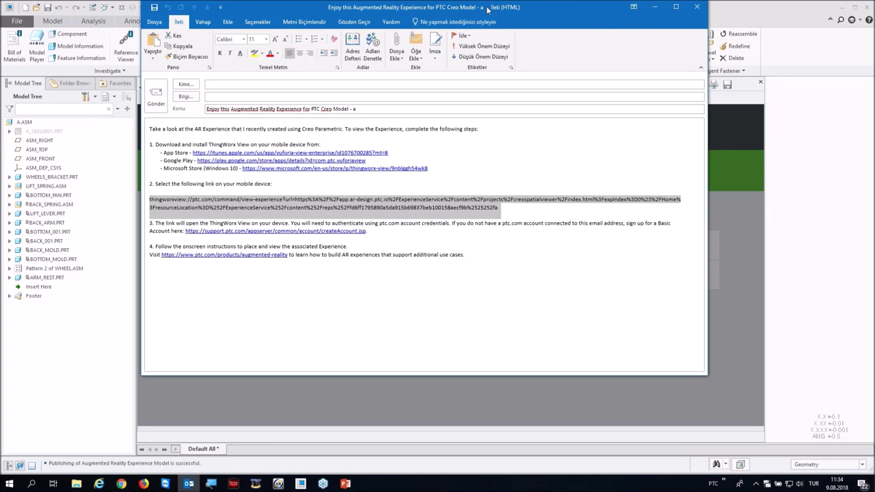
pyautogui.click(698, 6)
pyautogui.click(442, 268)
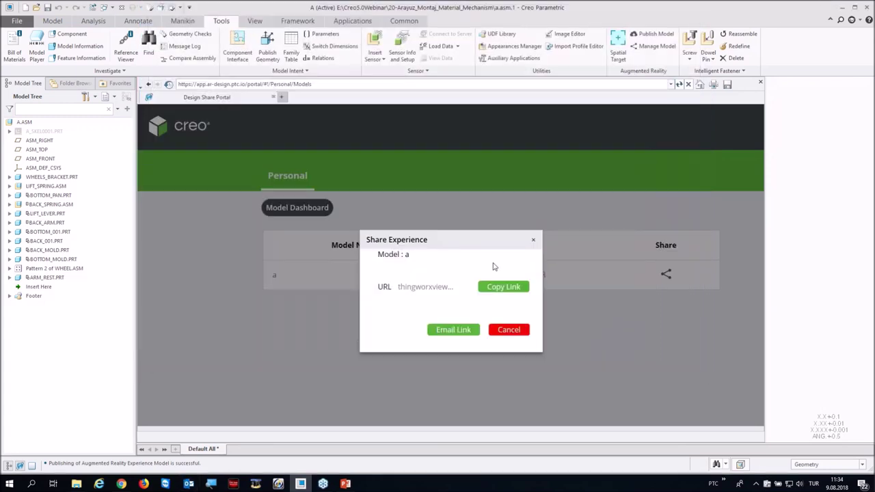
pyautogui.click(533, 240)
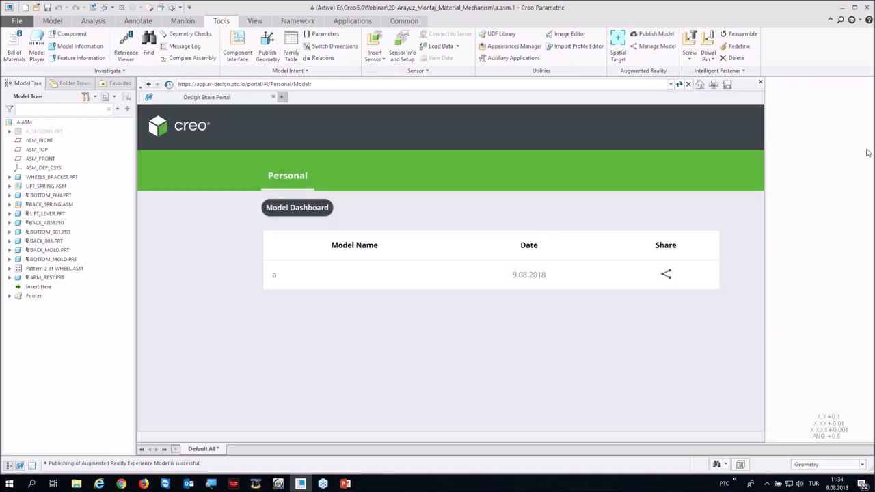